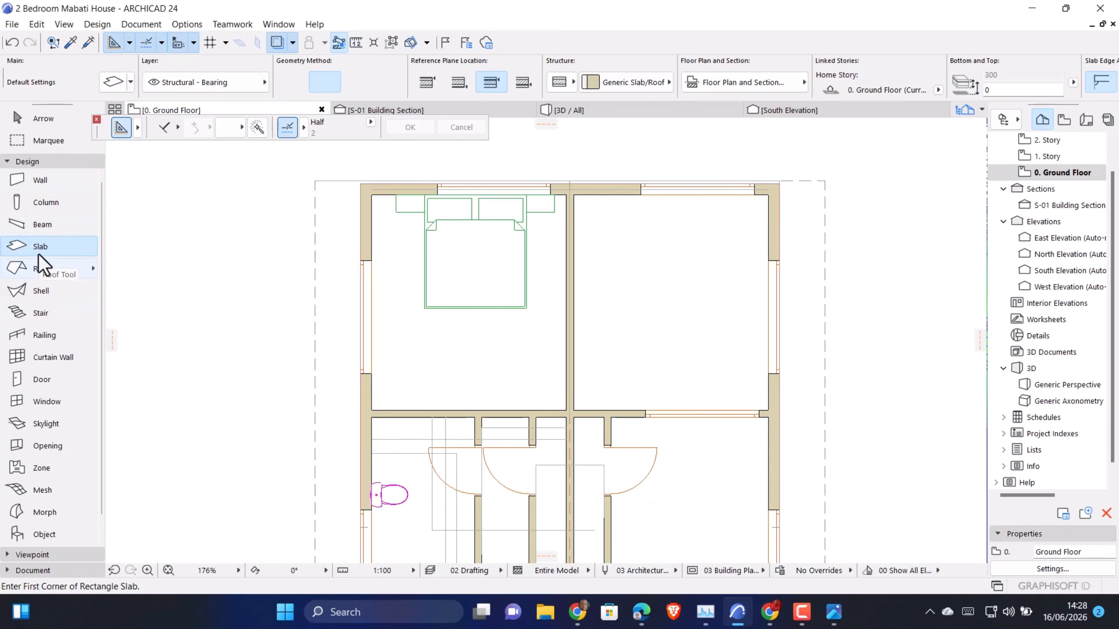
Draw a rectangular slab between the inner wall corners of the bedroom containing the bed
scroll(362, 185, "up", 2)
left_click(374, 199)
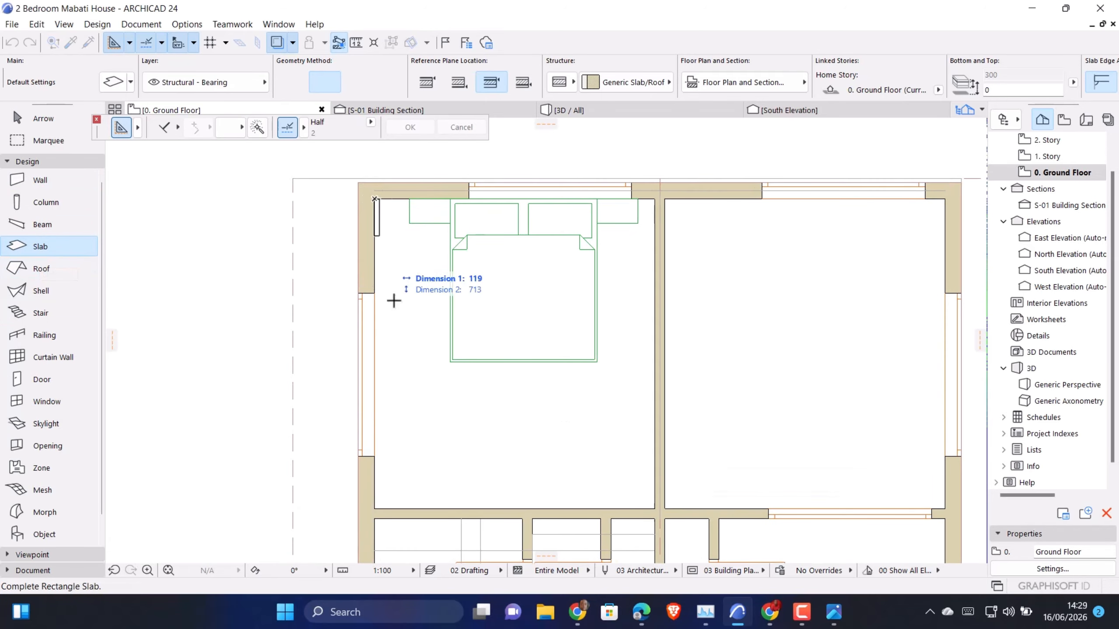
left_click(655, 508)
key("Escape")
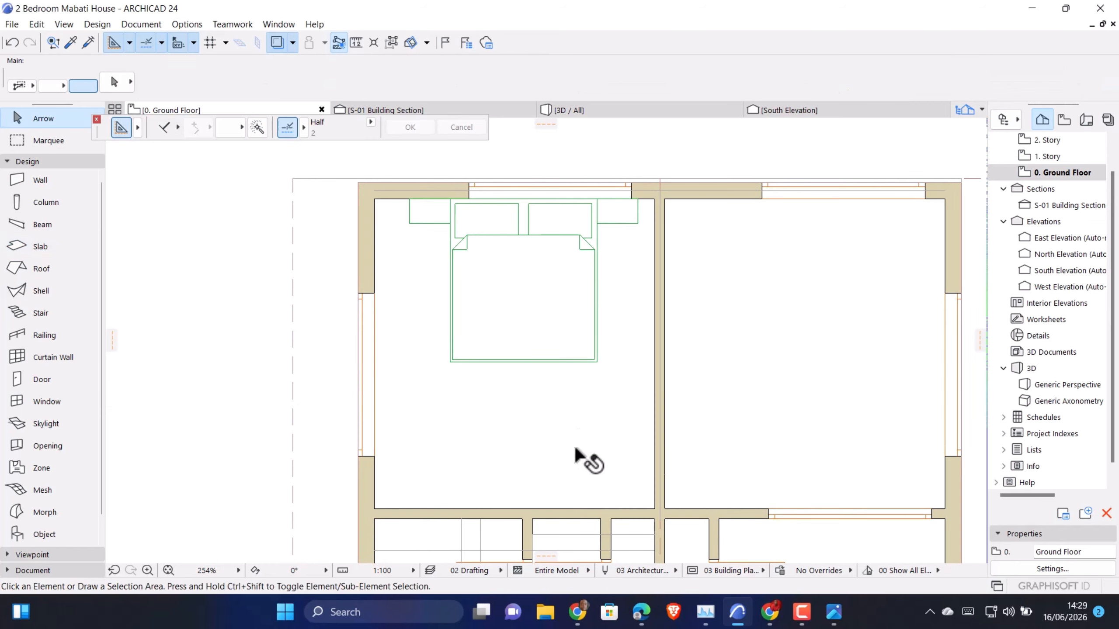
Change the bedroom slab to a basic Concrete - Structural structure and set its thickness to 3500
left_click(491, 398)
key("ctrl+t")
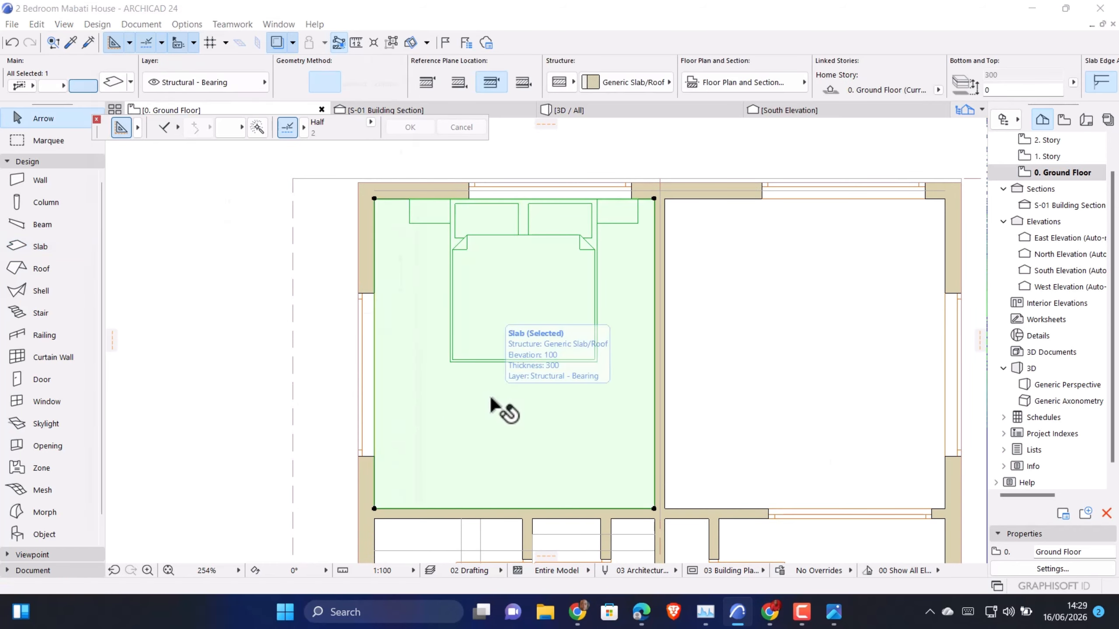
left_click(269, 104)
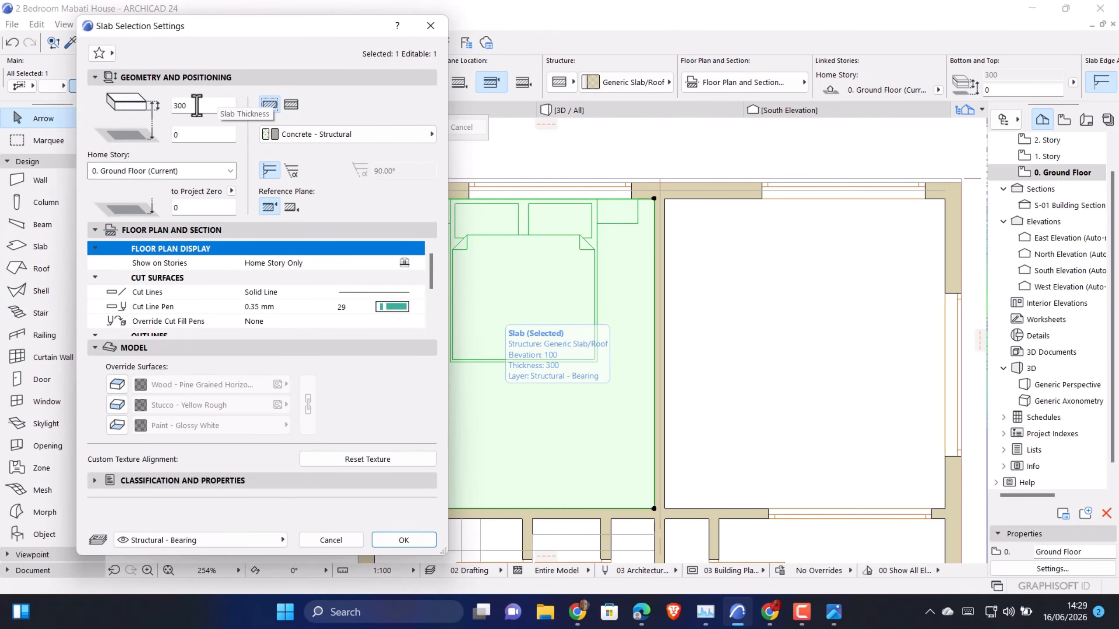
left_click_drag(197, 106, 167, 109)
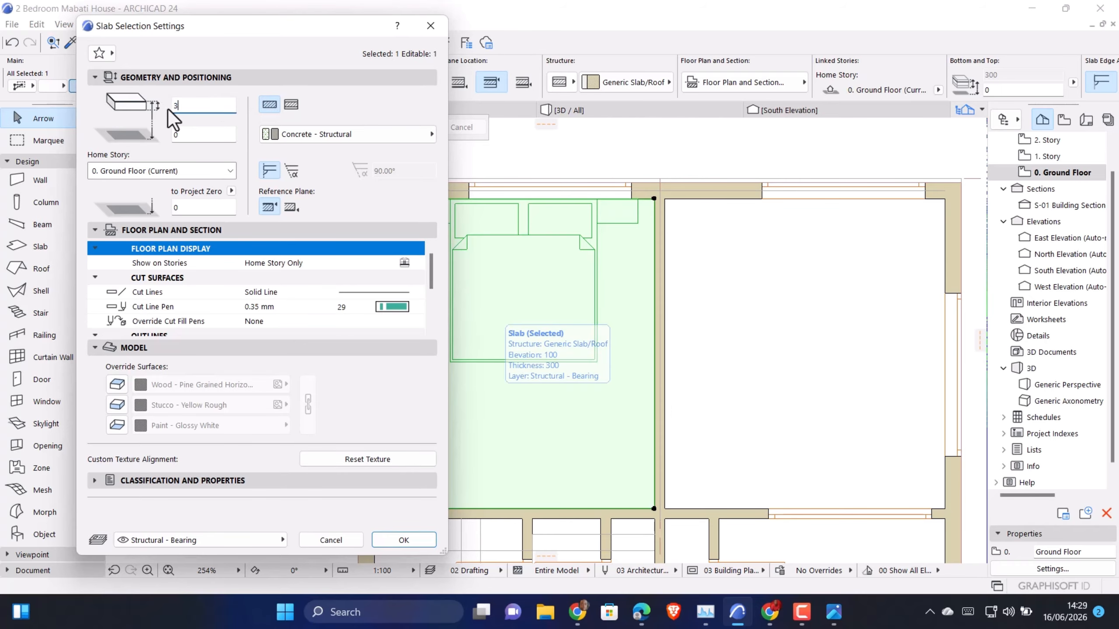
type("3500")
left_click(386, 536)
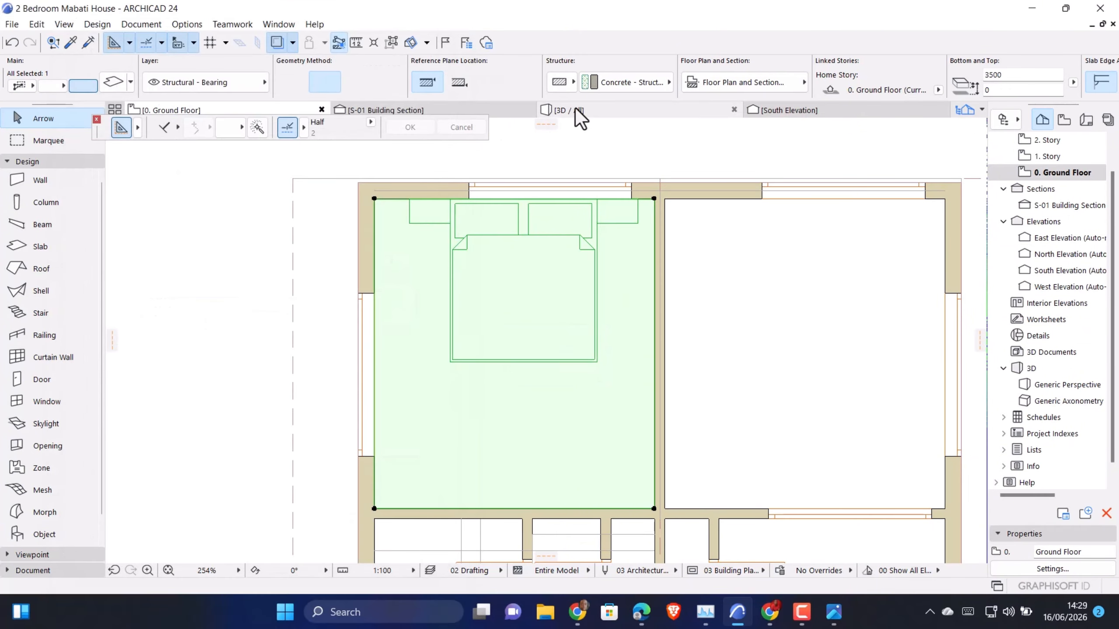
Check the house in the 3D view and return to the ground floor plan
left_click(572, 109)
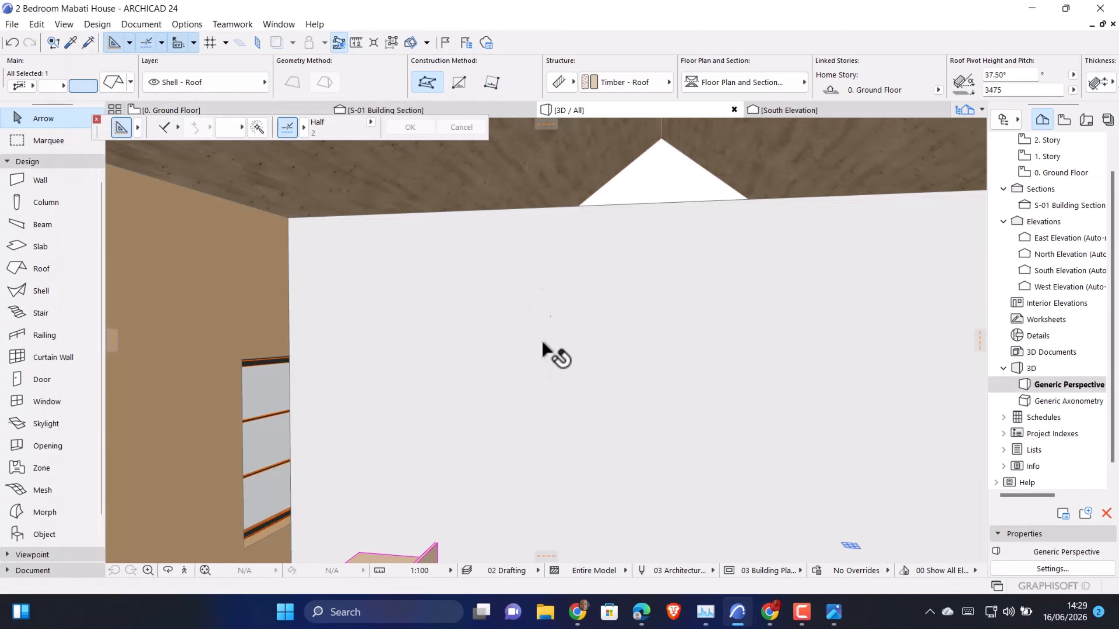
scroll(404, 195, "down", 5)
scroll(406, 378, "up", 2)
scroll(406, 379, "down", 8)
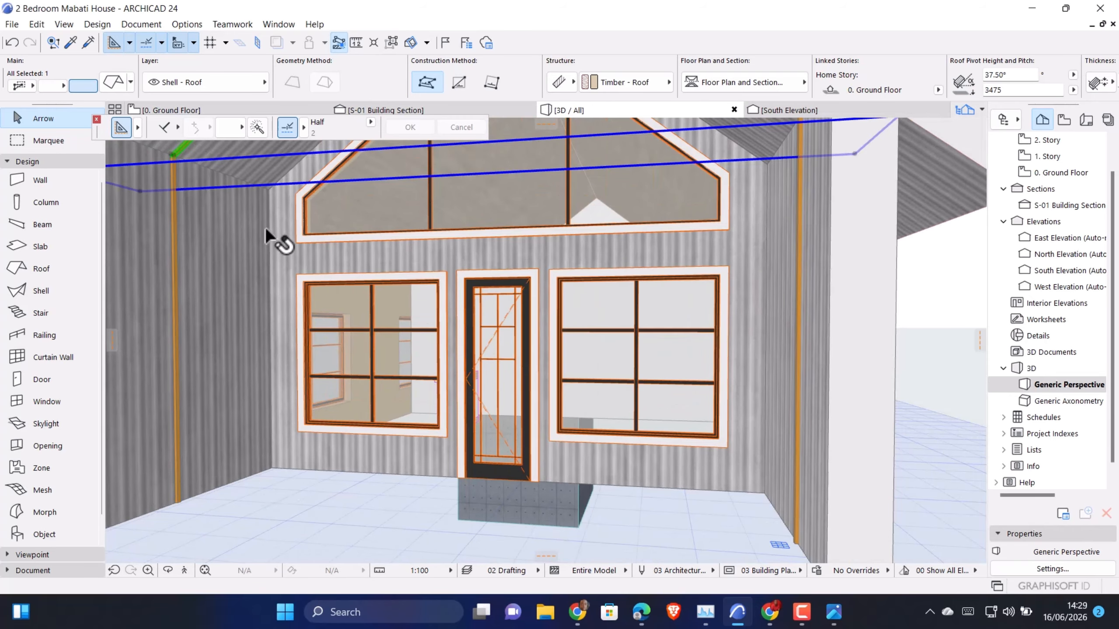
left_click(189, 113)
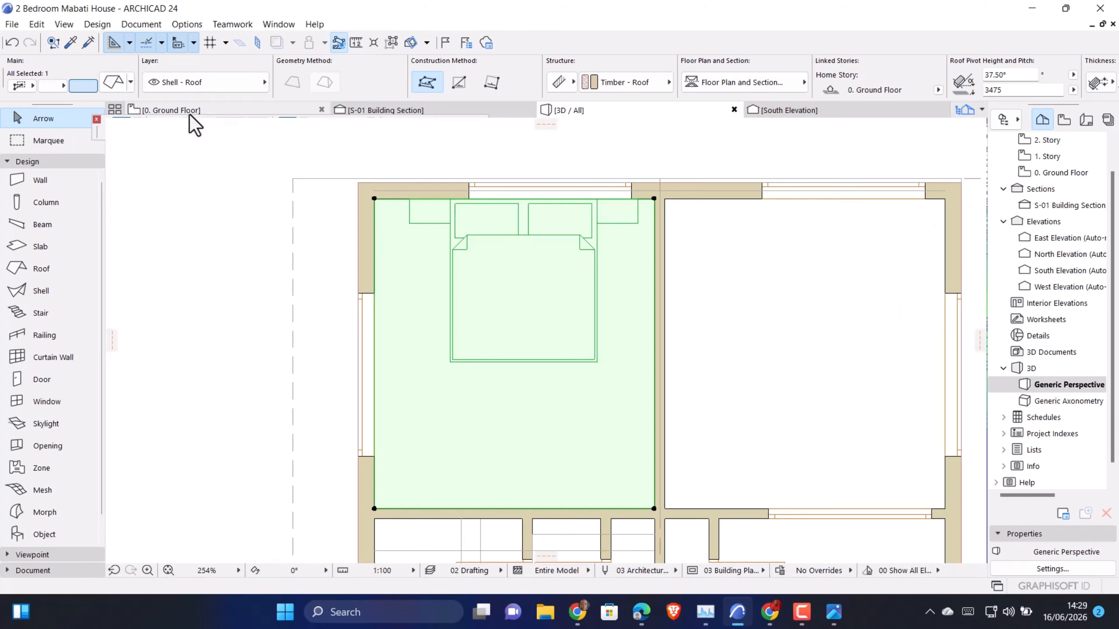
left_click(180, 23)
mouse_move(244, 29)
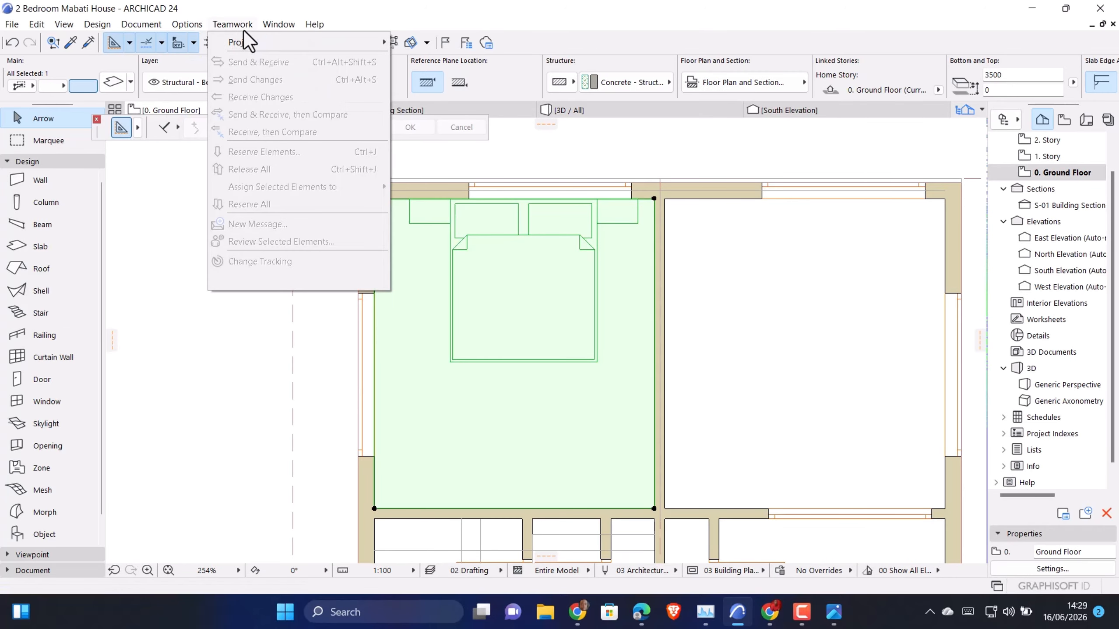
left_click(544, 450)
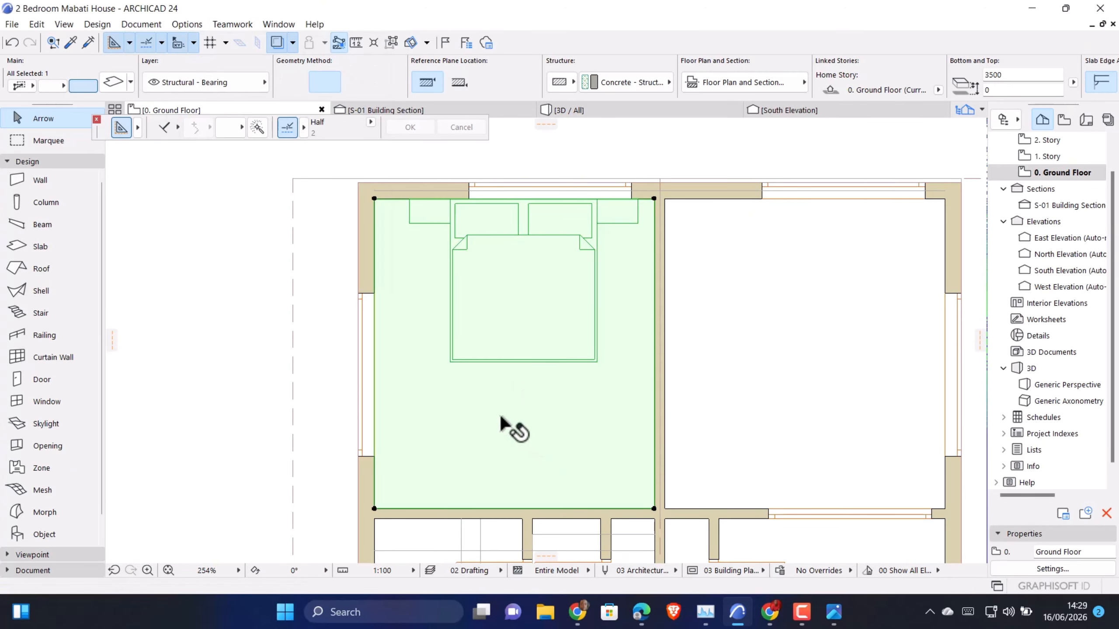
Override all three surfaces of the bedroom slab with linked Paint - Glossy White
left_click(455, 387)
key("ctrl+t")
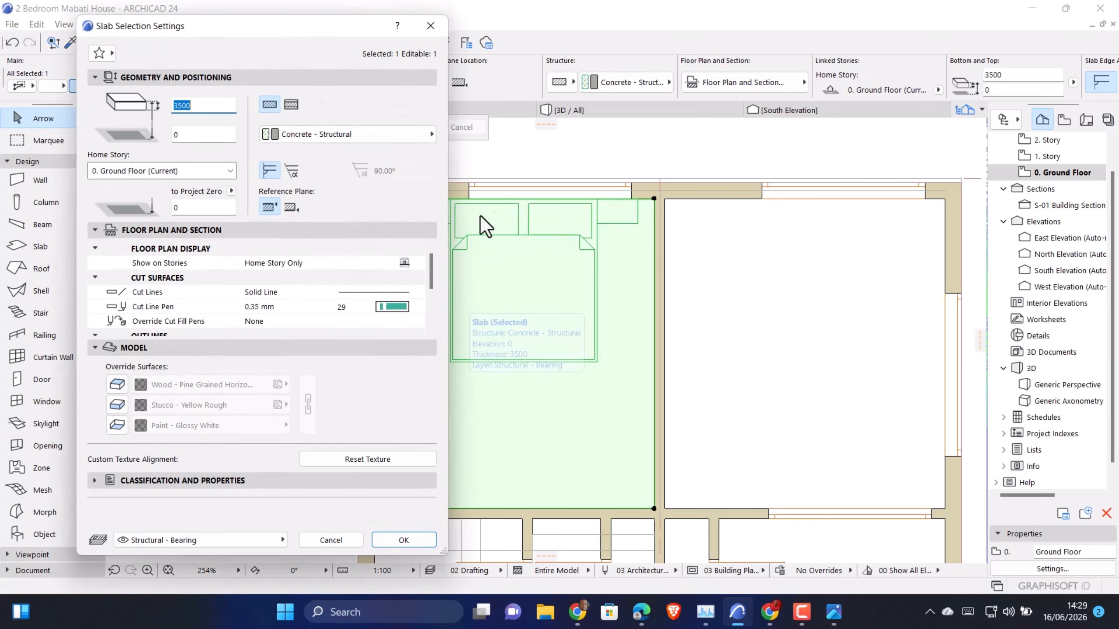
left_click(116, 385)
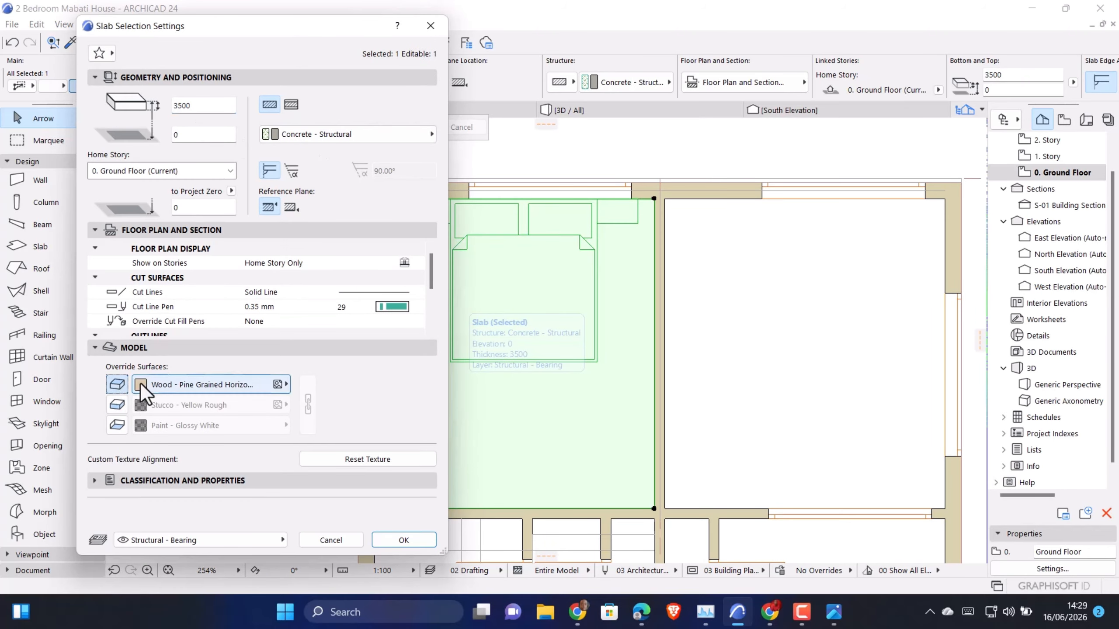
left_click(116, 405)
left_click(117, 425)
left_click(200, 384)
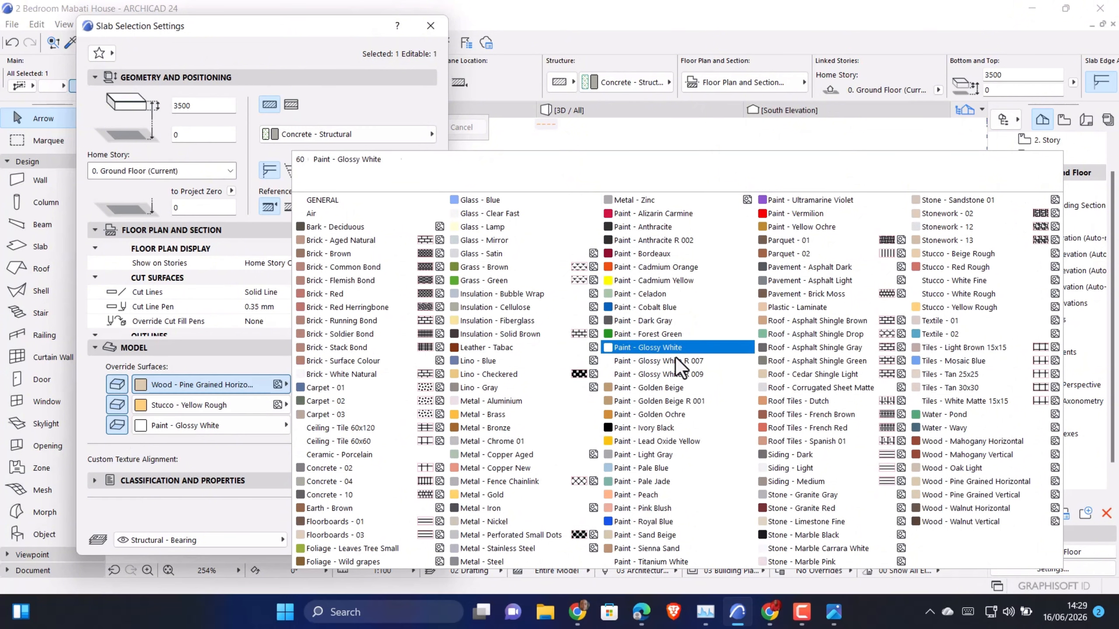
left_click(664, 349)
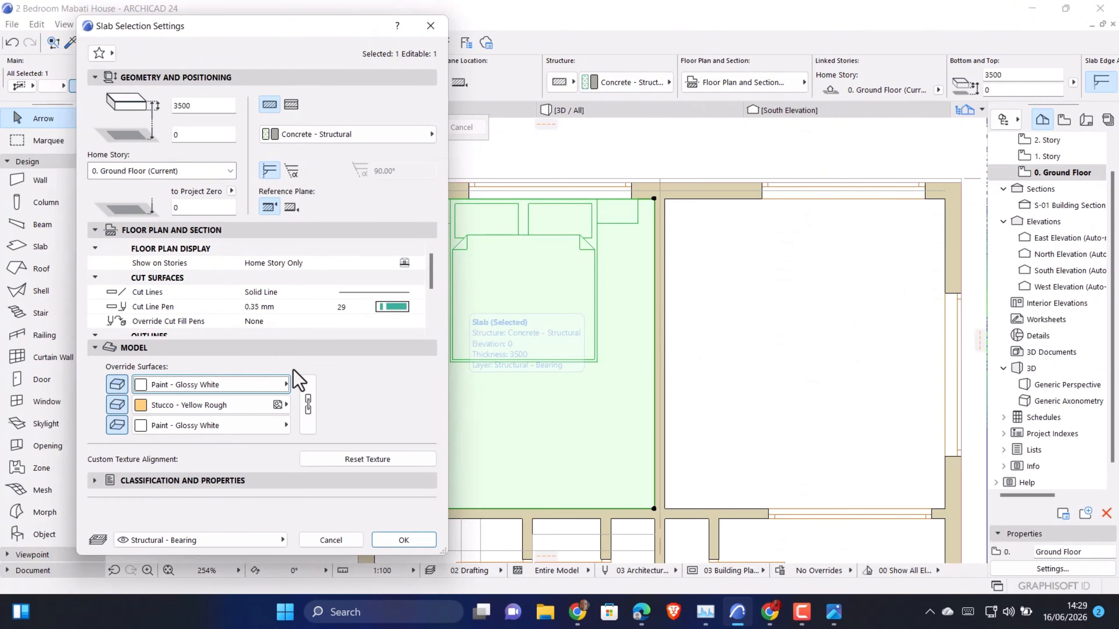
left_click(311, 414)
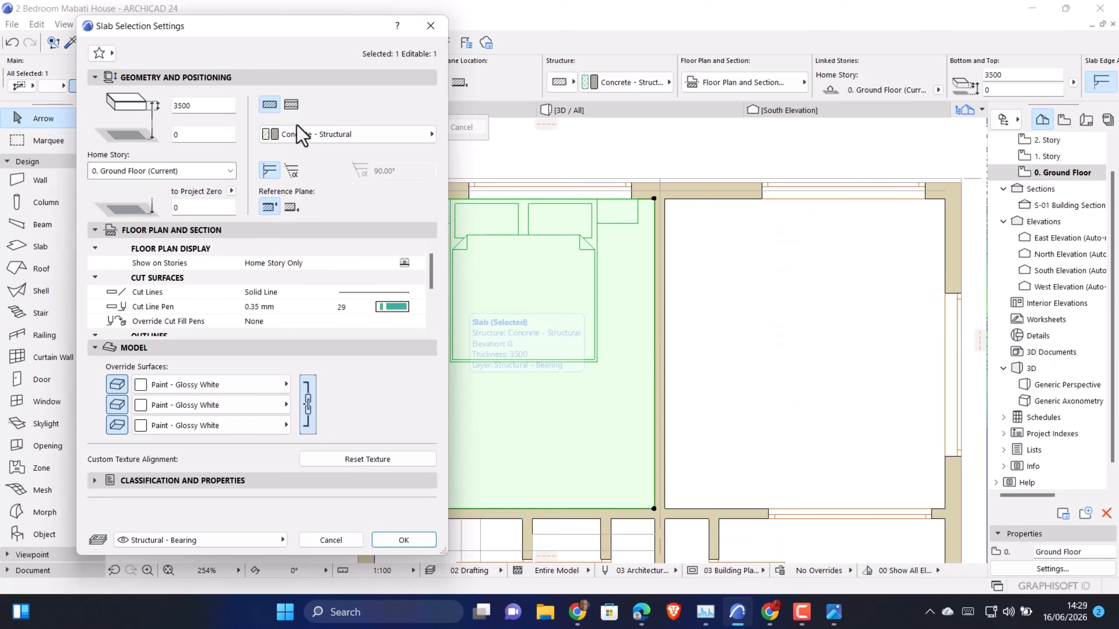
Set the bedroom slab's offset to its home story to 3500 and its thickness to 45
left_click(194, 129)
type("3500")
left_click(196, 106)
type("7")
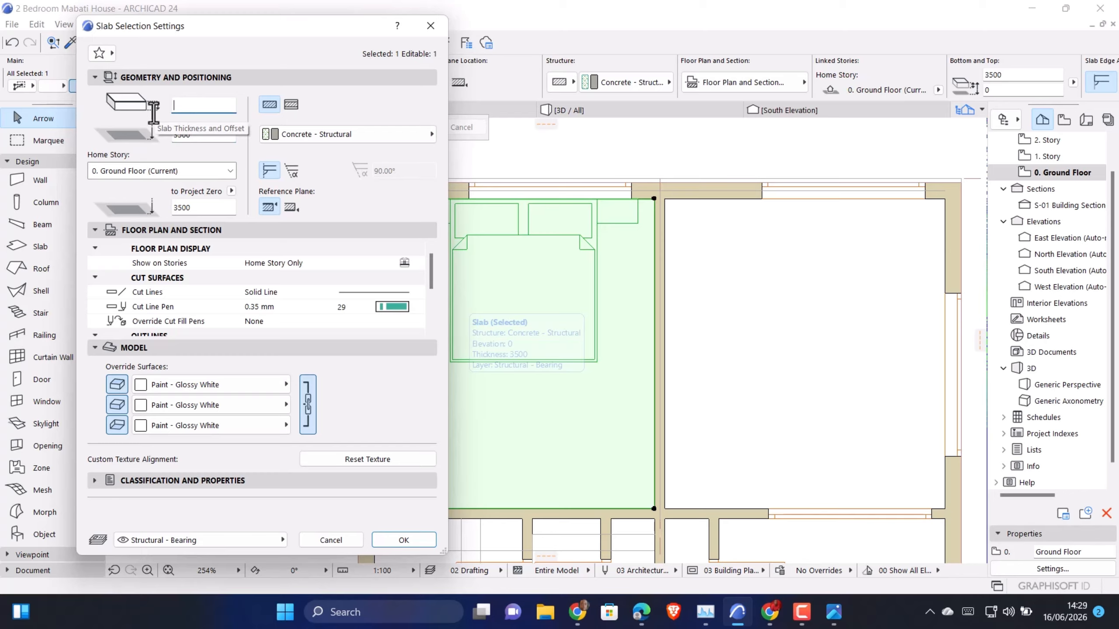
type("5")
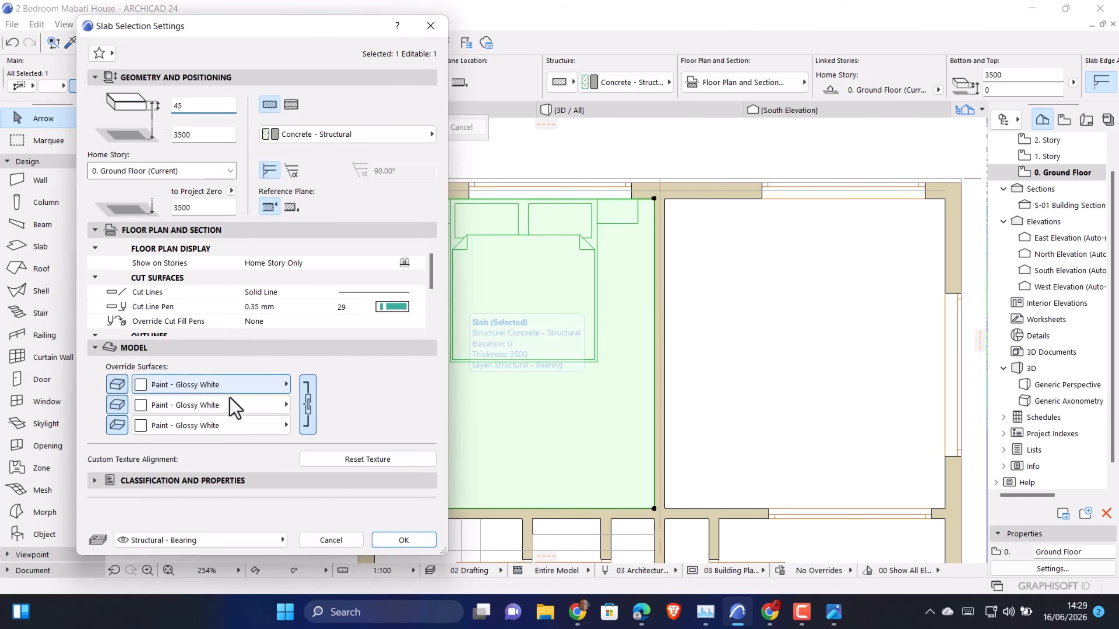
left_click(403, 539)
Walk into the bedroom with 3D Explore and examine the ceiling slab from below
left_click(556, 112)
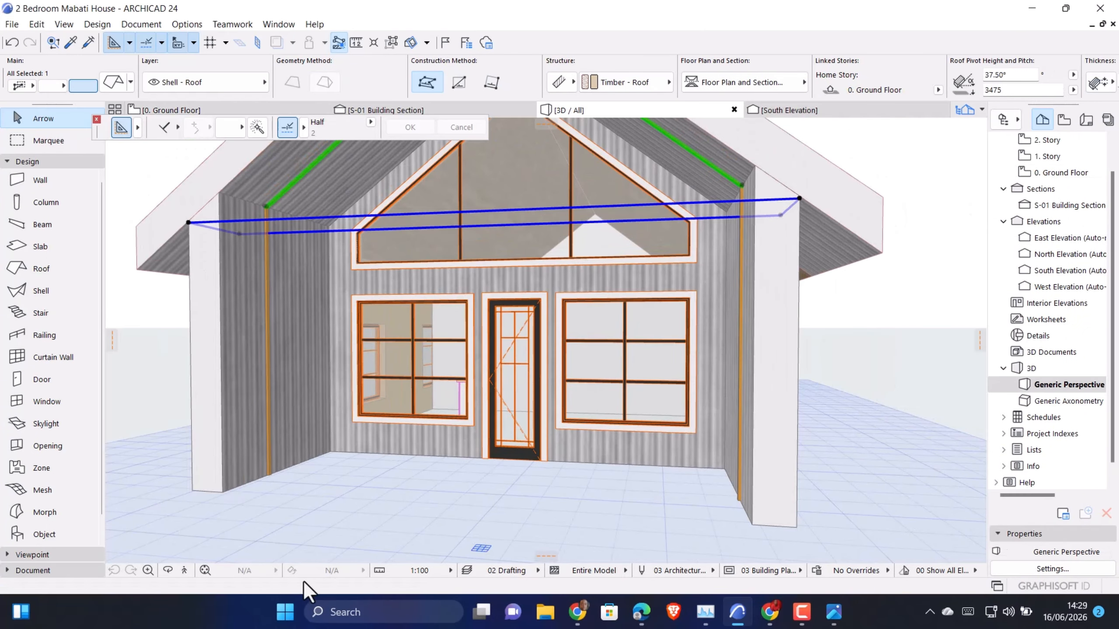
left_click(184, 570)
left_click(670, 453)
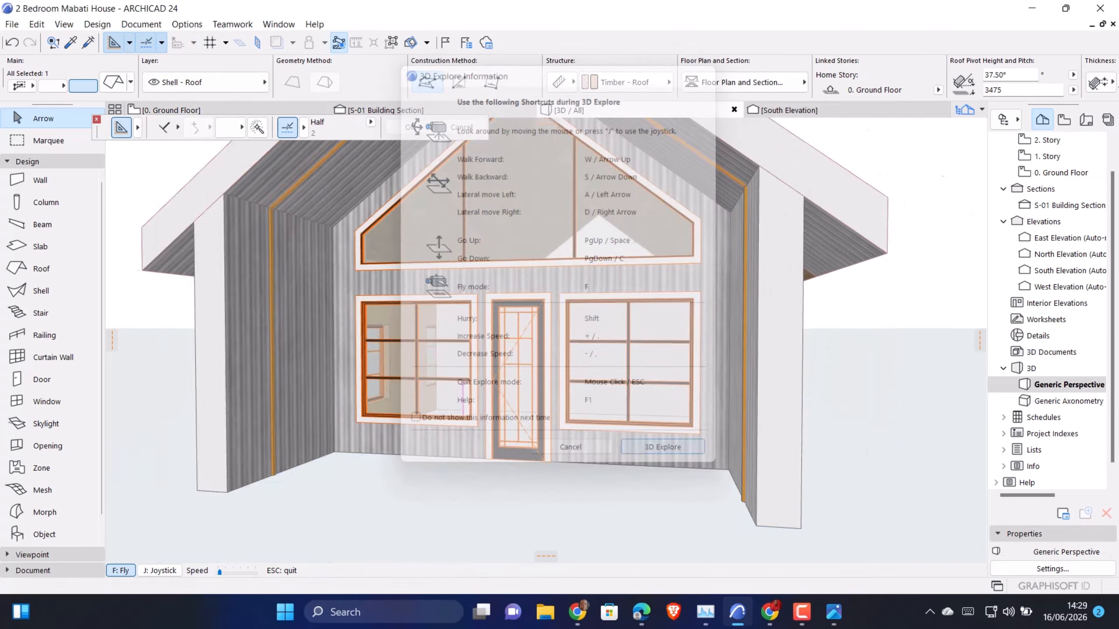
key("Up")
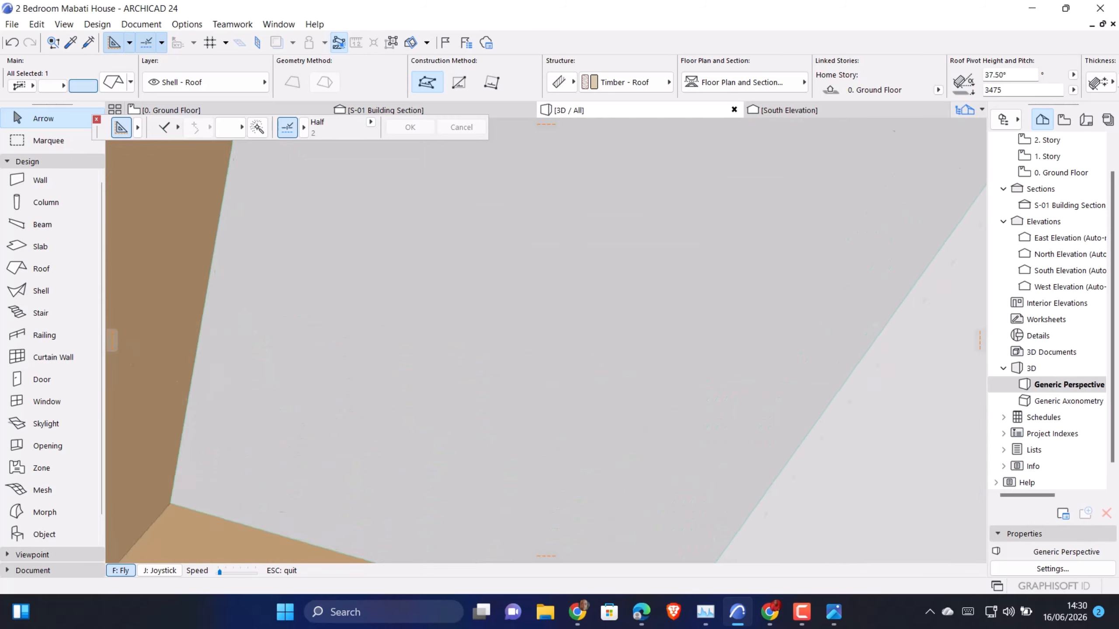
key("Escape")
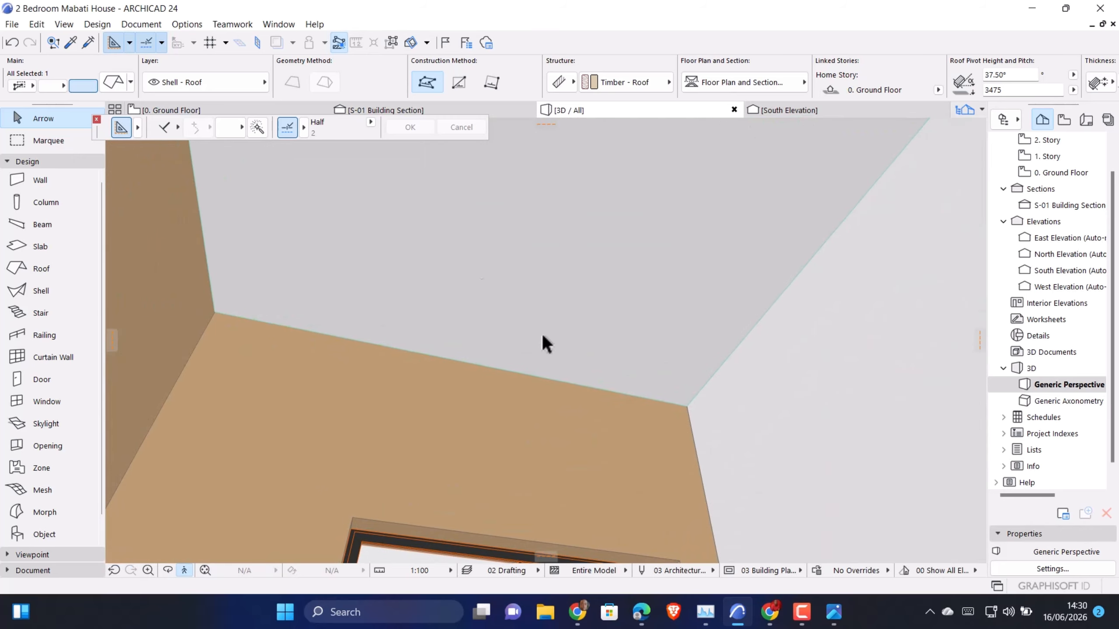
middle_click_drag(339, 218, 327, 279)
middle_click_drag(554, 250, 502, 274)
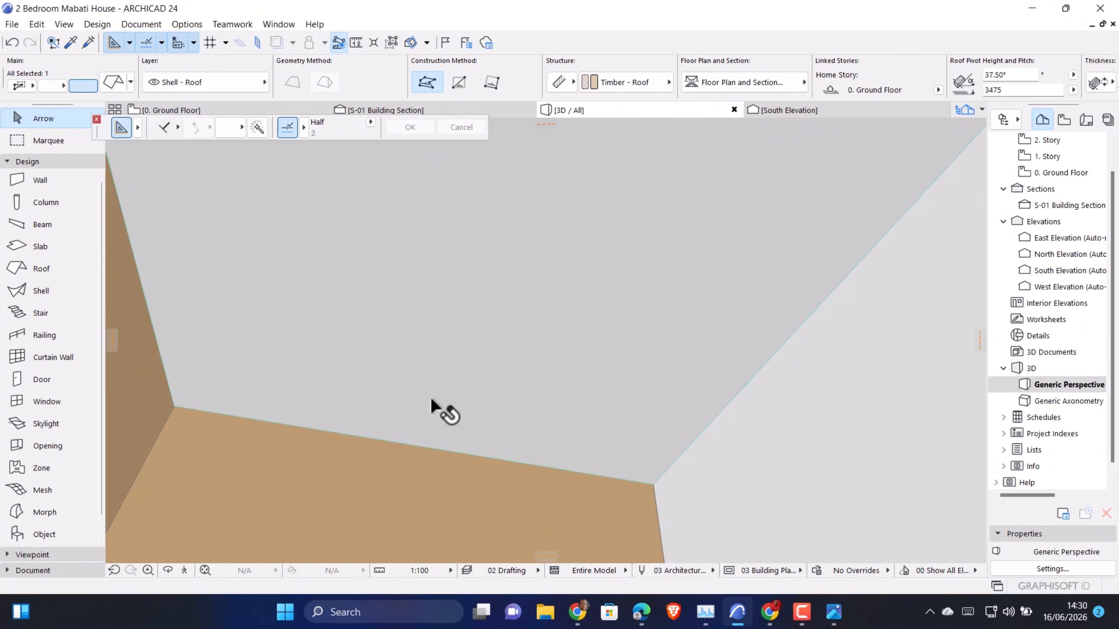
Return to the ground floor plan and clear the slab selection
left_click(175, 110)
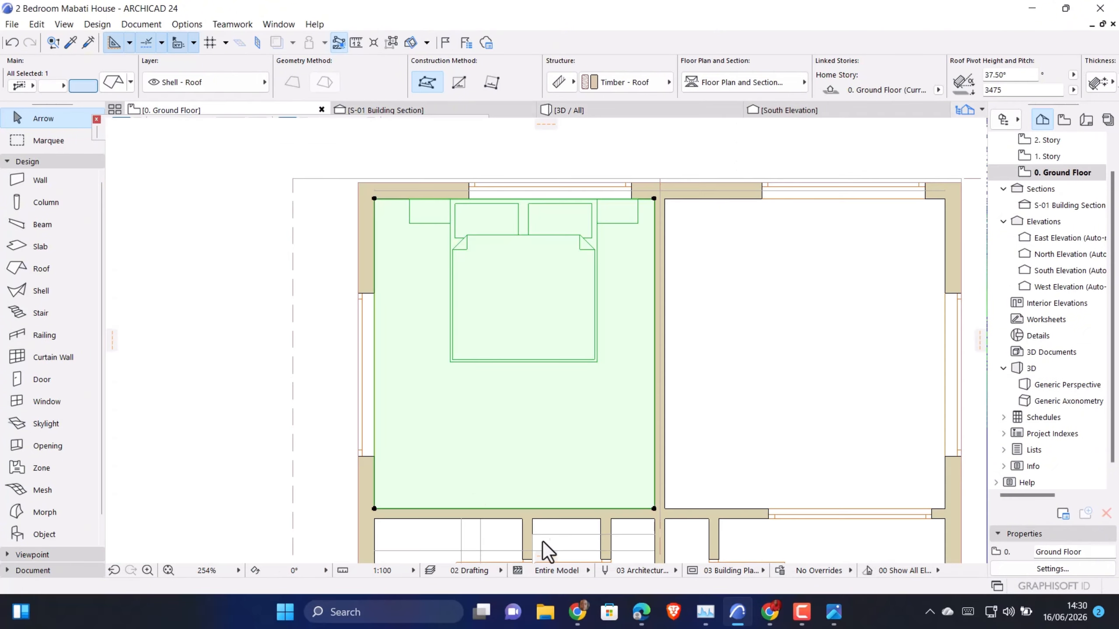
left_click(322, 219)
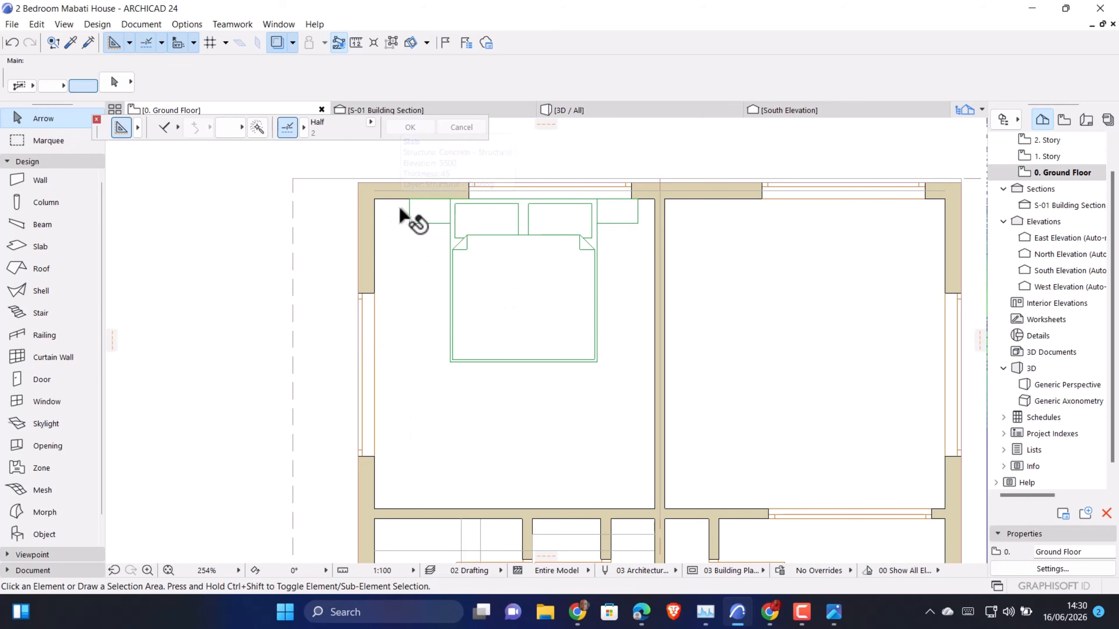
mouse_move(399, 208)
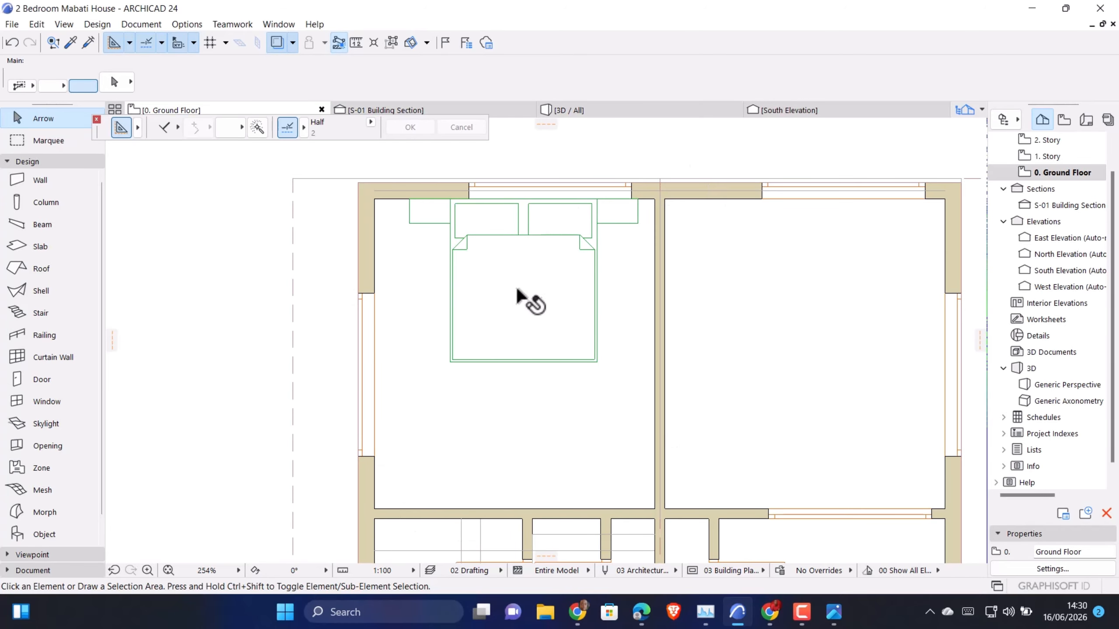
mouse_move(518, 291)
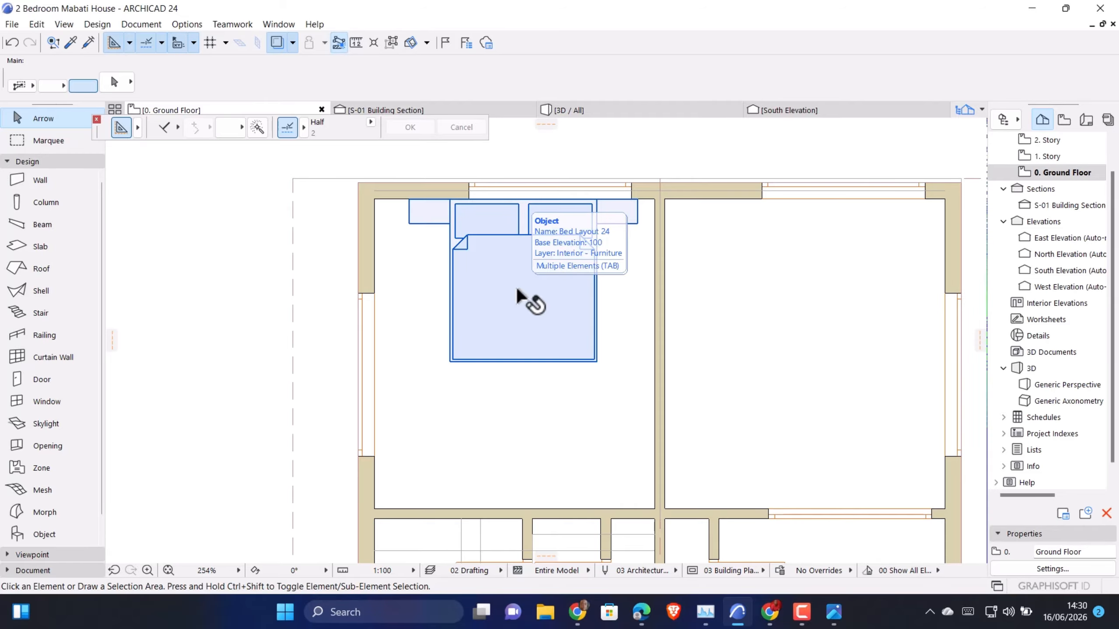
left_click(36, 162)
left_click(33, 176)
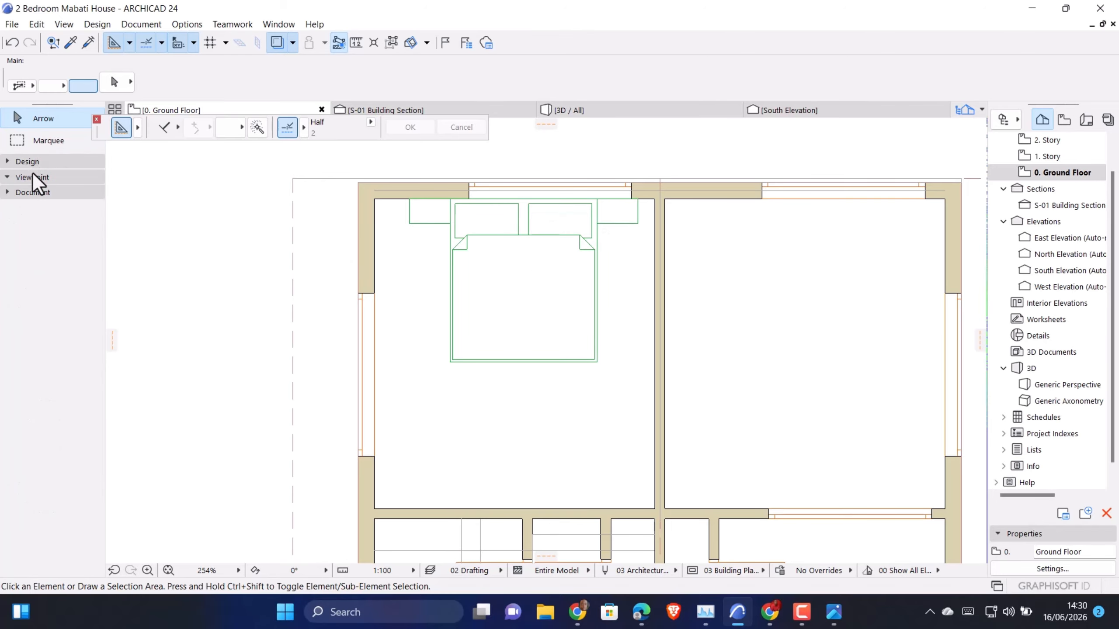
left_click(27, 160)
left_click(25, 166)
left_click(38, 193)
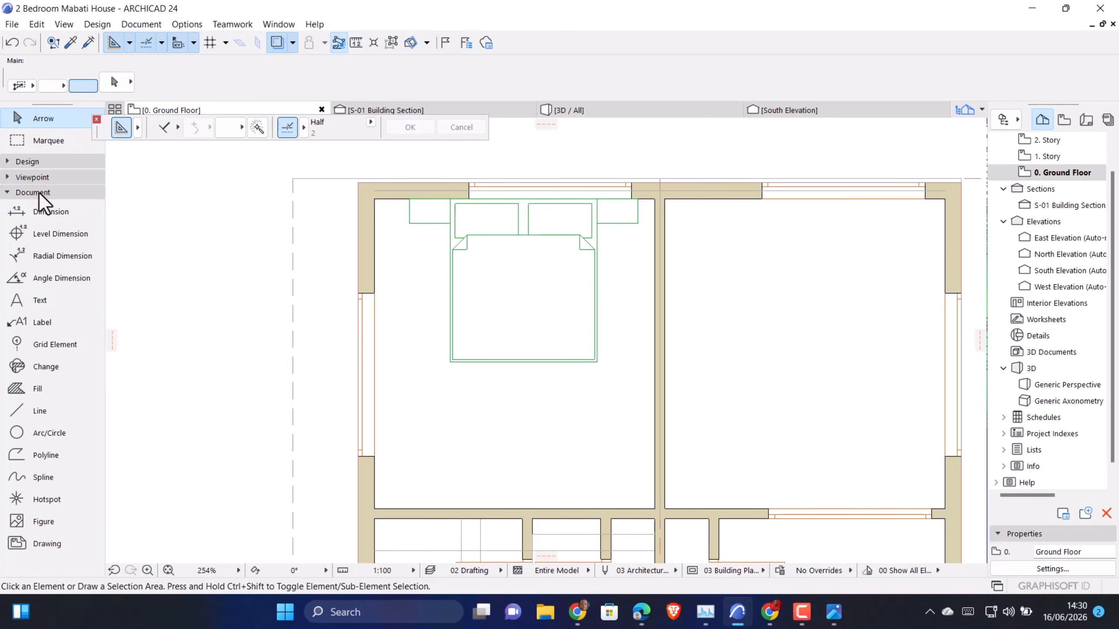
left_click(37, 410)
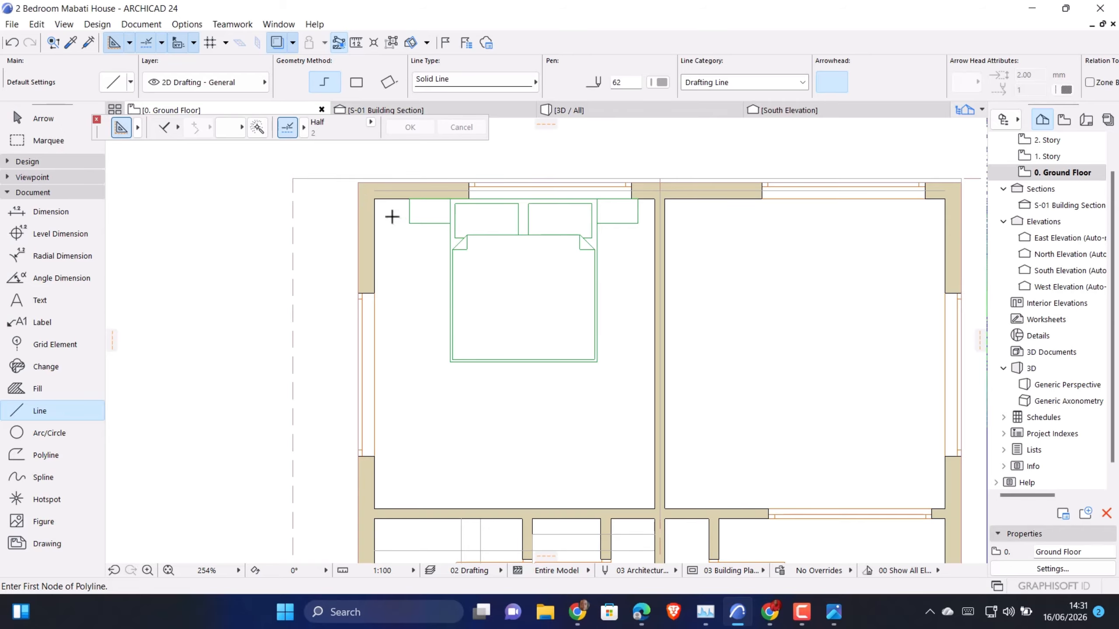
key("Escape")
Delete the bedroom window behind the bed's headboard and bring back the design tools
left_click(468, 184)
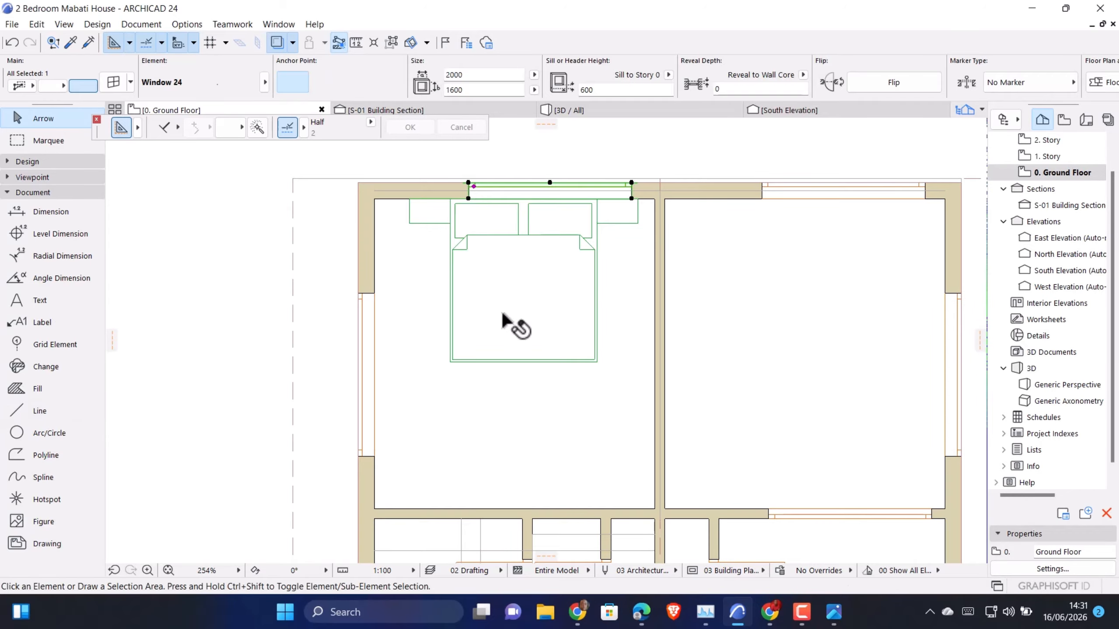
key("Delete")
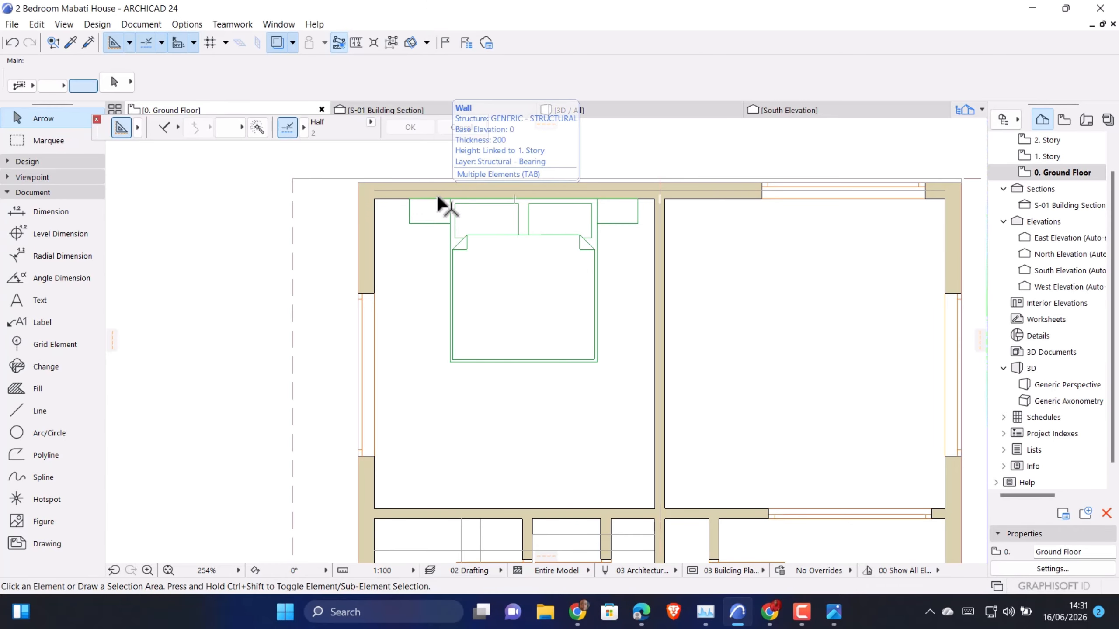
left_click(31, 210)
left_click(31, 192)
left_click(30, 162)
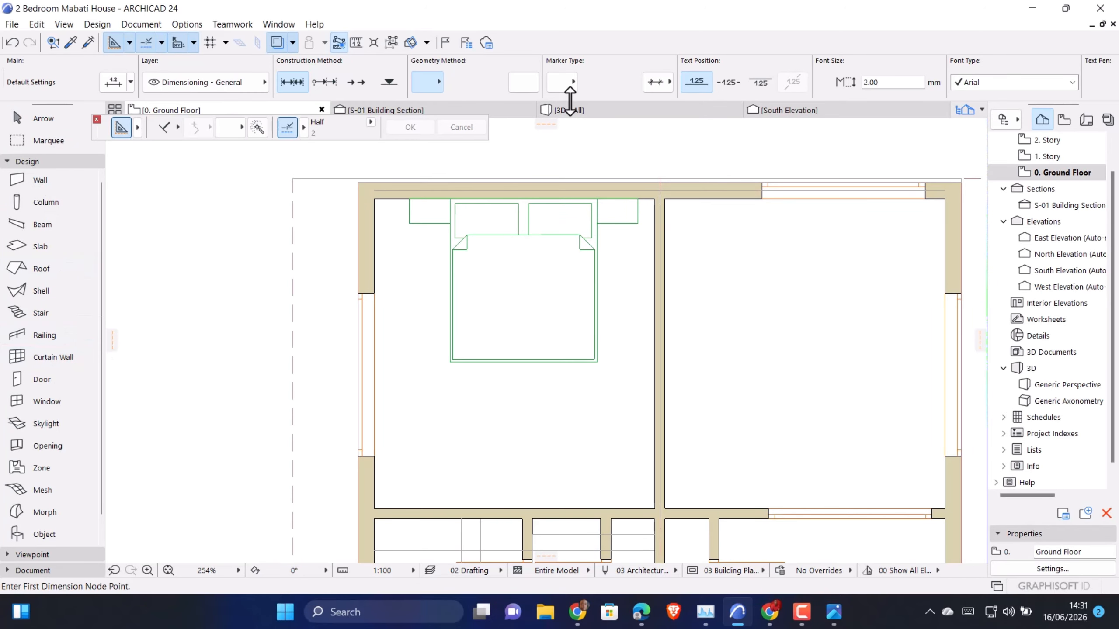
Examine the bed and the windowless wall behind it in the 3D view
left_click(572, 110)
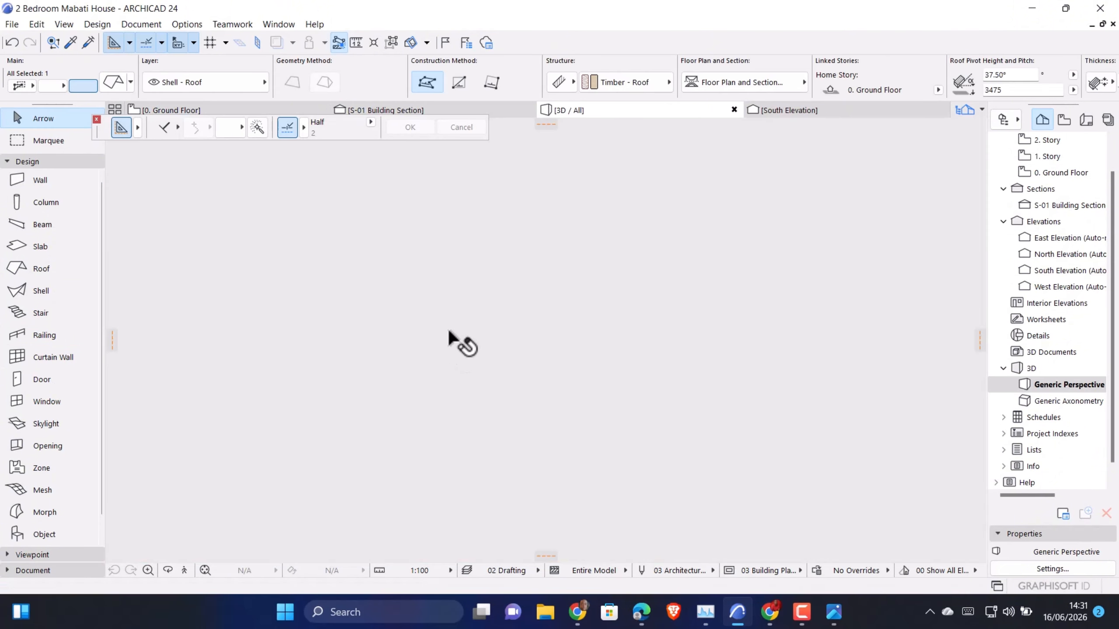
scroll(467, 408, "down", 3)
middle_click_drag(471, 371, 551, 359, "shift")
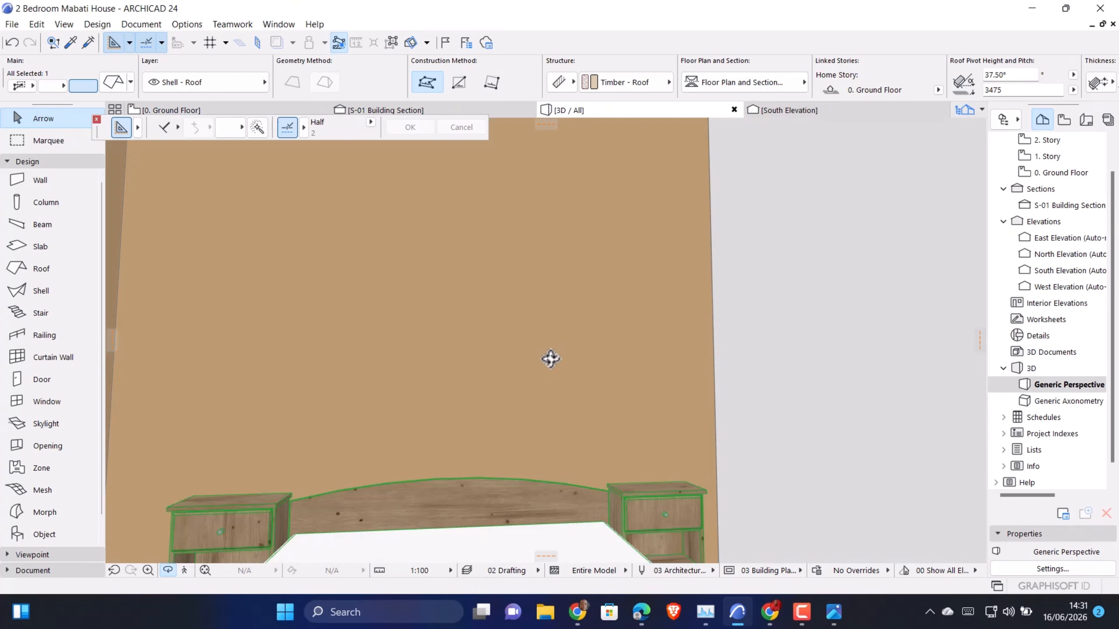
Move the bed with its nightstands slightly along the headboard wall, away from the partition wall, in the ground floor plan
left_click(441, 494)
middle_click_drag(416, 343, 502, 460, "shift")
middle_click_drag(385, 412, 362, 409, "shift")
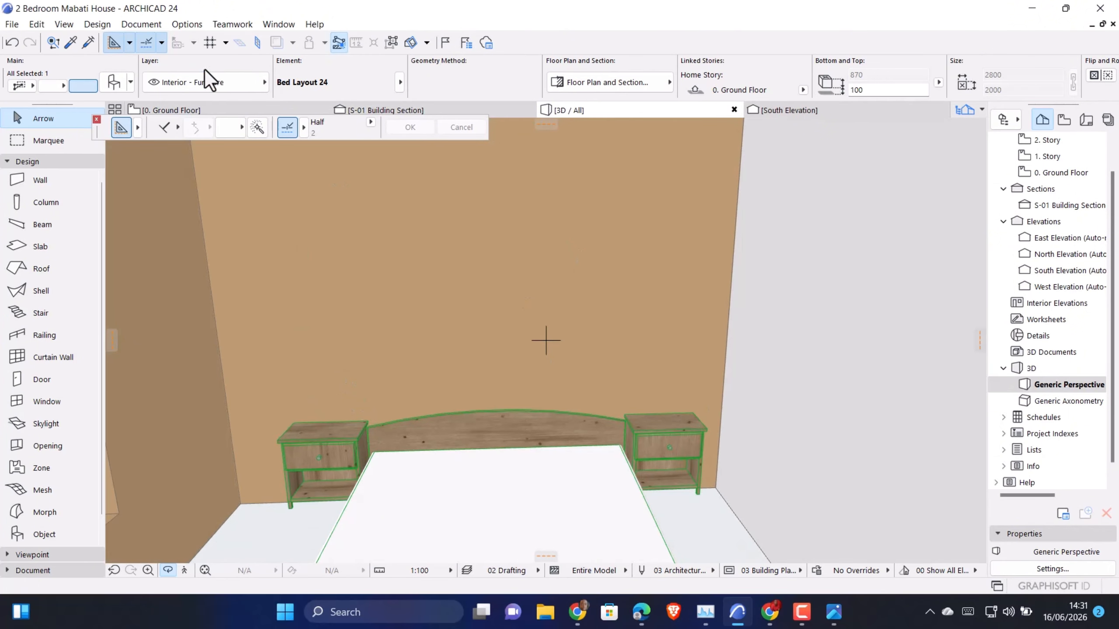
left_click(182, 110)
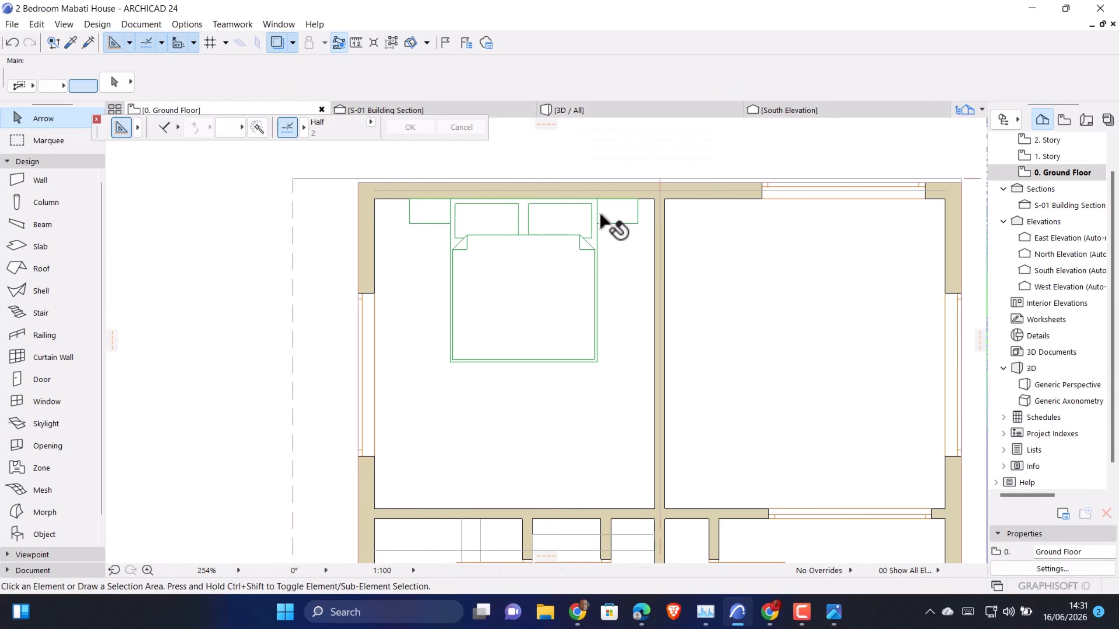
key("ctrl+d")
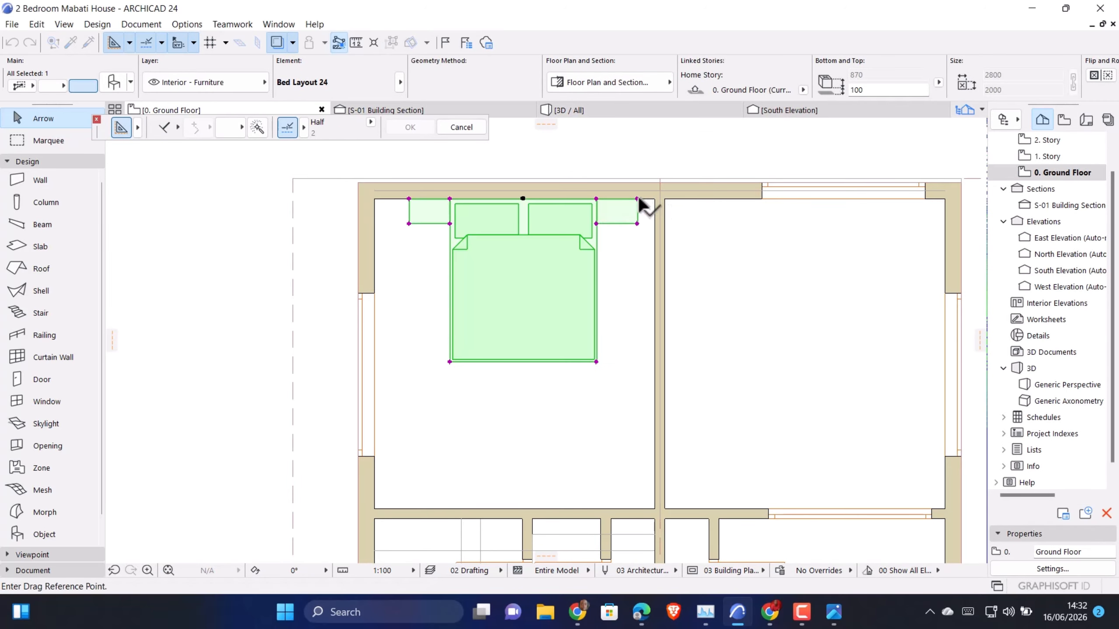
left_click(637, 198)
left_click(628, 198)
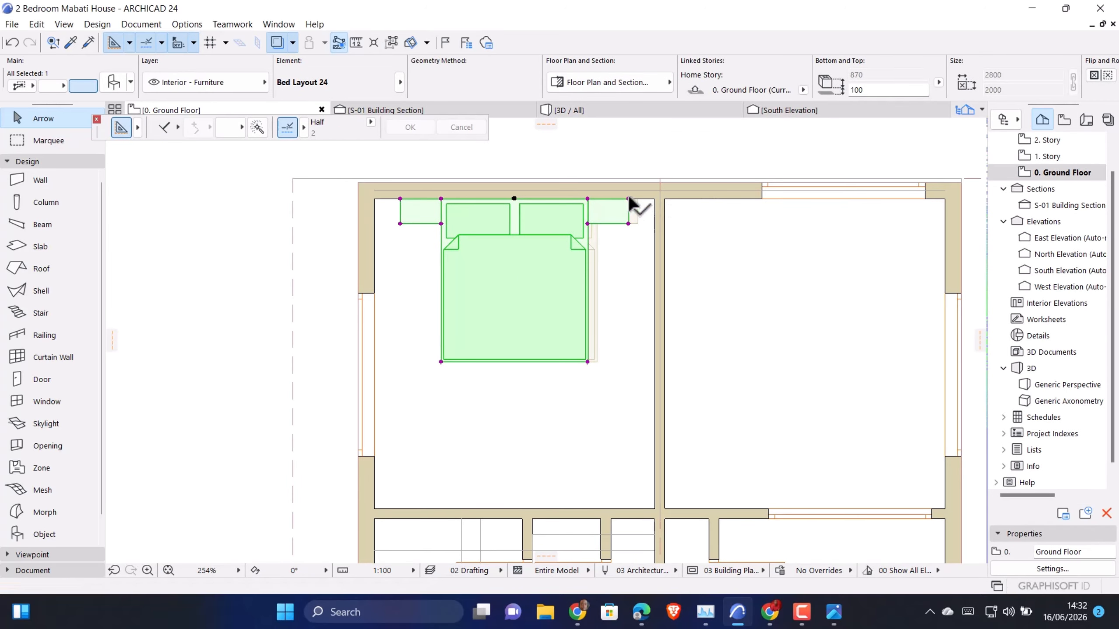
key("Escape")
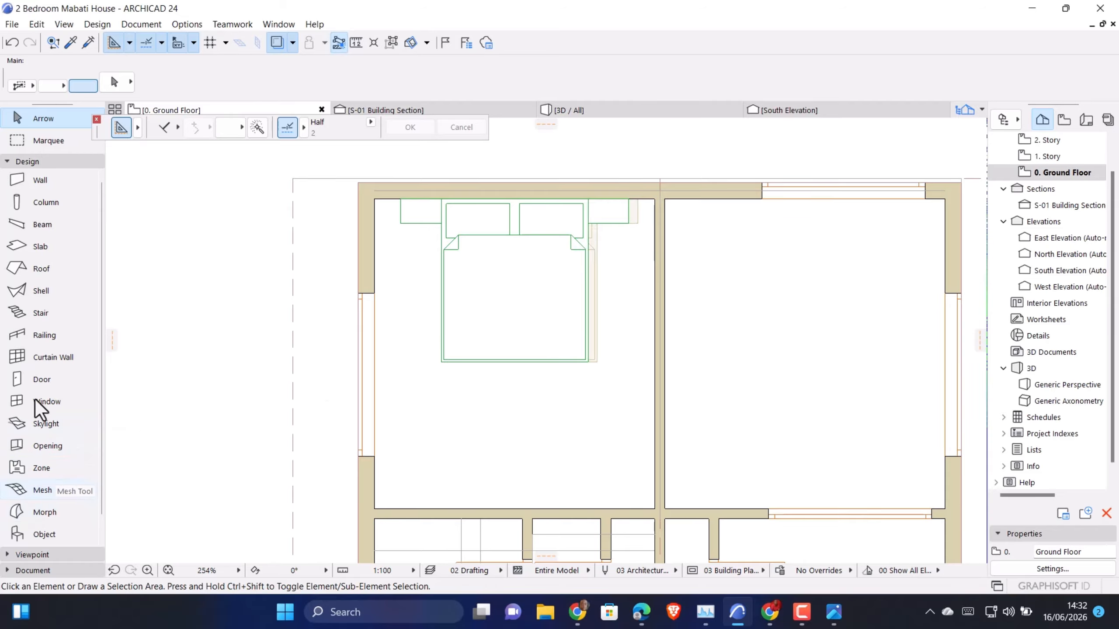
left_click(27, 162)
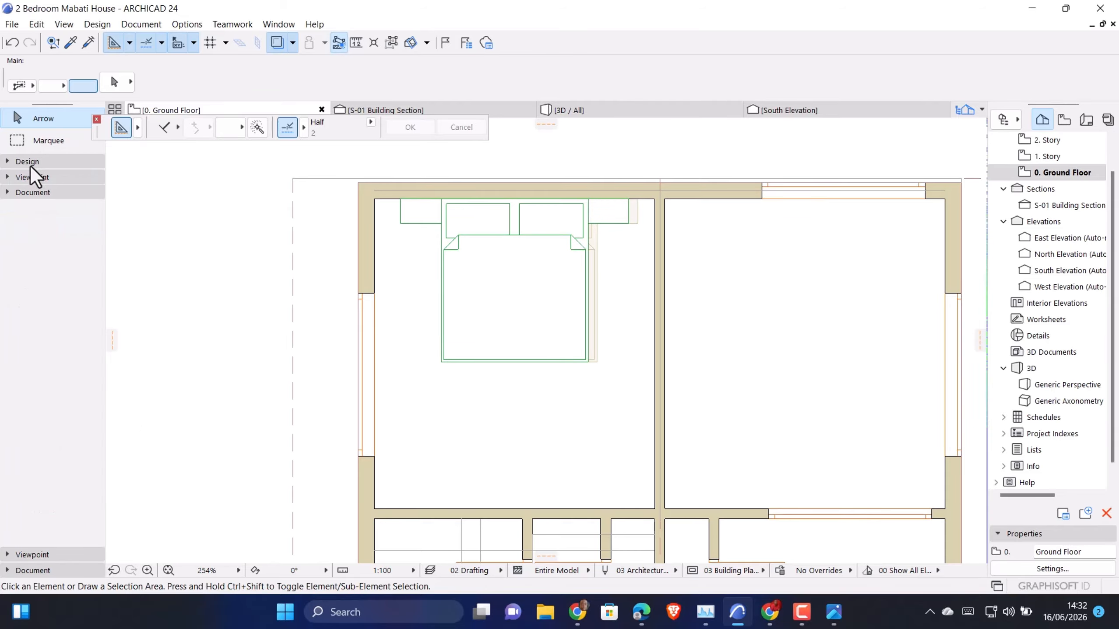
left_click(27, 192)
left_click(19, 412)
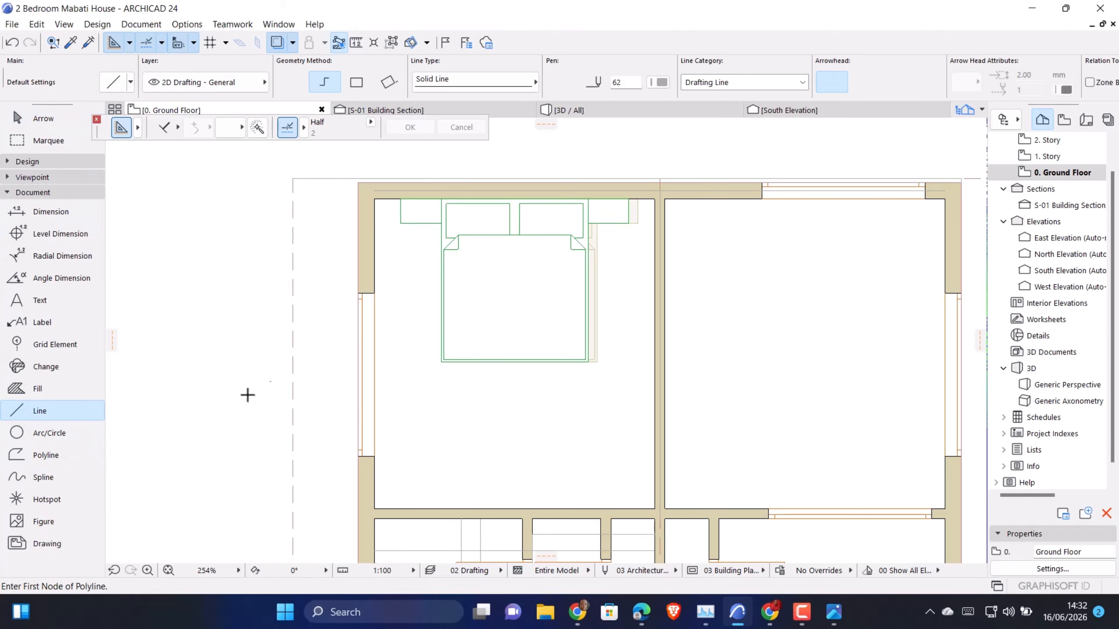
key("Escape")
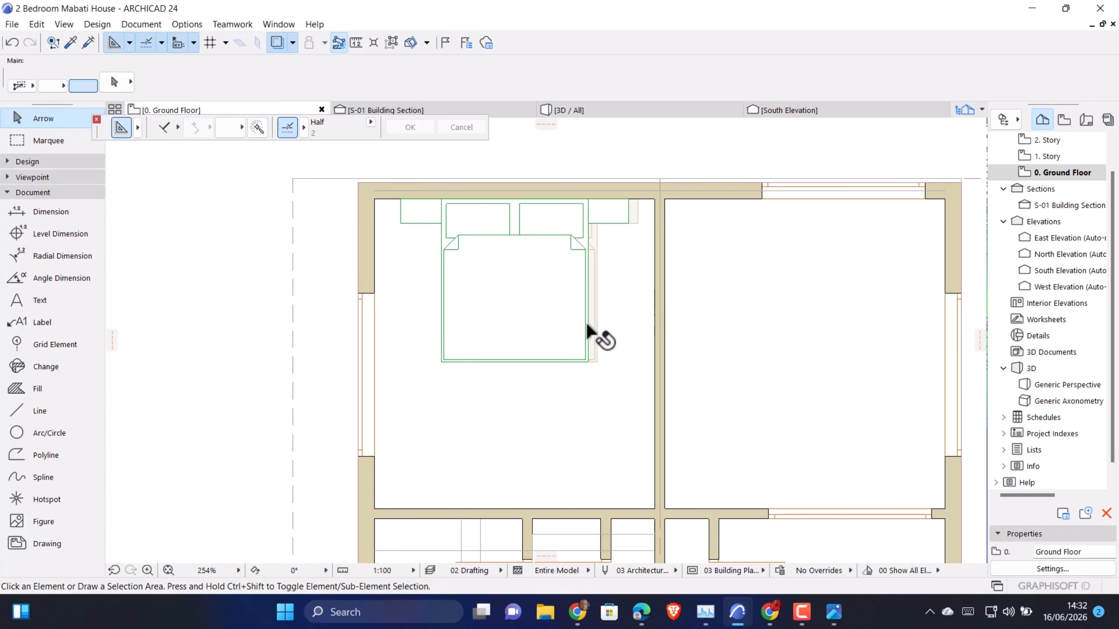
left_click(584, 361)
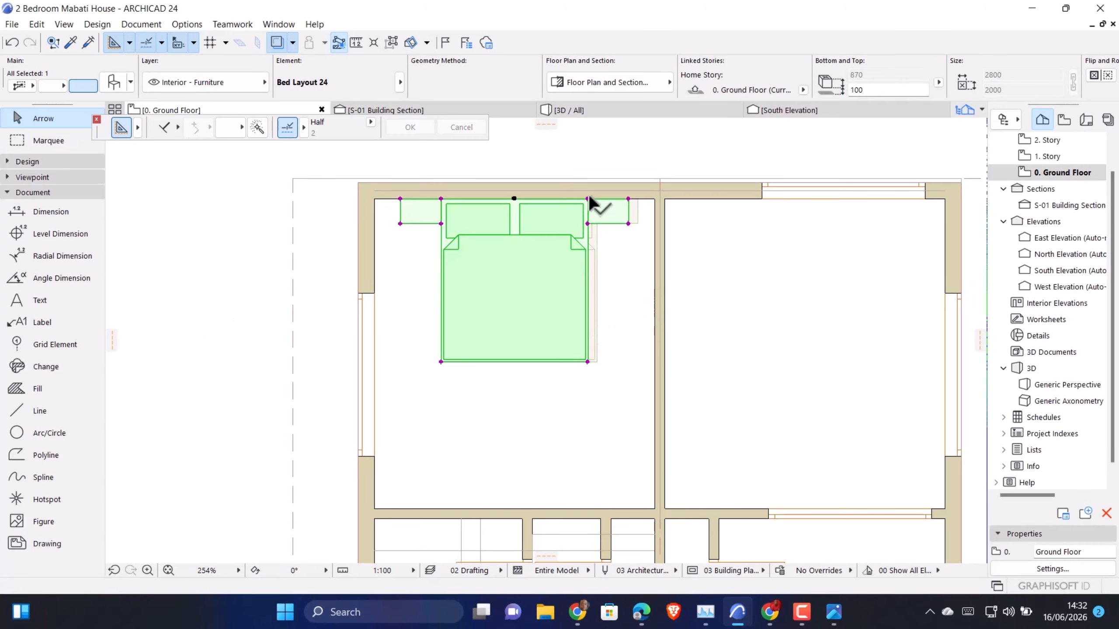
key("Escape")
Copy the exterior wall behind the bed 200 mm inward, flush against the original wall's inner face
left_click(614, 187)
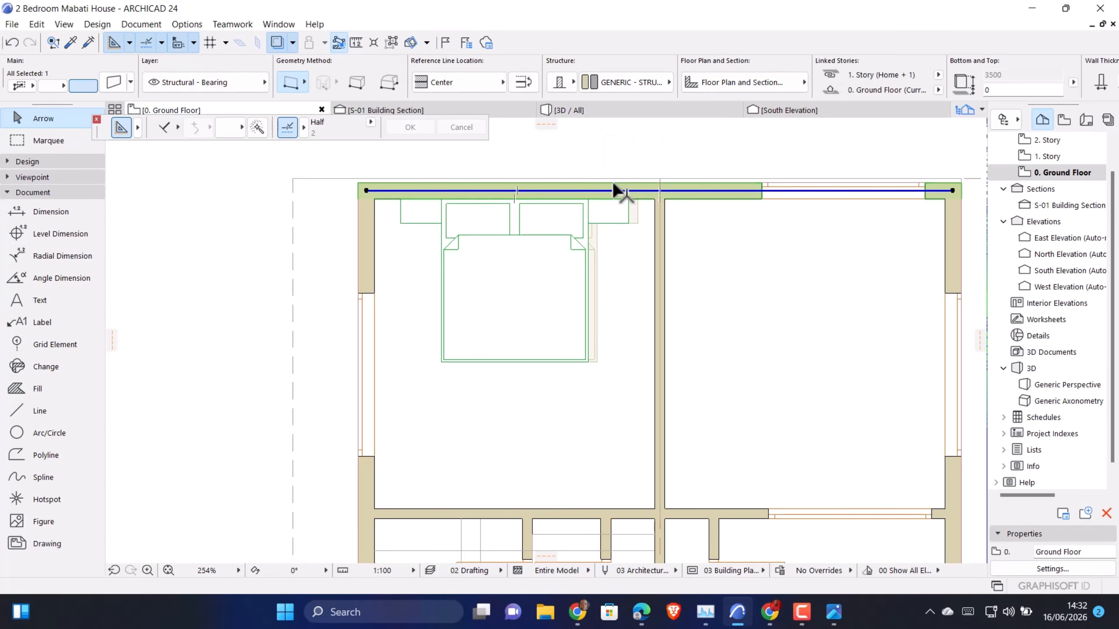
scroll(625, 189, "up", 3)
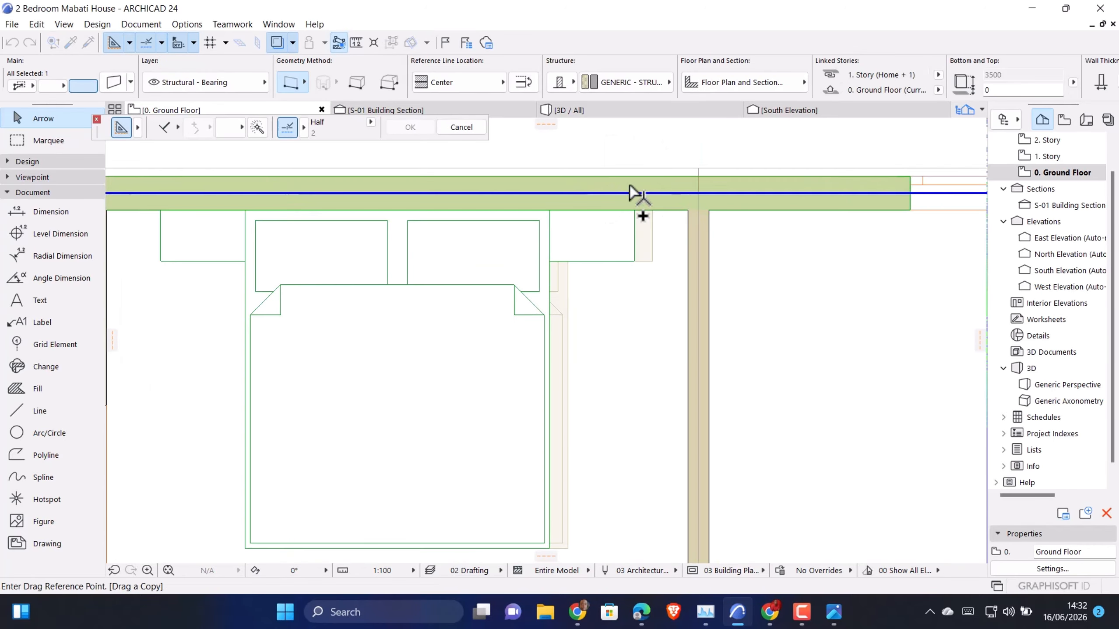
left_click(629, 174)
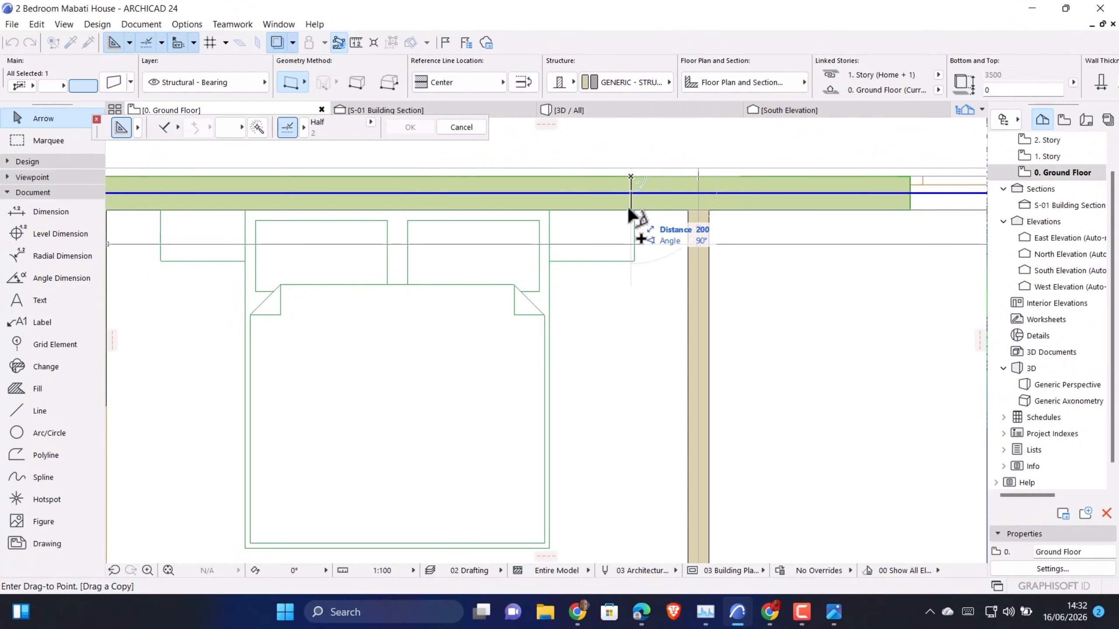
left_click(628, 209)
scroll(654, 274, "down", 3)
scroll(650, 258, "up", 4)
scroll(630, 281, "down", 5)
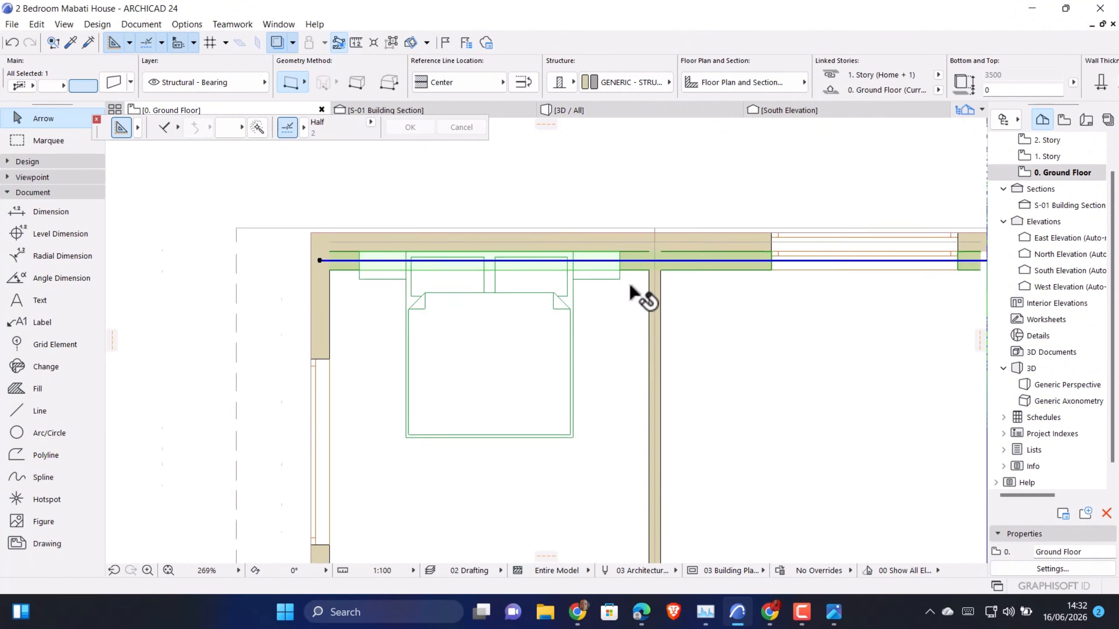
key("Escape")
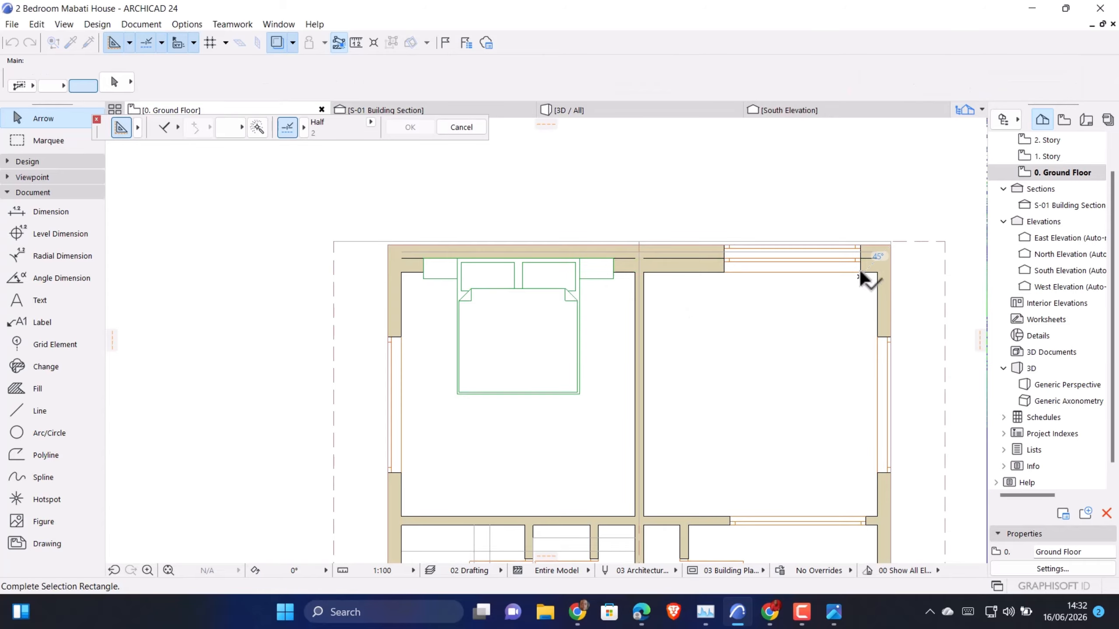
Delete the window in the copied wall and shorten its partition-side end to the outer edge of the nearest nightstand
left_click(862, 273)
key("Delete")
left_click(883, 265)
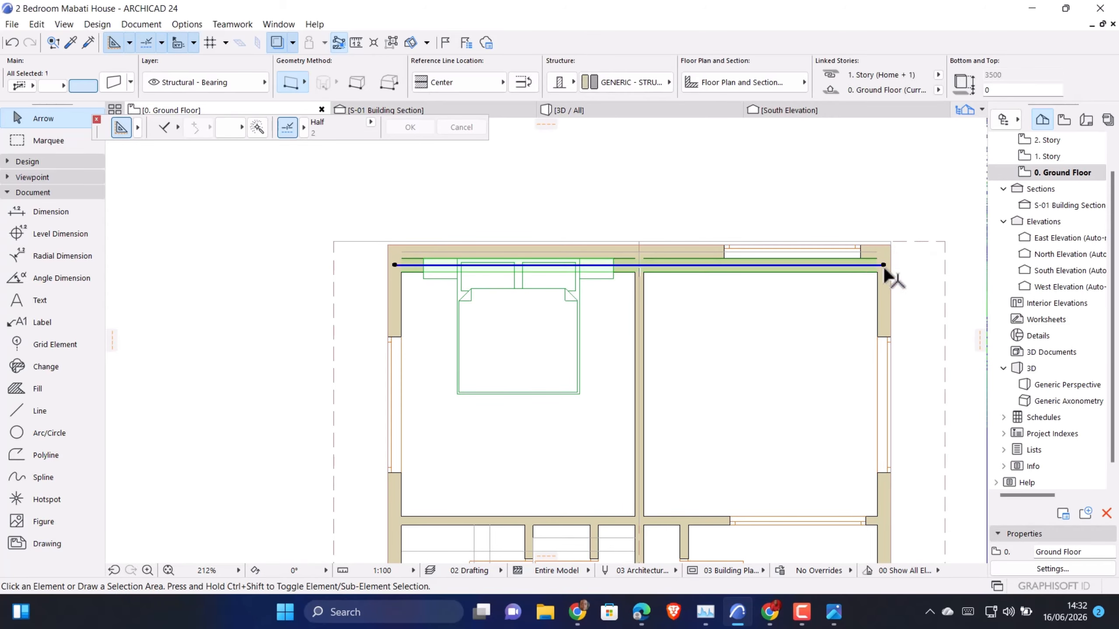
left_click(883, 265)
scroll(610, 253, "up", 2)
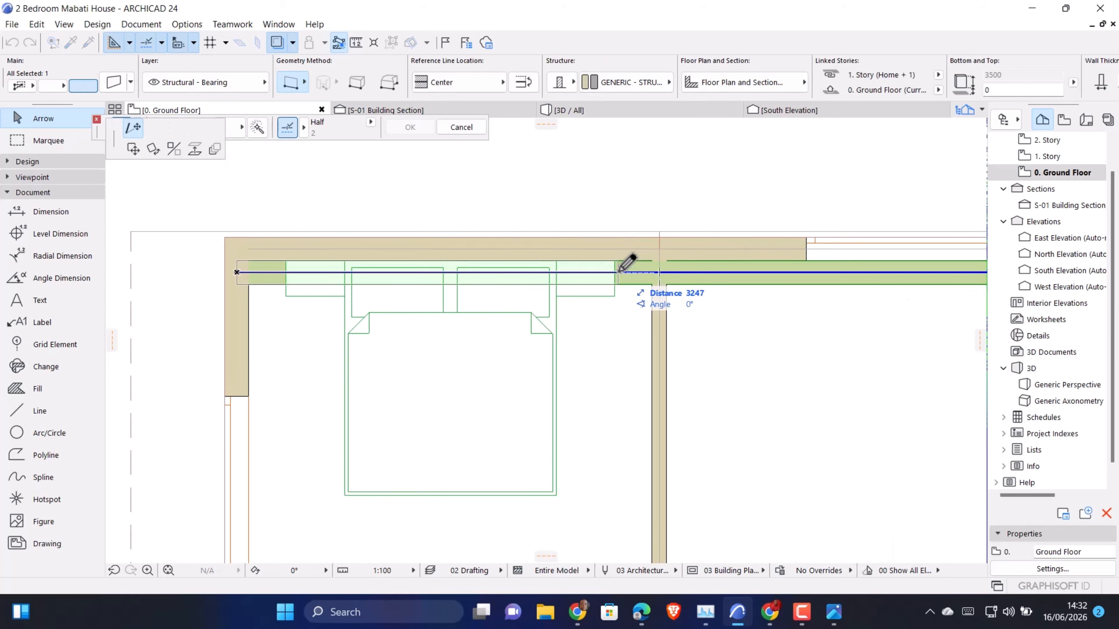
left_click(616, 272)
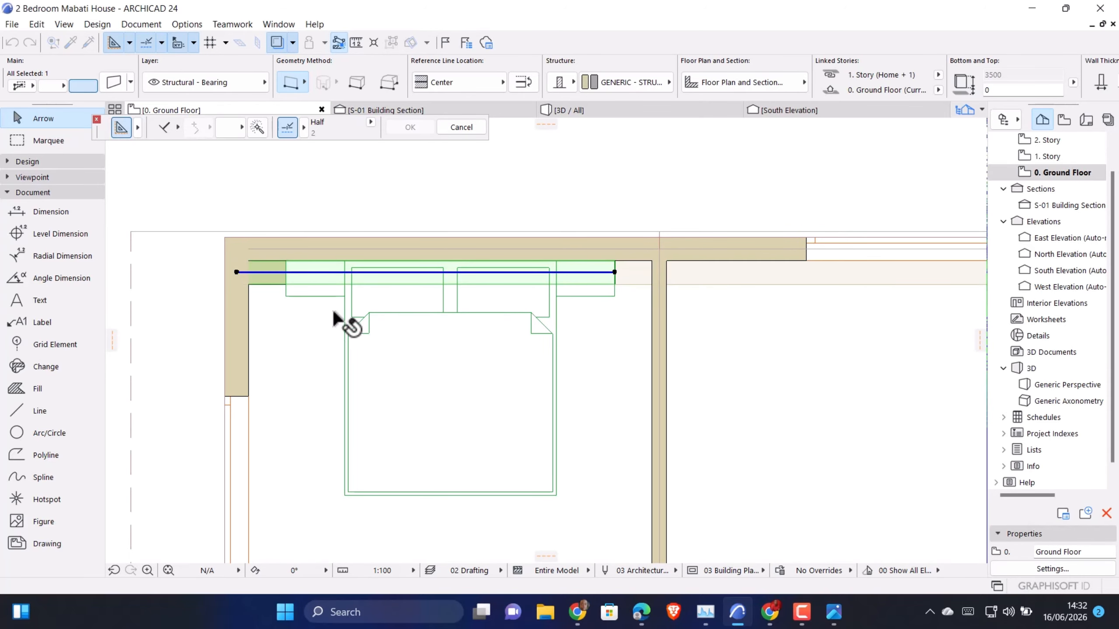
Shorten the copied wall's other end to the opposite nightstand's outer edge, leaving the wall about 2804 mm long
scroll(290, 308, "up", 2)
left_click(213, 257)
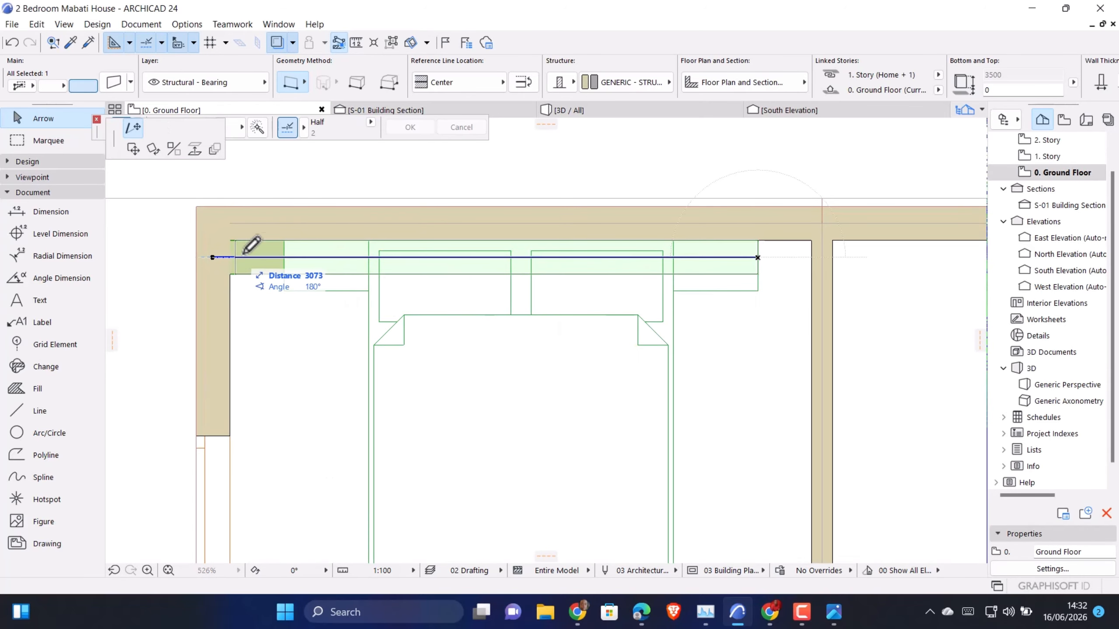
left_click(285, 257)
scroll(295, 256, "up", 4)
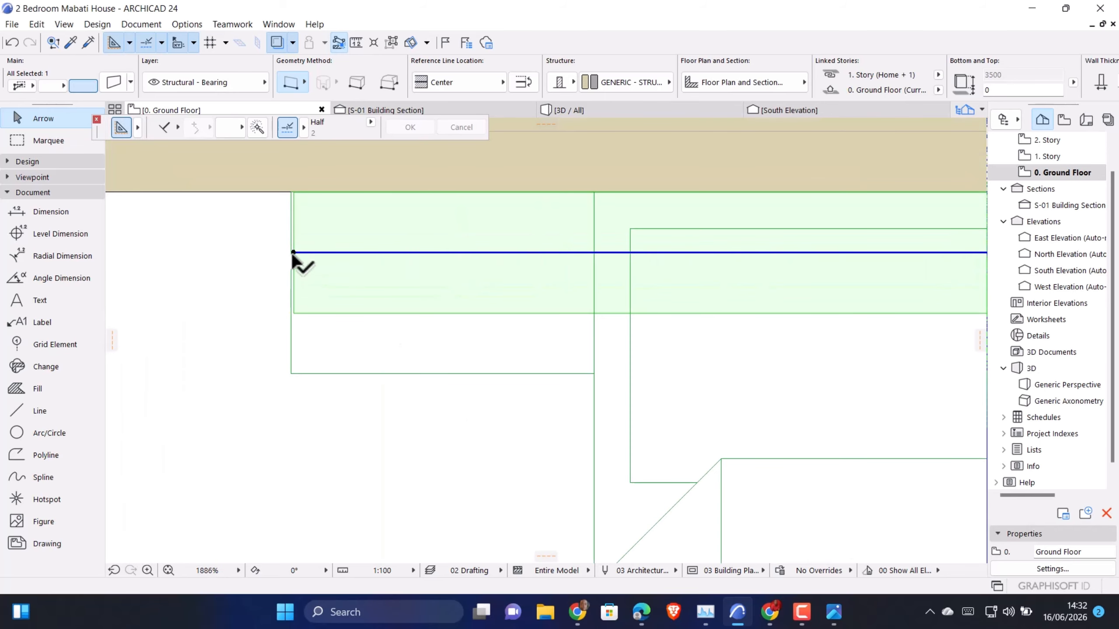
left_click(293, 253)
scroll(296, 247, "up", 2)
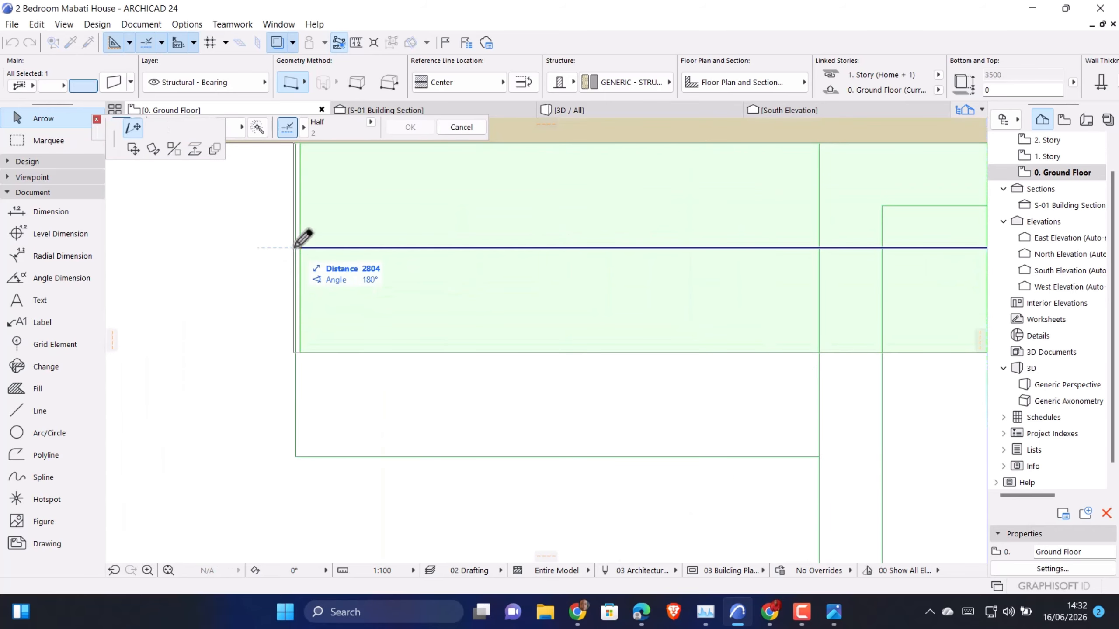
left_click(294, 248)
scroll(294, 254, "down", 3)
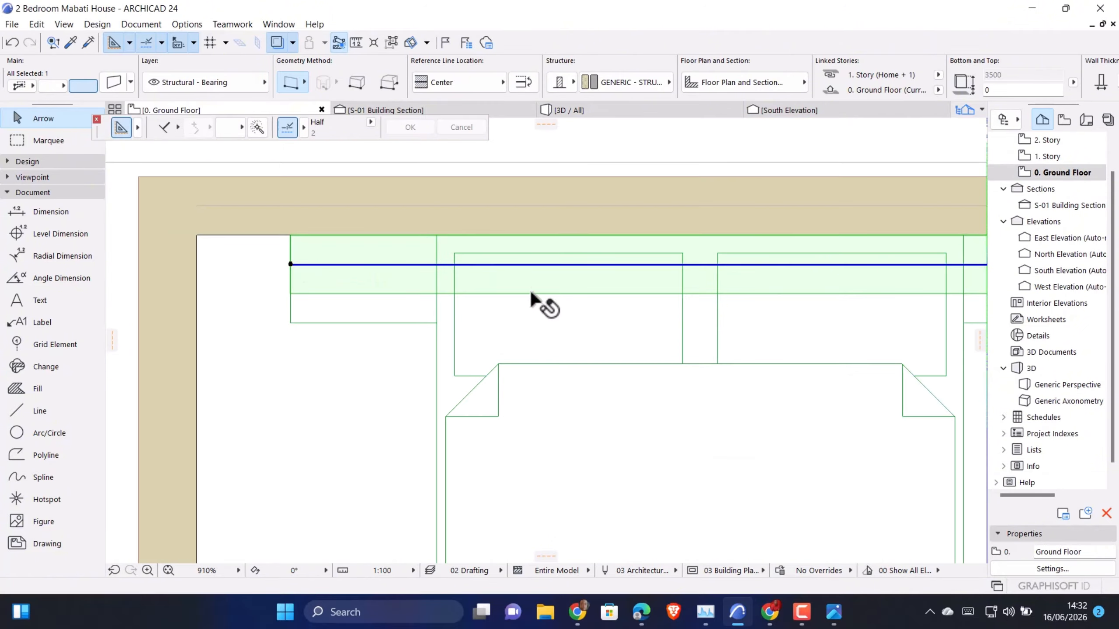
Override all surfaces of the copied wall with Paint - Glossy White, linking the three surface settings
double_click(521, 242)
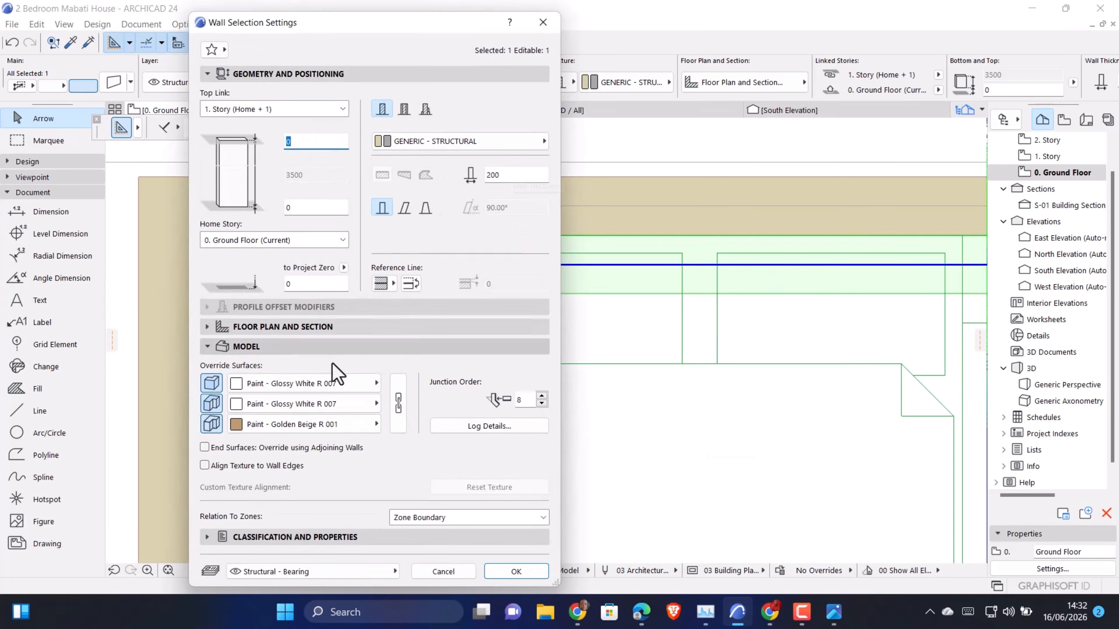
left_click(321, 382)
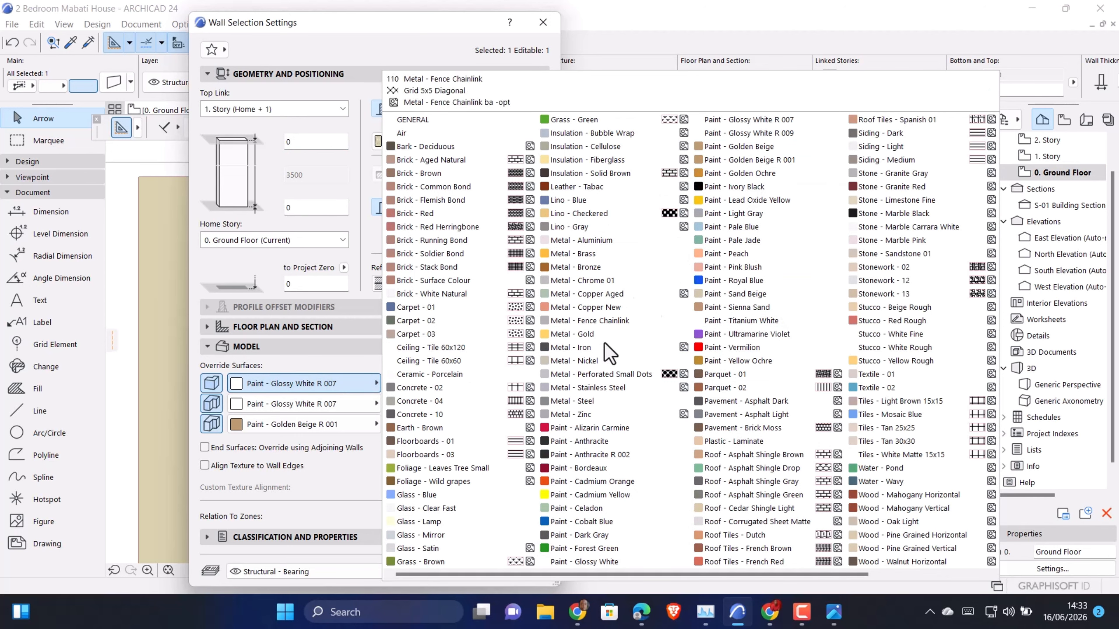
left_click(608, 562)
left_click(397, 395)
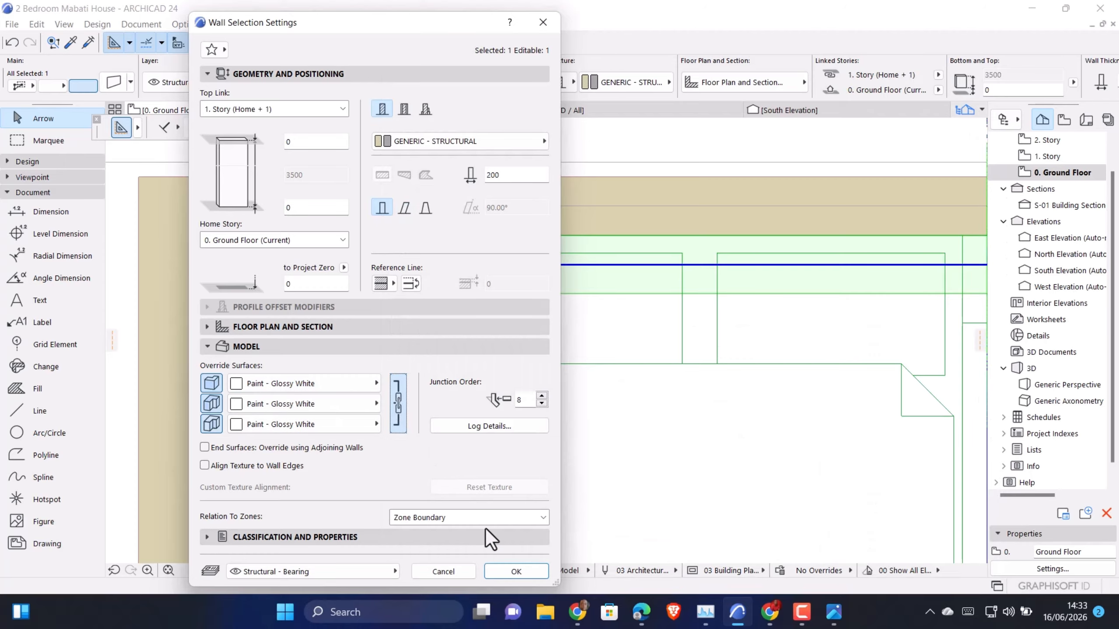
left_click(515, 571)
scroll(449, 344, "up", 3)
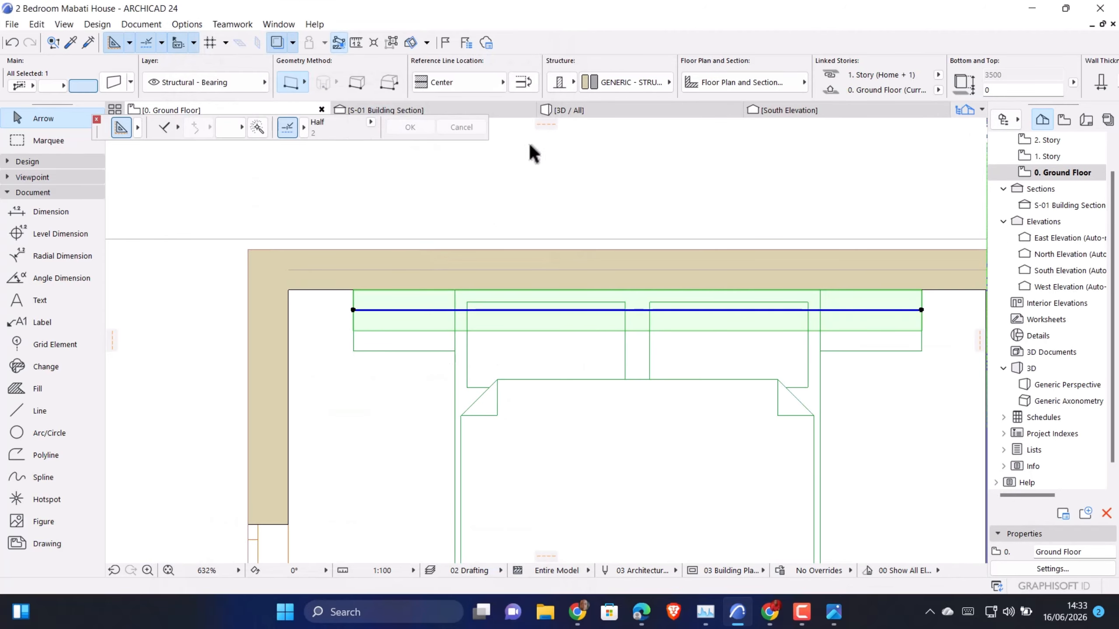
Raise the base of the white wall behind the bed to 1500 mm, working in the 3D view
left_click(573, 111)
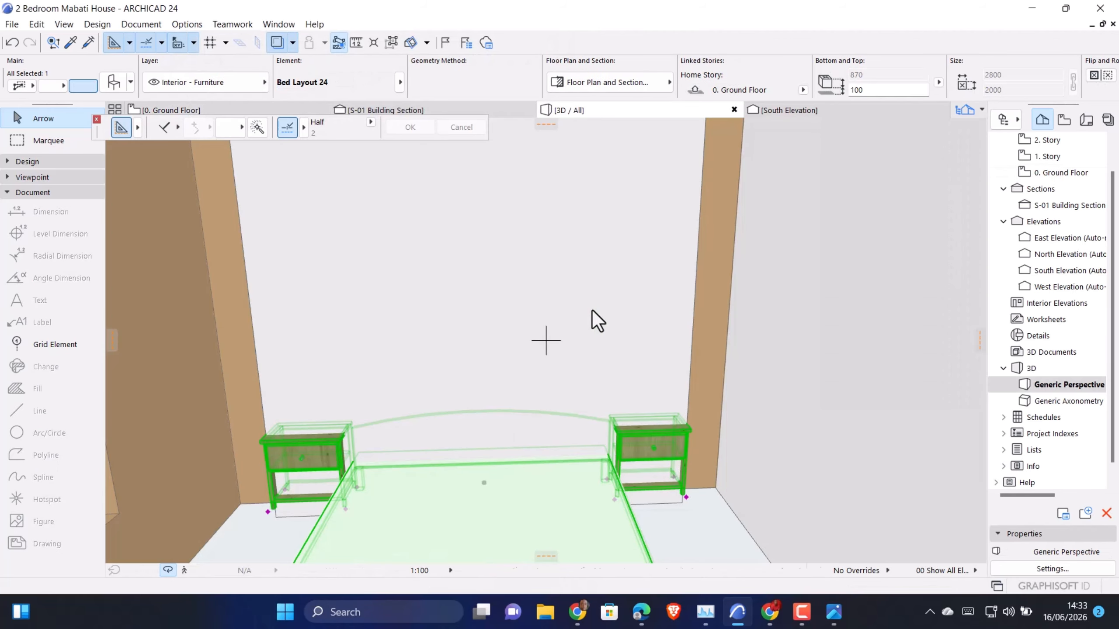
middle_click_drag(337, 392, 358, 288, "shift")
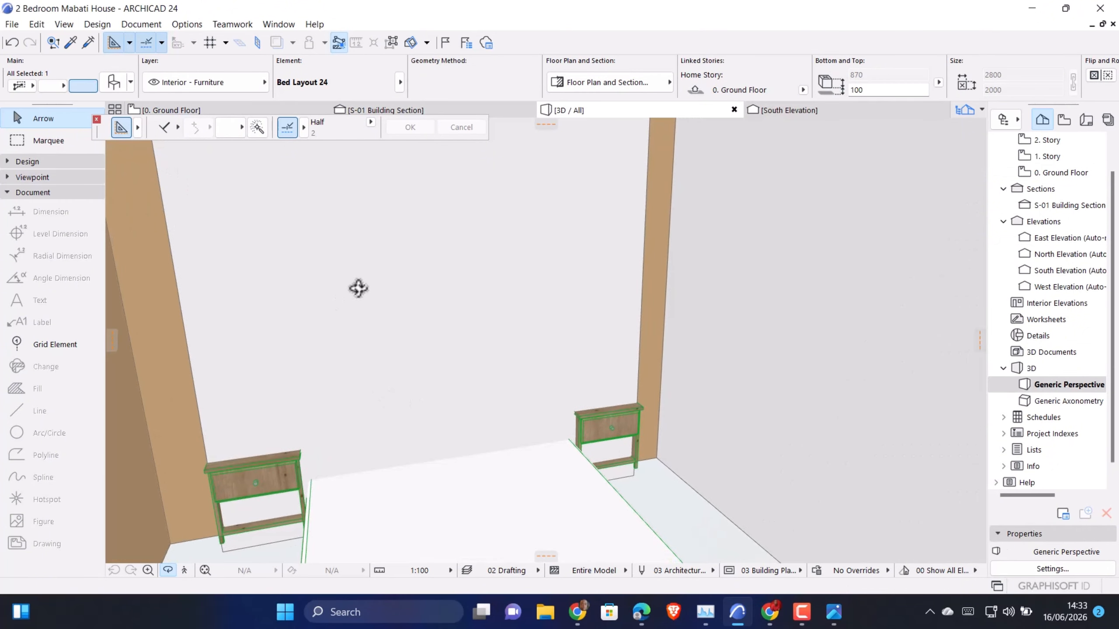
left_click(360, 299)
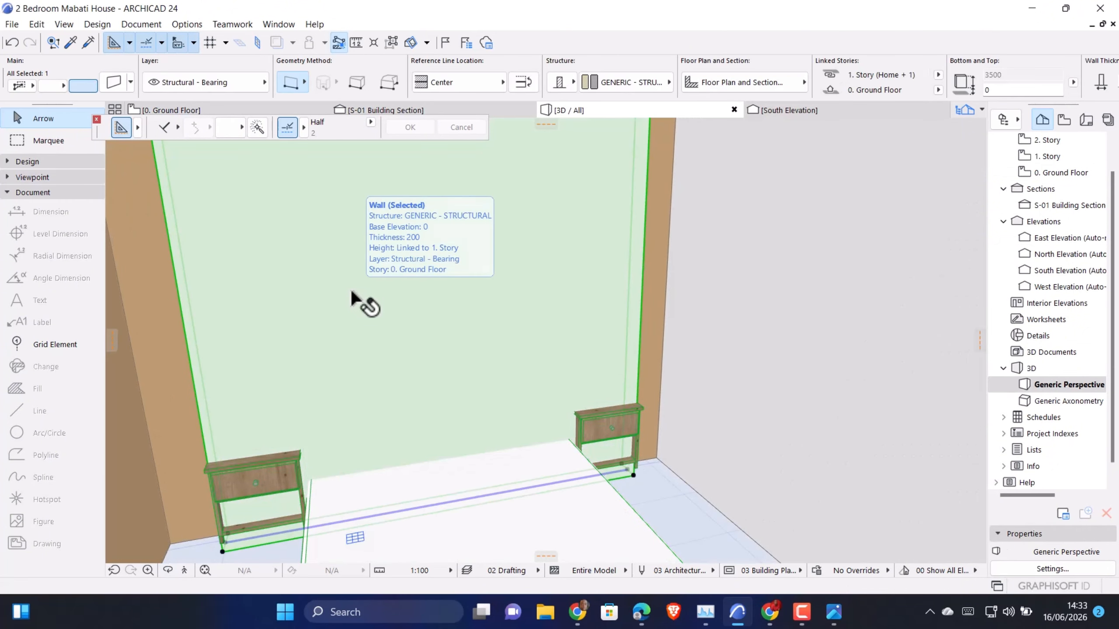
double_click(353, 293)
key("Tab")
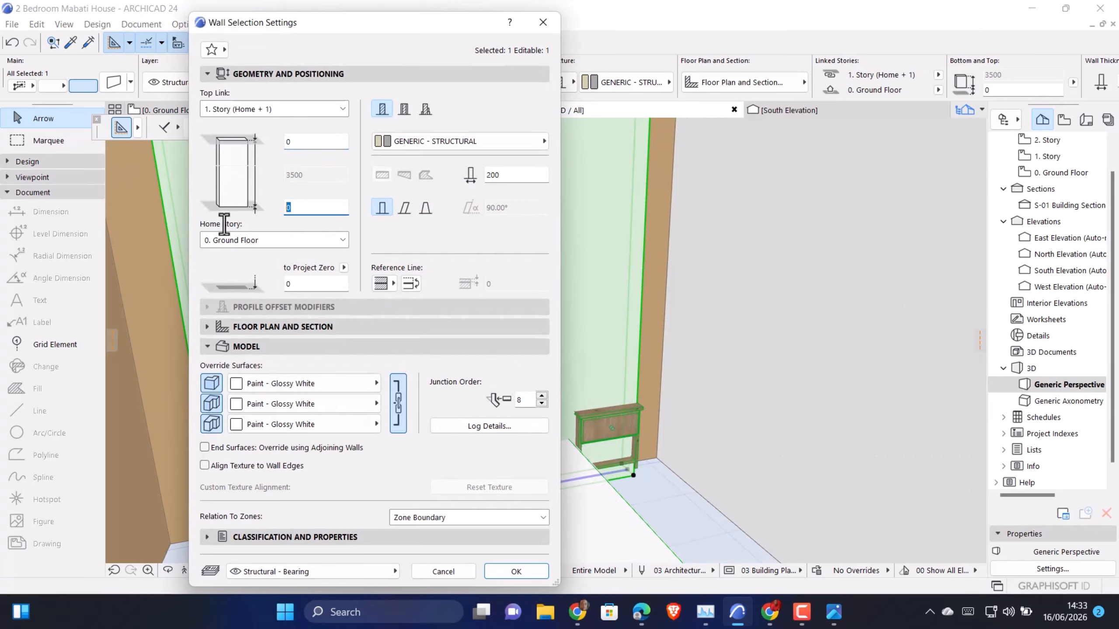
type("1500")
left_click(541, 572)
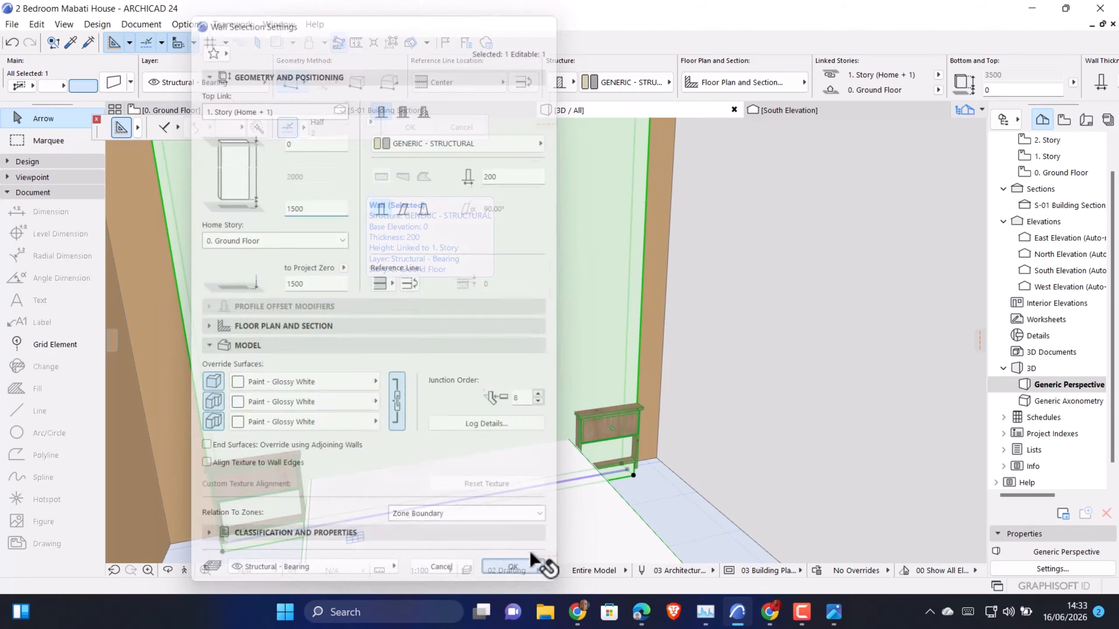
Examine the raised white wall panel and its underside above the headboard from several angles in 3D
scroll(462, 312, "up", 10)
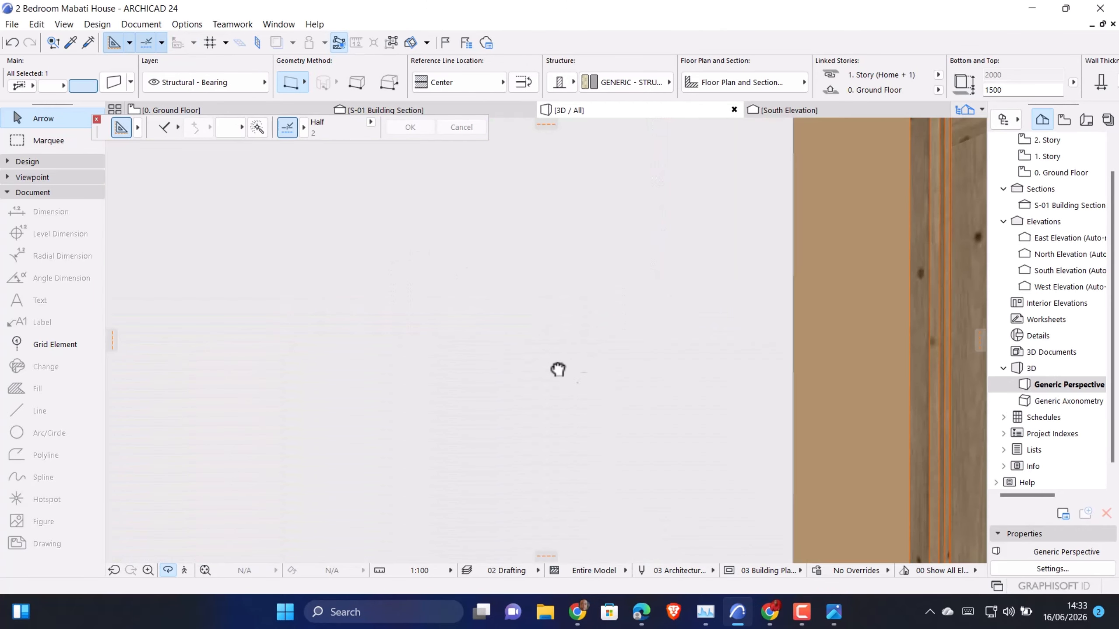
middle_click_drag(558, 369, 642, 362)
left_click_drag(439, 397, 552, 325)
middle_click_drag(552, 325, 510, 500)
scroll(691, 450, "up", 3)
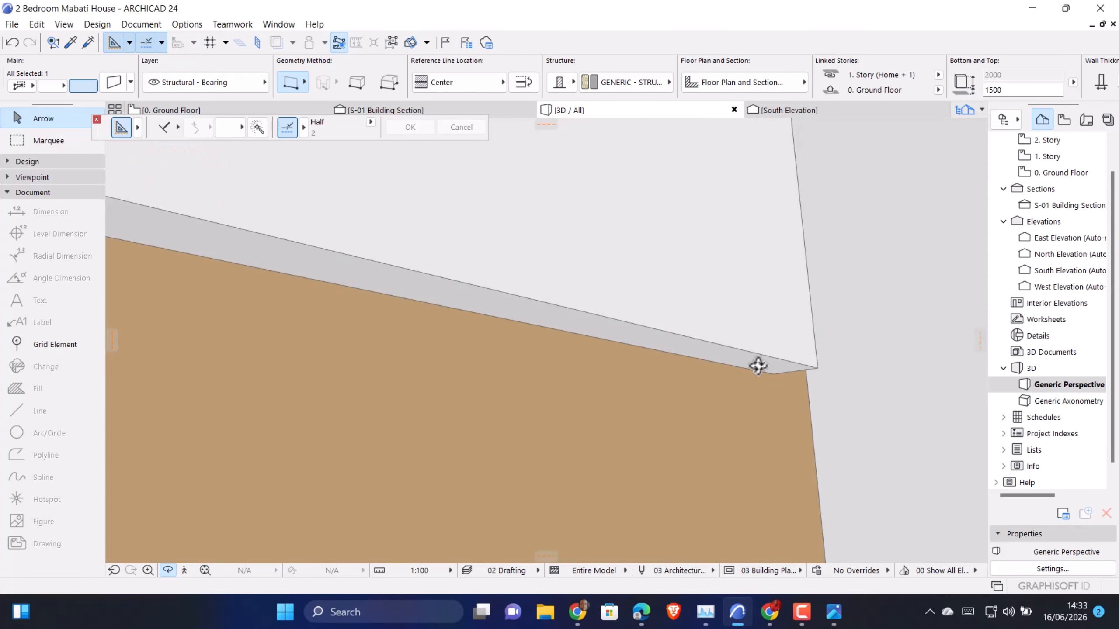
middle_click_drag(757, 365, 545, 602)
left_click_drag(544, 465, 691, 519)
Change the bed's headboard from the arched shape to the straight rectangular one in its bed layout settings
left_click(466, 506)
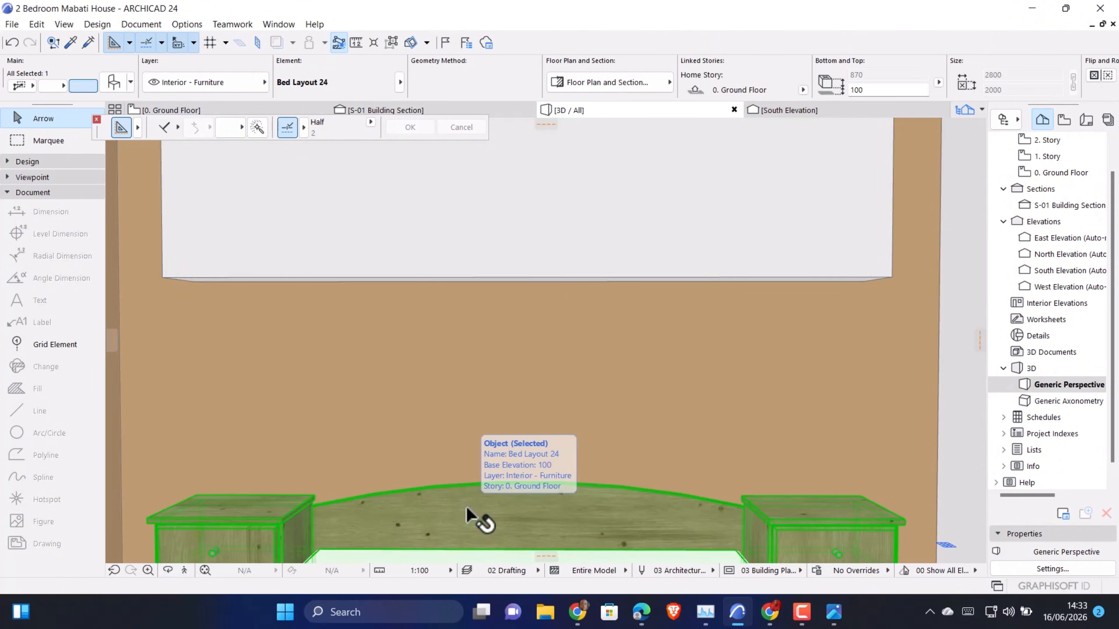
key("ctrl+t")
left_click(660, 438)
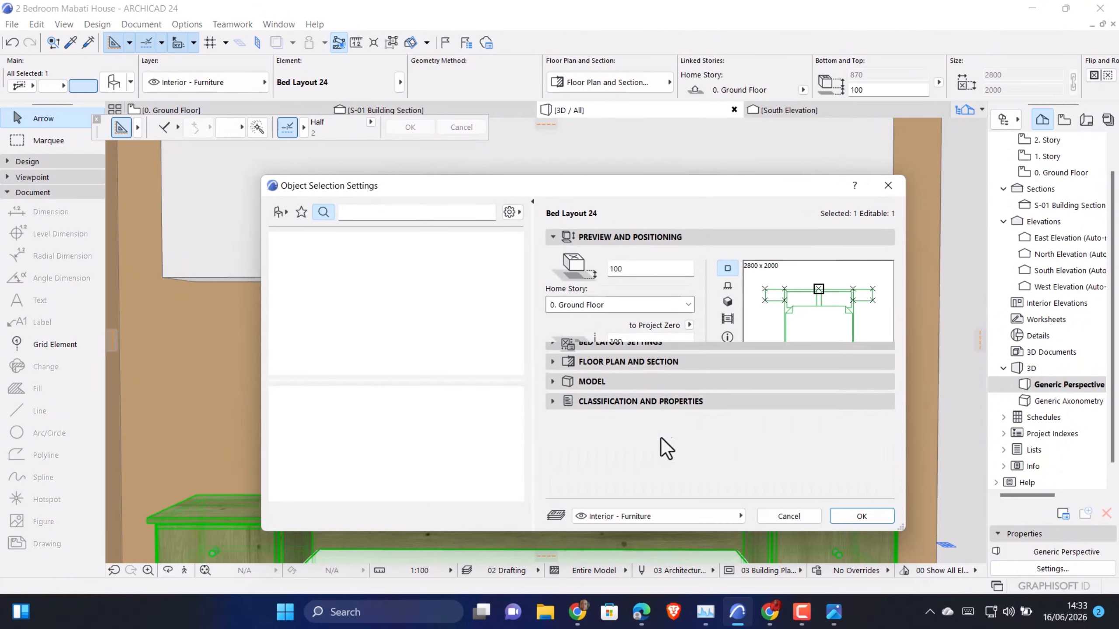
left_click(576, 276)
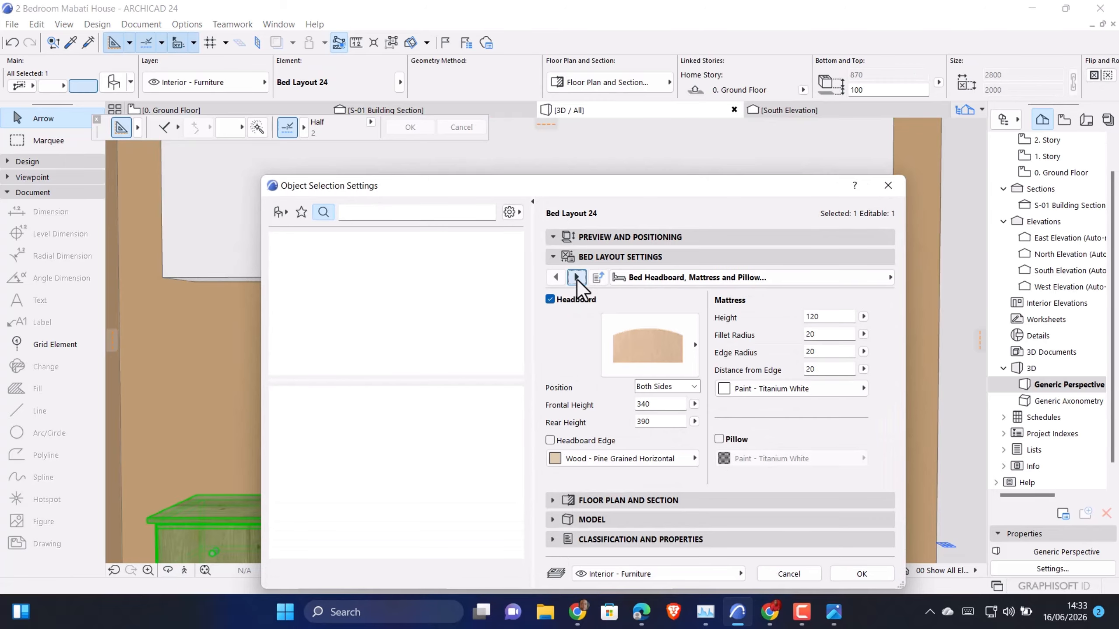
left_click(659, 333)
left_click(768, 430)
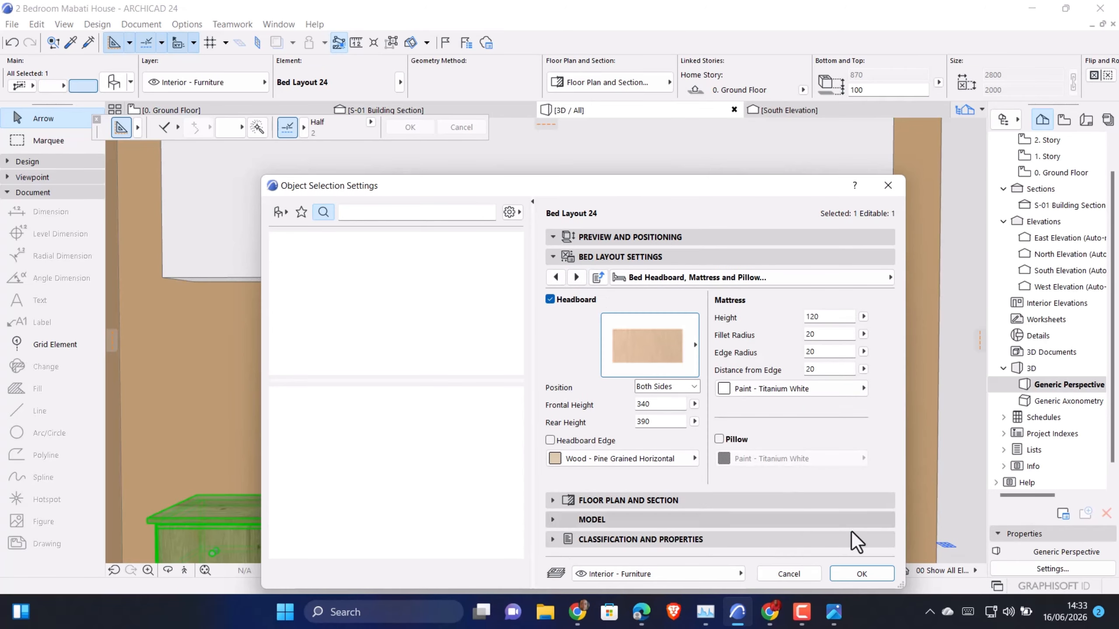
left_click(877, 576)
scroll(411, 300, "down", 1)
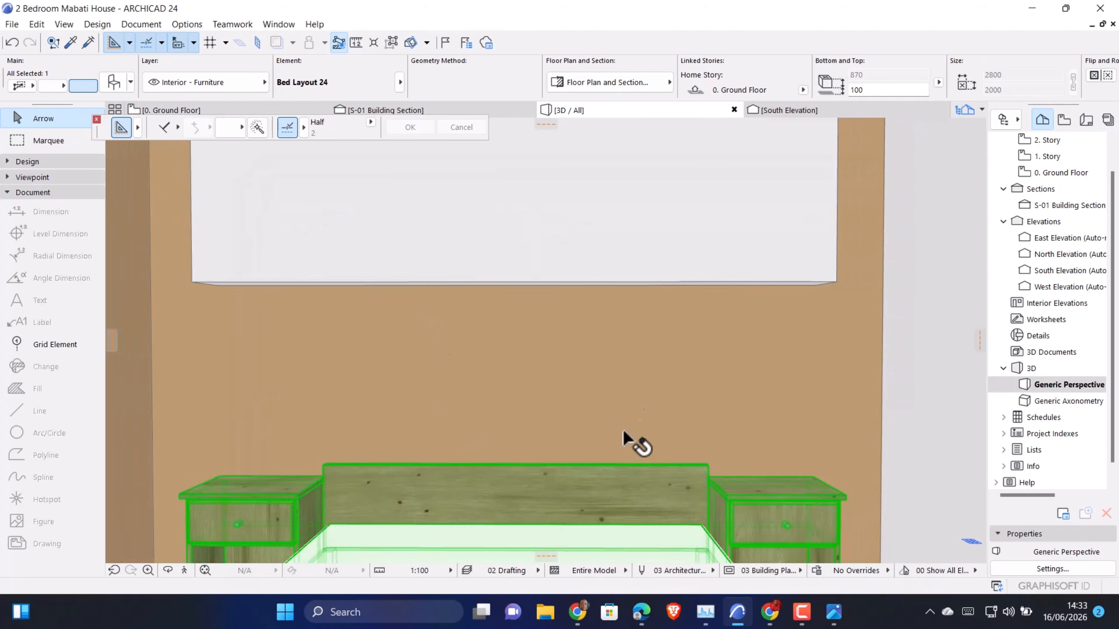
Set the base height of the white feature wall behind the bed to 900 mm
middle_click_drag(622, 389, 670, 497)
scroll(651, 367, "down", 5)
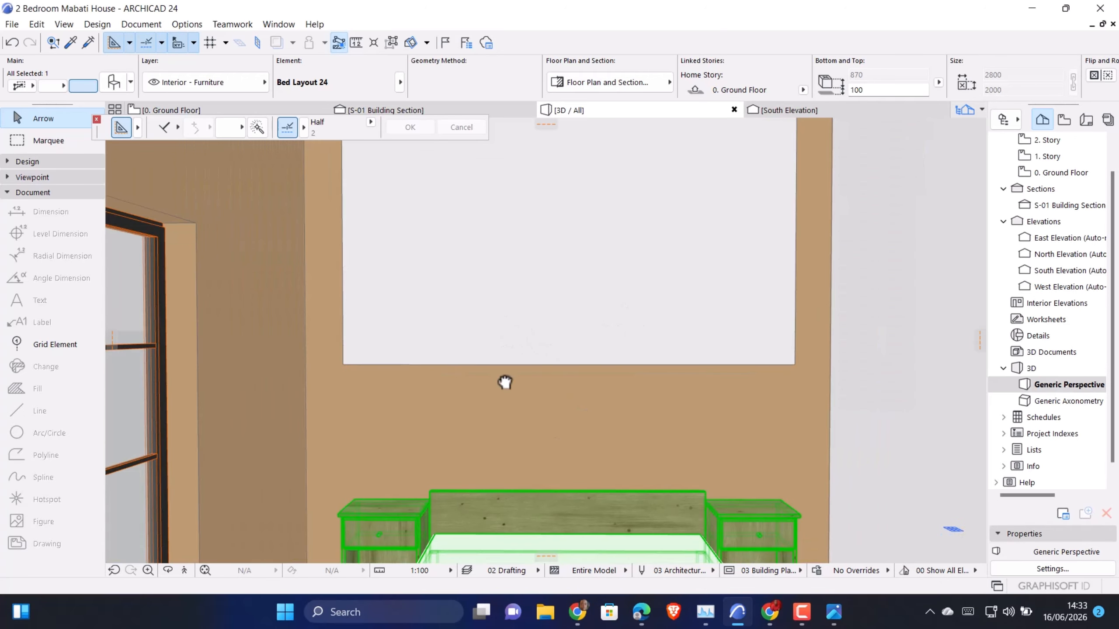
middle_click_drag(505, 380, 490, 492)
left_click(486, 306)
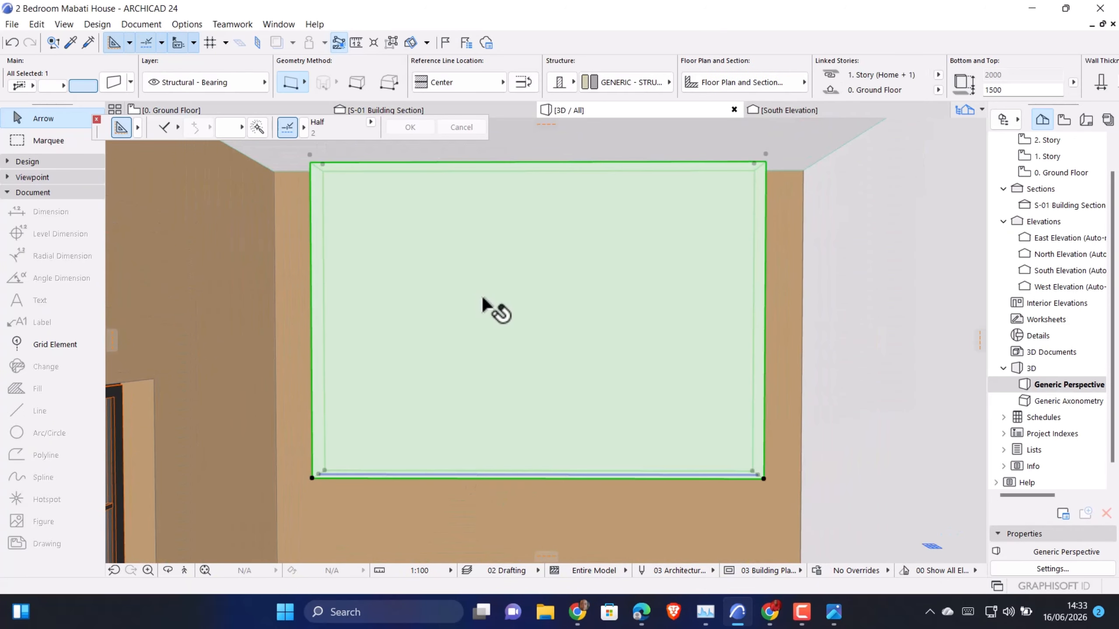
double_click(485, 306)
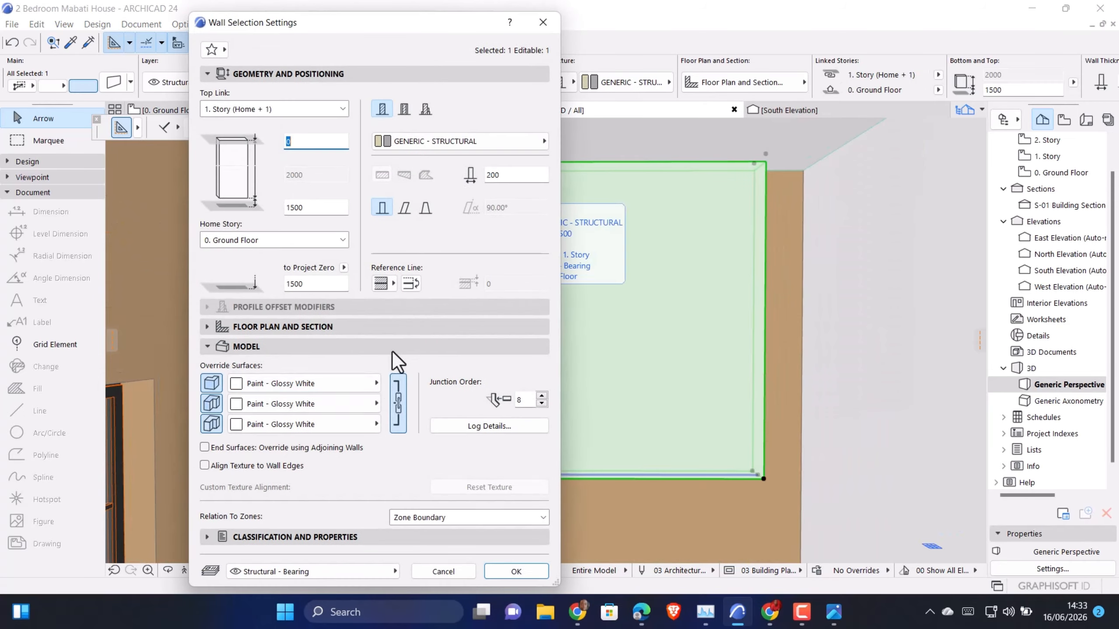
left_click_drag(311, 207, 280, 211)
type("9000")
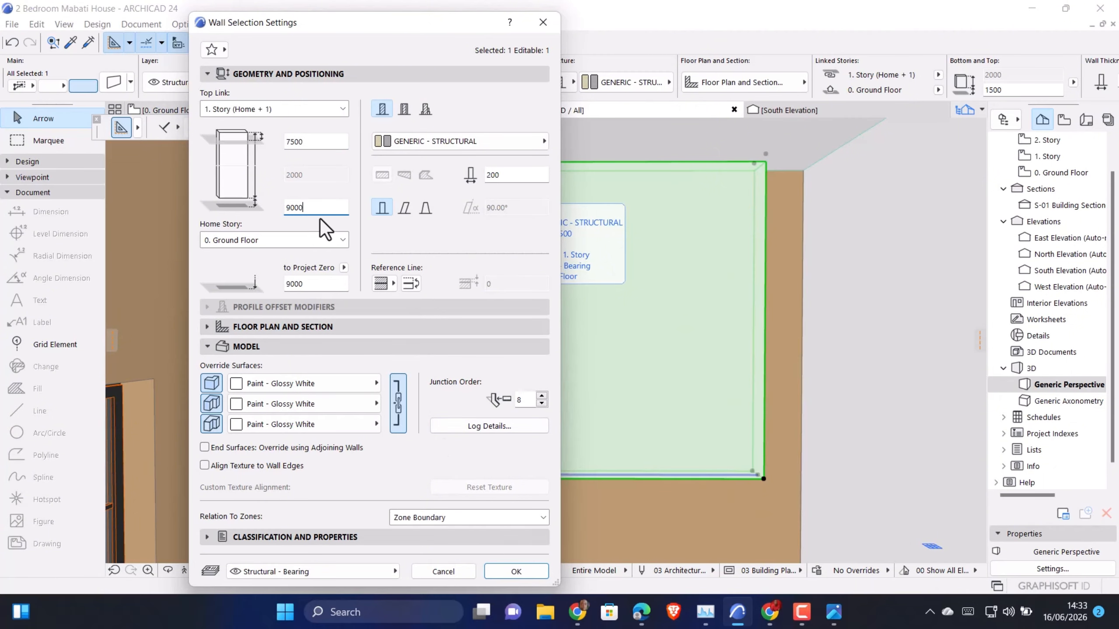
left_click(525, 572)
Raise the base of the white feature wall above the headboard to 1200 mm
scroll(500, 215, "down", 5)
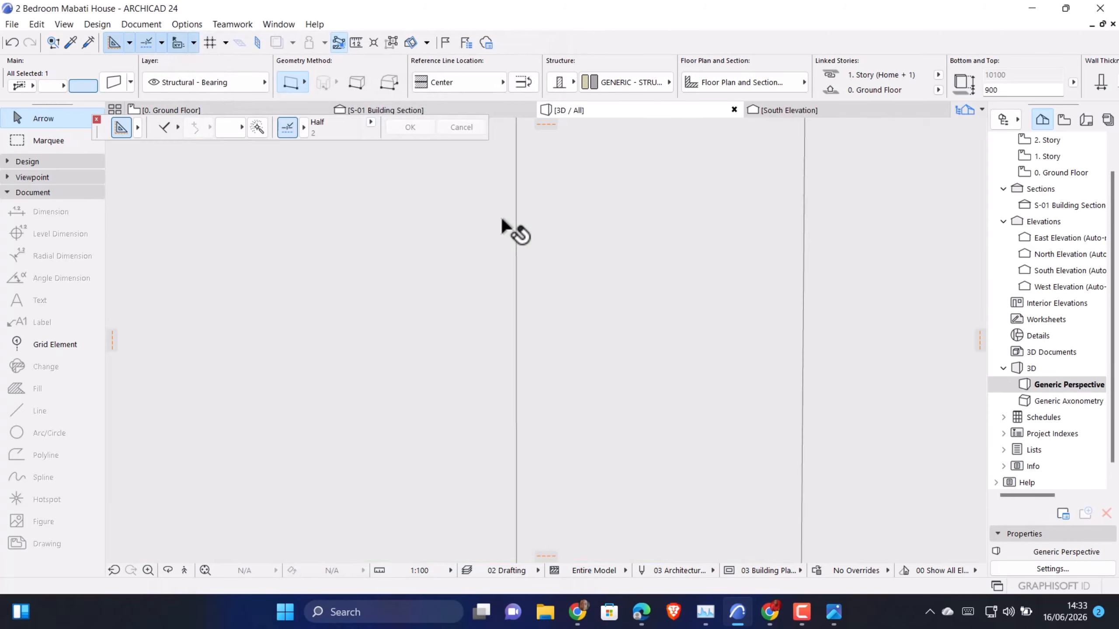
scroll(521, 438, "up", 4)
scroll(372, 341, "down", 4)
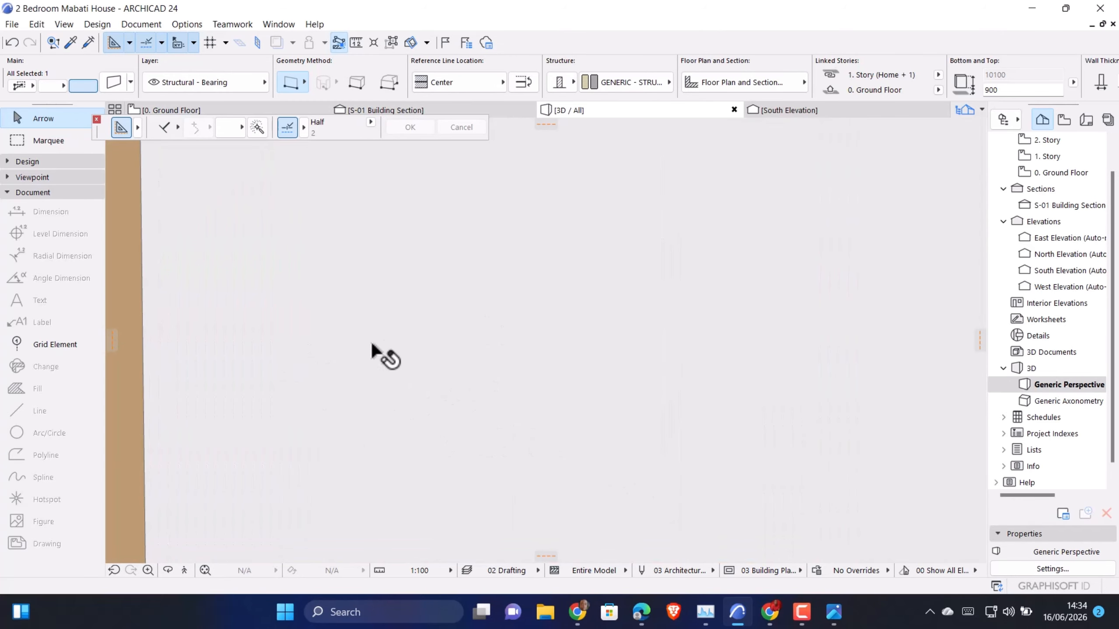
middle_click_drag(286, 424, 312, 441)
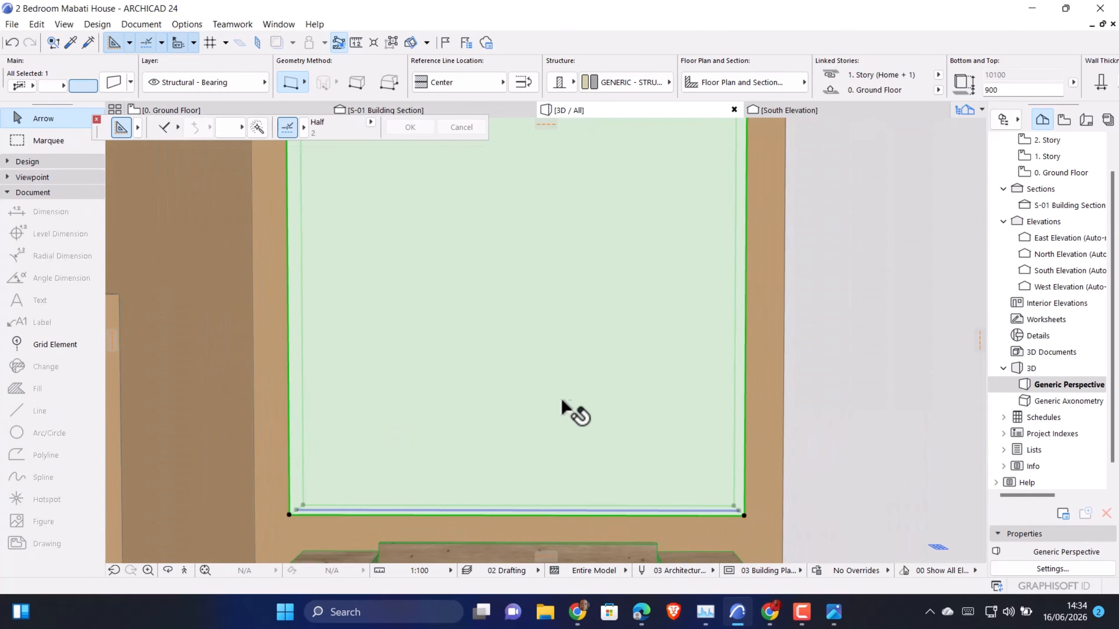
double_click(558, 395)
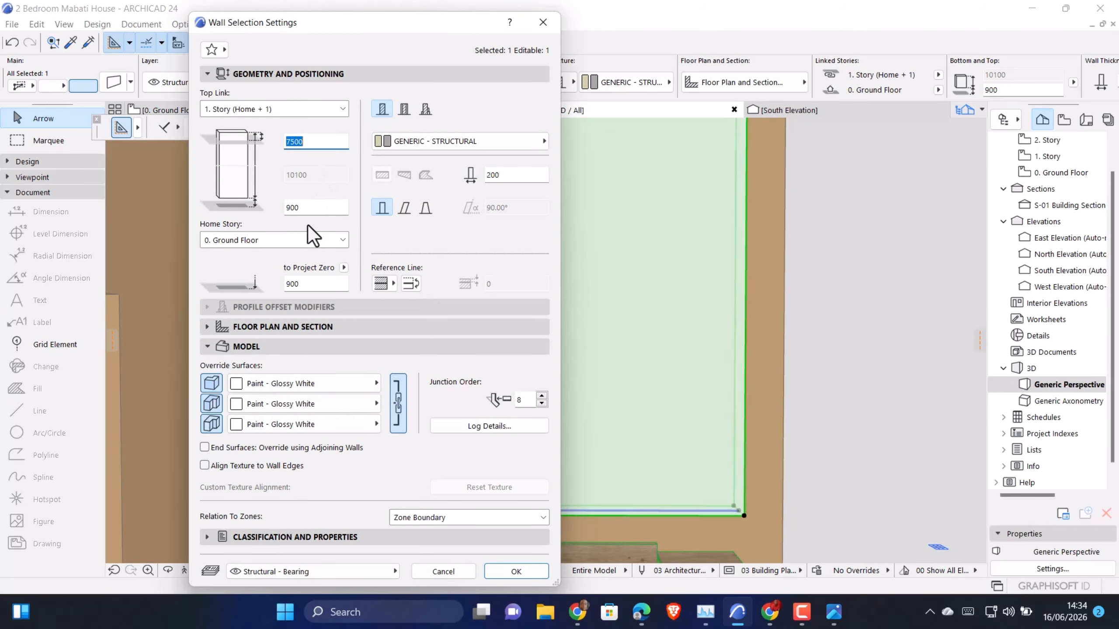
left_click_drag(304, 208, 281, 203)
left_click(516, 572)
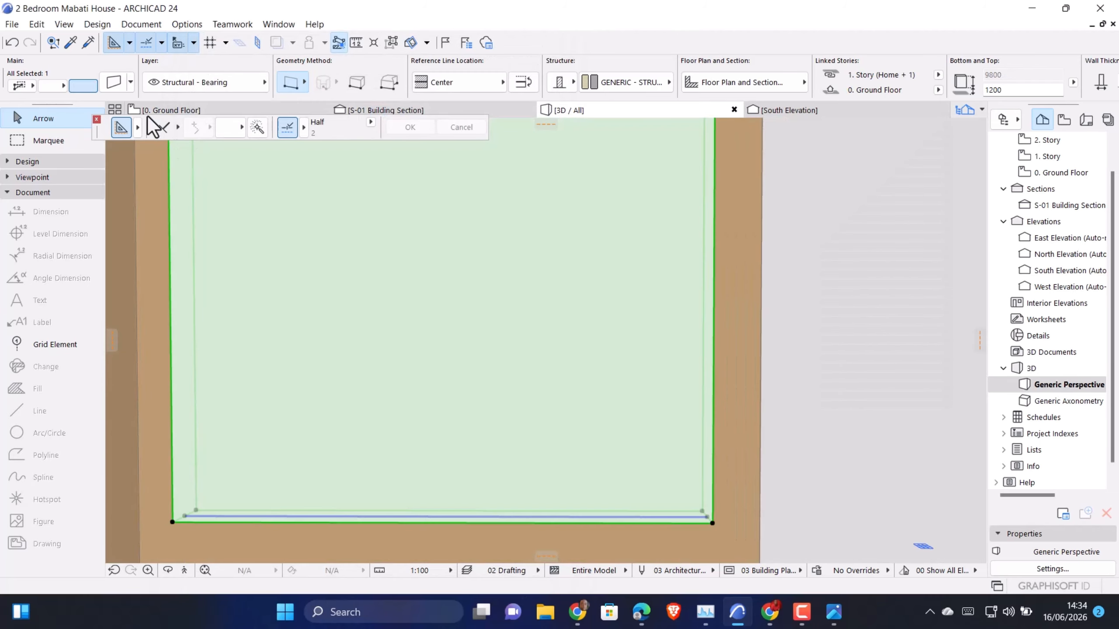
left_click(158, 109)
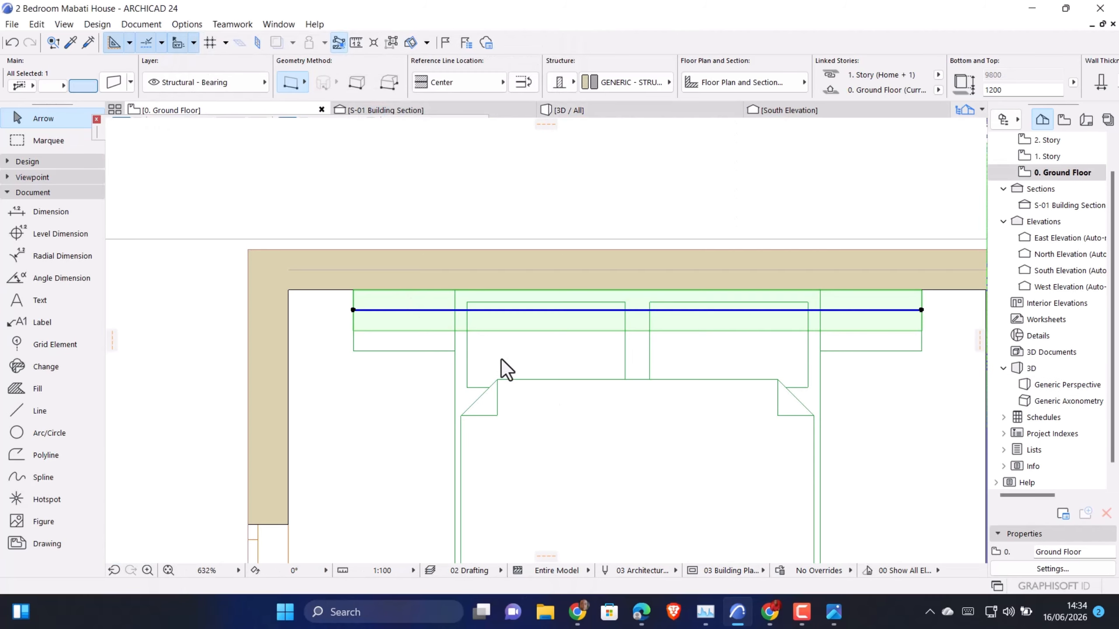
key("Escape")
scroll(467, 314, "down", 6)
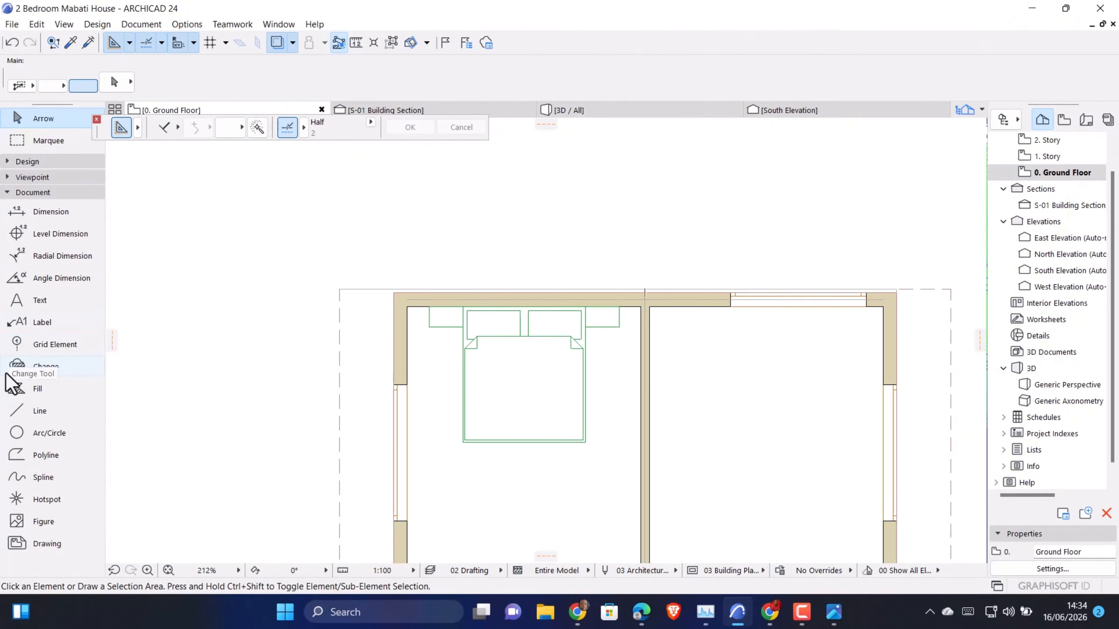
left_click(18, 411)
scroll(431, 301, "up", 3)
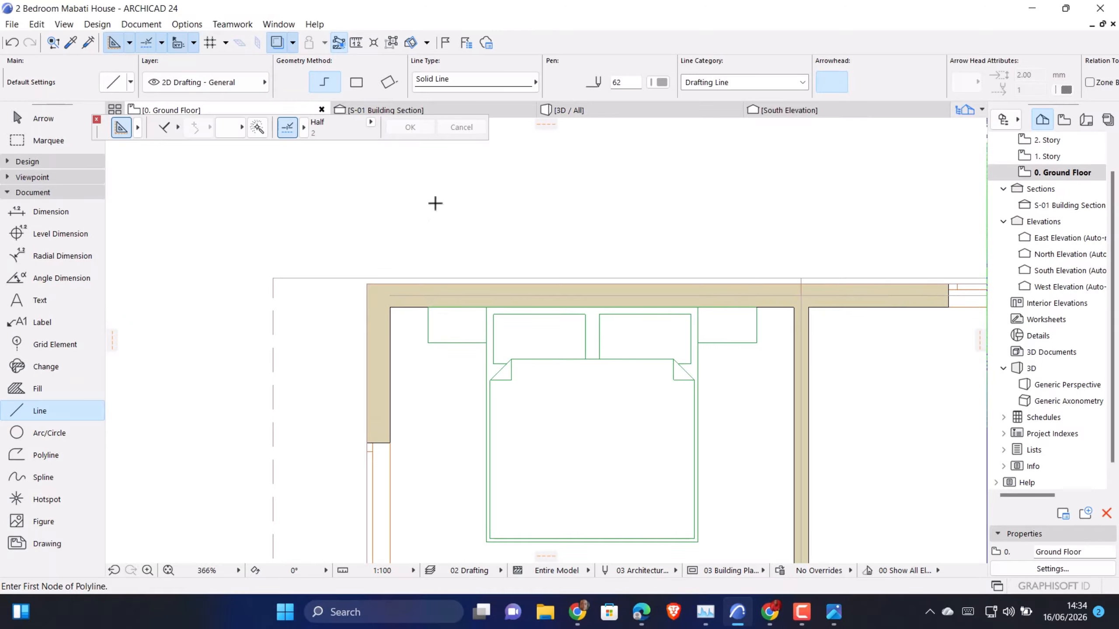
scroll(435, 203, "down", 3)
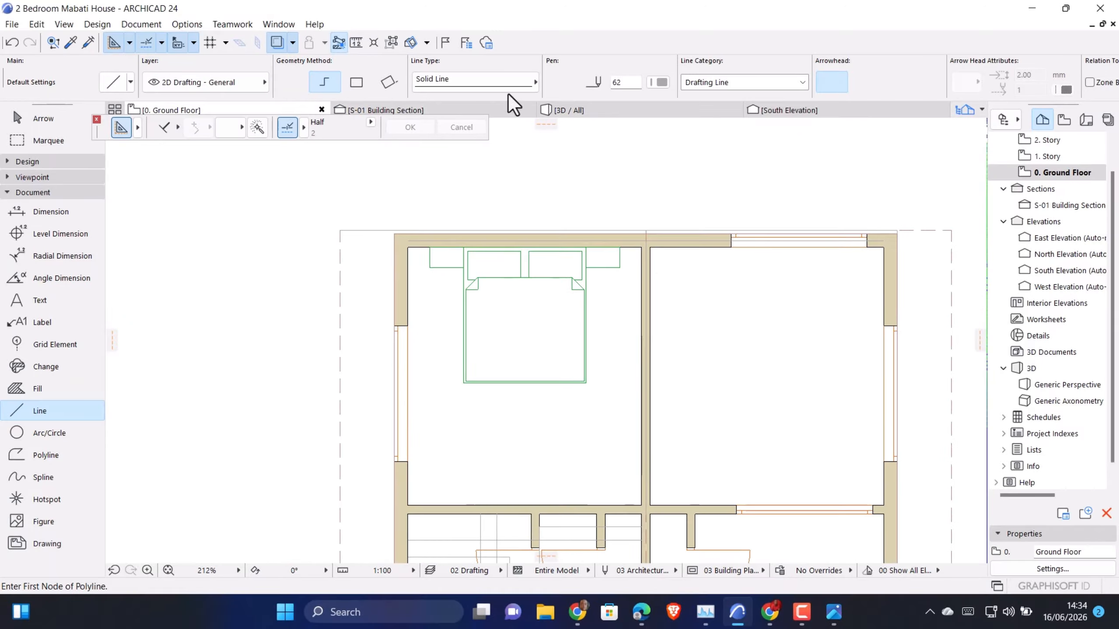
scroll(461, 260, "up", 2)
key("Escape")
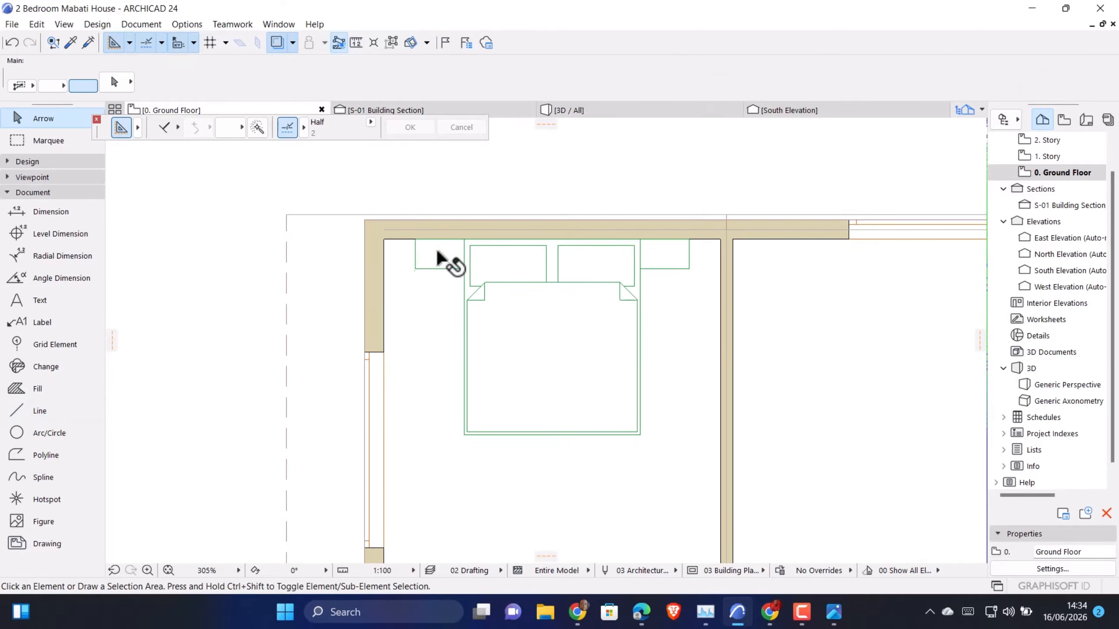
left_click(439, 254)
key("Escape")
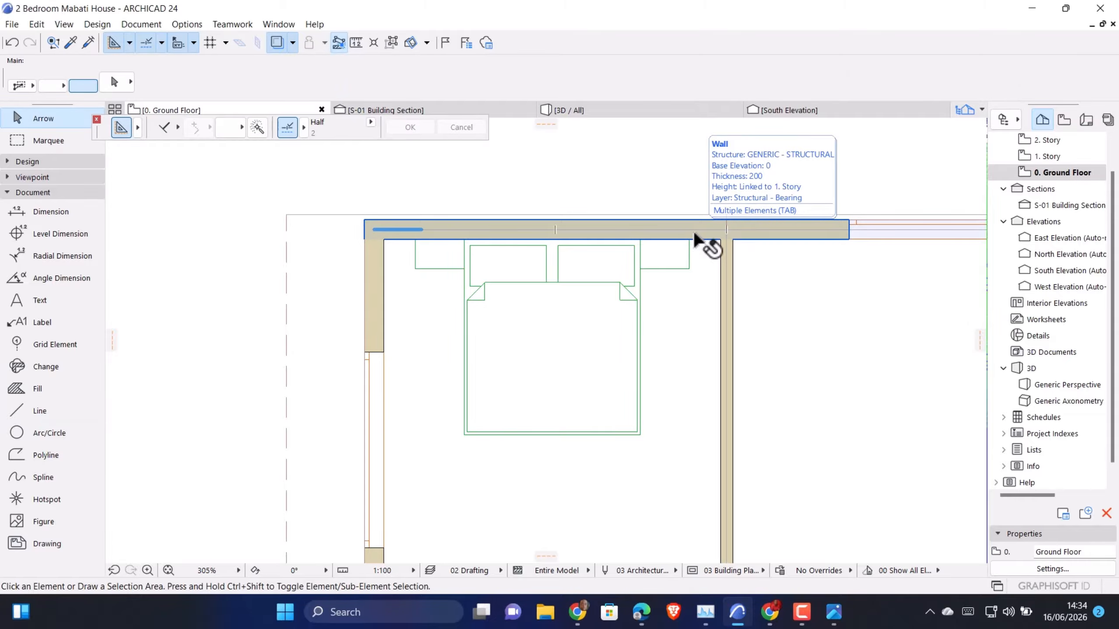
scroll(695, 241, "up", 2)
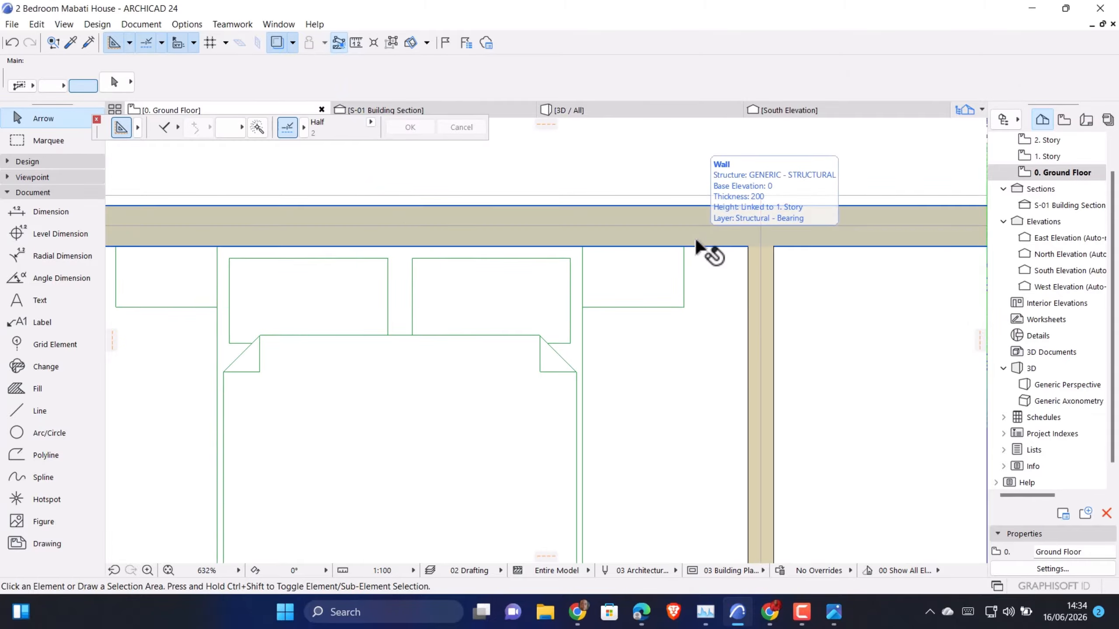
left_click(696, 242)
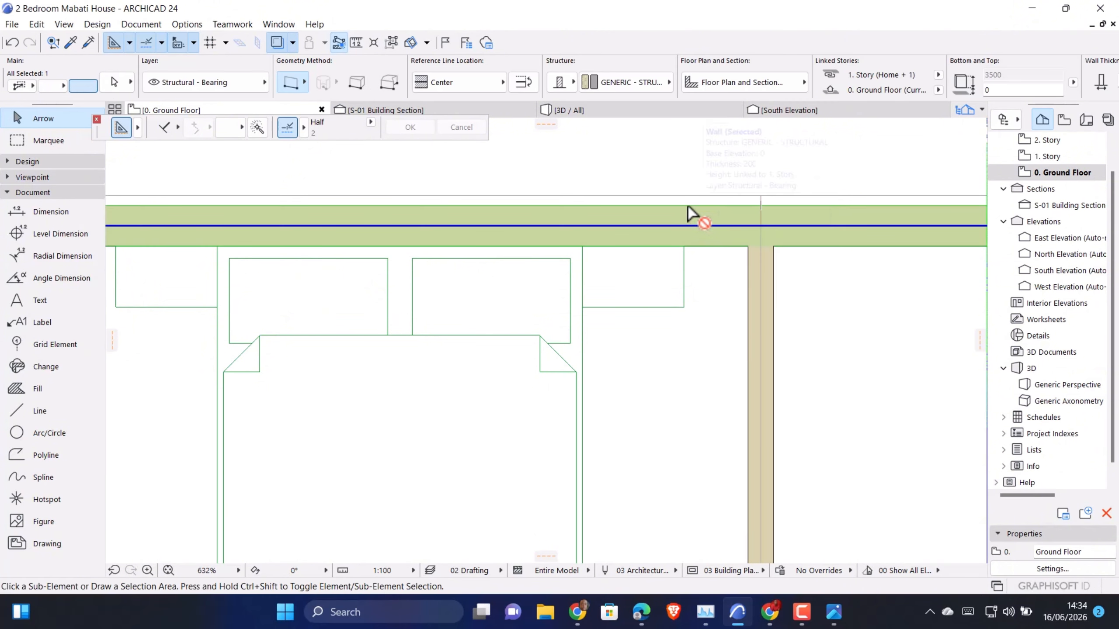
Select the white feature wall in the 3D view and set its base height to 0
left_click(577, 113)
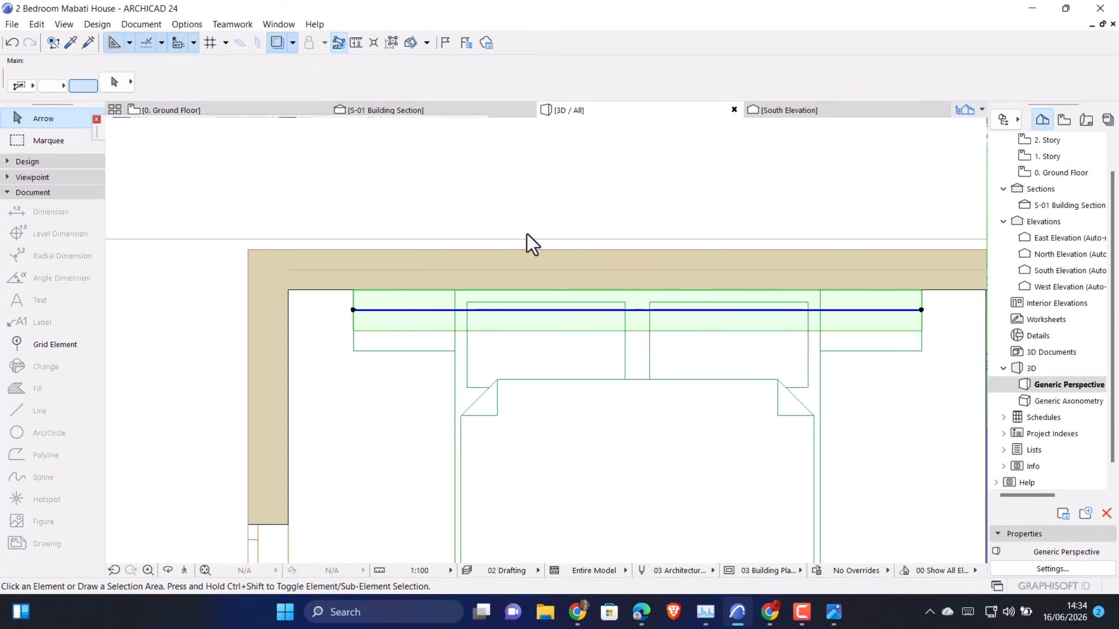
key("Escape")
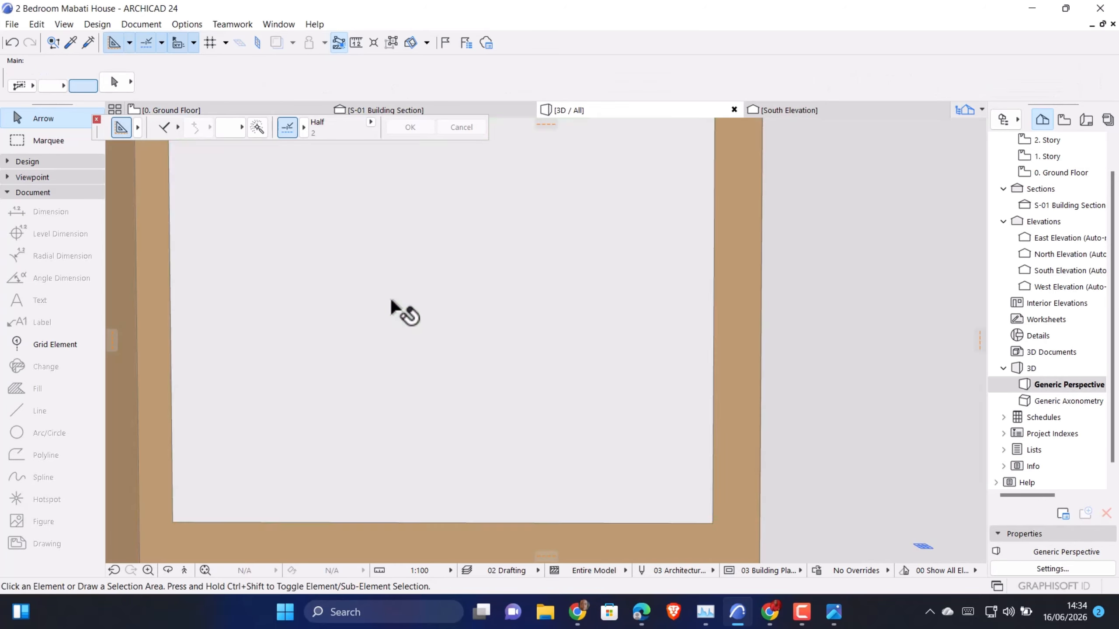
left_click(390, 296)
key("ctrl+t")
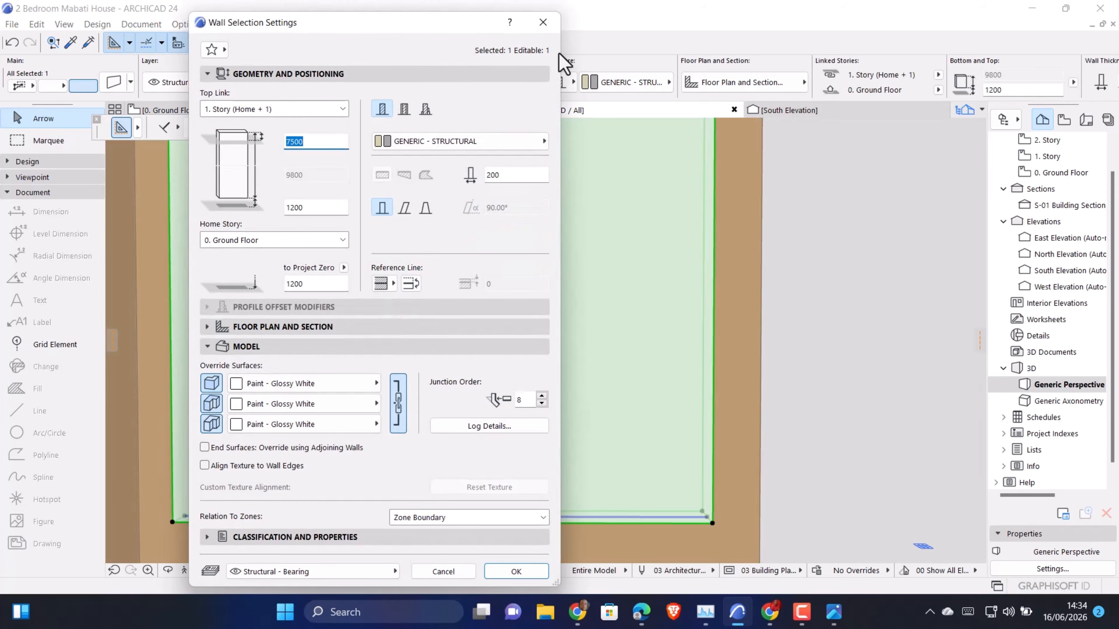
left_click(541, 28)
key("ctrl+t")
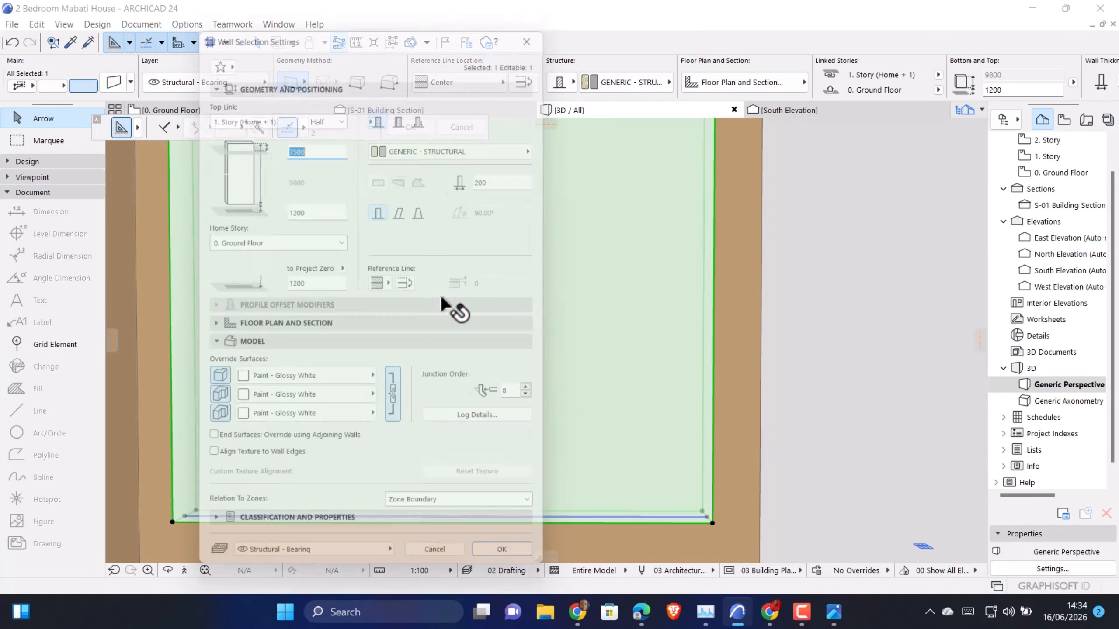
double_click(306, 208)
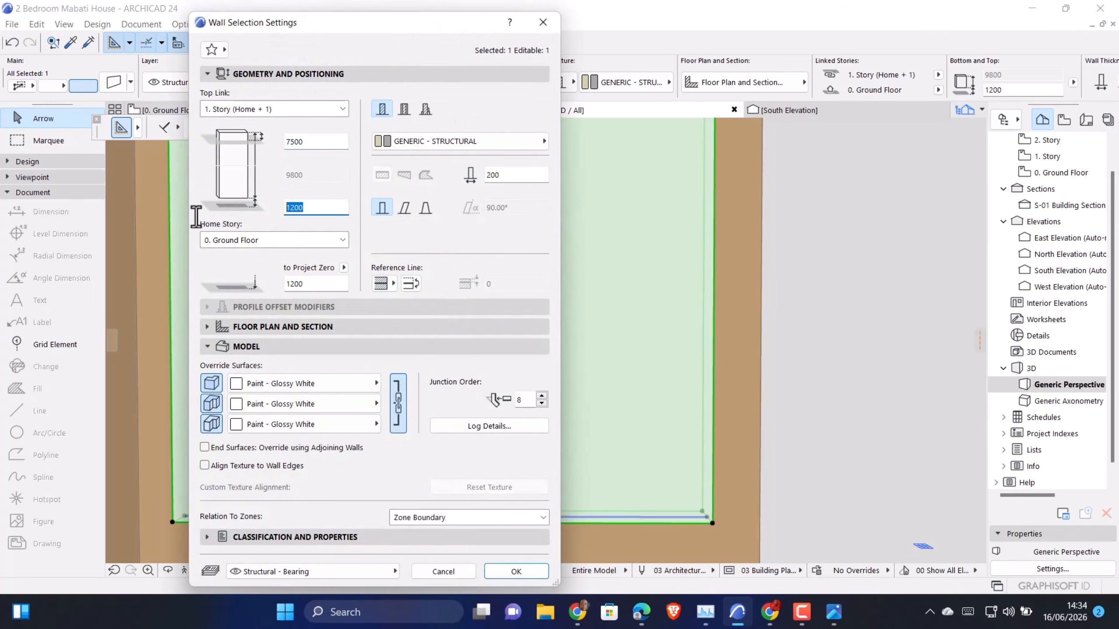
type("0")
left_click(513, 573)
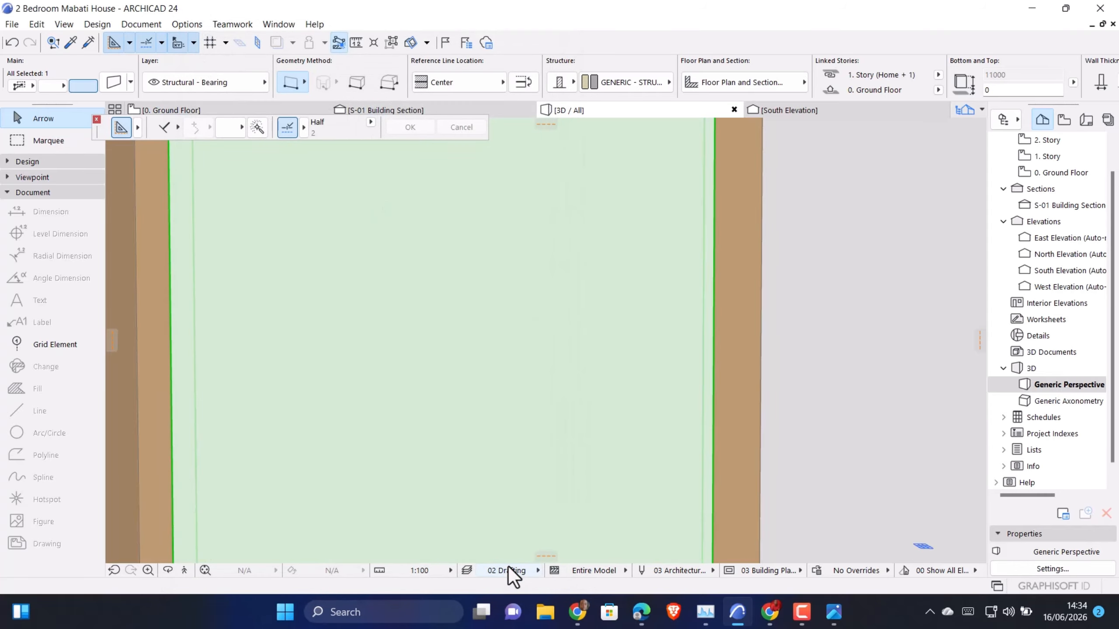
Copy the white wall in the ground floor plan, placing the duplicate directly in front of the original's front face
left_click(201, 111)
left_click(642, 283)
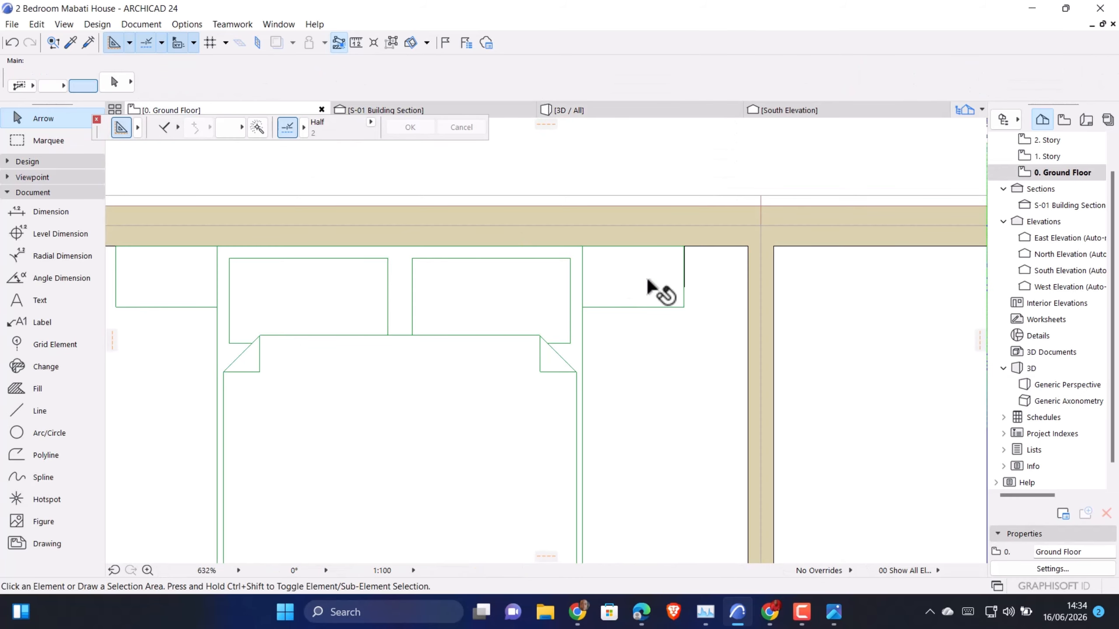
left_click(686, 284)
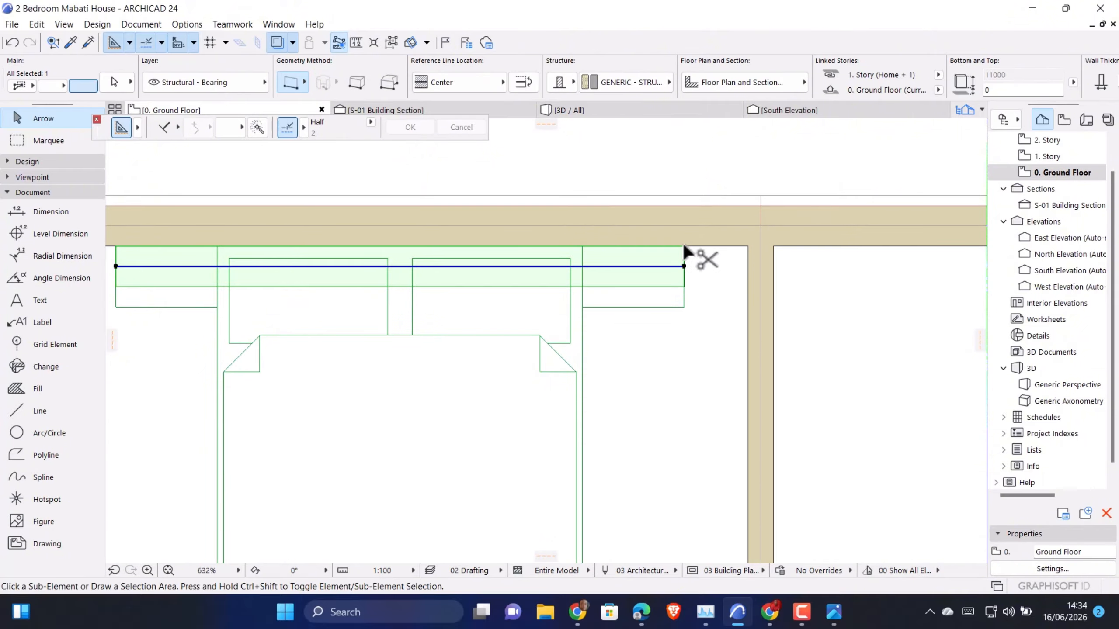
scroll(683, 247, "up", 8)
scroll(699, 229, "up", 2)
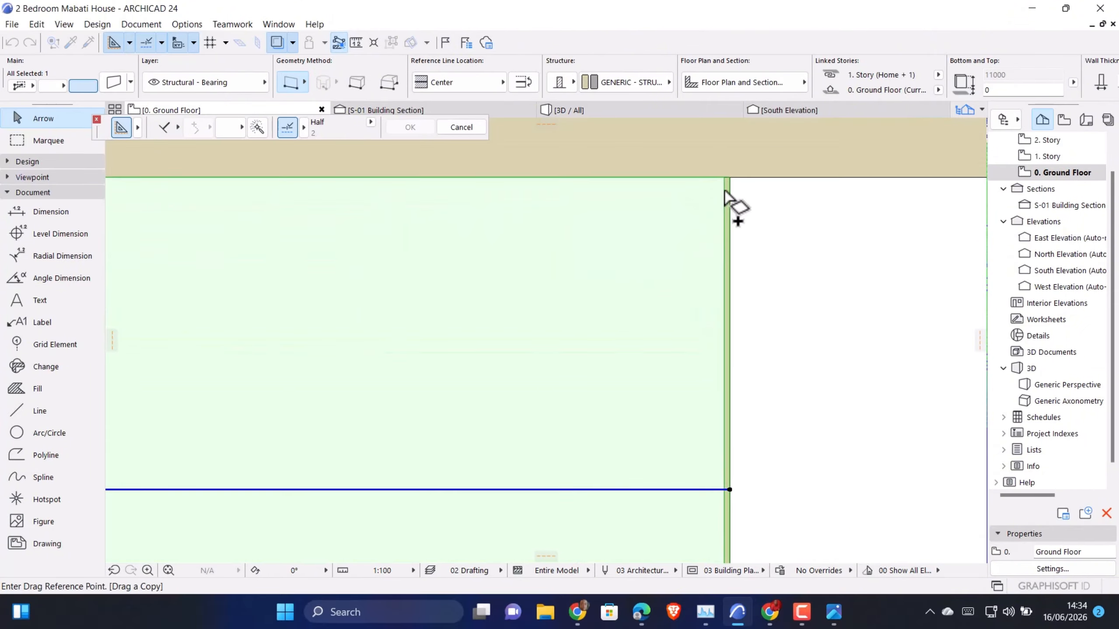
left_click(730, 177)
scroll(731, 168, "down", 4)
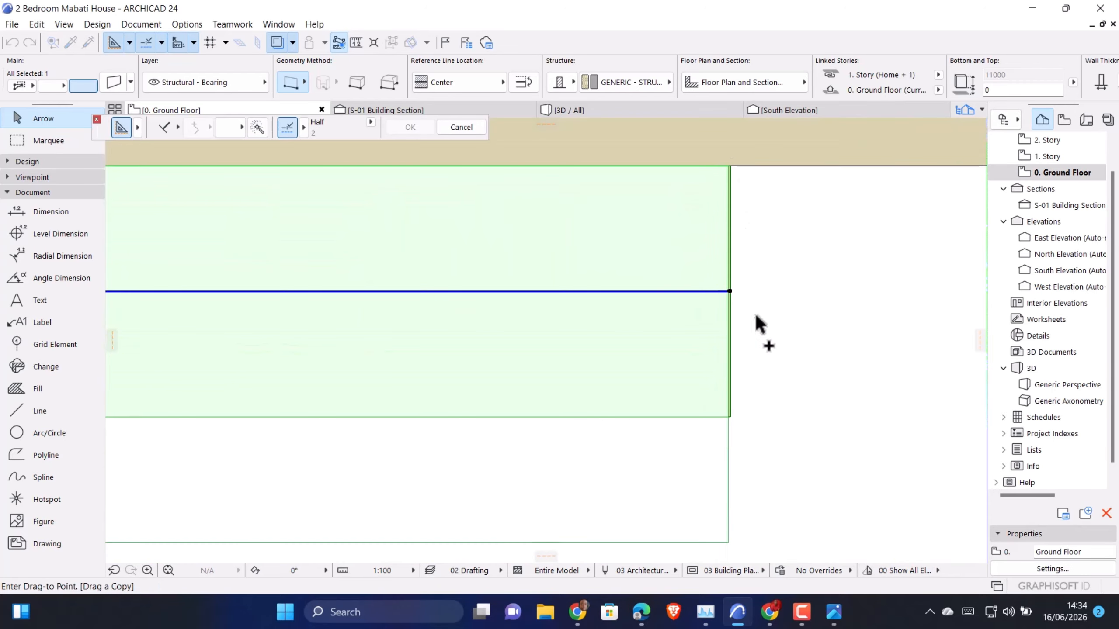
left_click(739, 430)
scroll(731, 400, "down", 5)
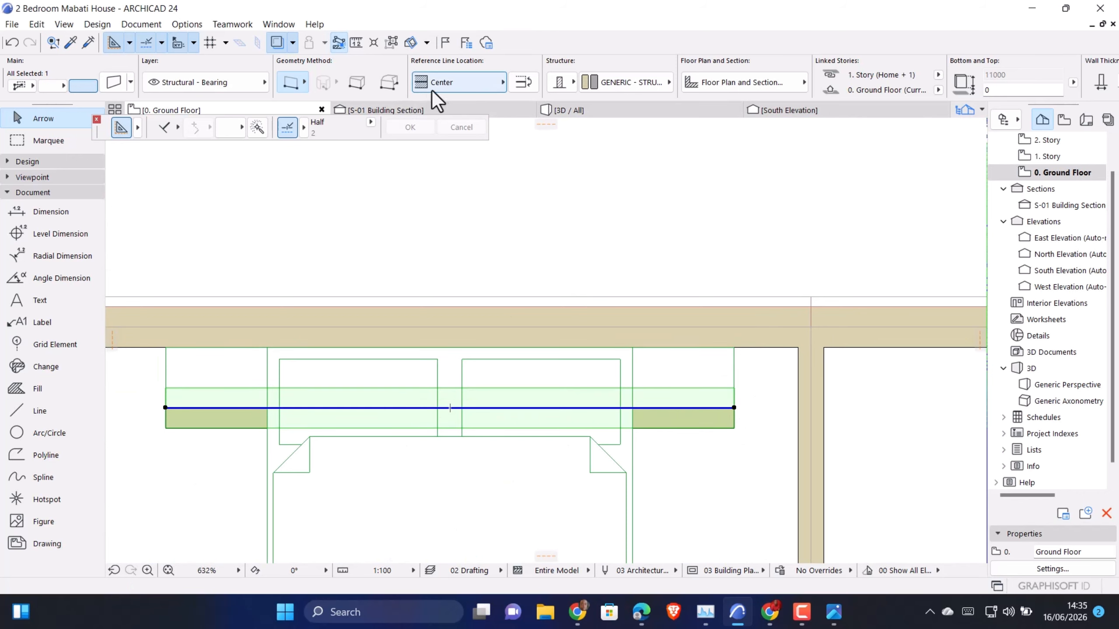
Set the duplicated white wall's reference line to Outside Face and its thickness to 15 mm
left_click(502, 88)
left_click(551, 81)
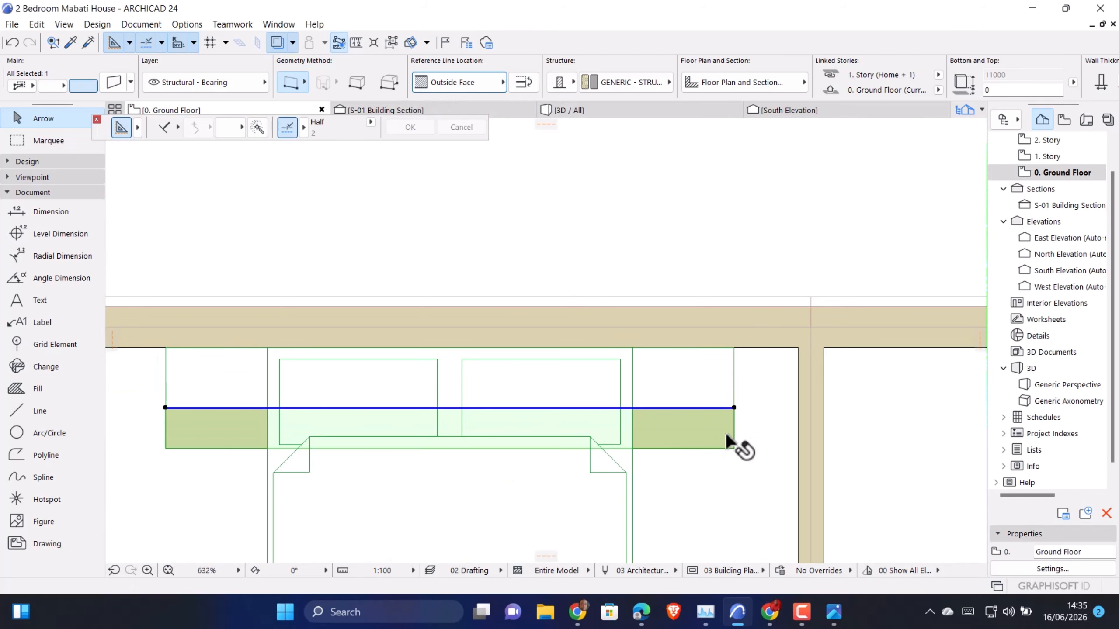
double_click(720, 425)
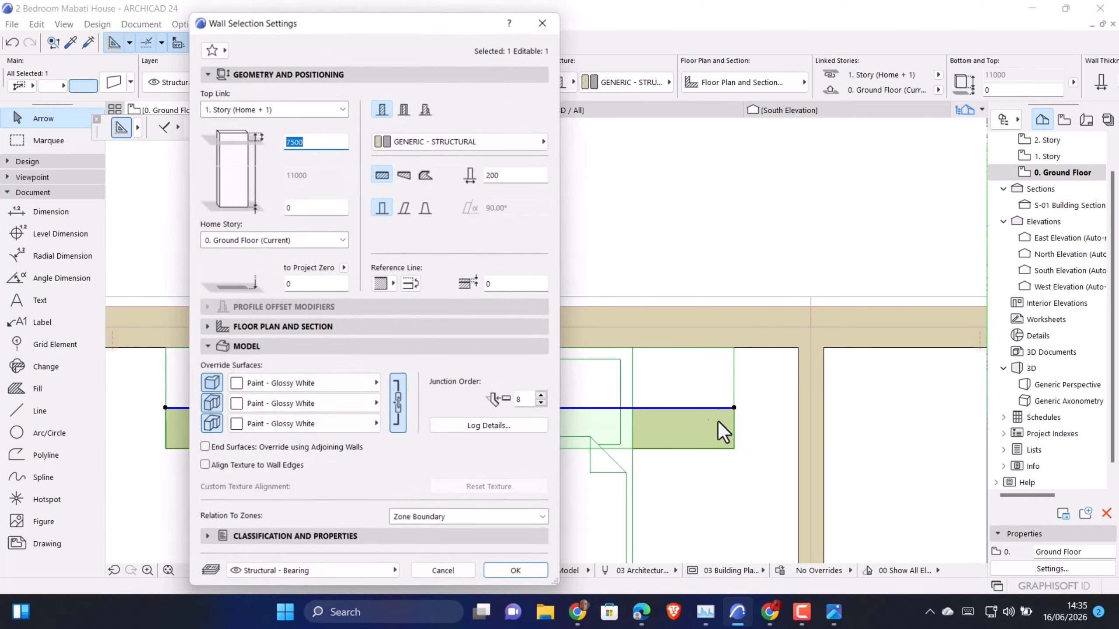
left_click(508, 177)
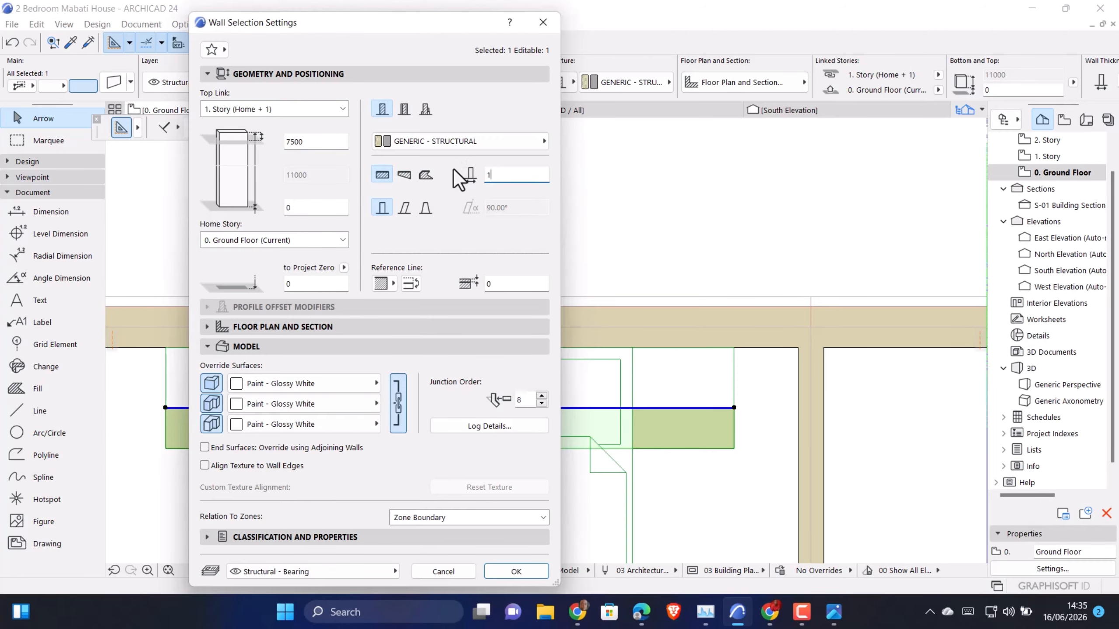
left_click(535, 567)
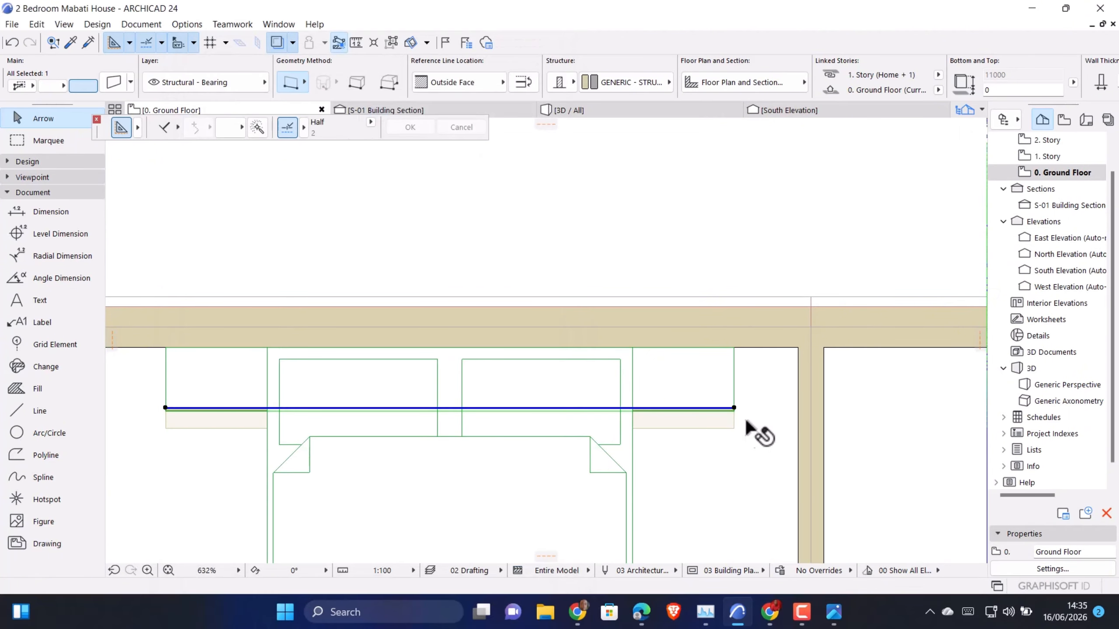
scroll(754, 423, "up", 5)
scroll(765, 399, "down", 4)
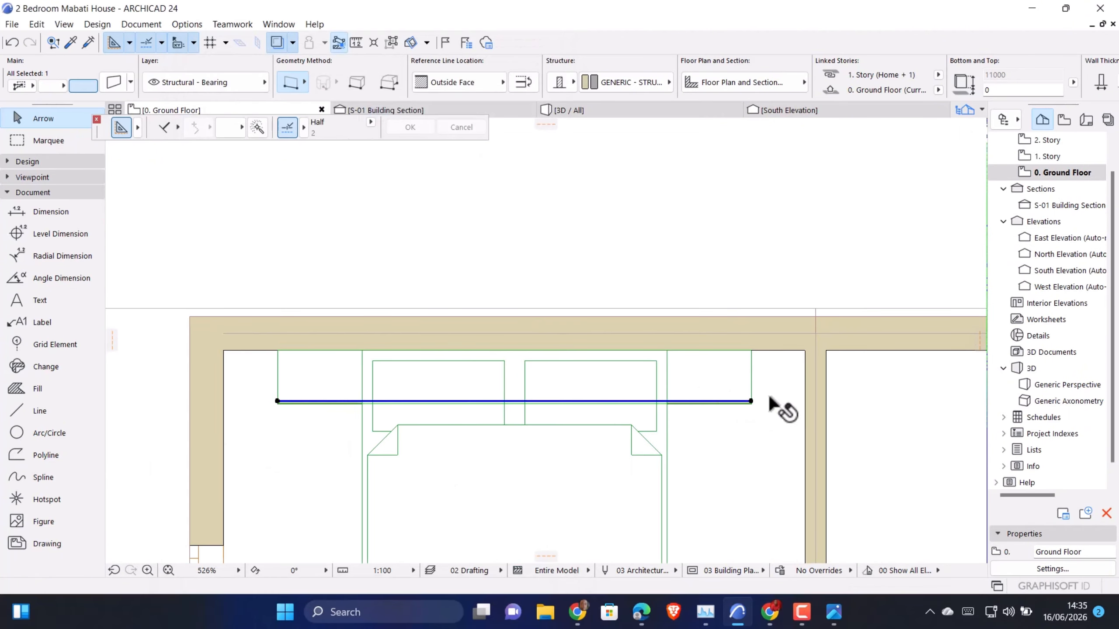
scroll(273, 403, "up", 5)
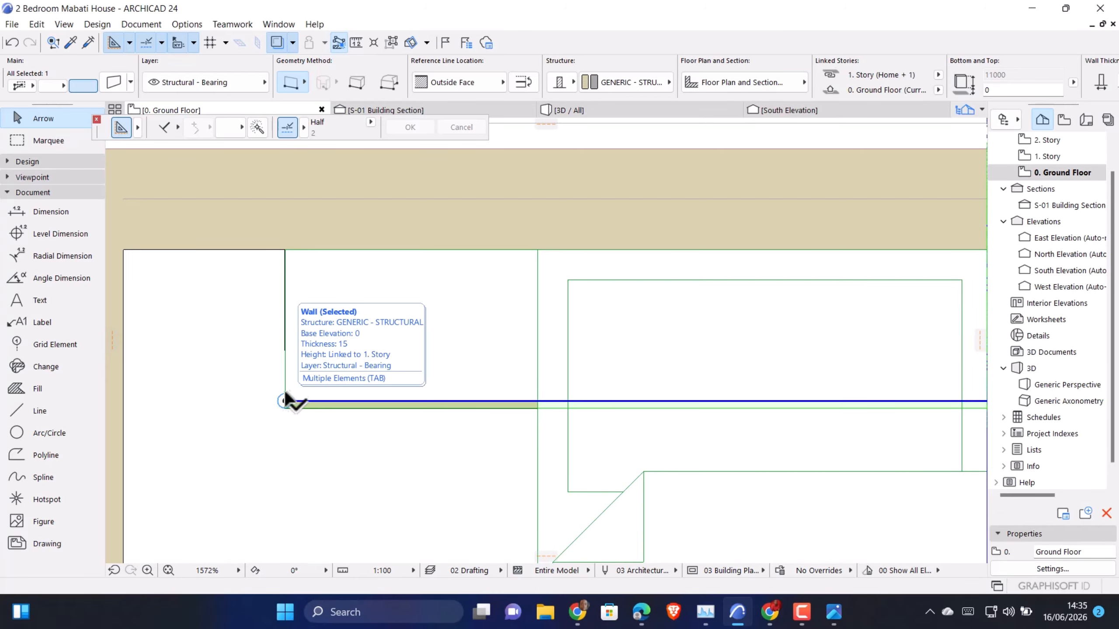
left_click(284, 346)
scroll(225, 367, "down", 2)
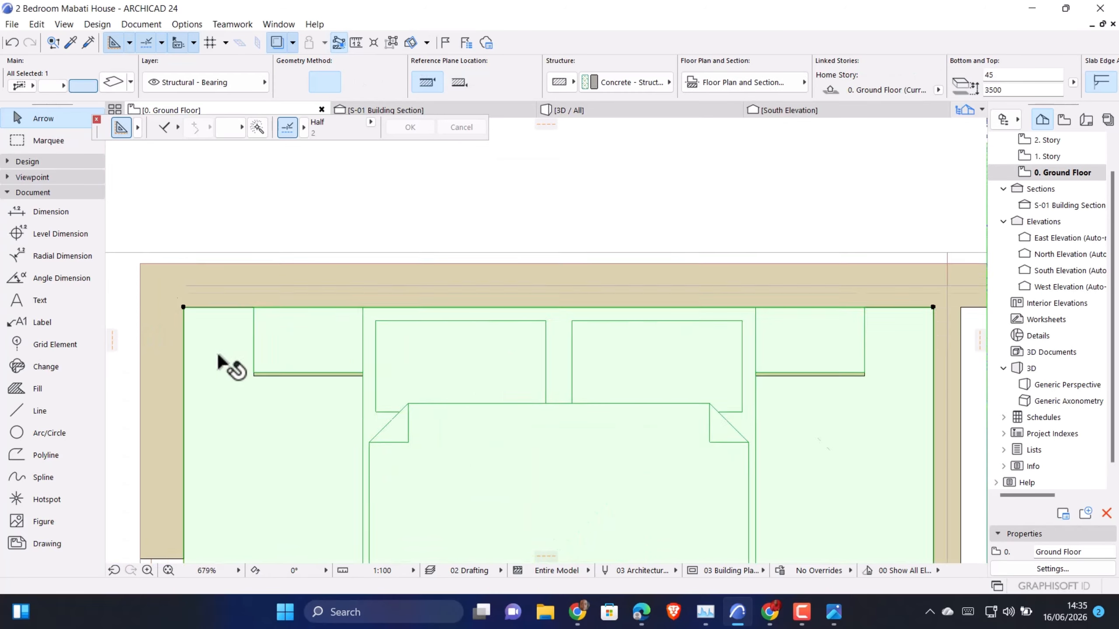
scroll(629, 350, "down", 2)
scroll(726, 359, "up", 3)
left_click(726, 357)
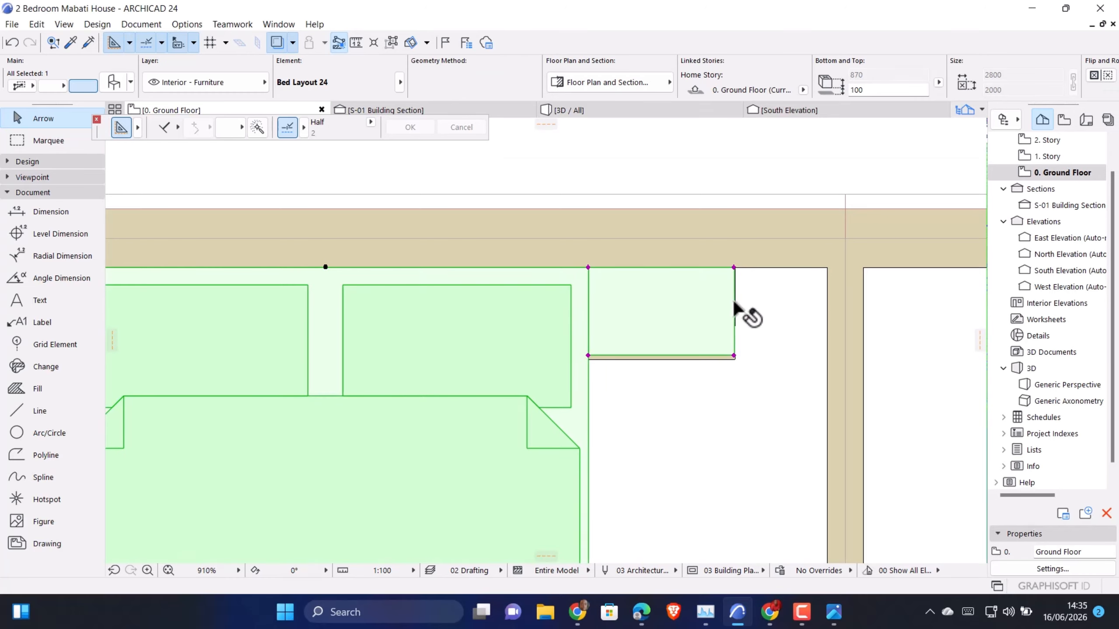
key("Escape")
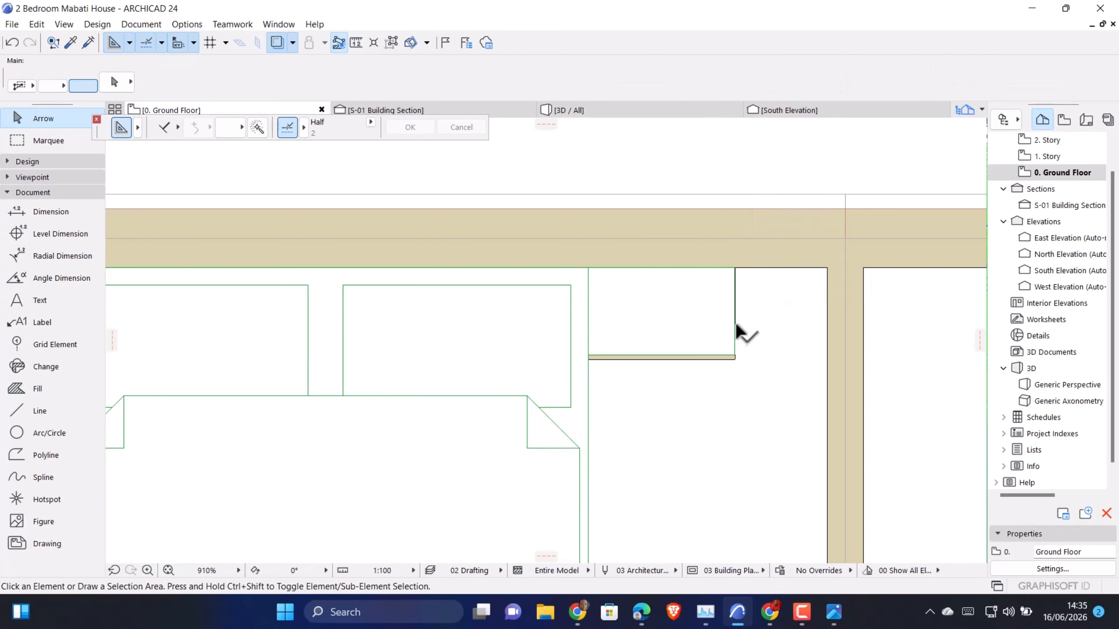
left_click(735, 322)
scroll(735, 340, "down", 3)
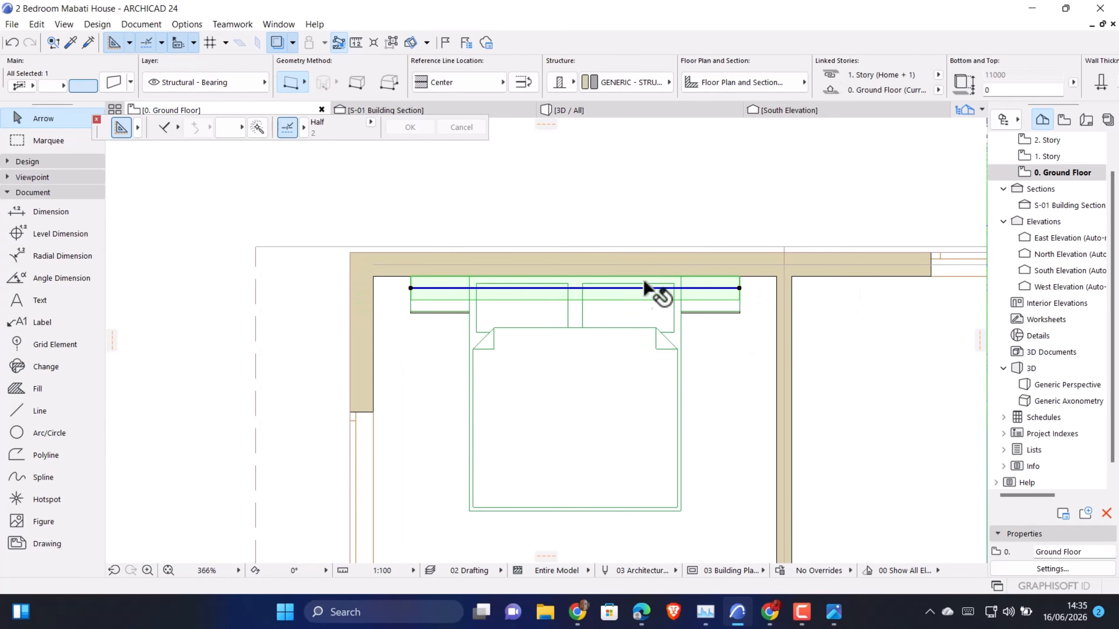
Move the bed about 1.5 m away from the feature wall into the room
left_click(664, 299)
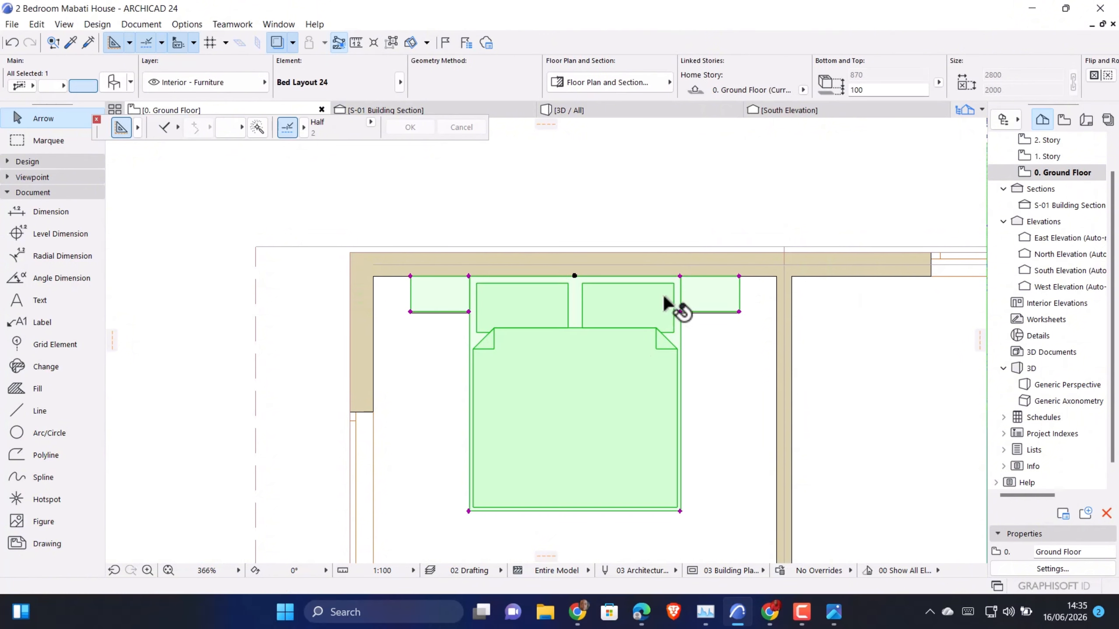
left_click(679, 276)
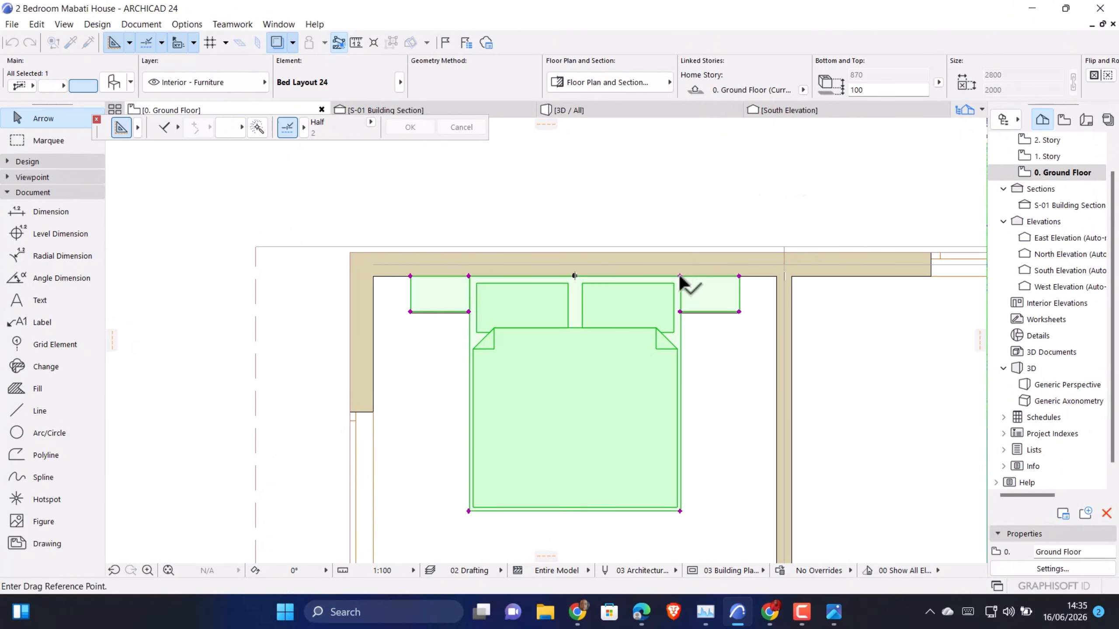
left_click(689, 458)
Move the thin 15 mm wall flush against the front face of the thick feature wall
left_click(761, 313)
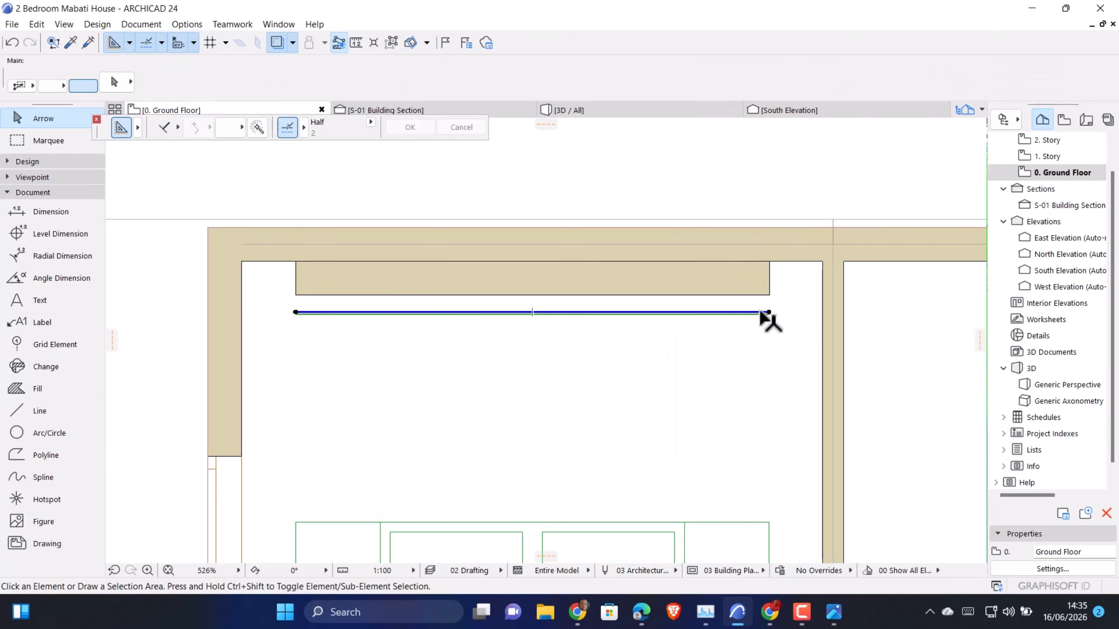
scroll(771, 311, "up", 5)
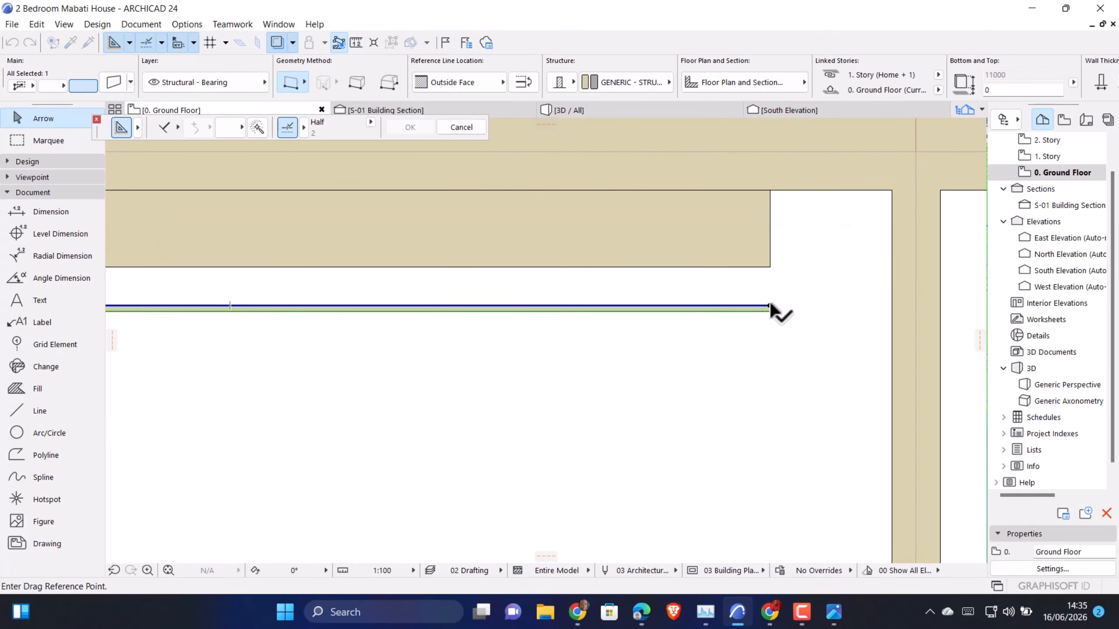
left_click(770, 307)
left_click(769, 267)
scroll(774, 282, "down", 5)
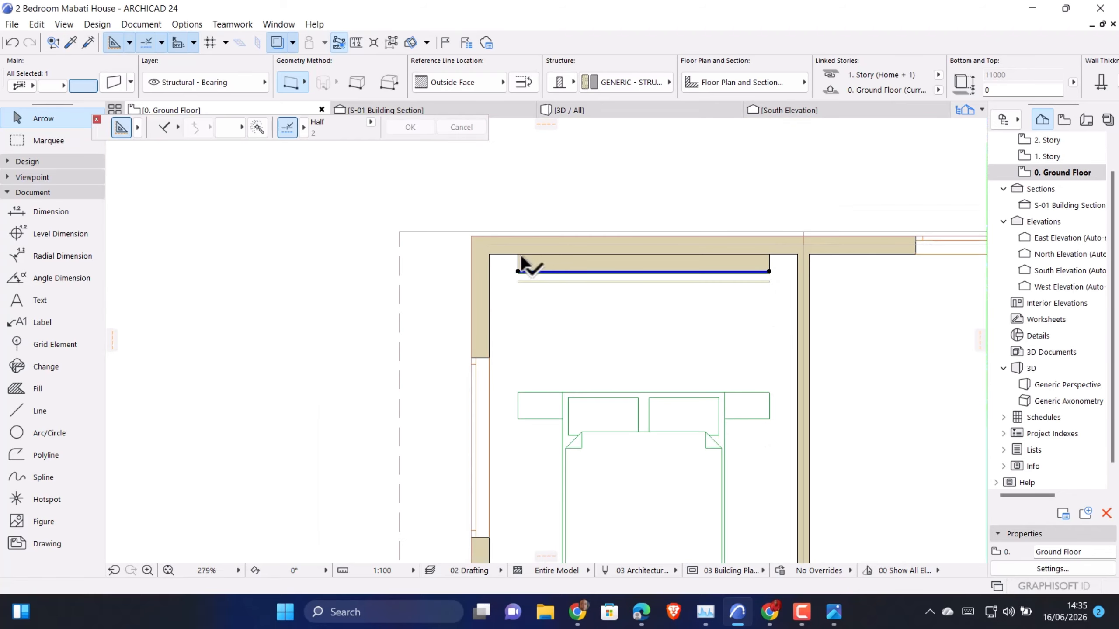
Draw a guide polyline running 200 mm inward from the feature wall's left edge, turning perpendicular into the room
left_click(26, 411)
scroll(520, 301, "up", 4)
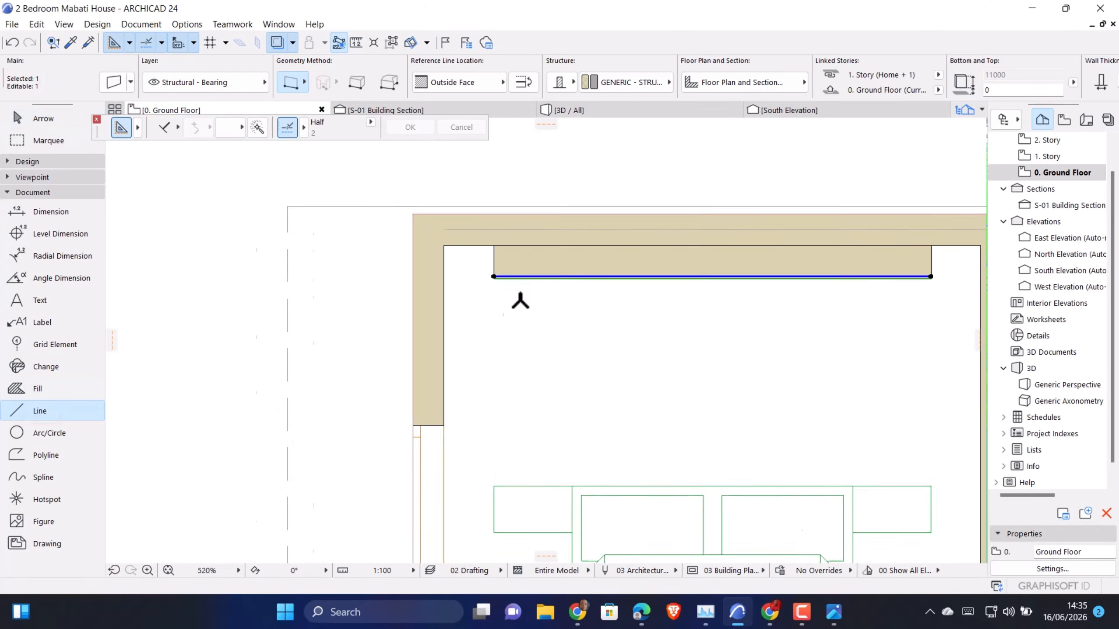
scroll(520, 301, "up", 3)
key("Escape")
scroll(436, 278, "up", 2)
left_click(436, 262)
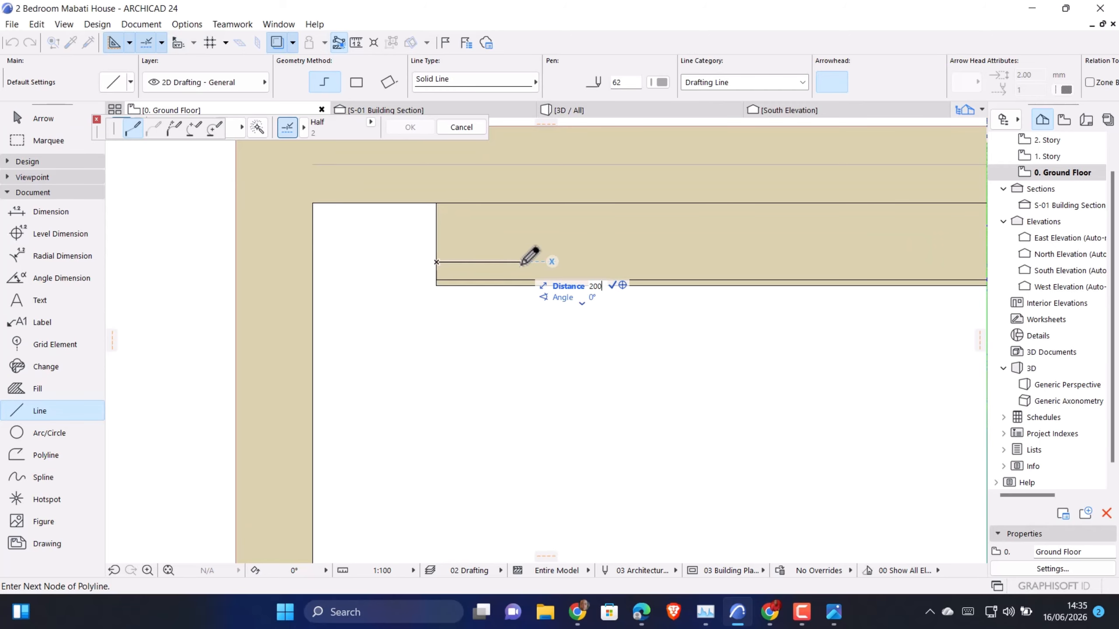
key("Return")
double_click(513, 408)
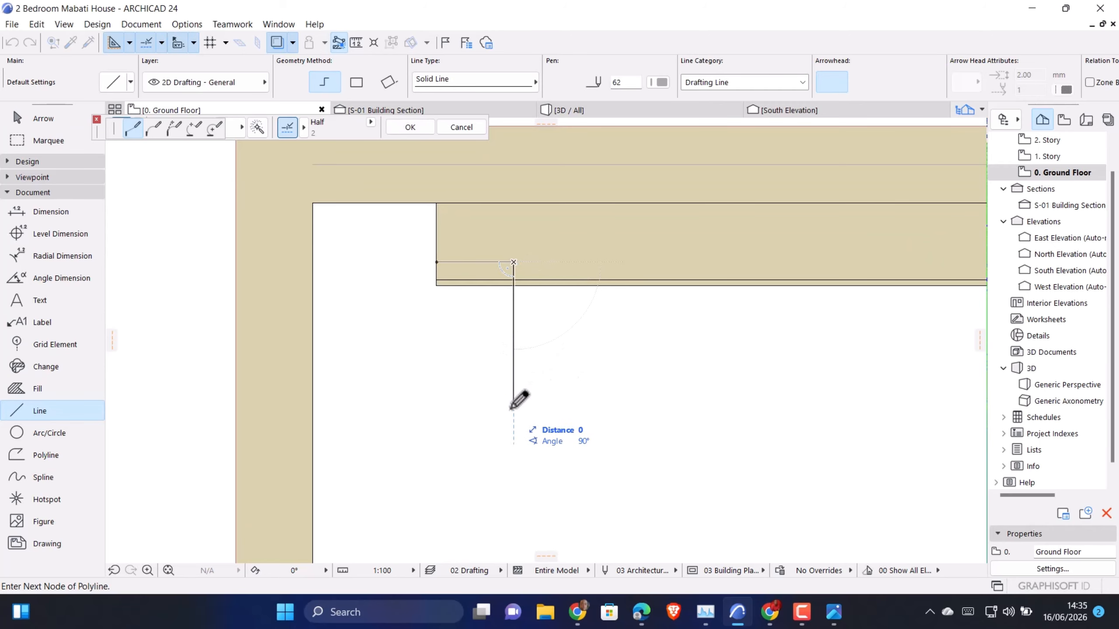
key("Escape")
Shorten the thin wall by moving its left end to the guide line
left_click(440, 281)
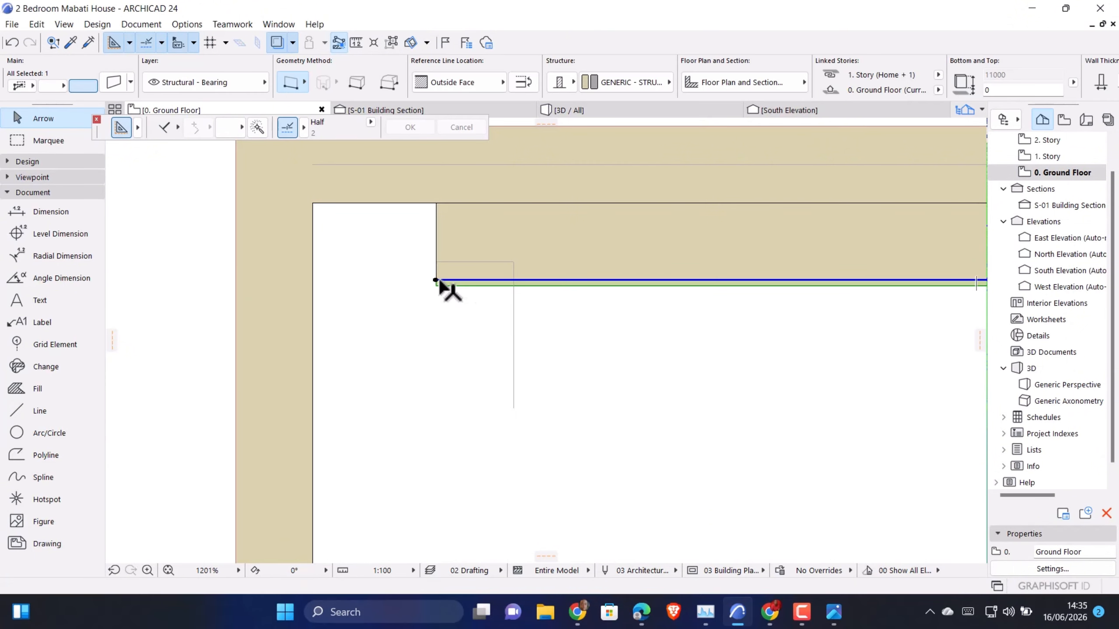
left_click(437, 280)
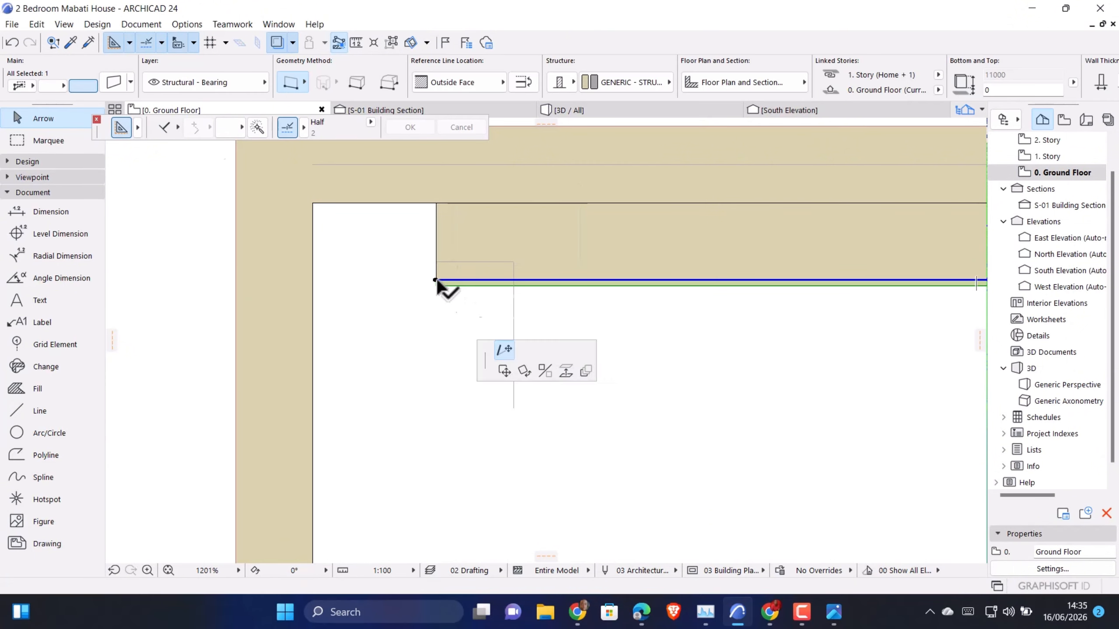
left_click(514, 280)
scroll(440, 380, "down", 6)
scroll(744, 365, "up", 2)
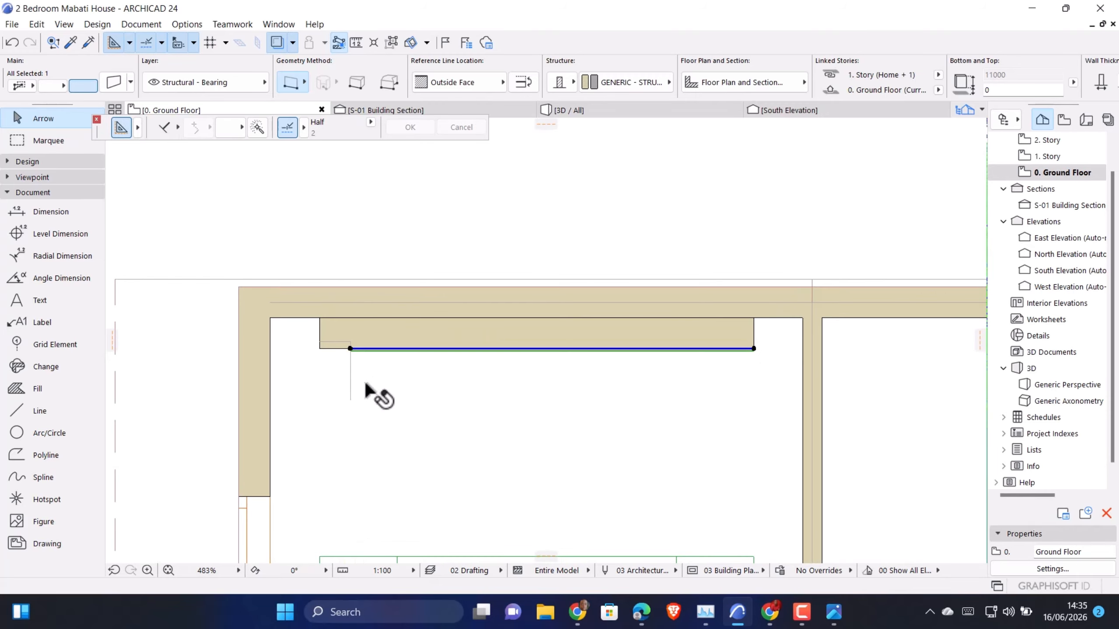
Mirror a copy of the guide lines about the feature wall's midpoint to its opposite end
key("Escape")
left_click(350, 364)
key("ctrl+shift+m")
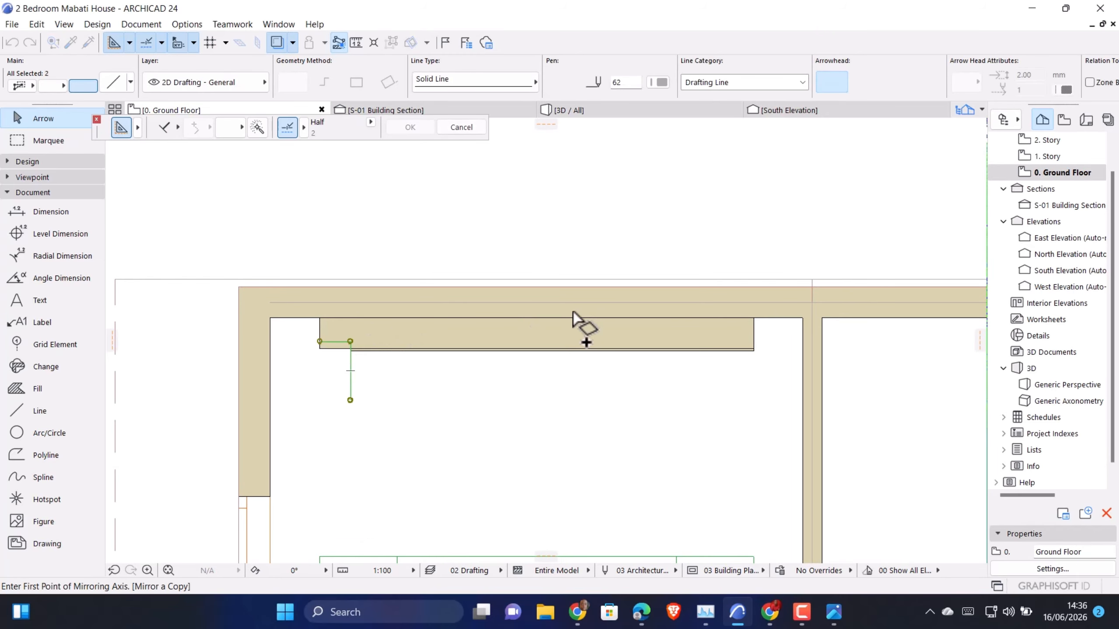
scroll(573, 312, "up", 2)
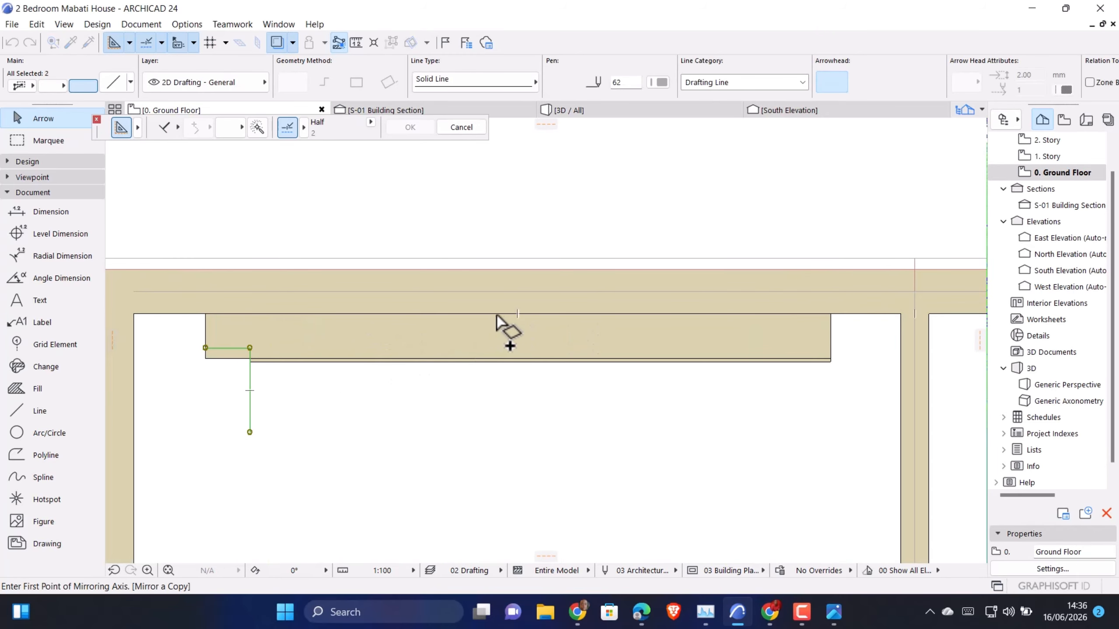
left_click(517, 313)
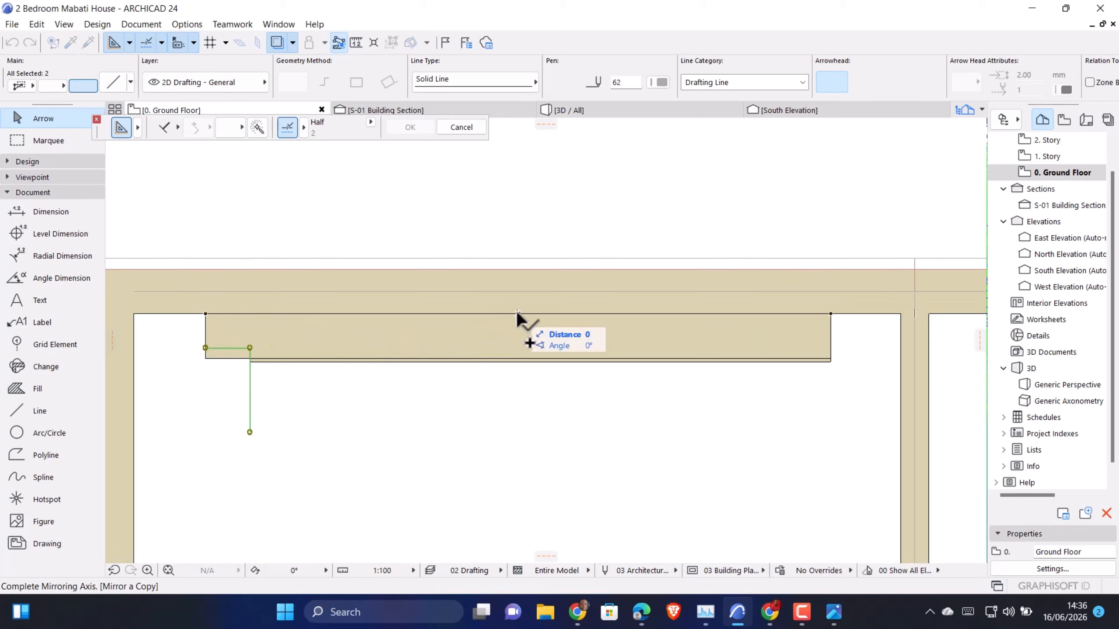
left_click(515, 475)
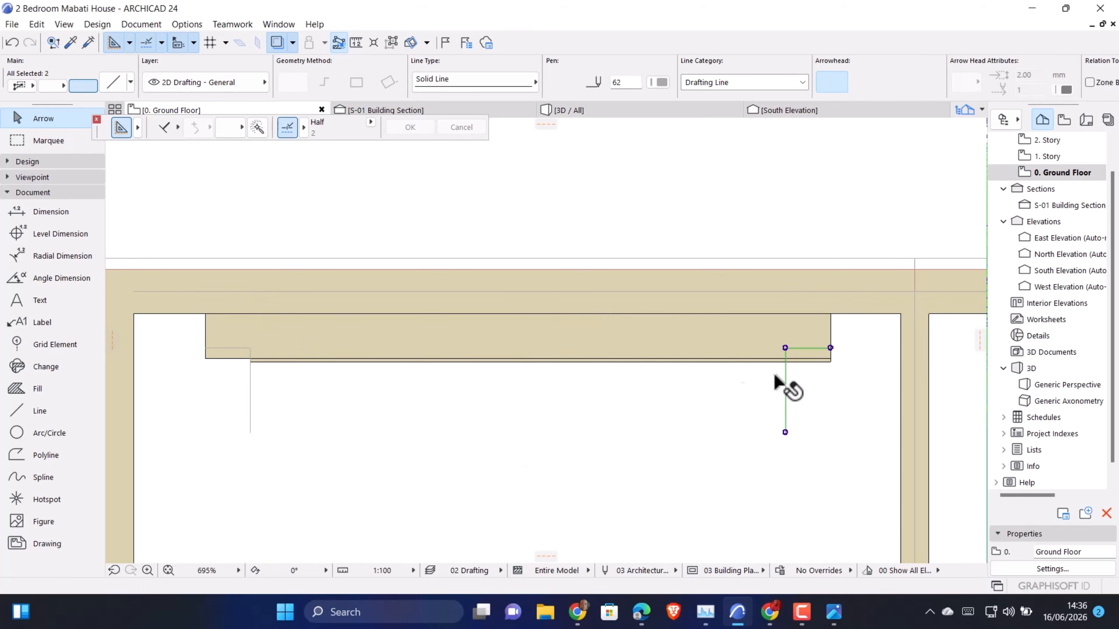
Shorten the thin wall's right end to the mirrored guide line
scroll(859, 353, "up", 5)
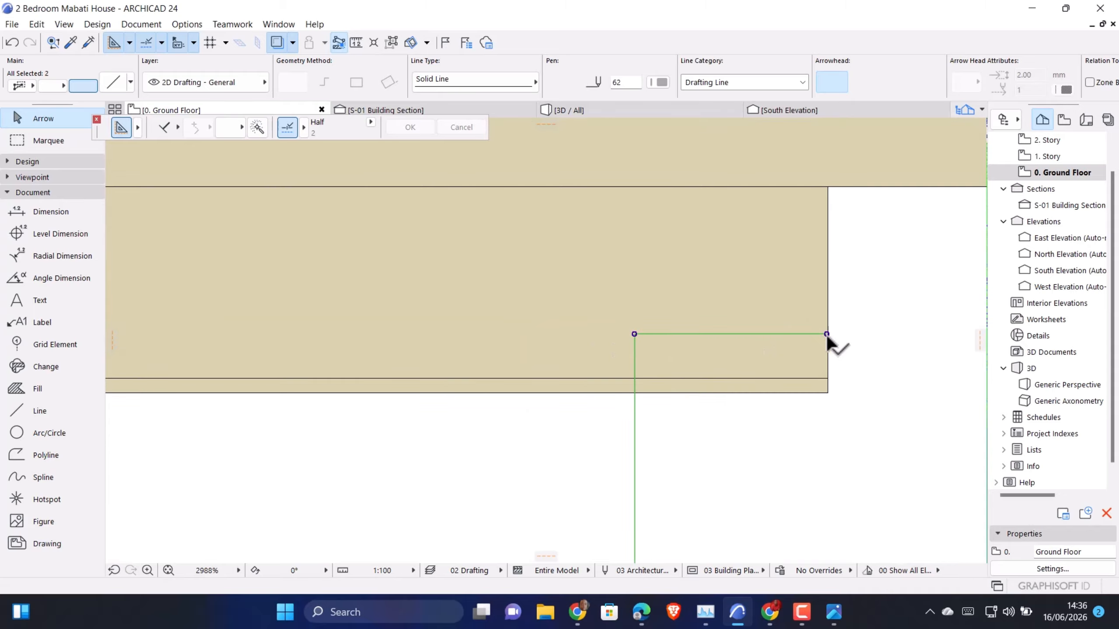
left_click(819, 358)
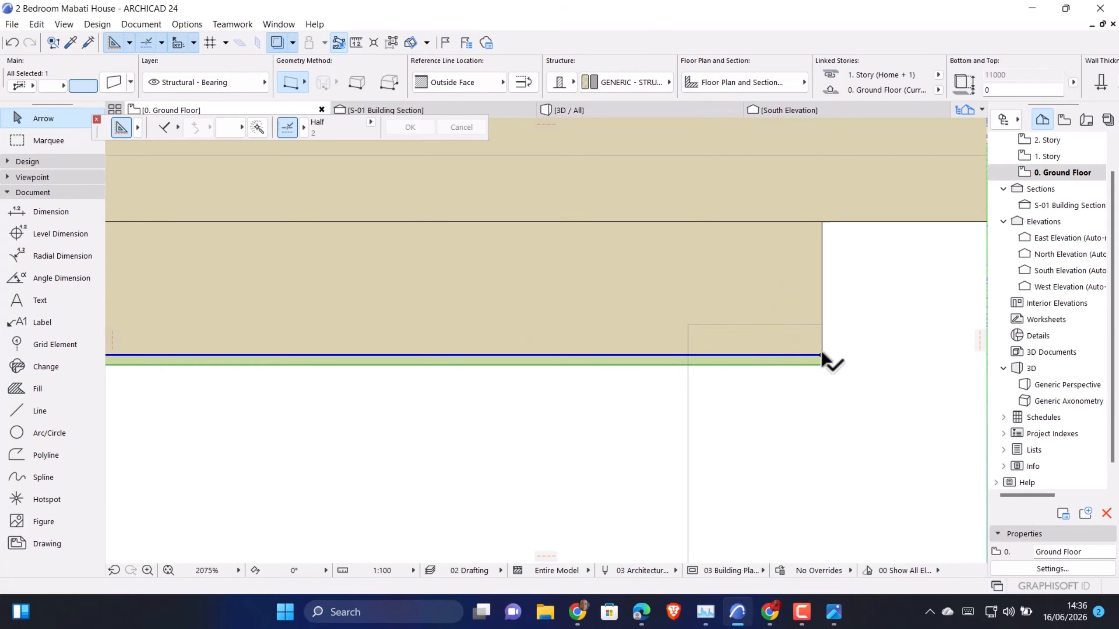
left_click_drag(820, 355, 688, 355)
scroll(699, 353, "down", 7)
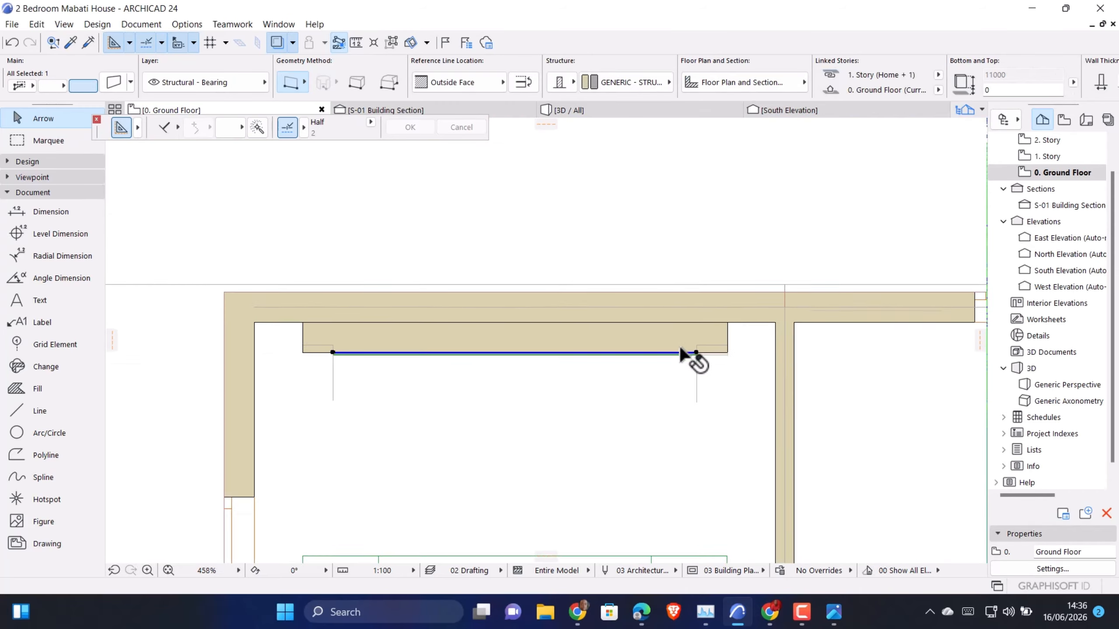
Copy the shortened thin wall a short distance straight out in front of the original
scroll(681, 353, "down", 1)
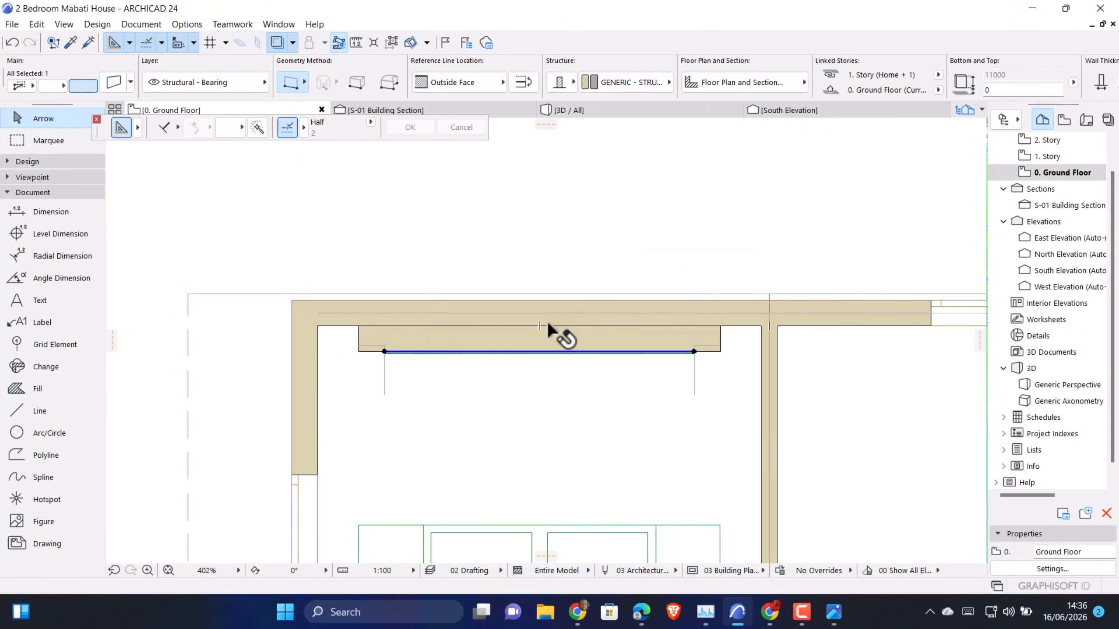
scroll(405, 353, "up", 7)
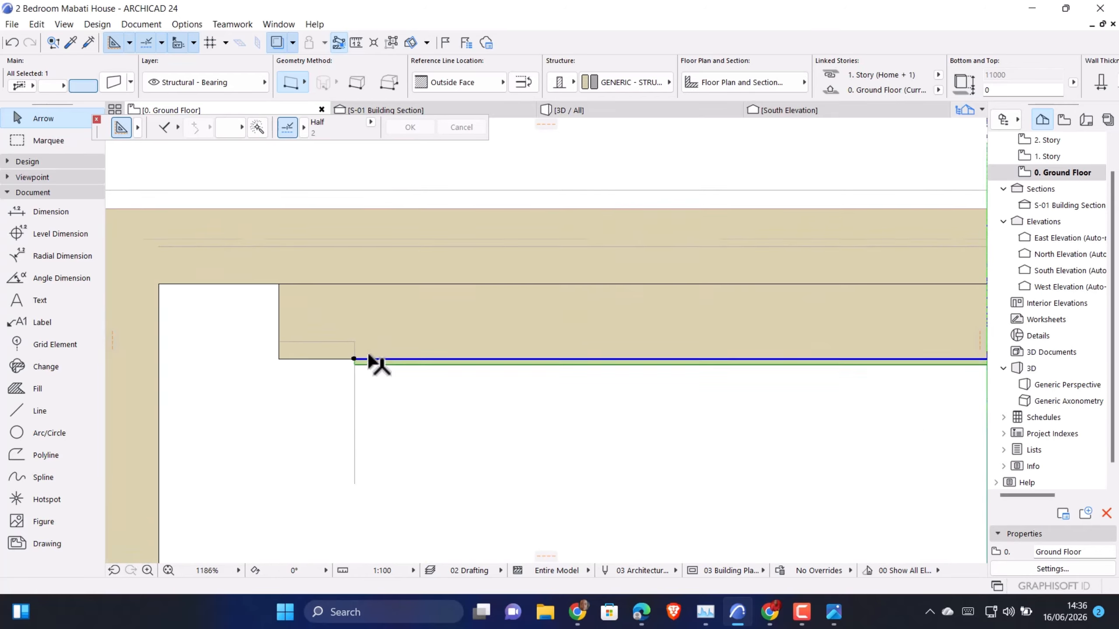
scroll(440, 413, "down", 5)
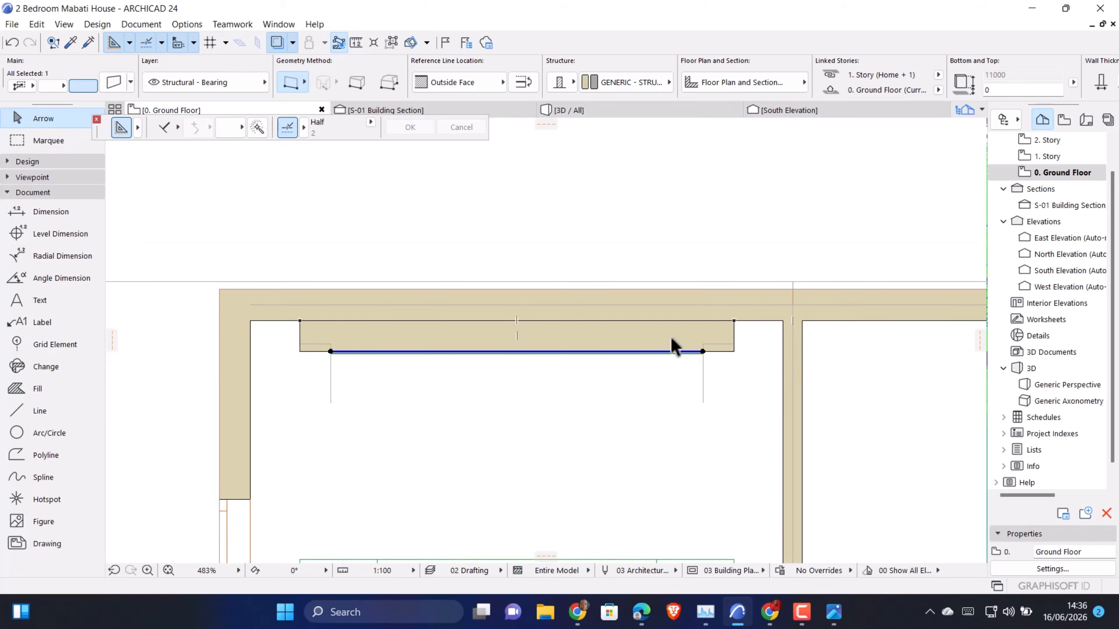
scroll(331, 358, "up", 5)
scroll(317, 358, "down", 4)
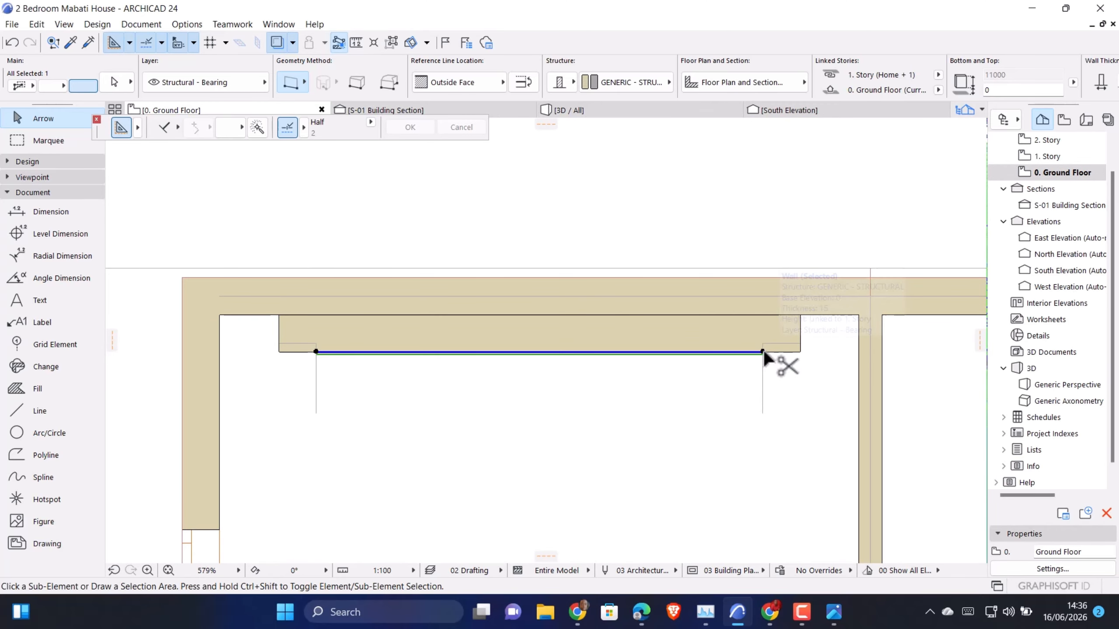
key("ctrl+d")
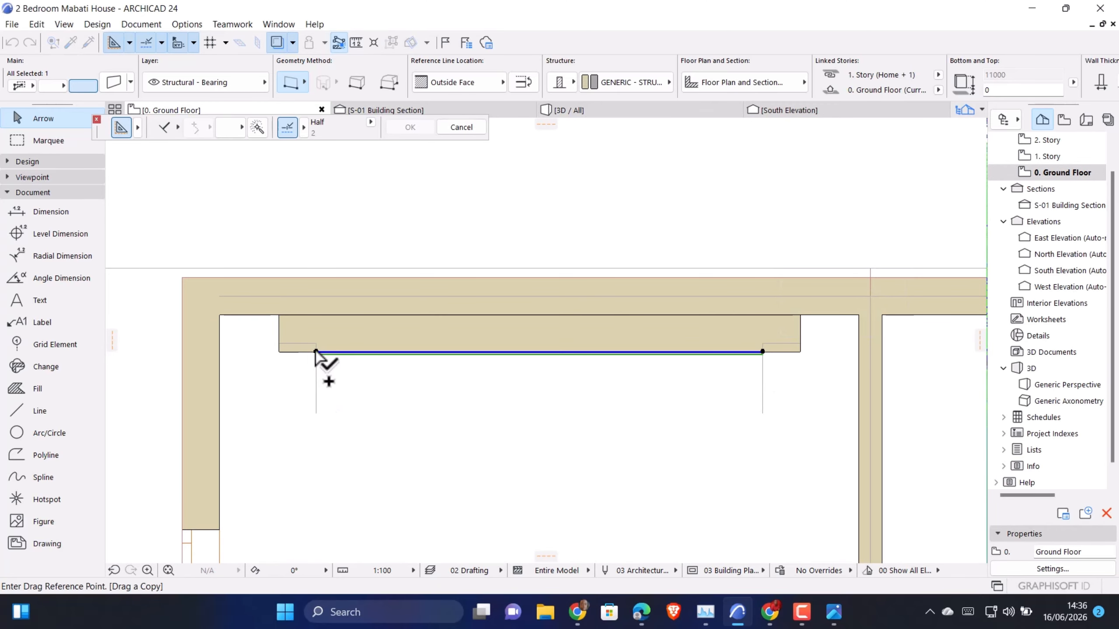
left_click(316, 352)
left_click(316, 379)
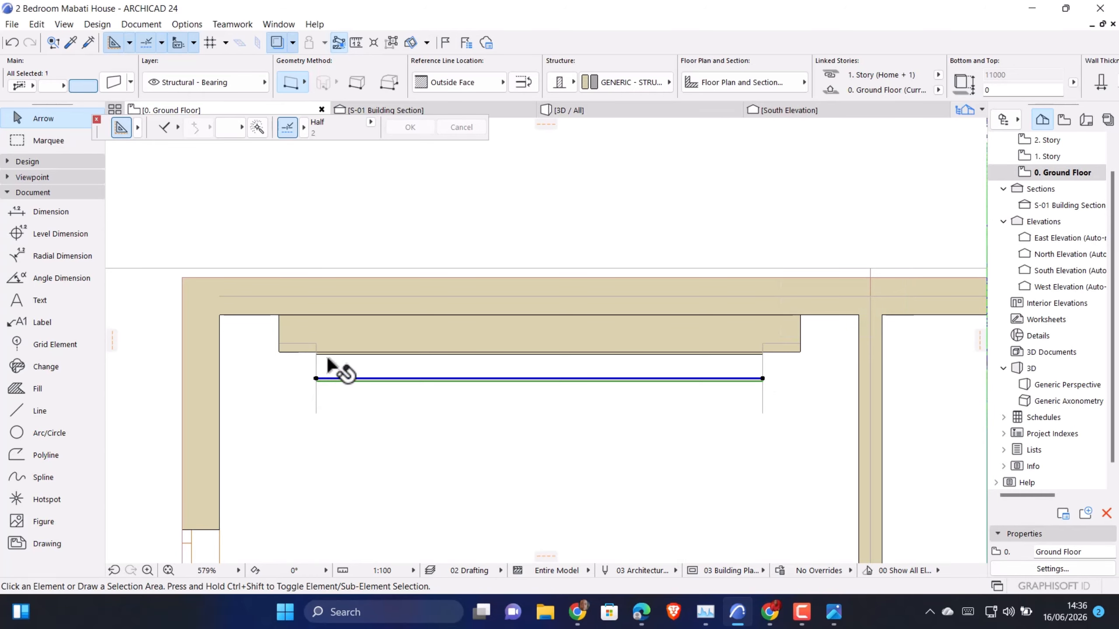
Override all surfaces of the thin wall against the feature wall with Paint - Golden Ochre
double_click(339, 370)
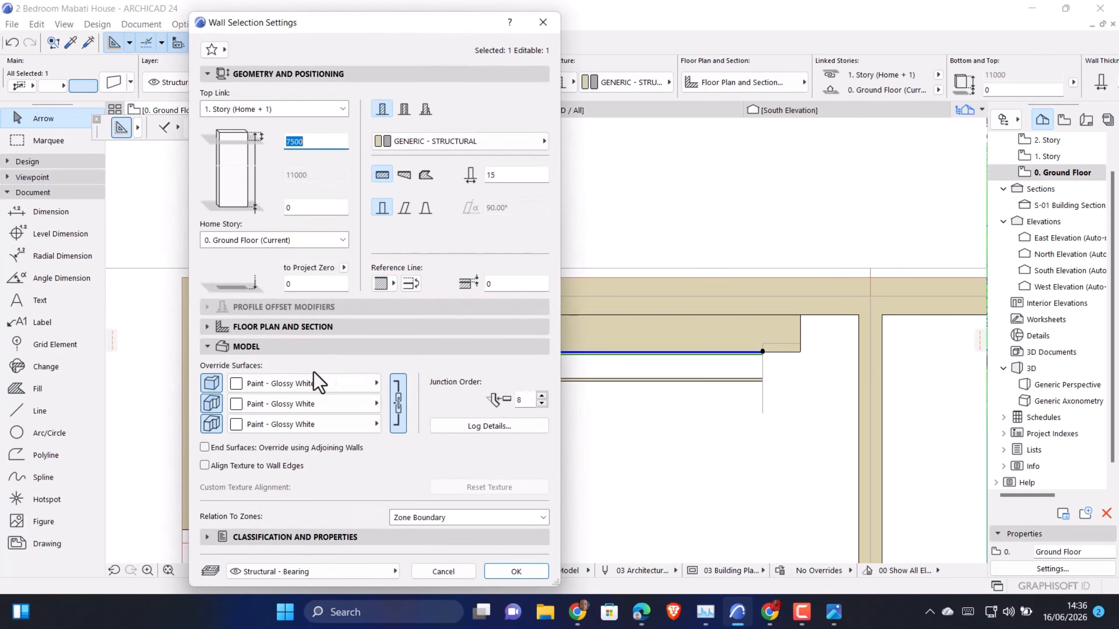
left_click(316, 383)
scroll(742, 353, "down", 2)
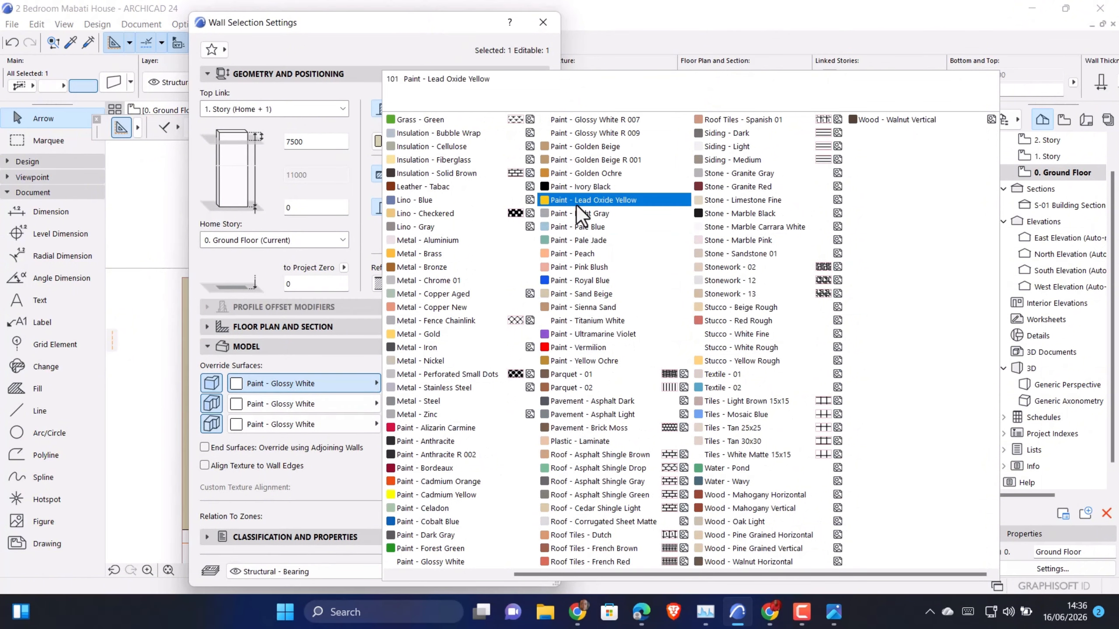
left_click(608, 174)
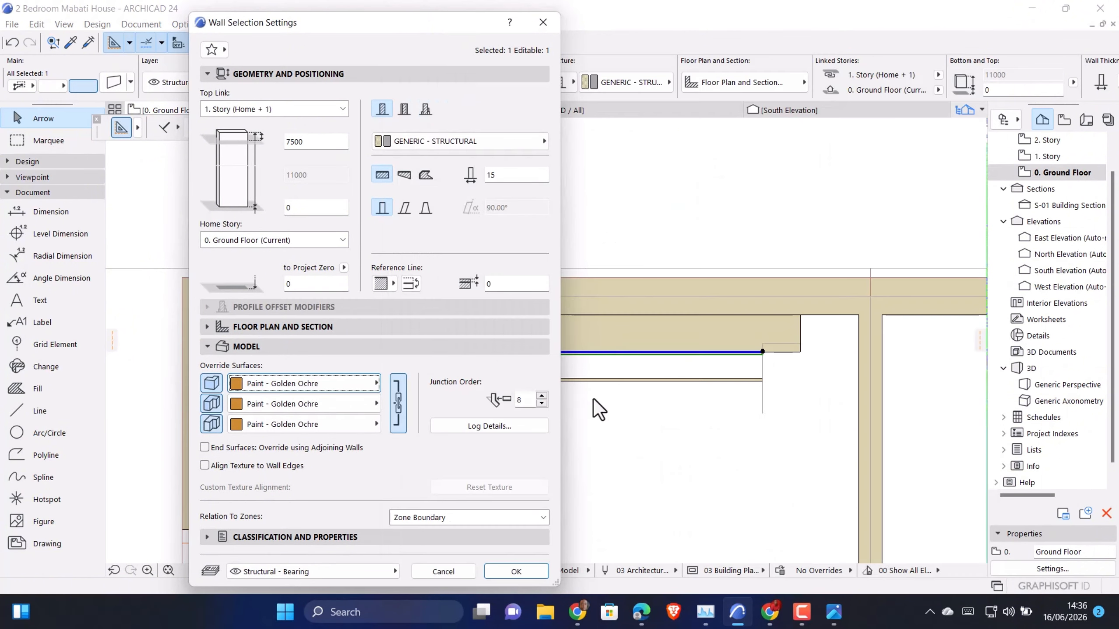
left_click(528, 573)
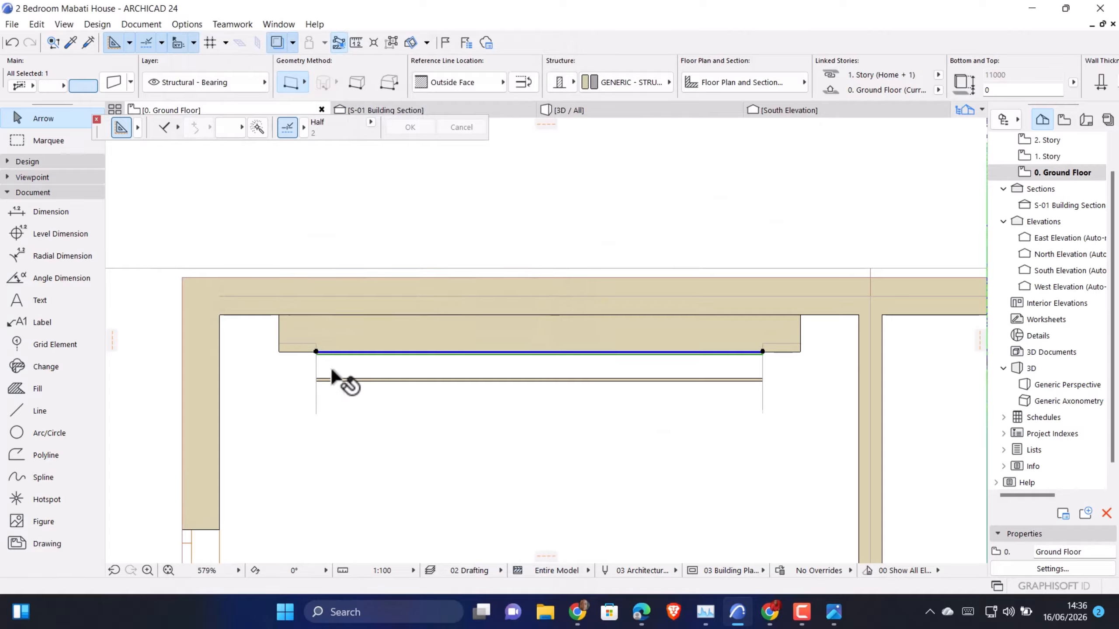
Move the front thin wall copy back onto the feature wall's face, aligning its left end with the guide line
scroll(330, 372, "up", 4)
left_click(310, 387)
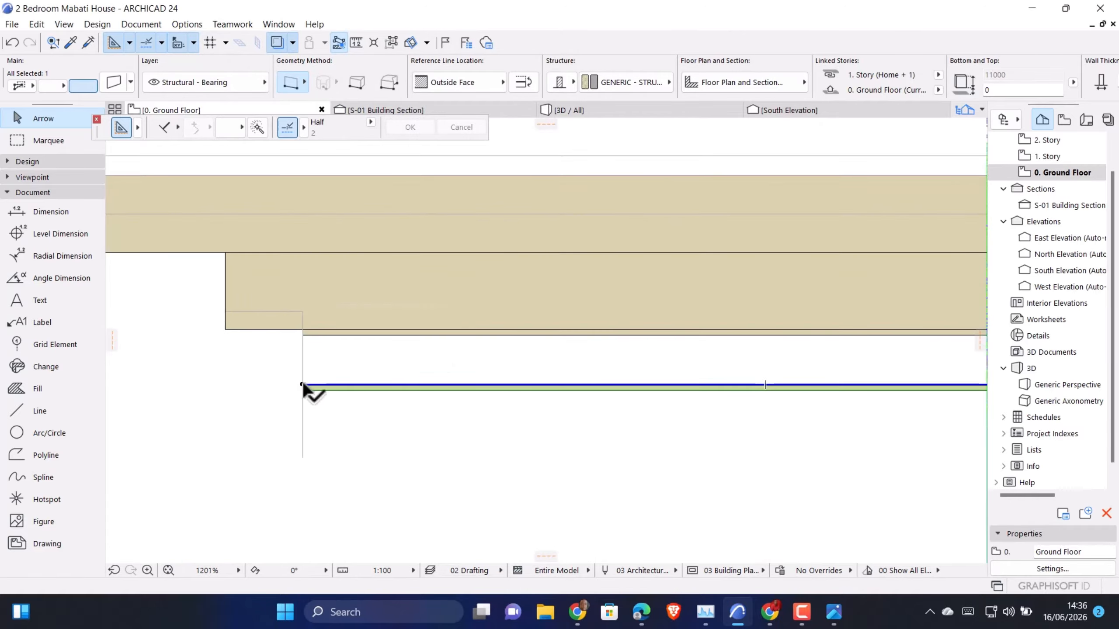
left_click_drag(300, 381, 304, 326)
scroll(303, 338, "up", 1)
scroll(303, 338, "up", 1)
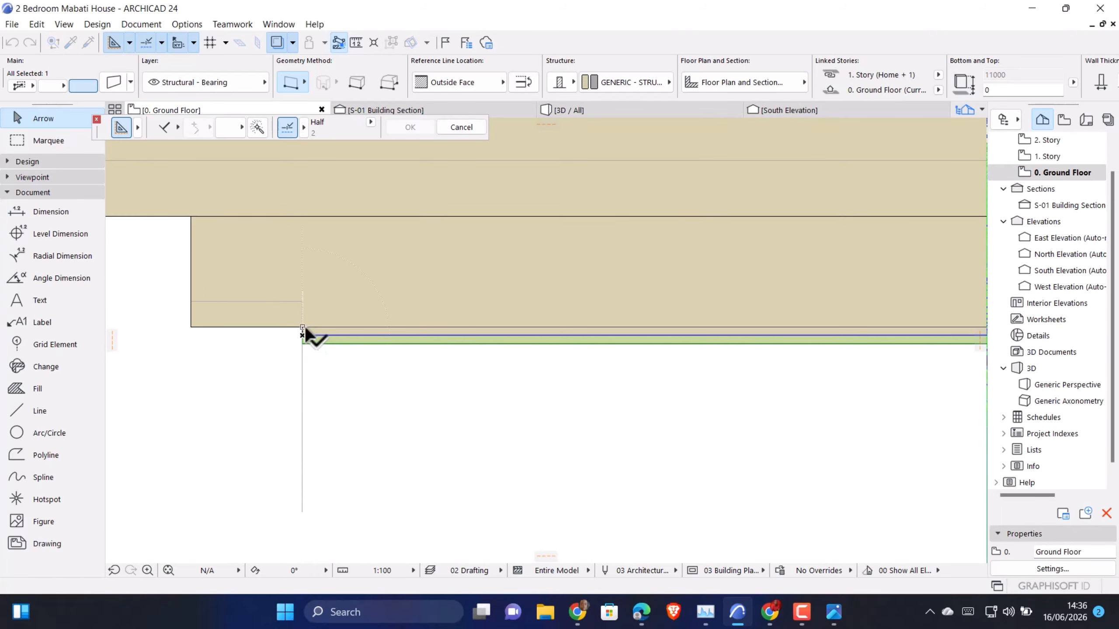
Override all surfaces of the moved thin wall copy with Paint - Golden Ochre
key("ctrl+t")
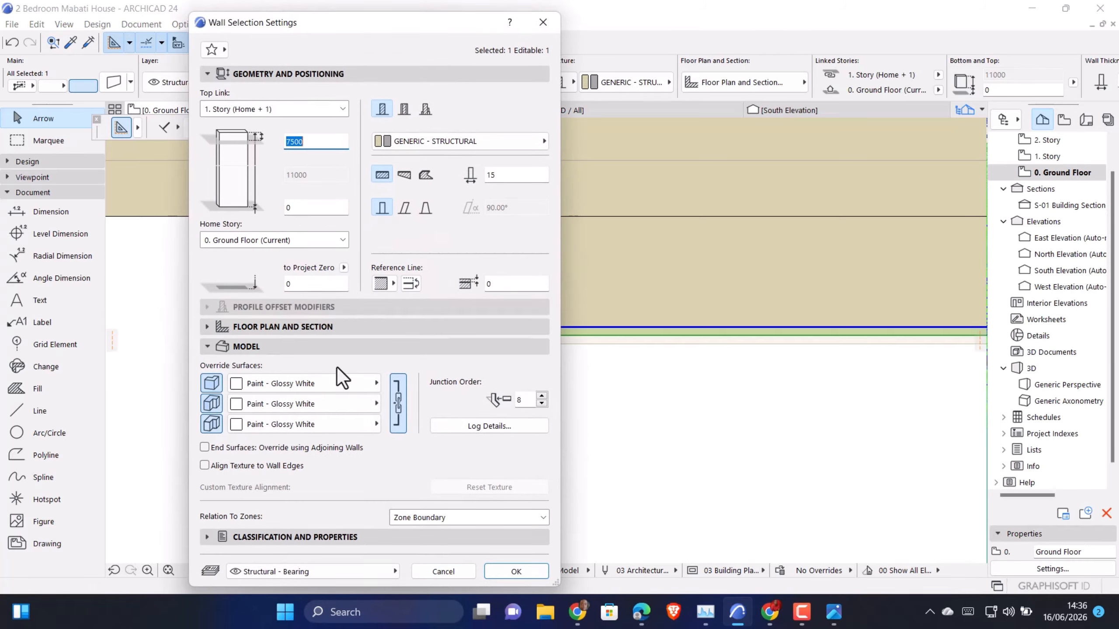
left_click(331, 375)
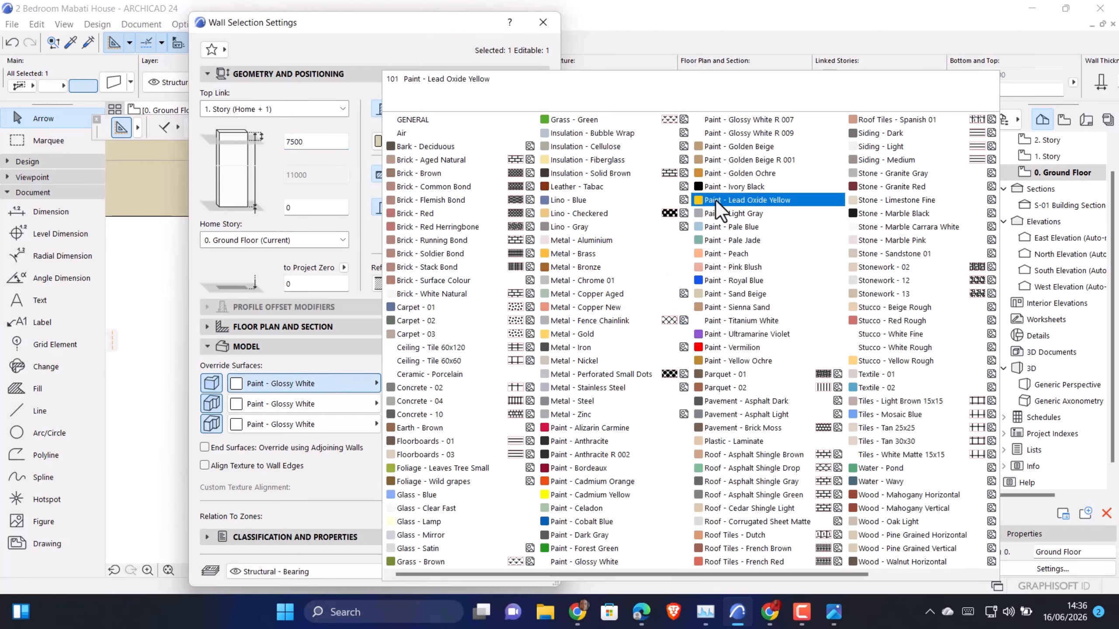
left_click(759, 172)
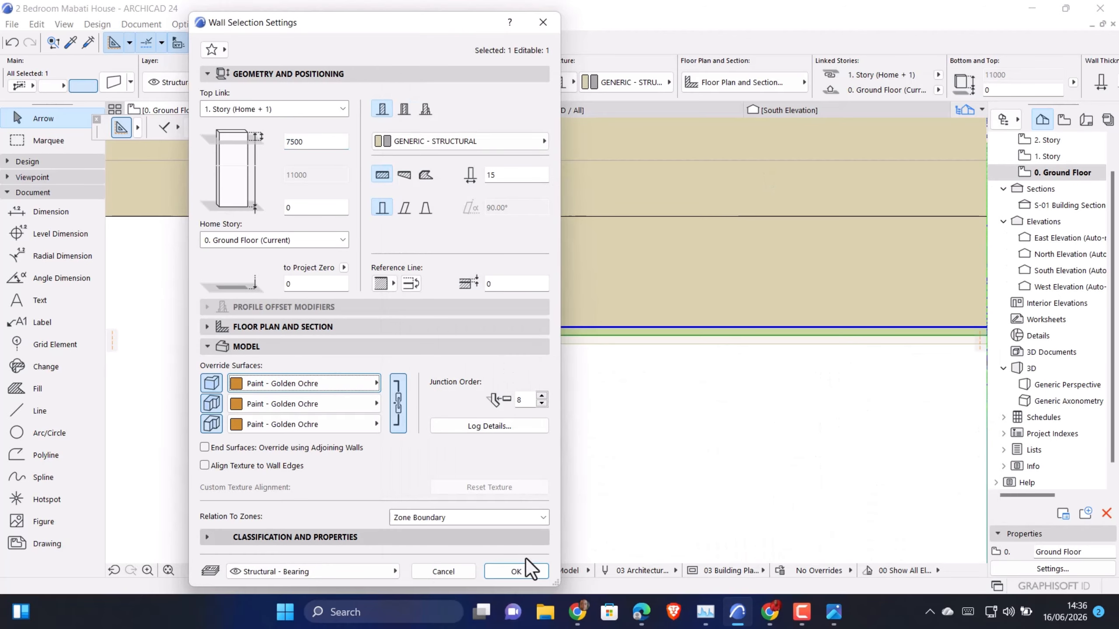
left_click(516, 571)
Shorten the moved thin wall copy to a 45 mm strip at the panel's left end
scroll(644, 457, "up", 3)
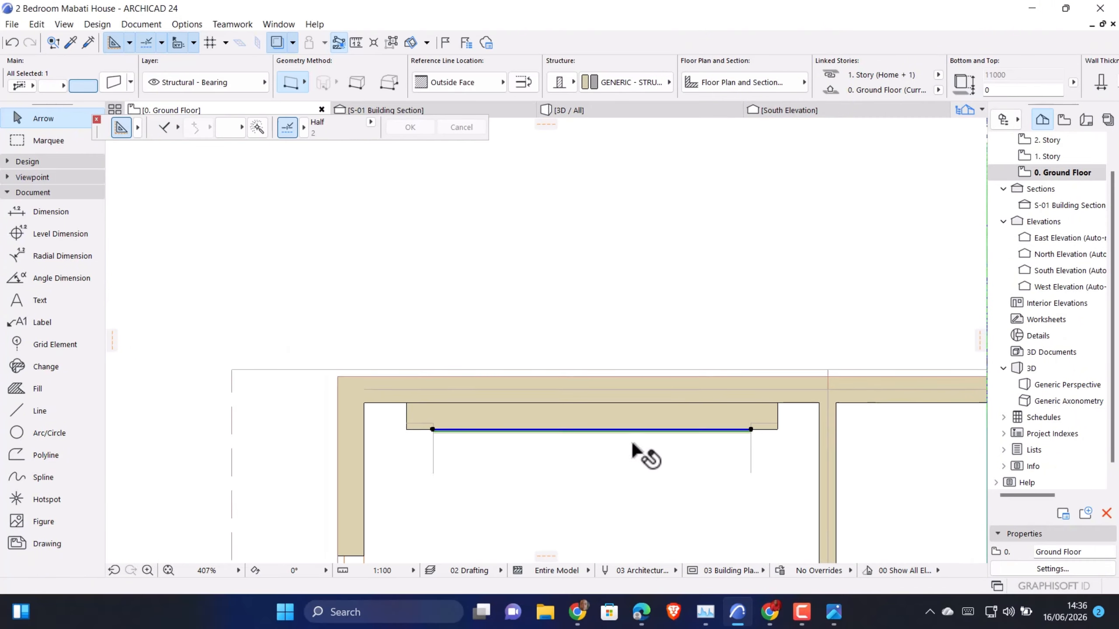
left_click(743, 429)
scroll(352, 405, "up", 7)
scroll(434, 234, "down", 3)
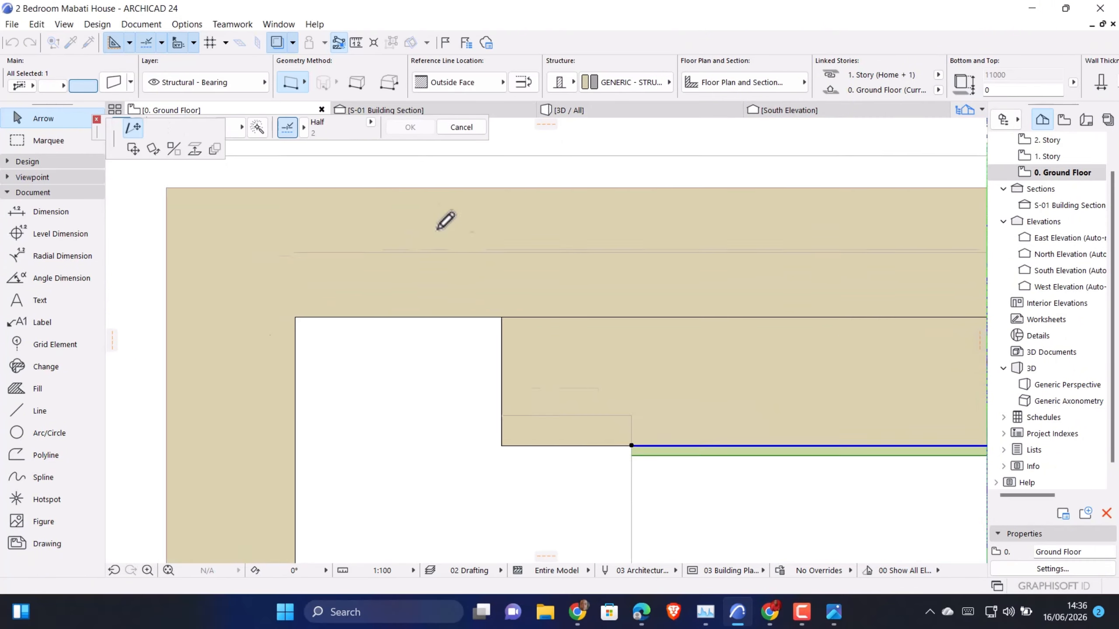
scroll(556, 346, "up", 3)
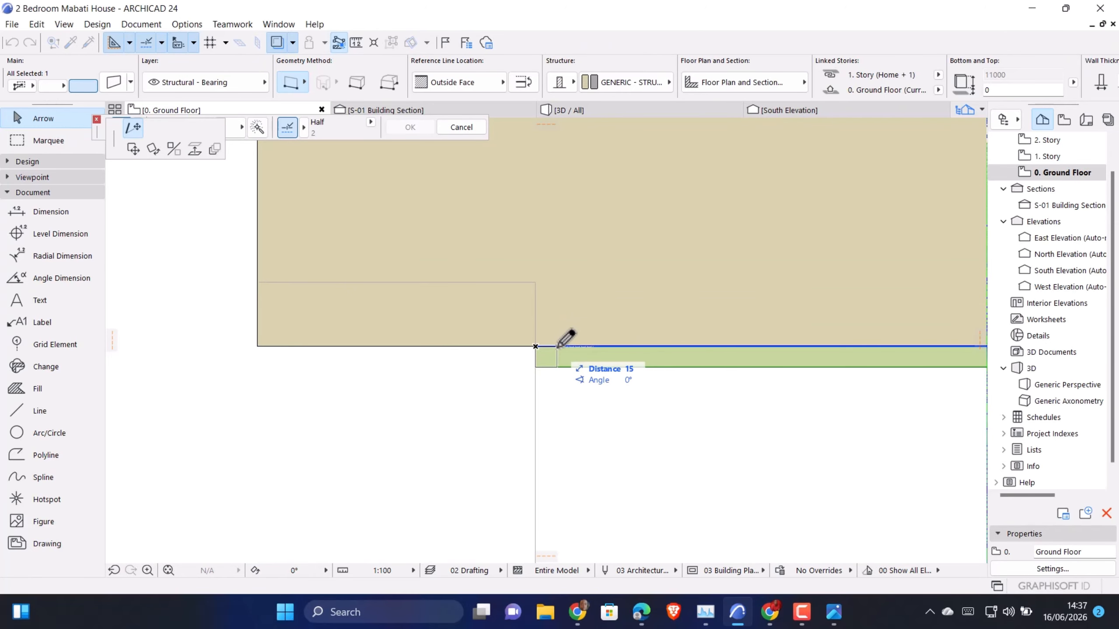
type("4")
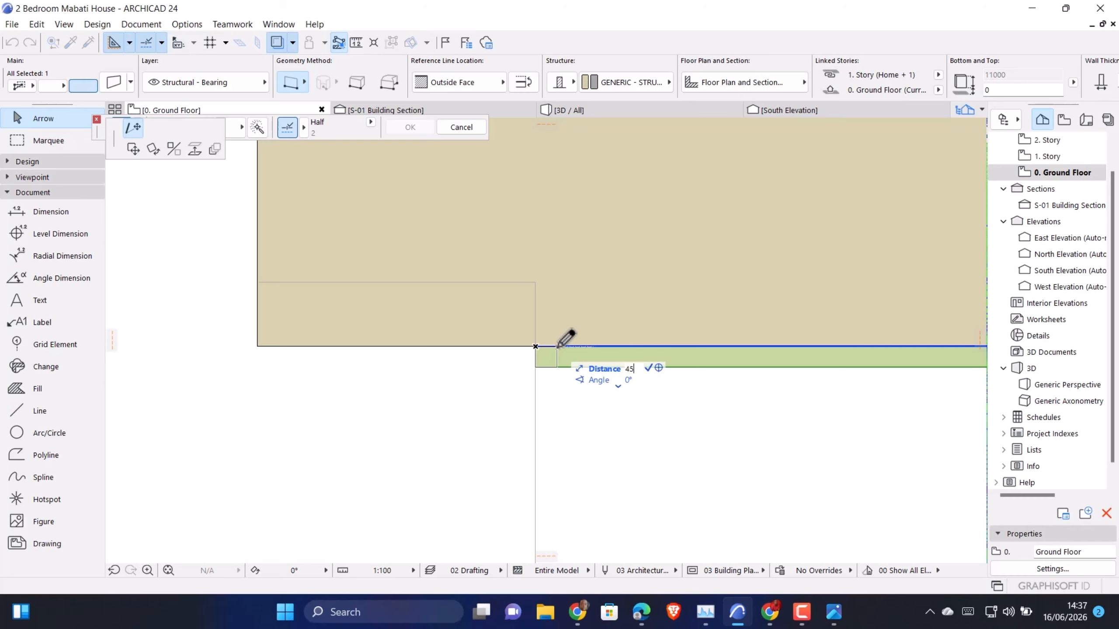
type("5")
key("Return")
scroll(577, 366, "down", 5)
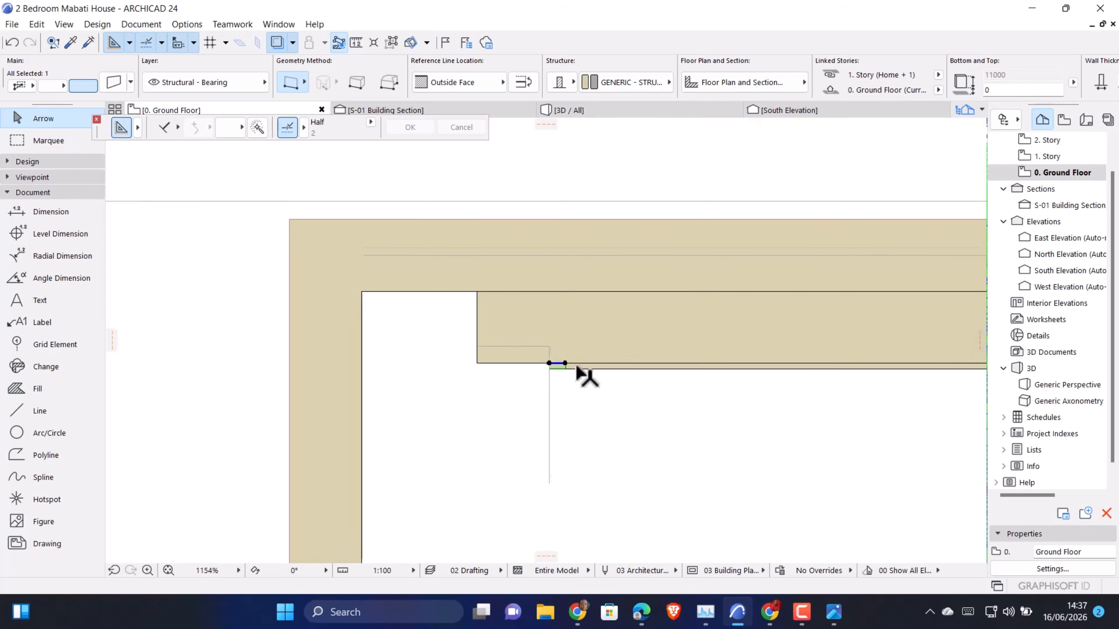
Copy the 45 mm strip to the panel's right end, aligned with the mirrored guide line
scroll(577, 370, "up", 4)
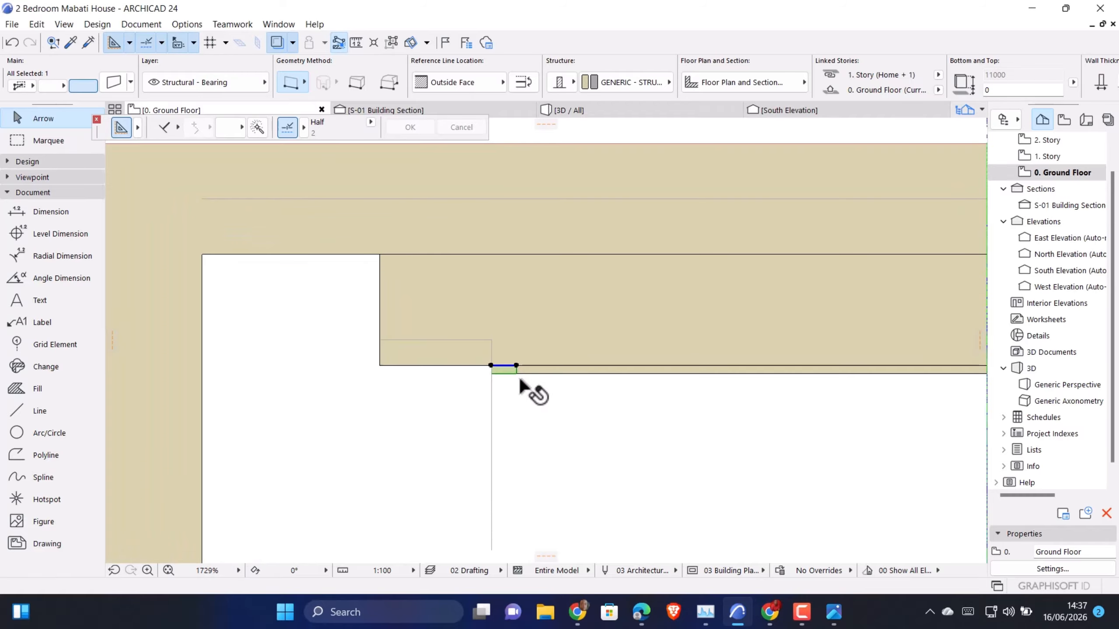
key("ctrl+shift+d")
left_click(516, 365)
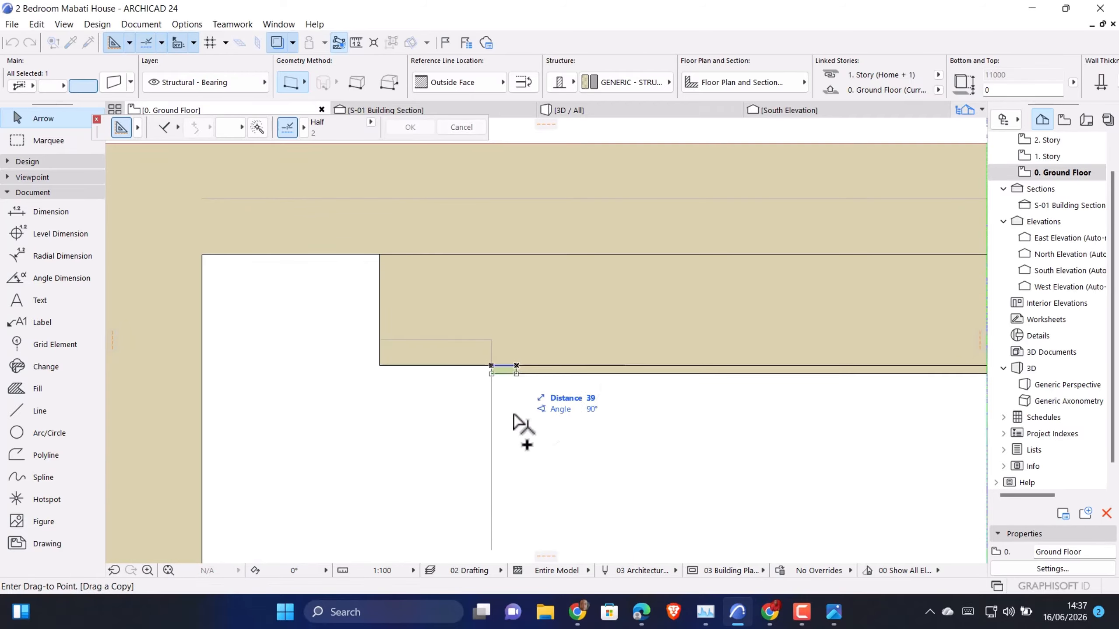
scroll(421, 463, "down", 5)
scroll(478, 416, "down", 4)
scroll(661, 441, "up", 10)
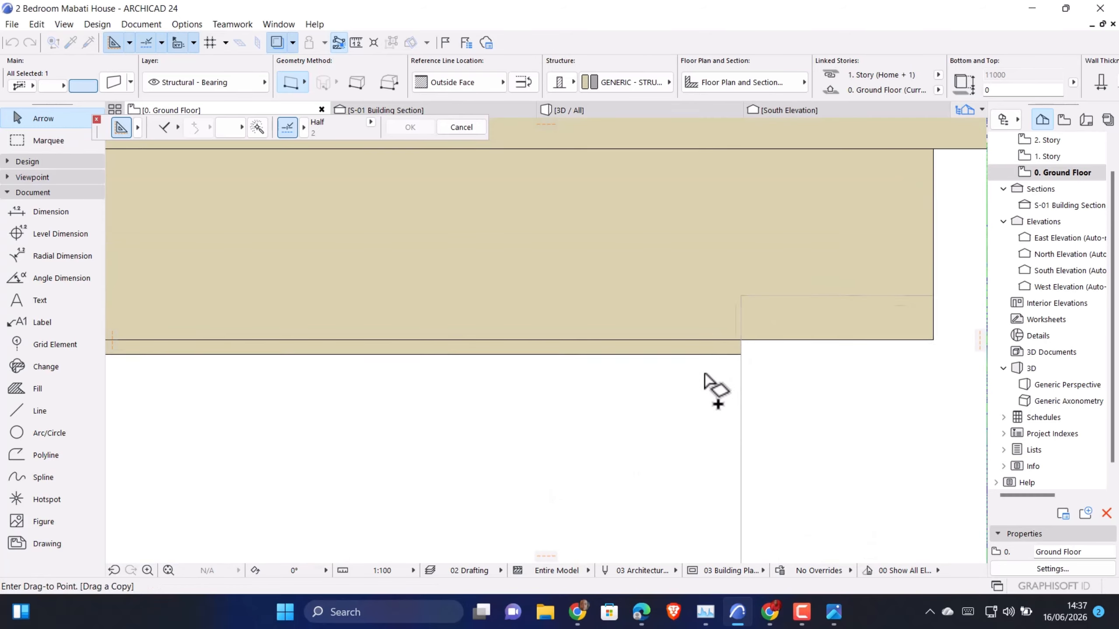
left_click(740, 339)
scroll(606, 375, "down", 3)
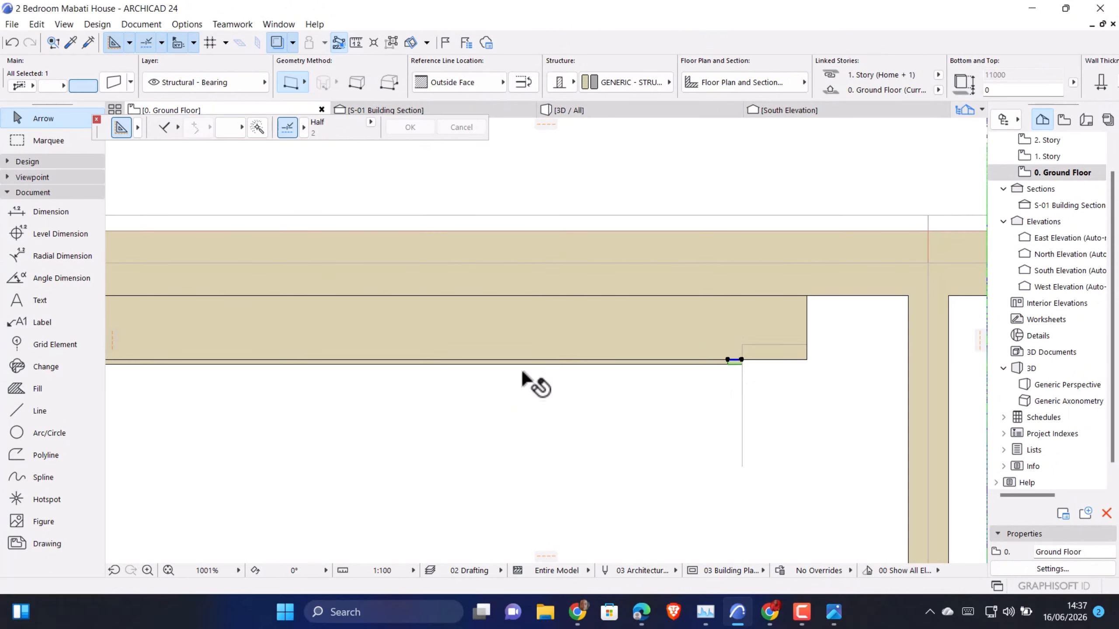
Set the long thin panel's top offset to 0 and its bottom offset to 1200, accepting the story change
scroll(577, 401, "down", 4)
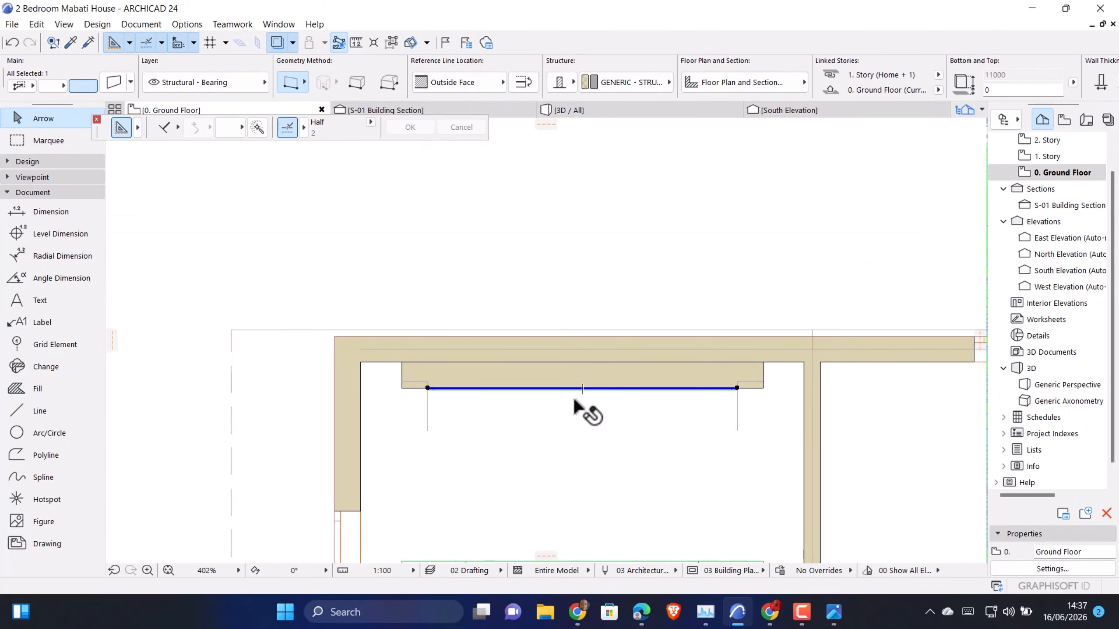
double_click(576, 400)
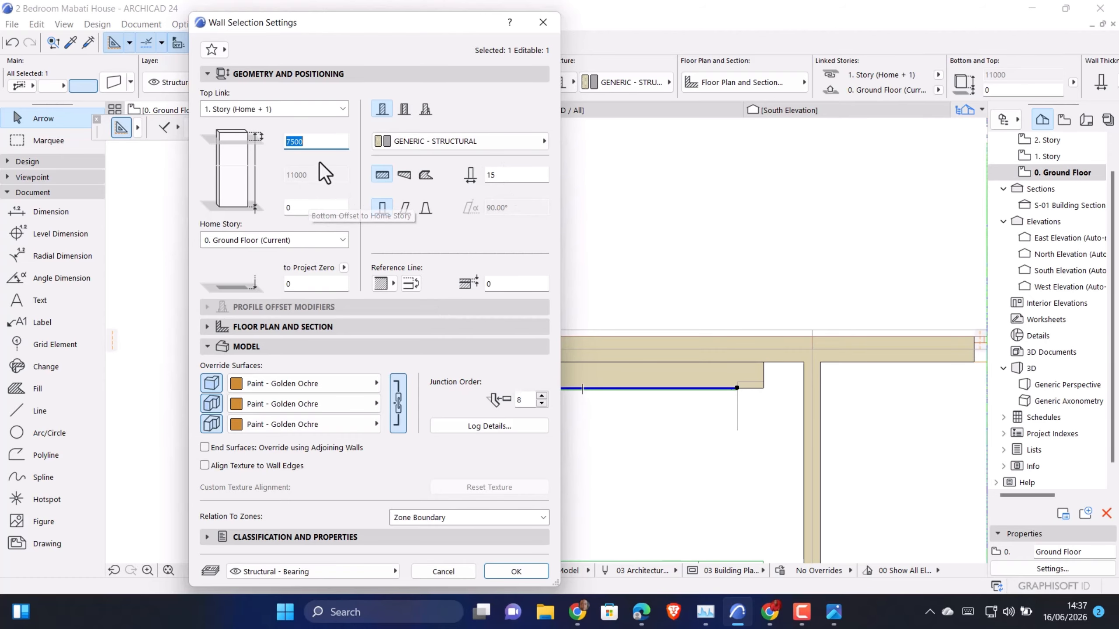
left_click(313, 142)
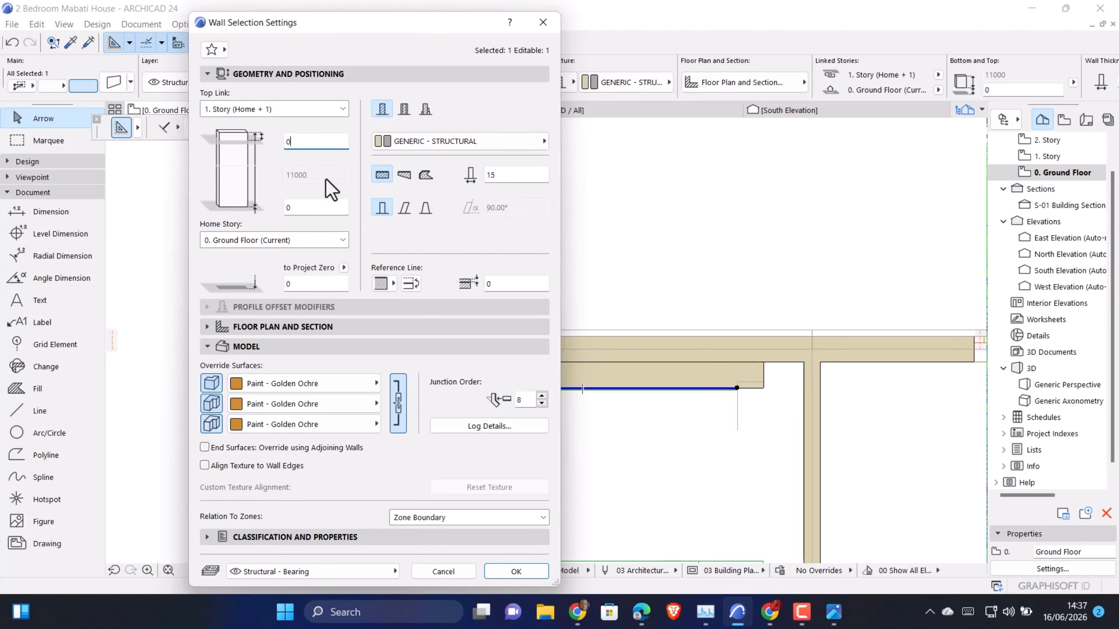
left_click(316, 208)
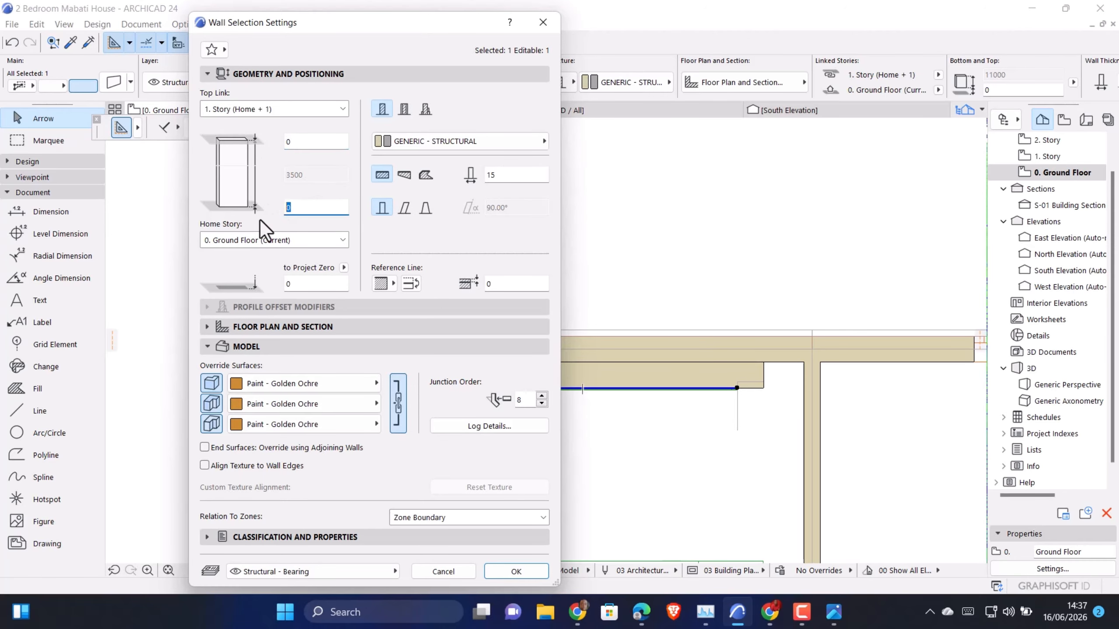
type("1200")
left_click(492, 570)
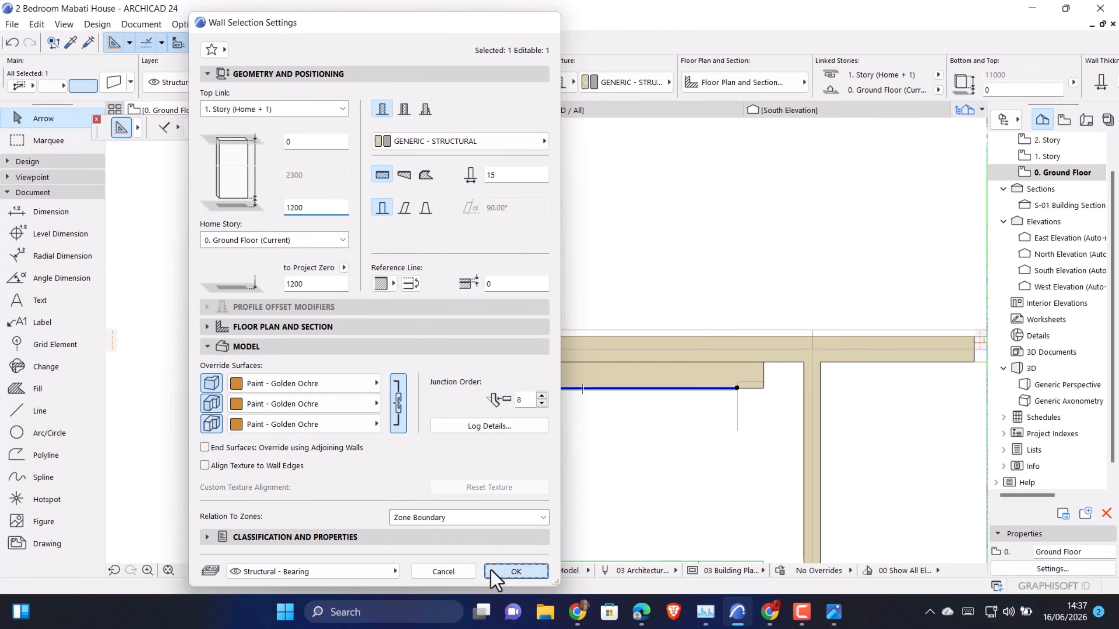
left_click(631, 254)
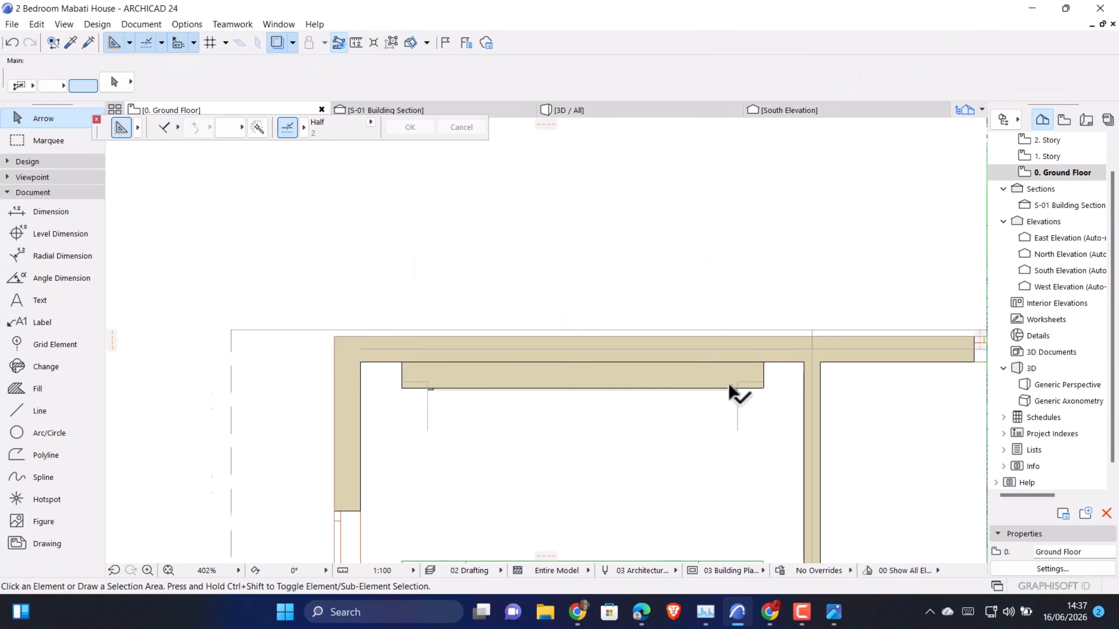
Set the top offset to 0 and the bottom offset to 1200 for both short end strips together
scroll(744, 389, "up", 7)
scroll(914, 450, "down", 9)
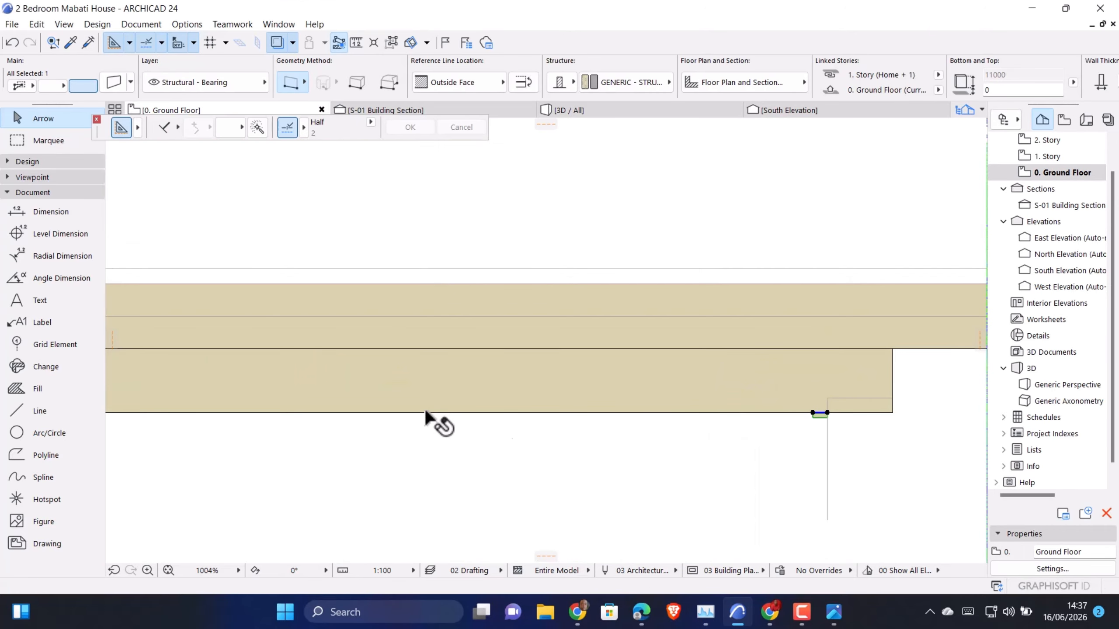
scroll(493, 414, "up", 10)
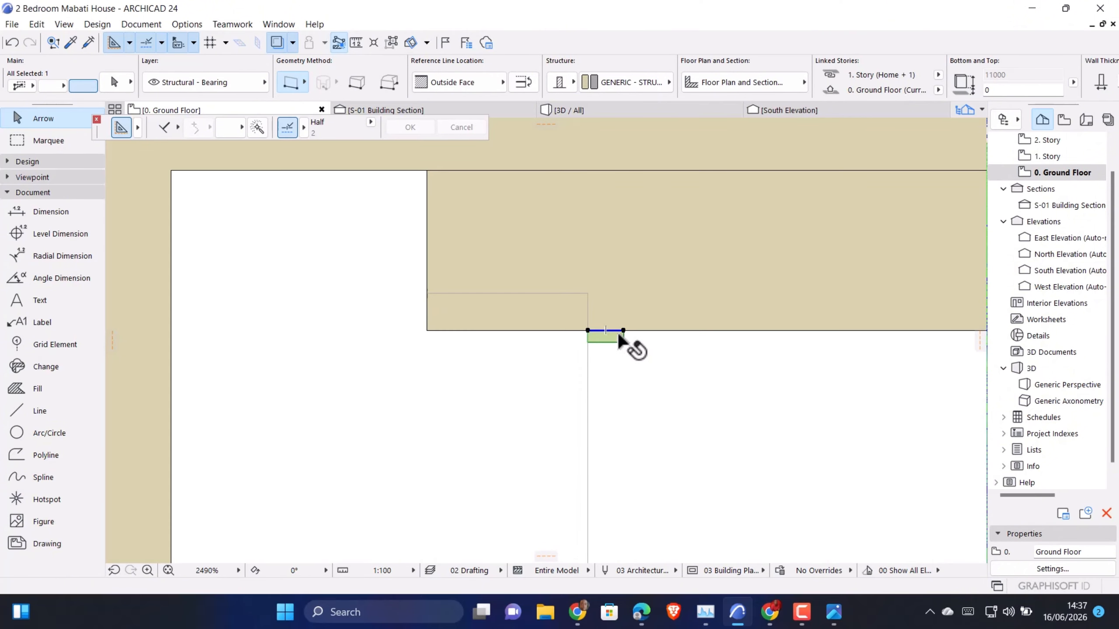
left_click(620, 339, "shift")
key("ctrl+t")
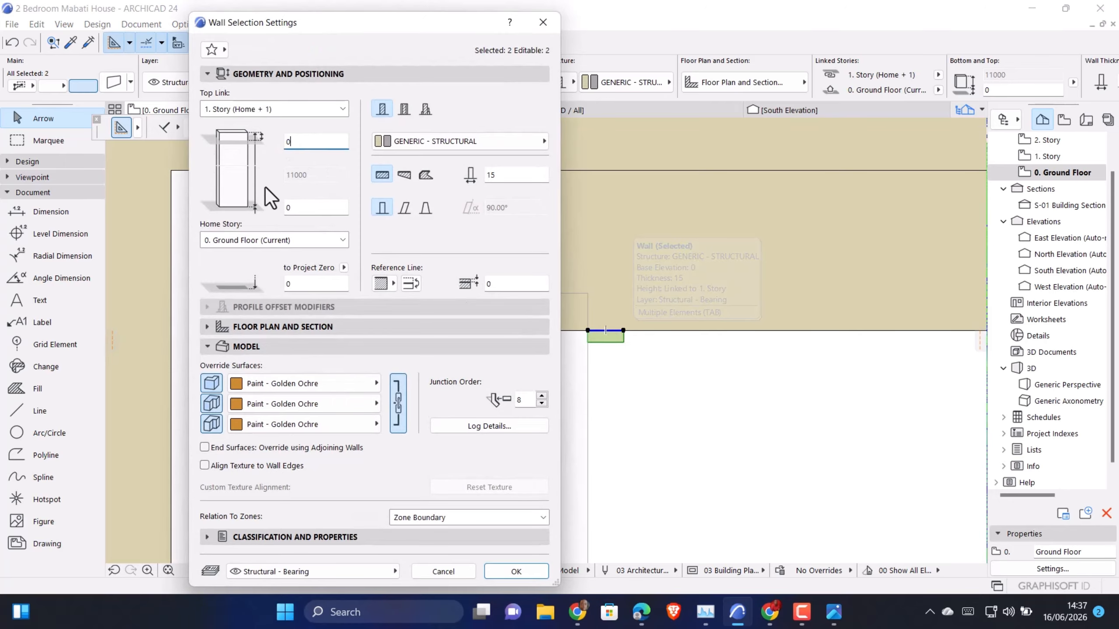
left_click(298, 209)
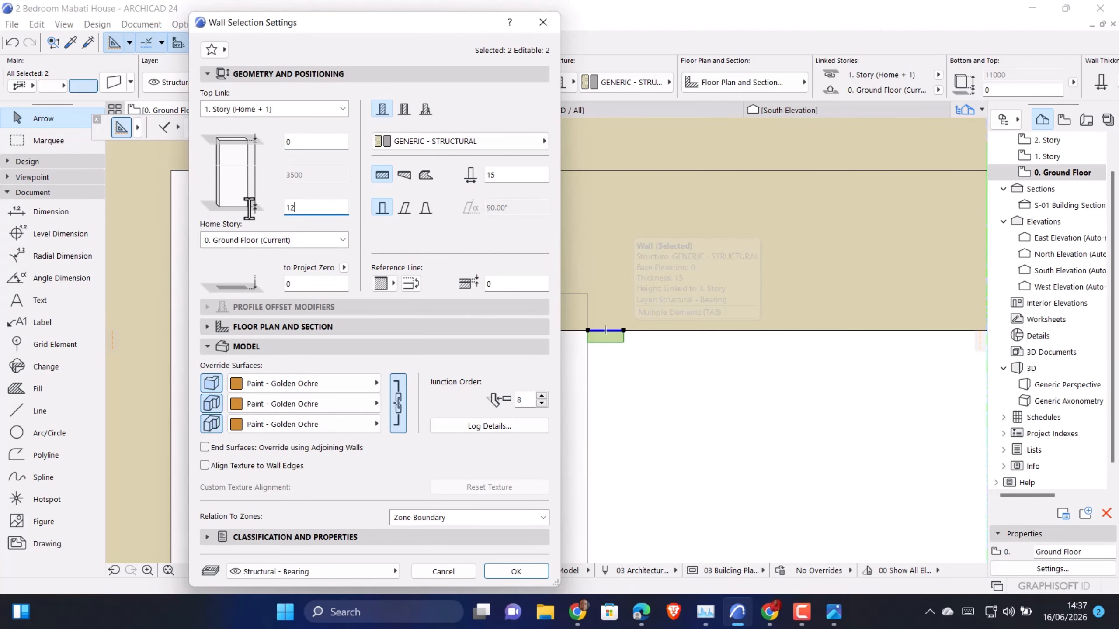
left_click(538, 572)
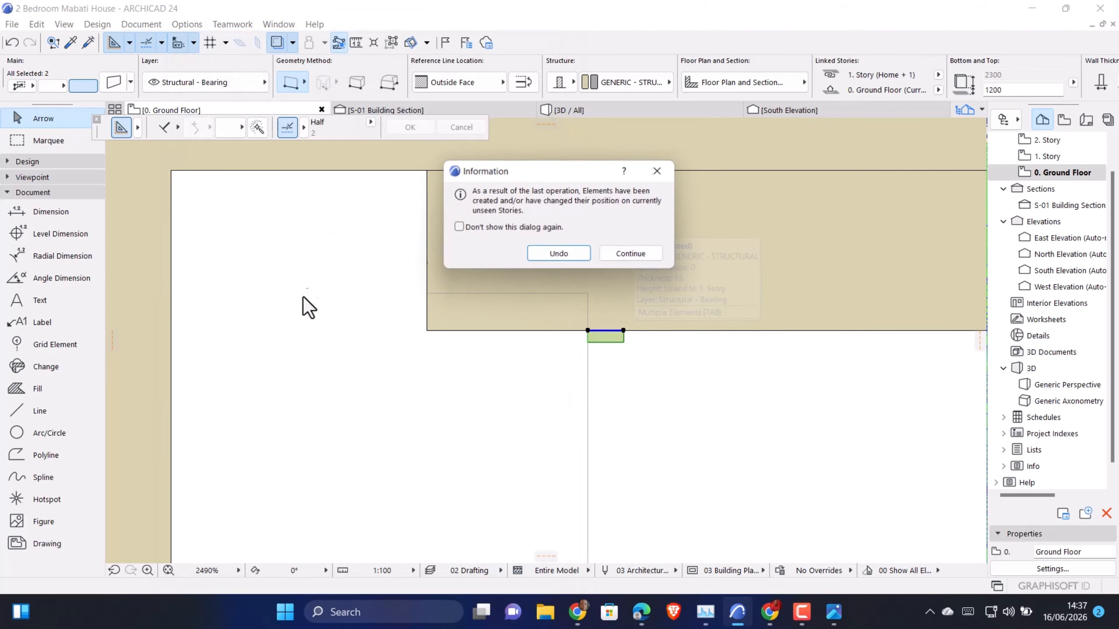
left_click(636, 253)
In the 3D view, set the thick white wall's bottom offset to 1200 and its top offset to 0
left_click(596, 114)
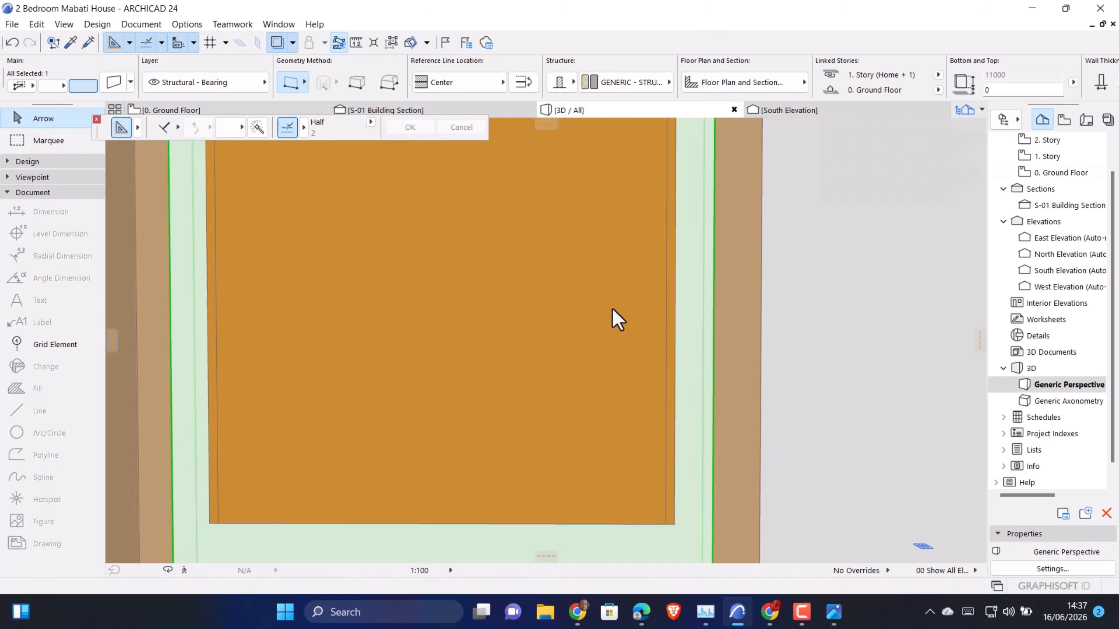
middle_click_drag(612, 309, 655, 420, "shift")
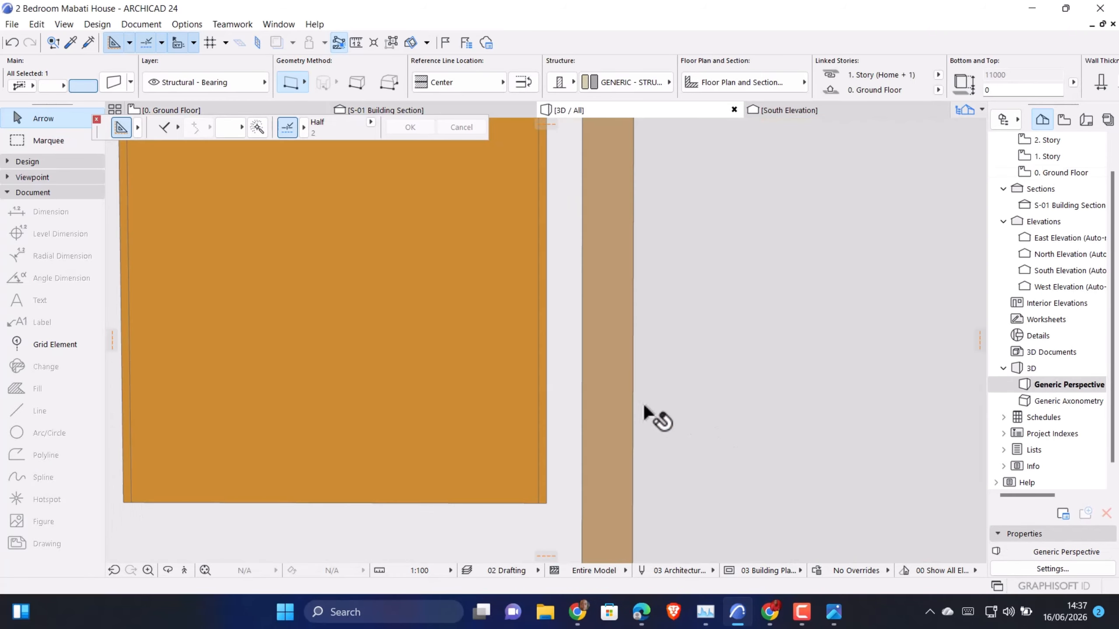
middle_click_drag(516, 352, 713, 363)
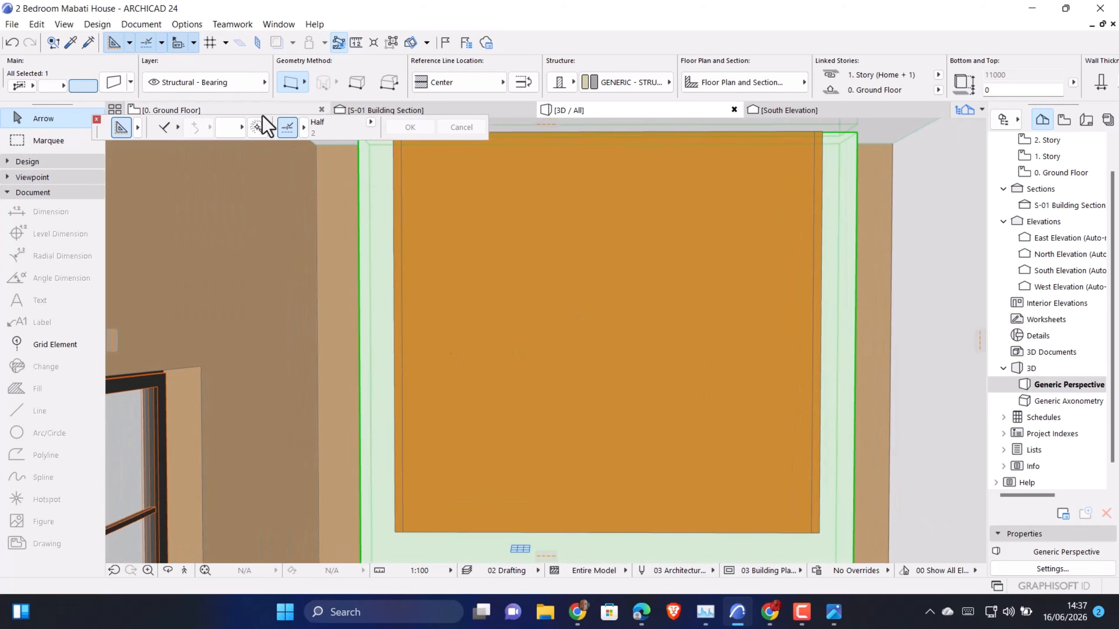
middle_click_drag(569, 419, 559, 388)
left_click(448, 515)
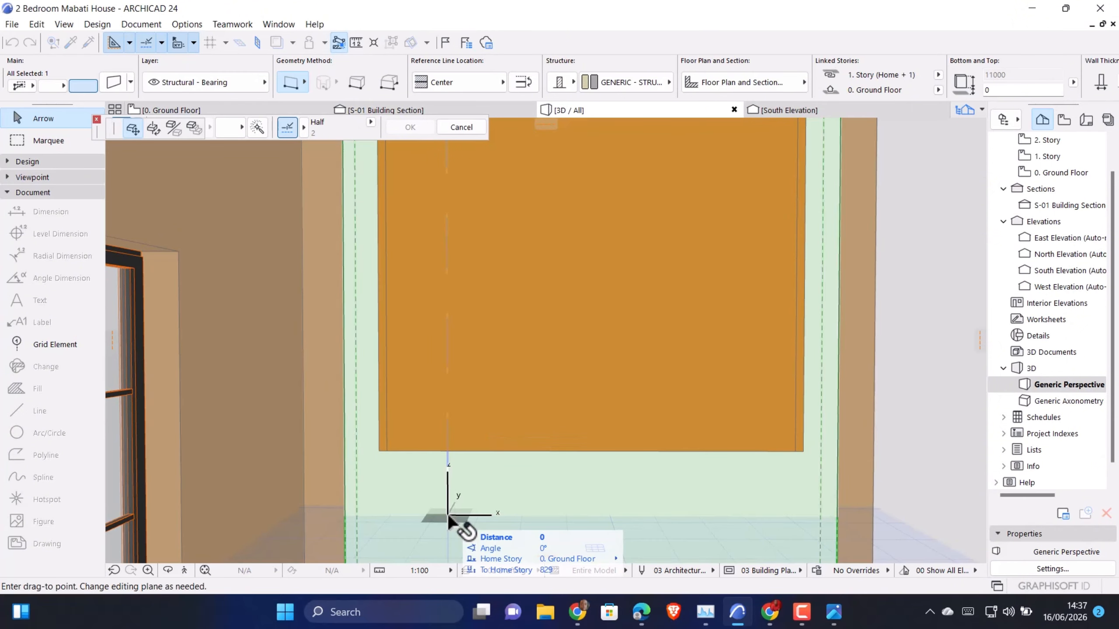
key("Escape")
key("Escape")
double_click(434, 493)
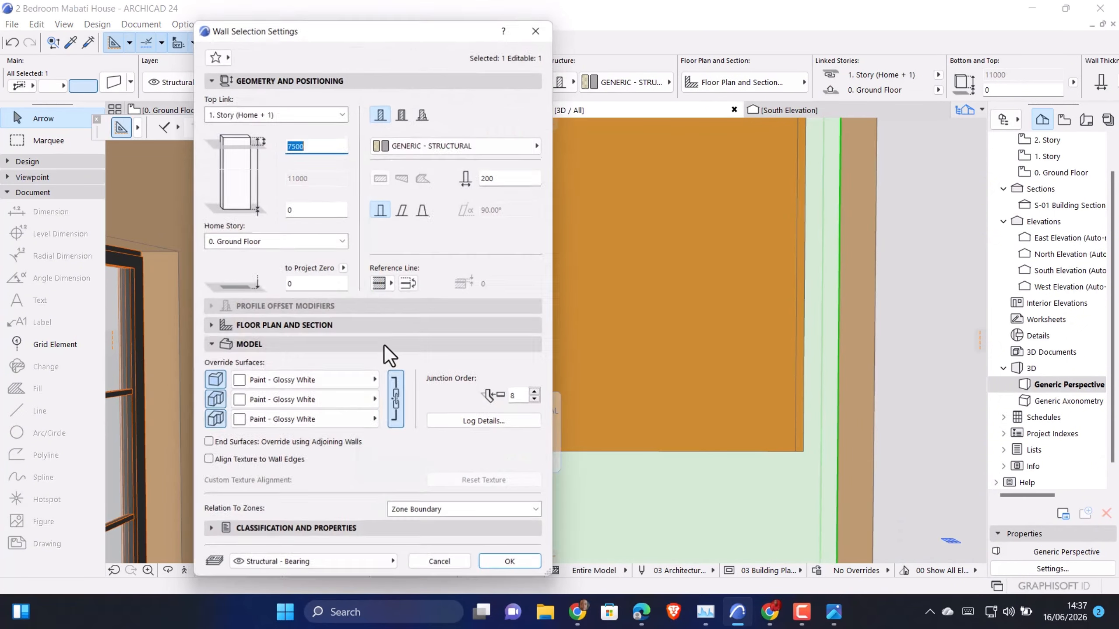
key("Tab")
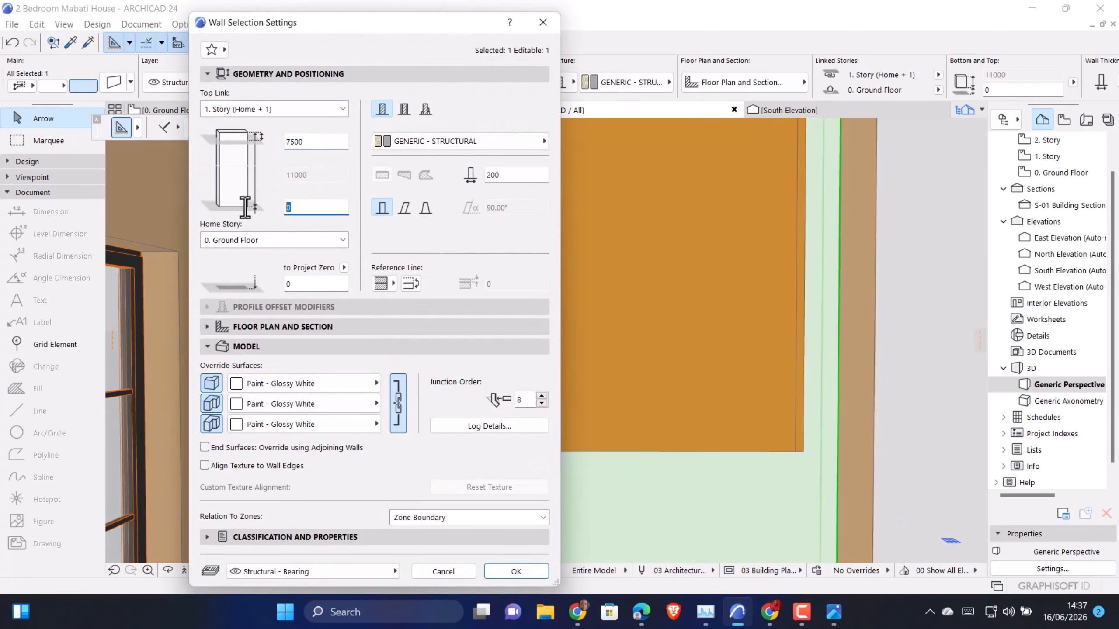
left_click(324, 142)
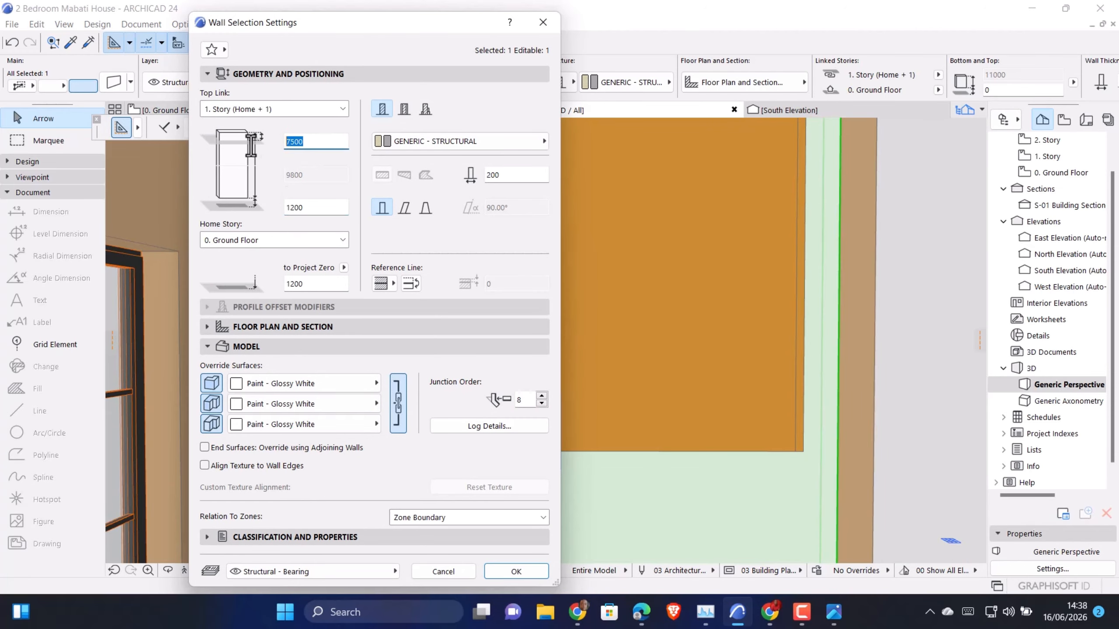
left_click(511, 571)
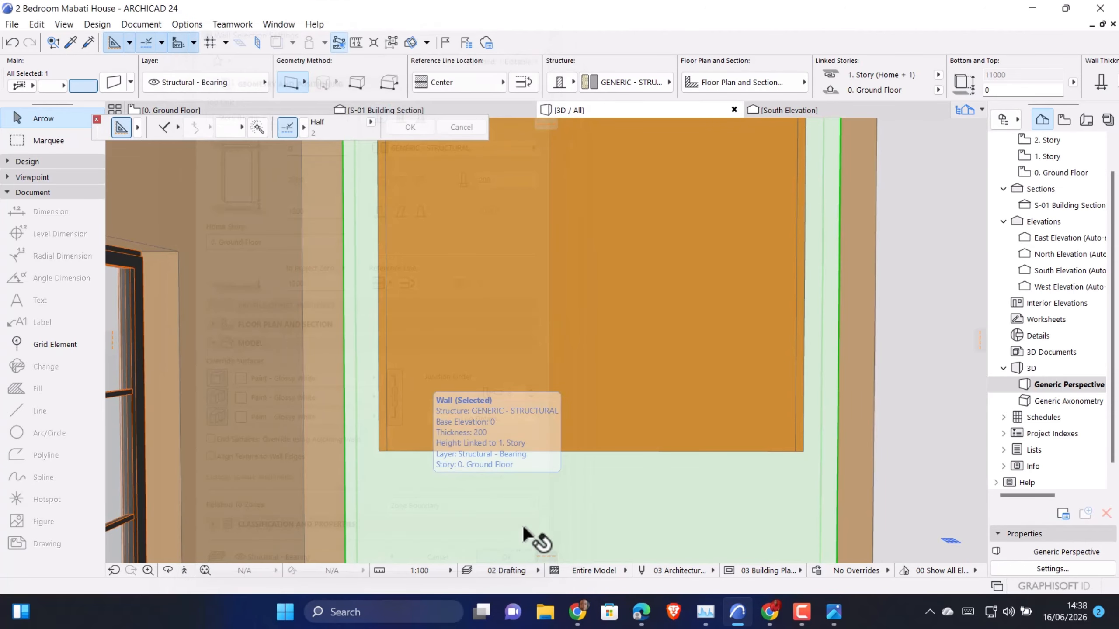
scroll(515, 355, "up", 1)
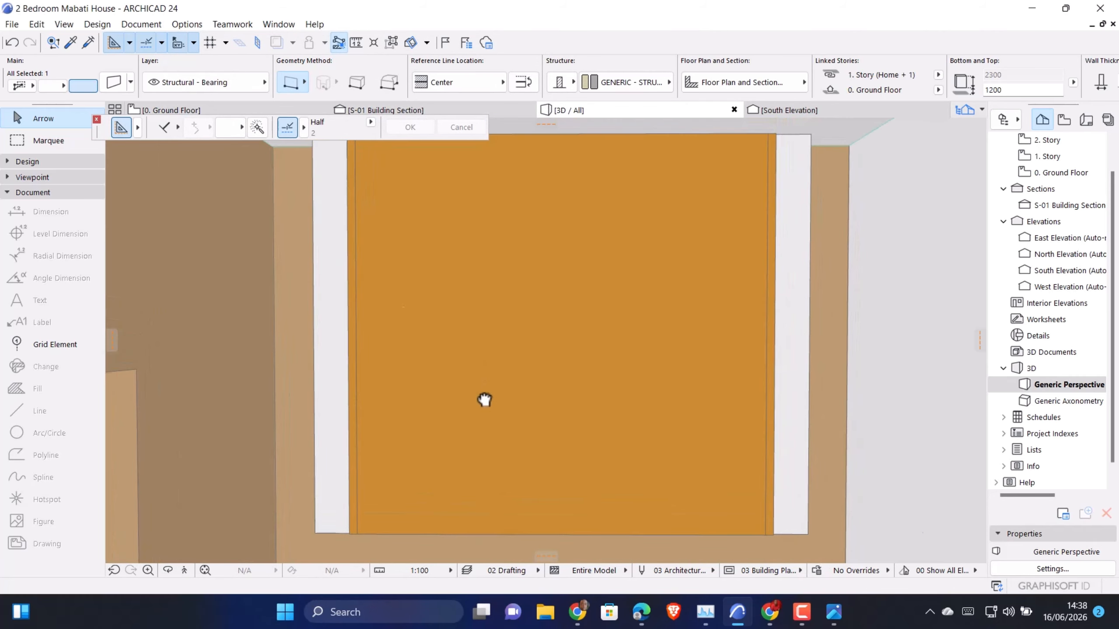
On the Ground Floor plan, move the S-01 section line from the porch into the bedroom, between the bed and the feature wall
left_click(187, 111)
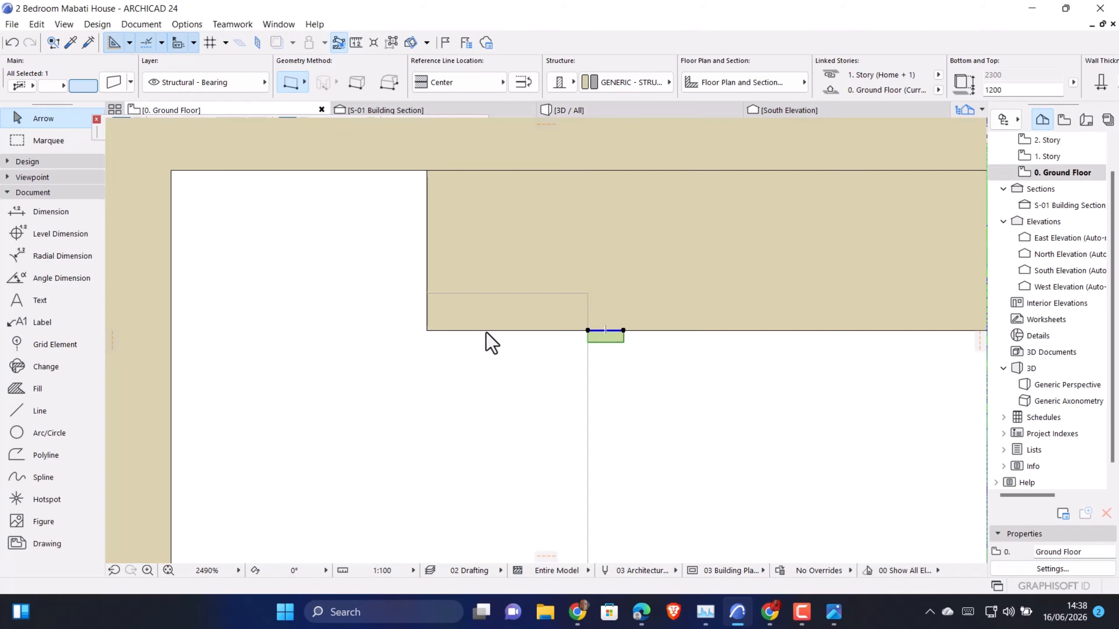
left_click(492, 367)
scroll(469, 364, "down", 15)
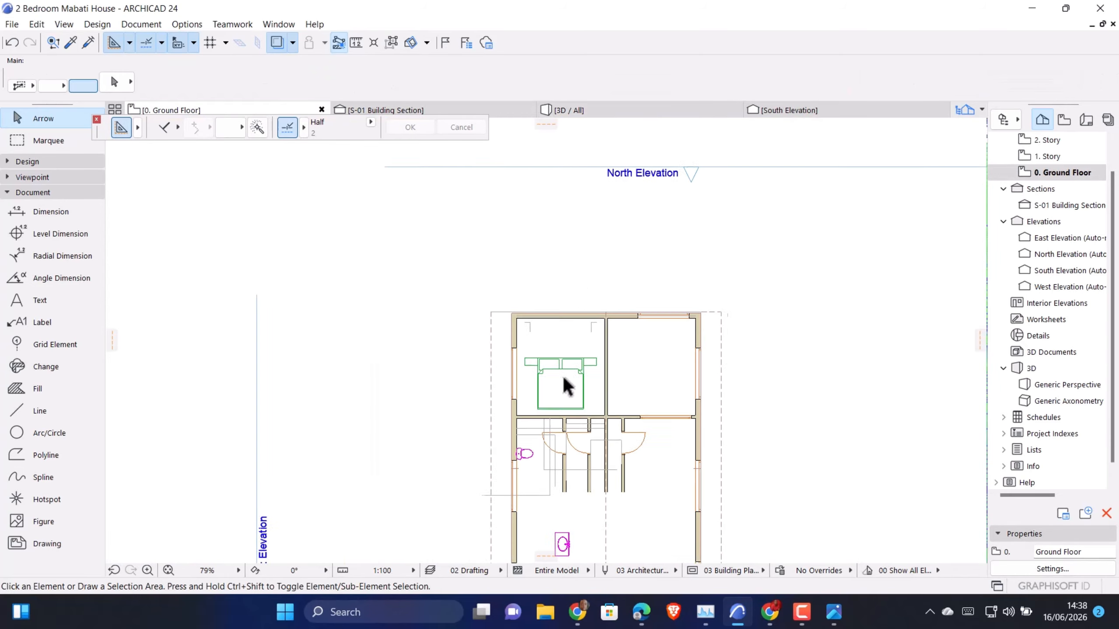
scroll(535, 515, "up", 4)
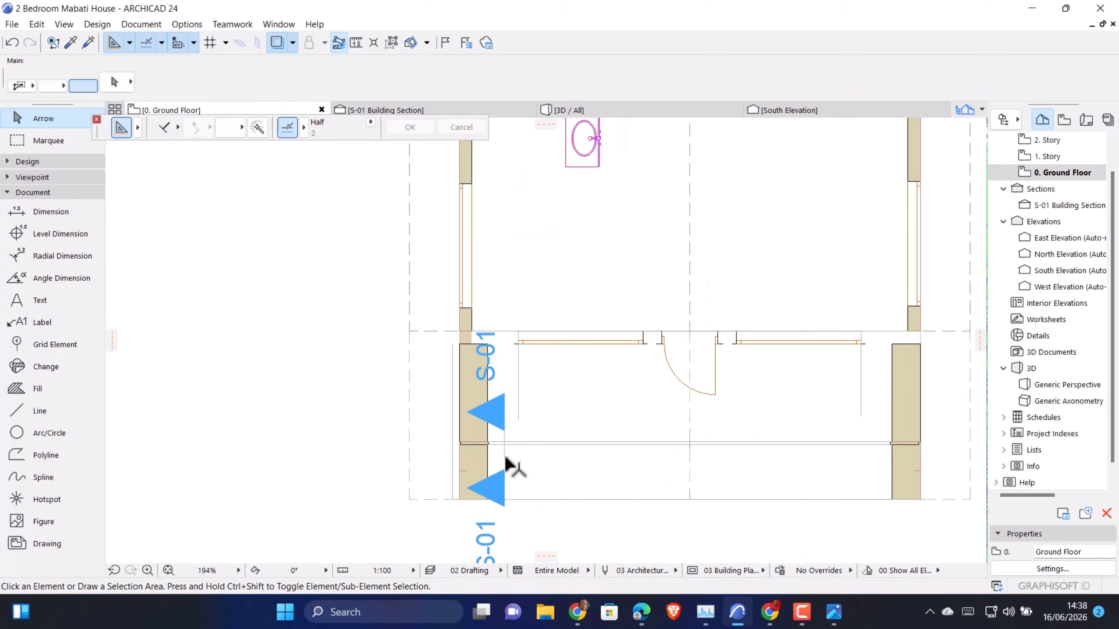
left_click(505, 457)
key("ctrl+d")
left_click(504, 457)
scroll(520, 450, "down", 8)
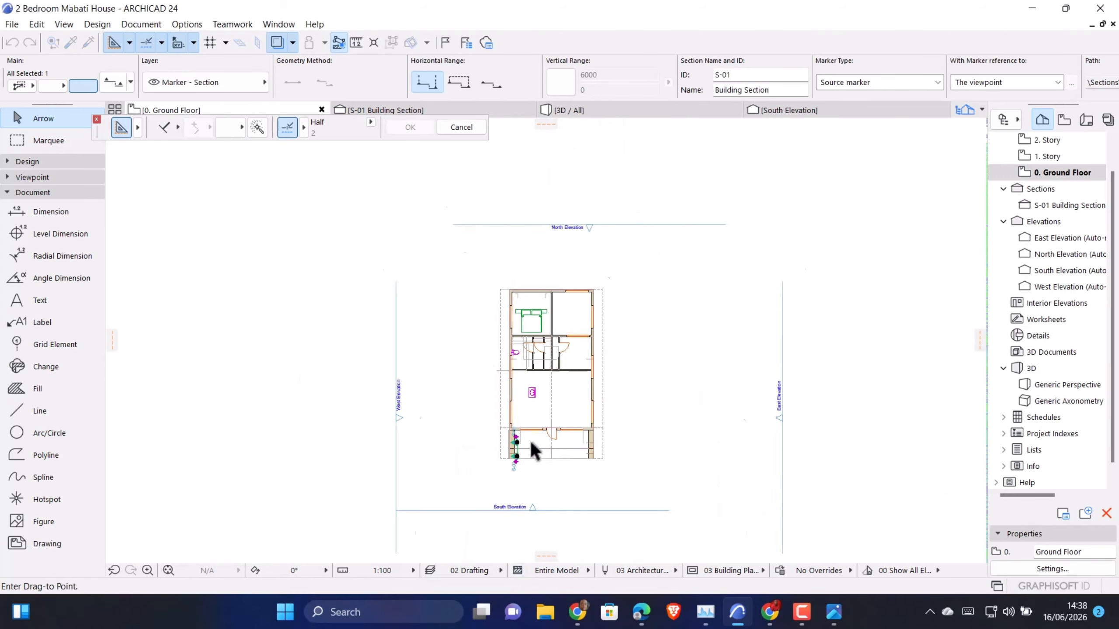
scroll(489, 327, "up", 8)
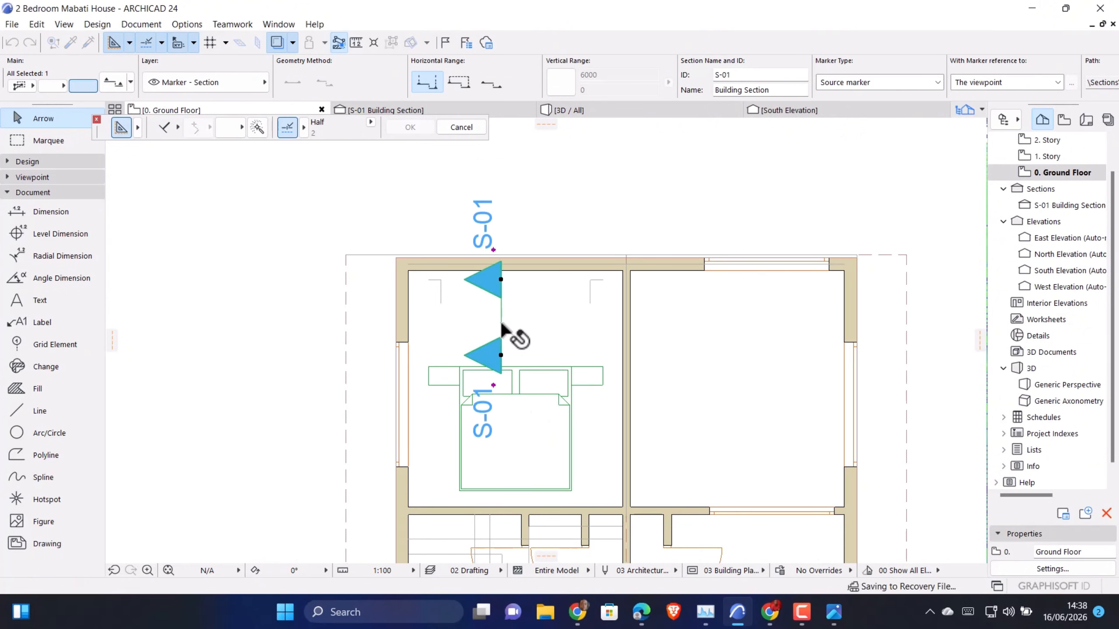
Rotate the S-01 section line by -90° about its midpoint so it faces the feature wall
key("ctrl+e")
left_click(502, 323)
left_click(502, 279)
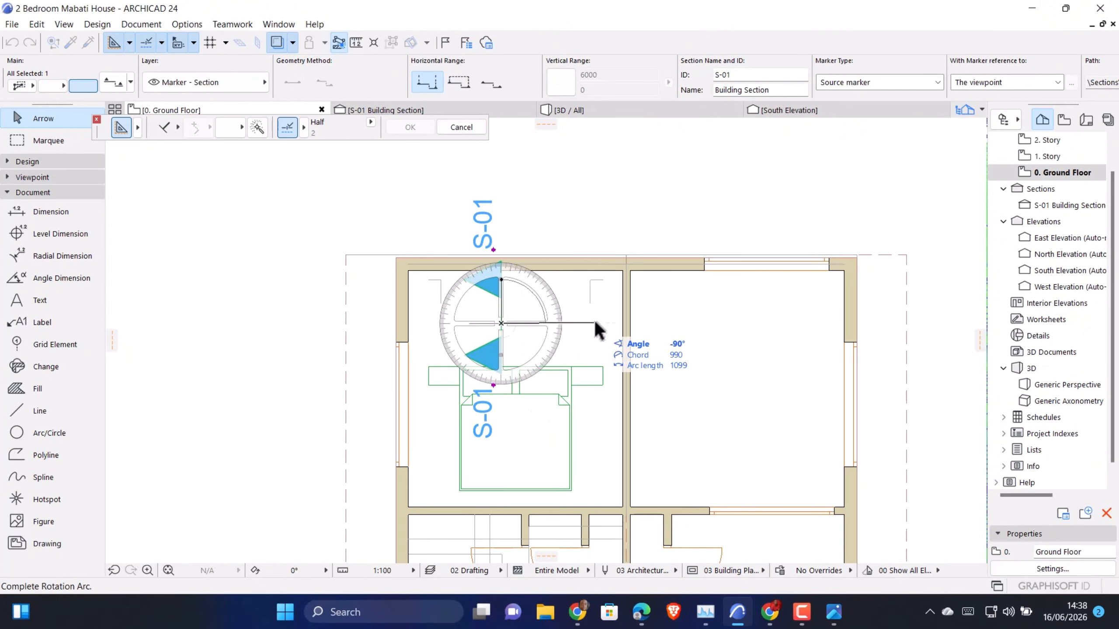
left_click(674, 324)
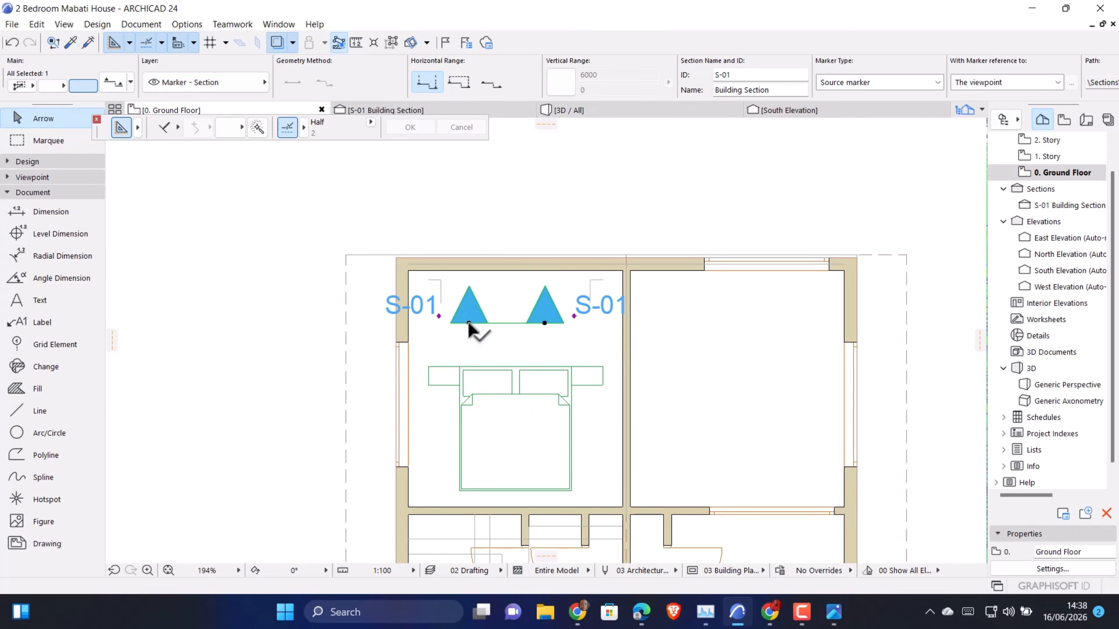
Stretch both ends of the S-01 section line outward past the bedroom's side walls
left_click(468, 324)
left_click(215, 127)
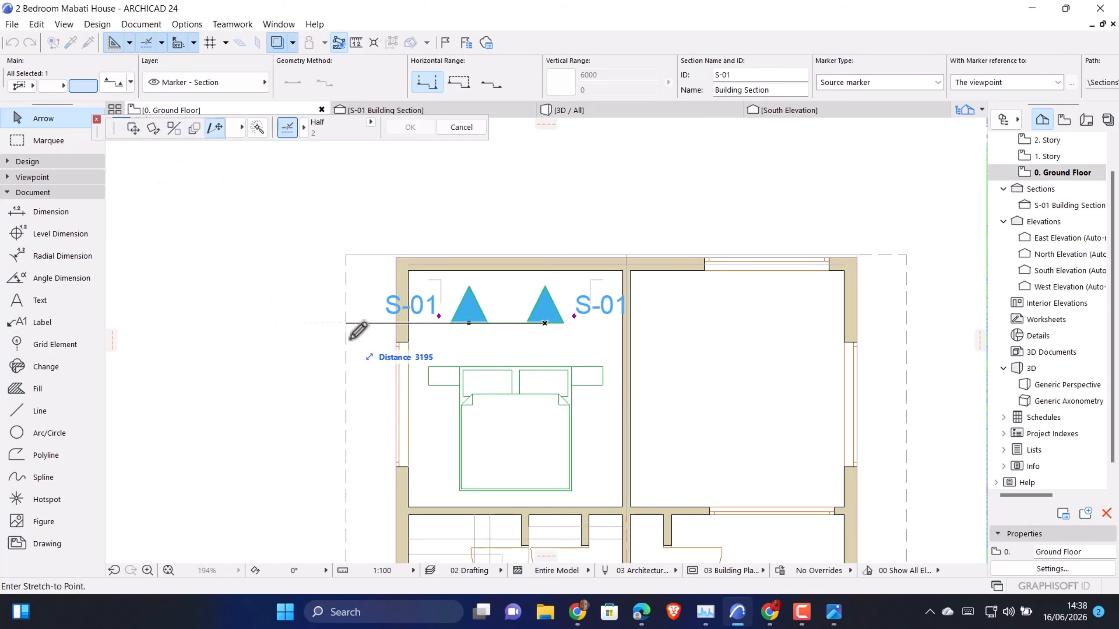
left_click(372, 324)
left_click(545, 323)
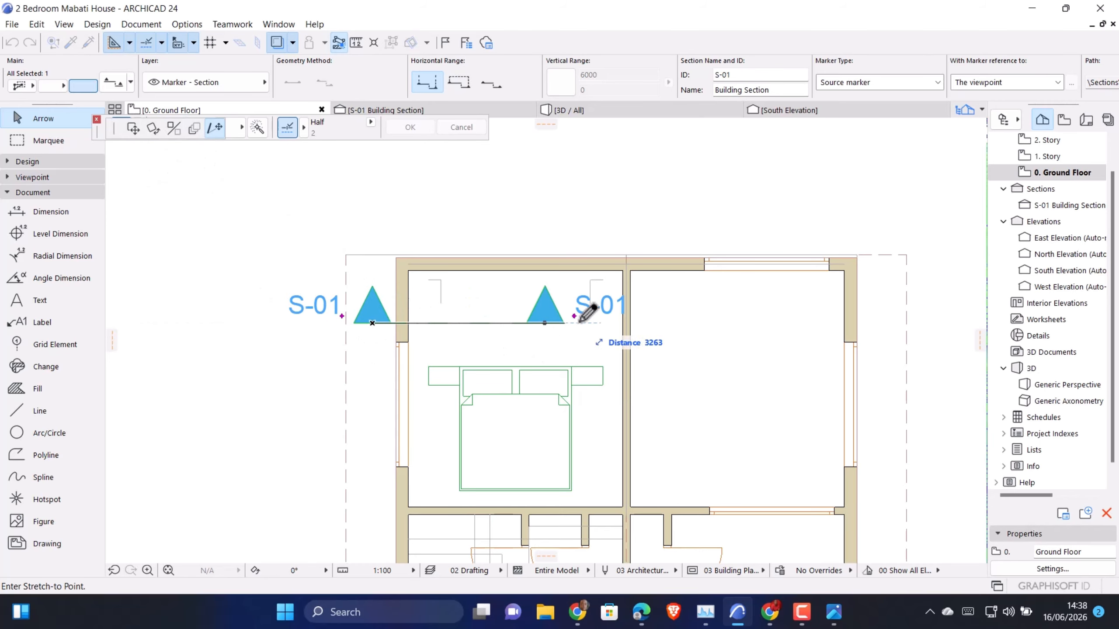
left_click(704, 324)
Open the S-01 Building Section and select the long thin panel on the feature wall
left_click(430, 110)
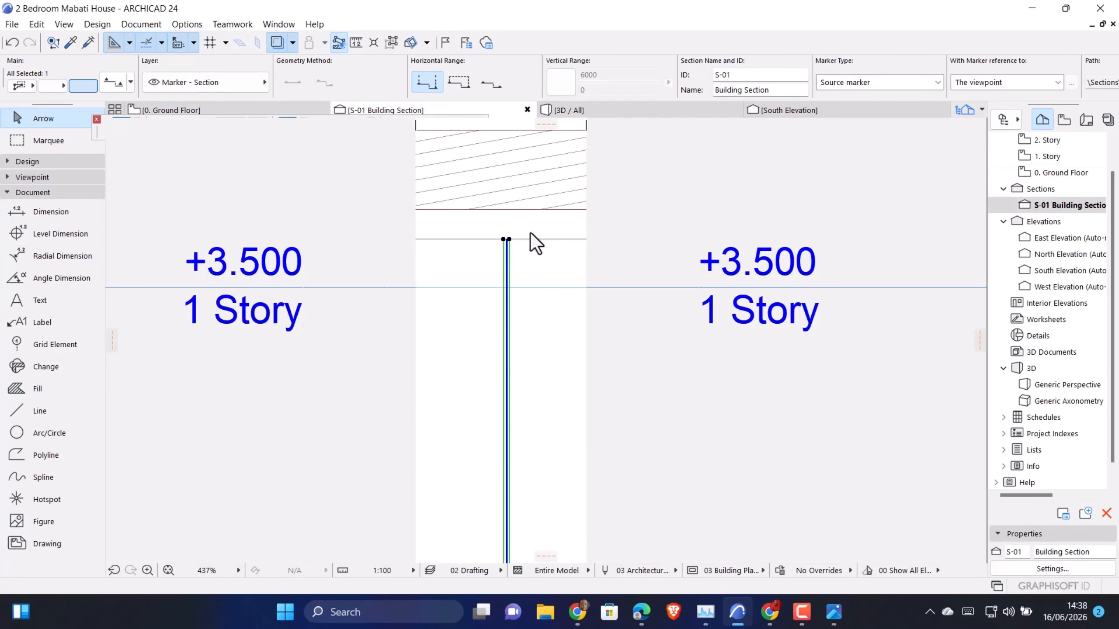
scroll(517, 320, "down", 6)
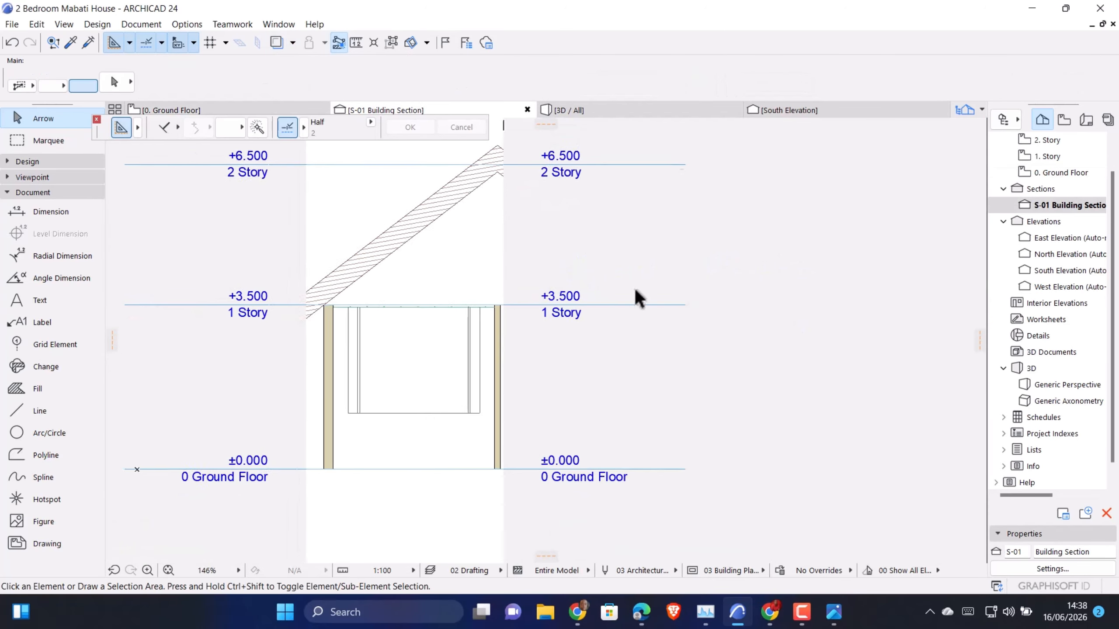
scroll(520, 340, "up", 6)
left_click(423, 411)
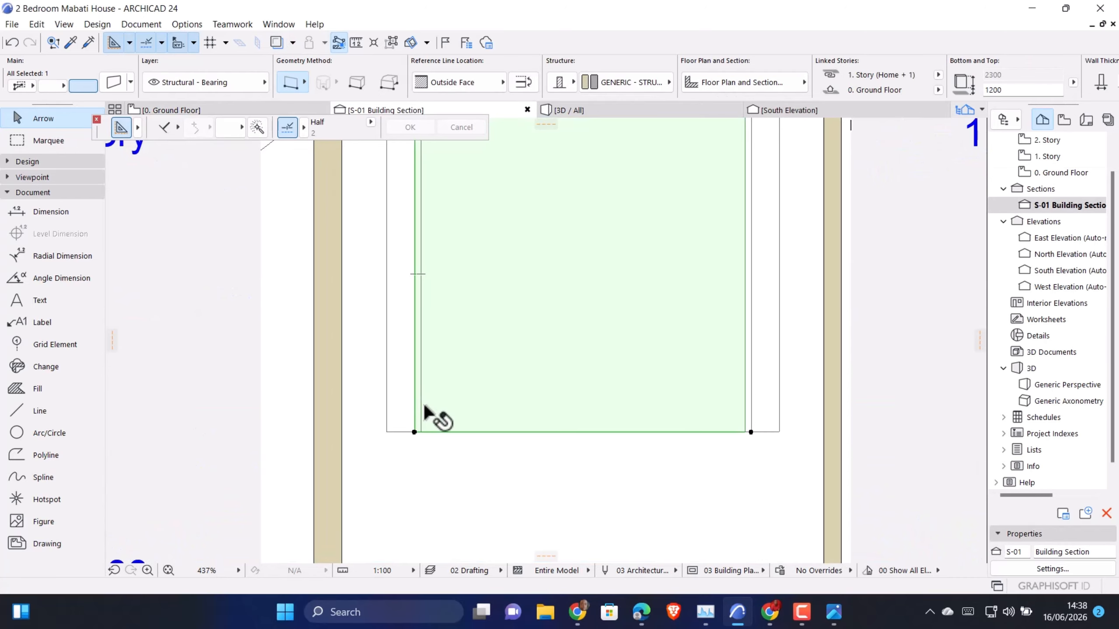
scroll(474, 452, "down", 4)
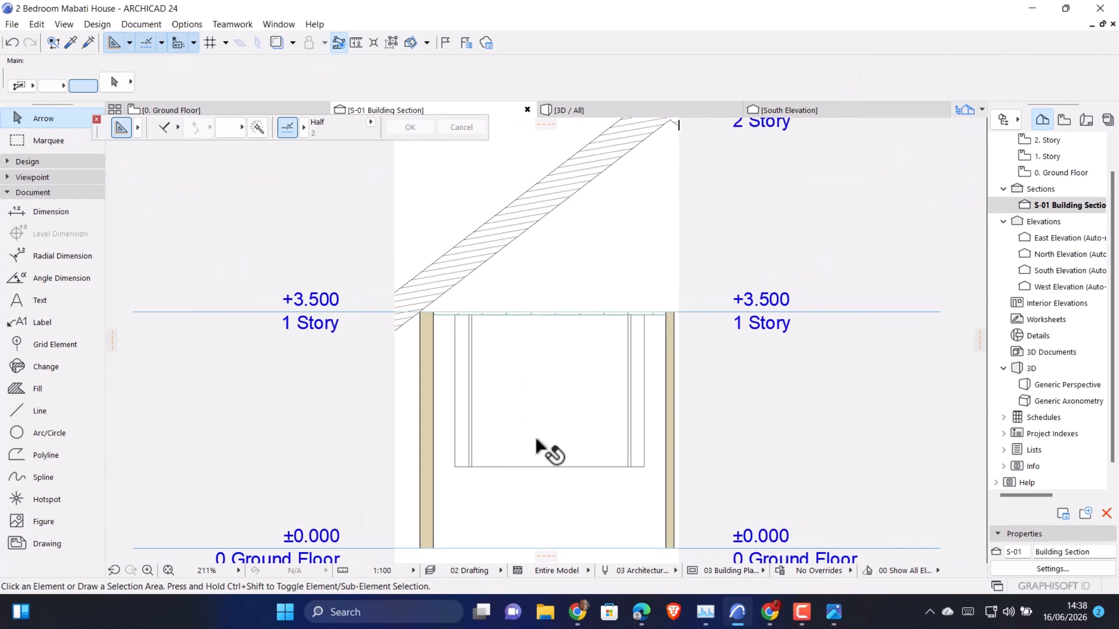
left_click(468, 312)
scroll(477, 475, "up", 1)
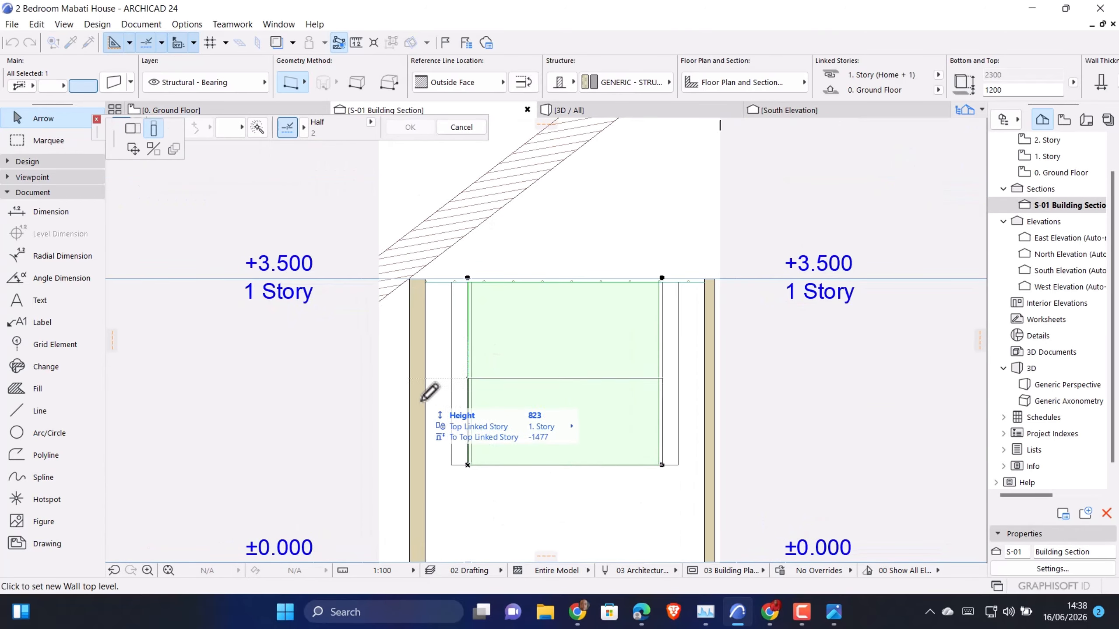
left_click(468, 279)
scroll(467, 278, "up", 5)
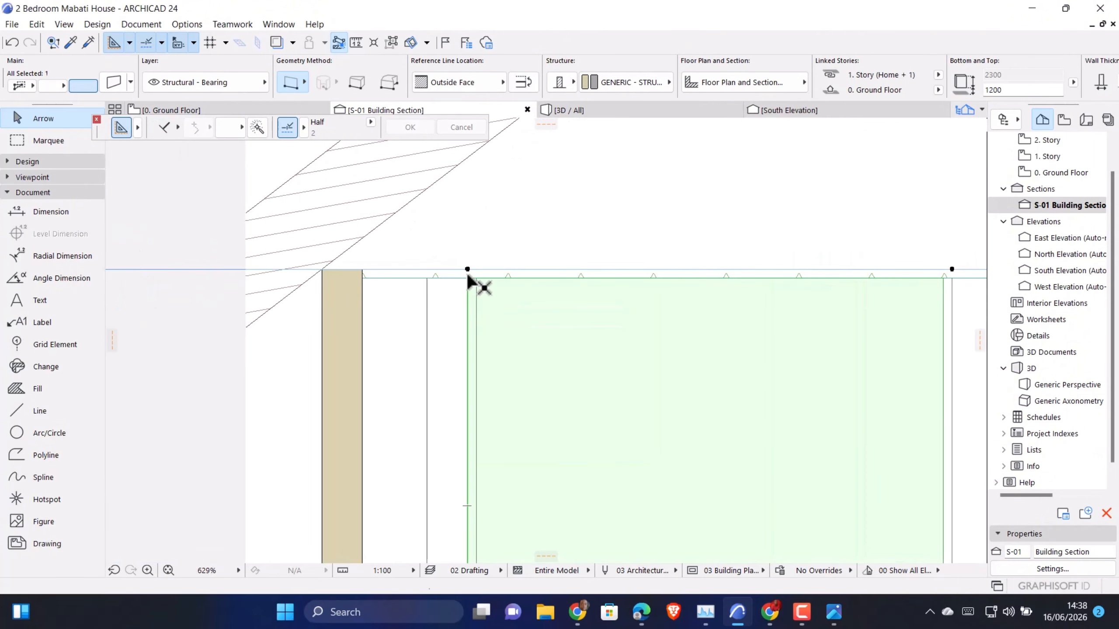
key("Escape")
left_click(528, 330)
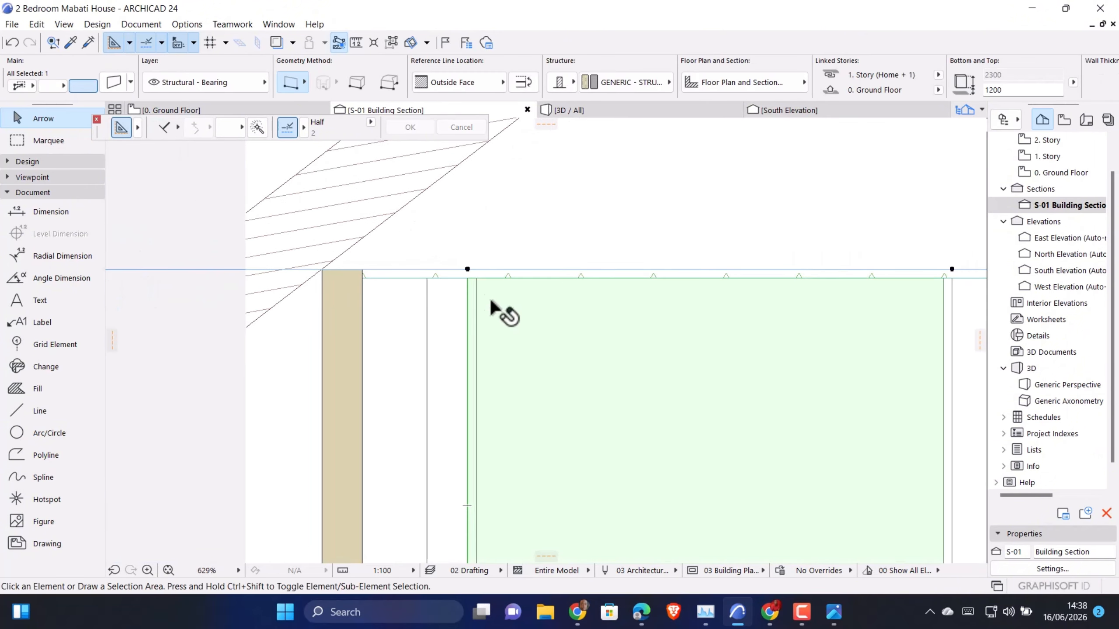
left_click(467, 269)
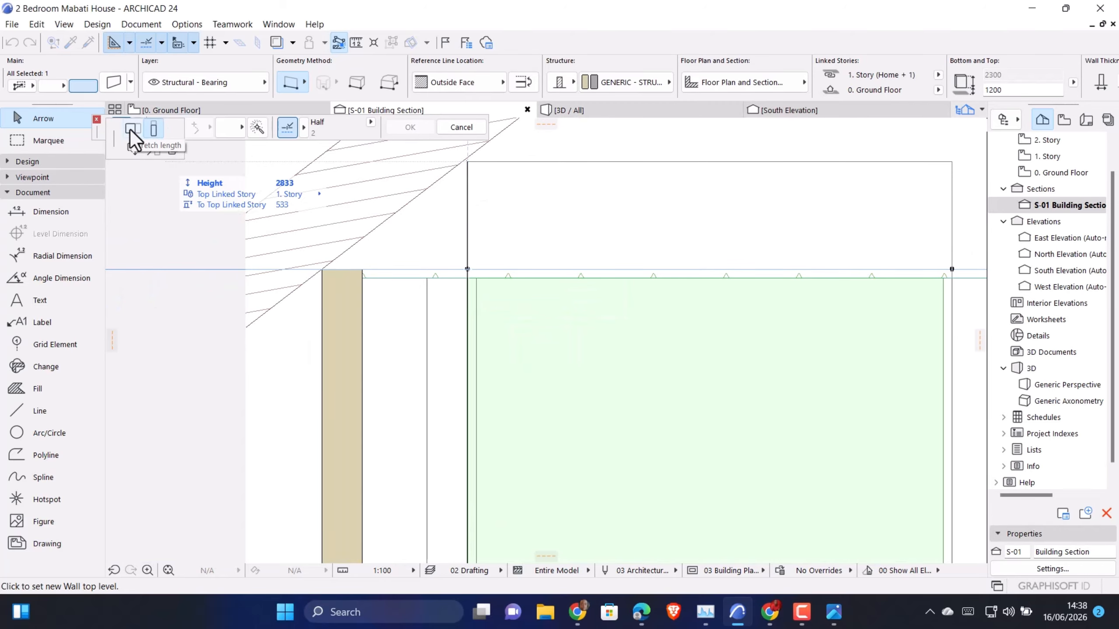
scroll(522, 273, "down", 5)
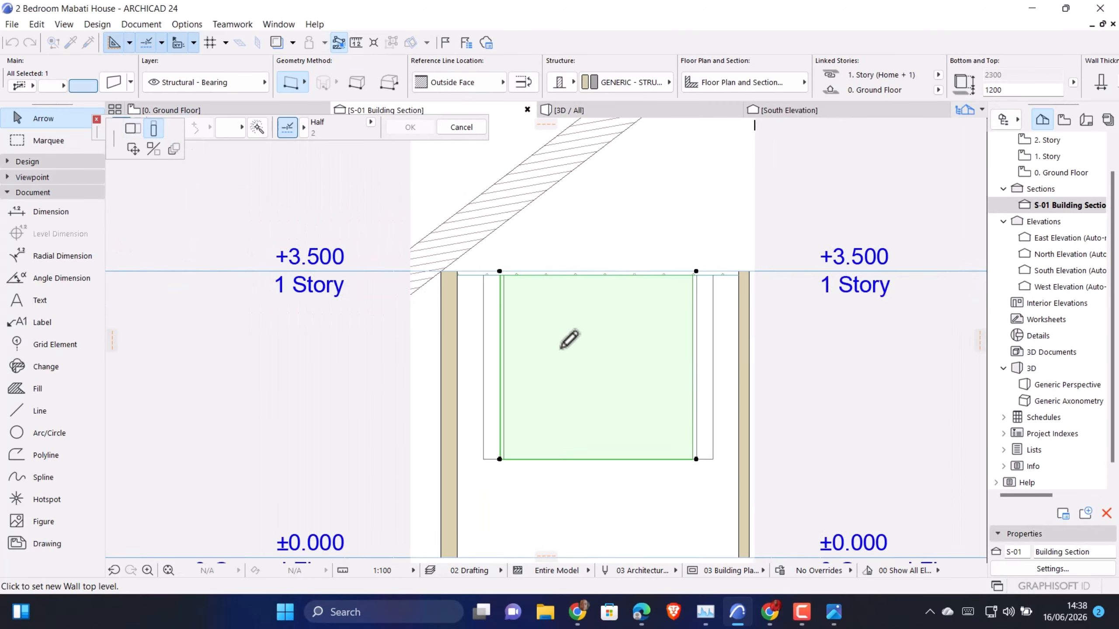
key("Escape")
Set the long thin panel's top offset to -2255, leaving a 45 mm strip along the feature wall's lower edge
double_click(559, 351)
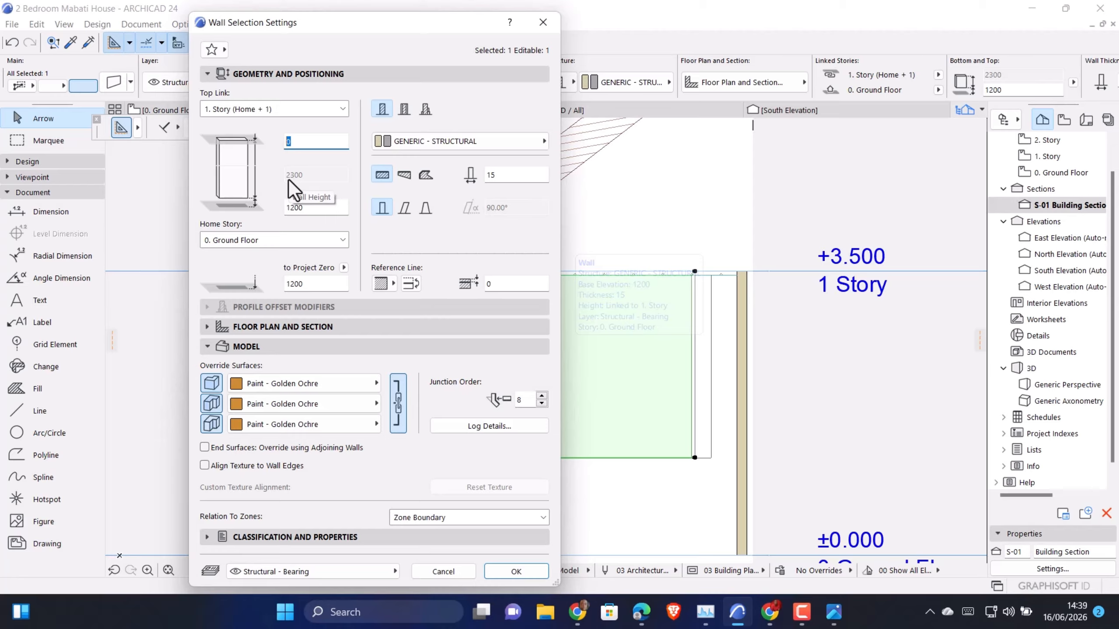
type("2255")
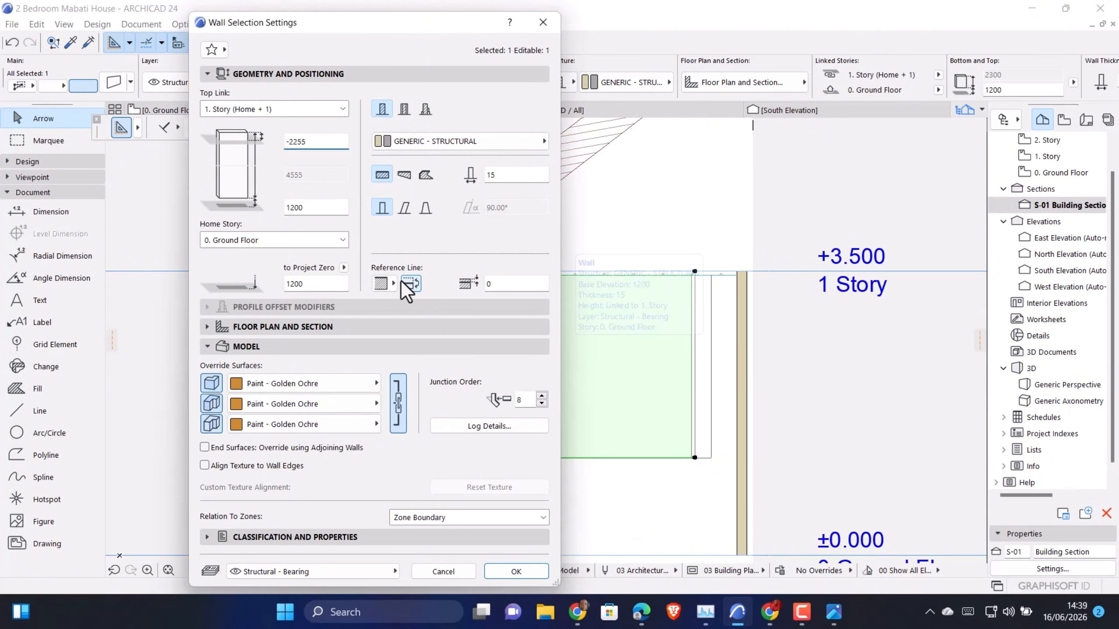
left_click(516, 571)
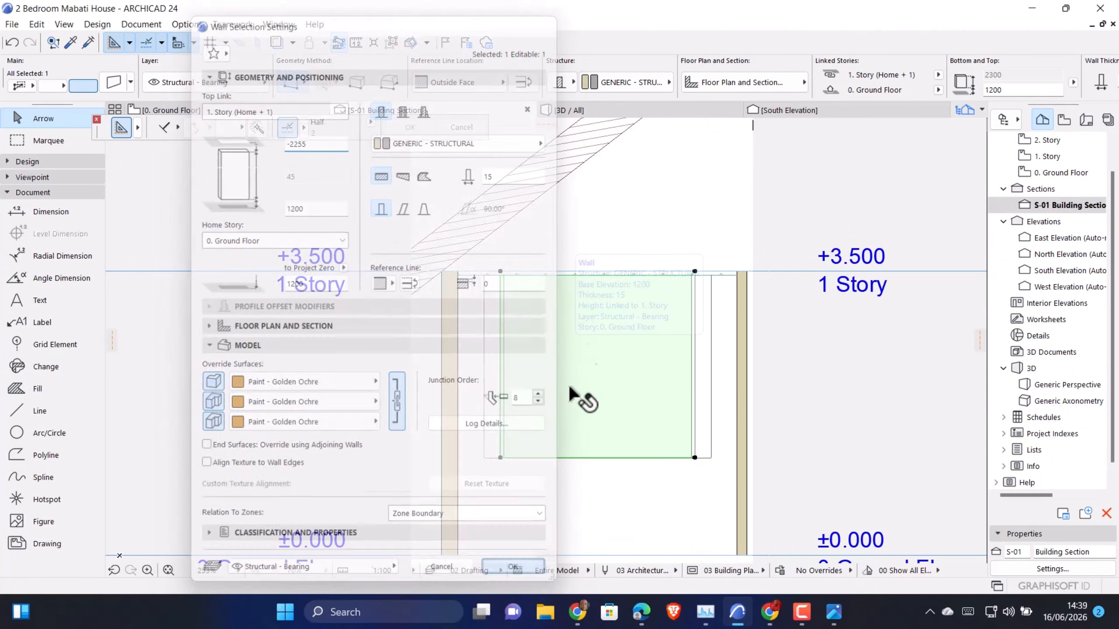
scroll(568, 489, "up", 2)
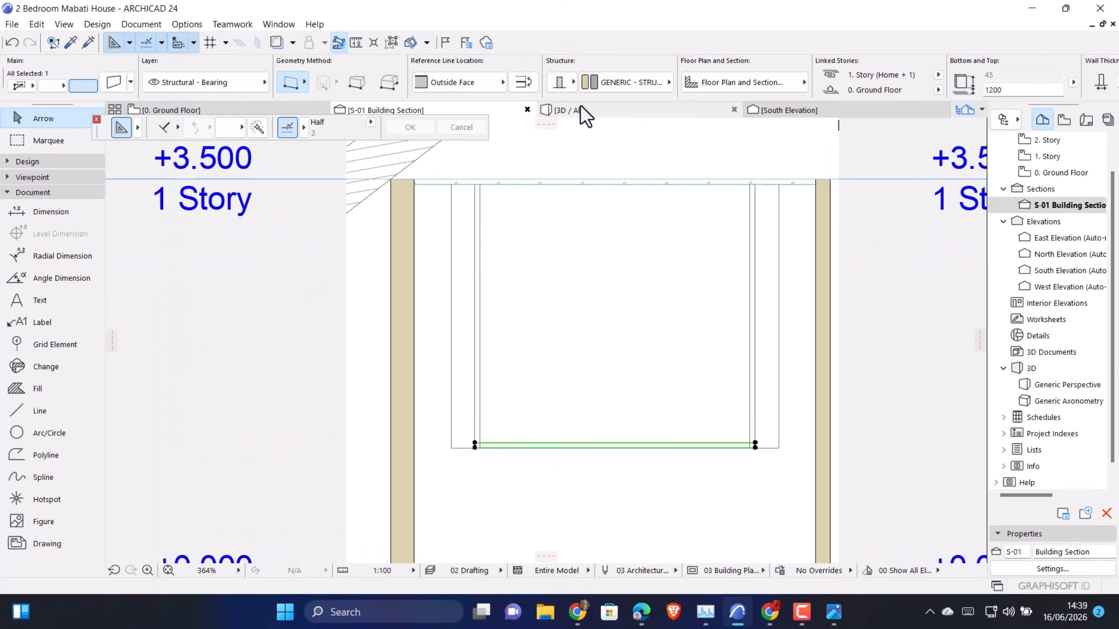
Draw a guide polyline from the white wall's lower-right corner, about 200 mm up and horizontally past the wall's left edge
scroll(754, 448, "up", 1)
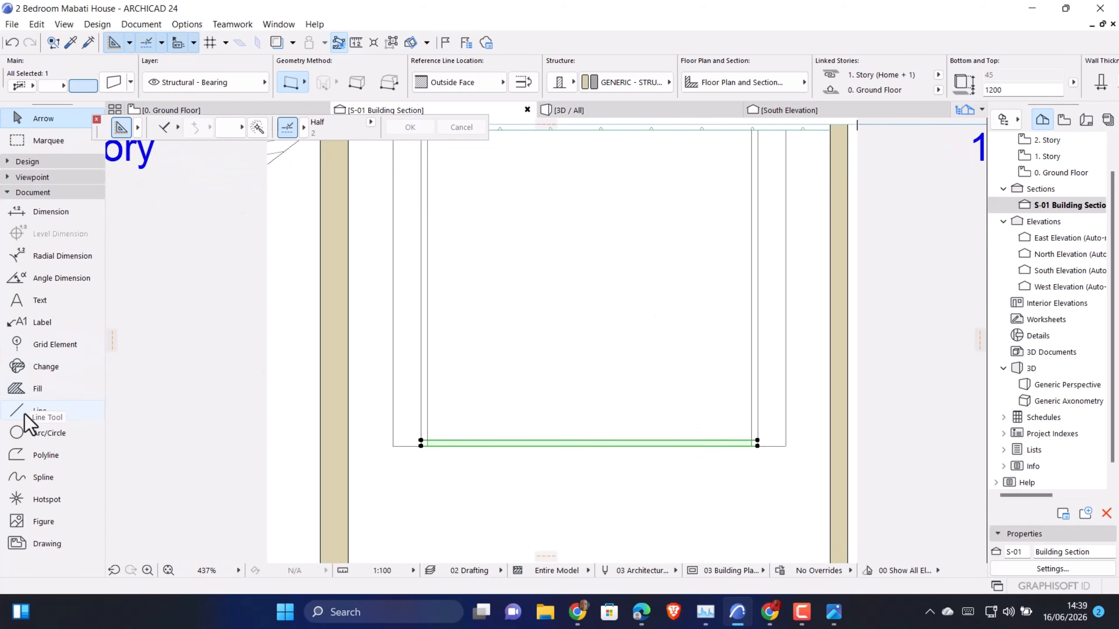
left_click(39, 410)
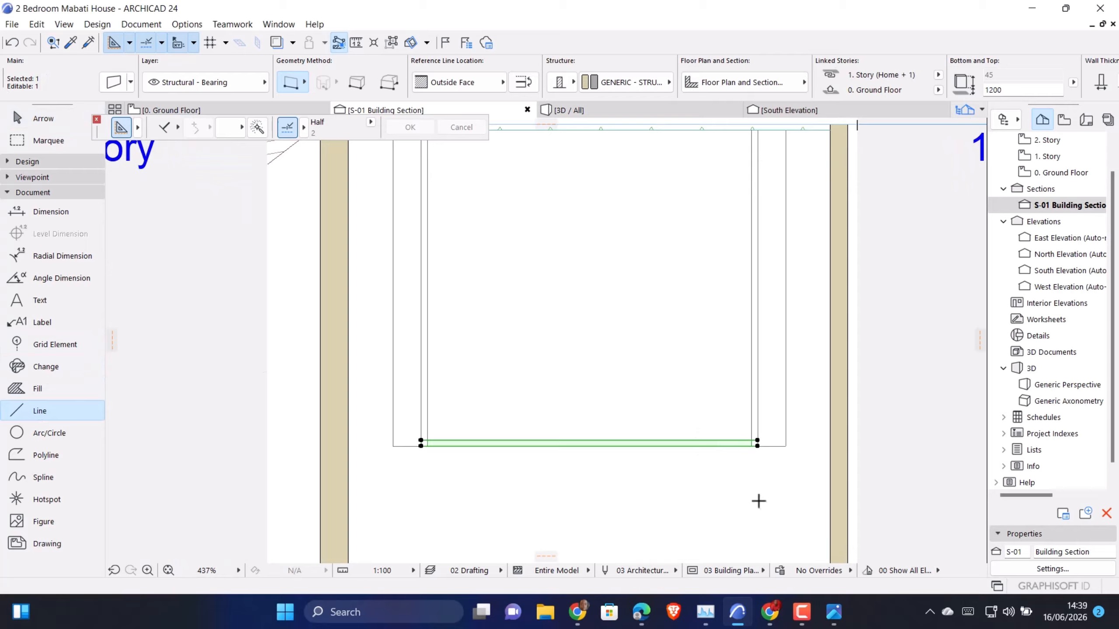
left_click(786, 445)
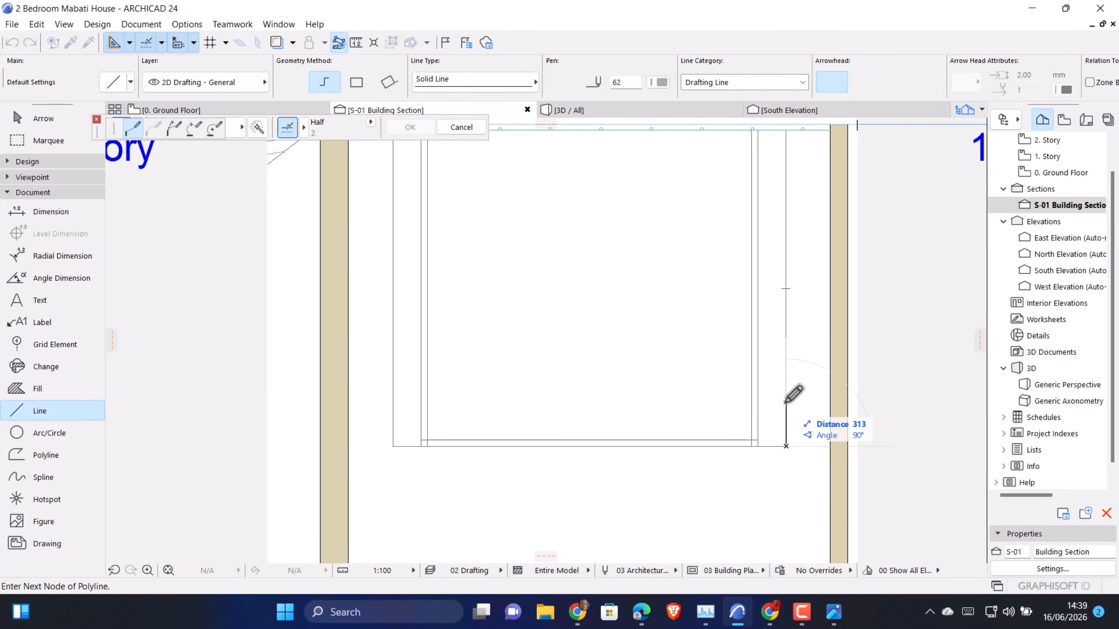
type("200")
key("Return")
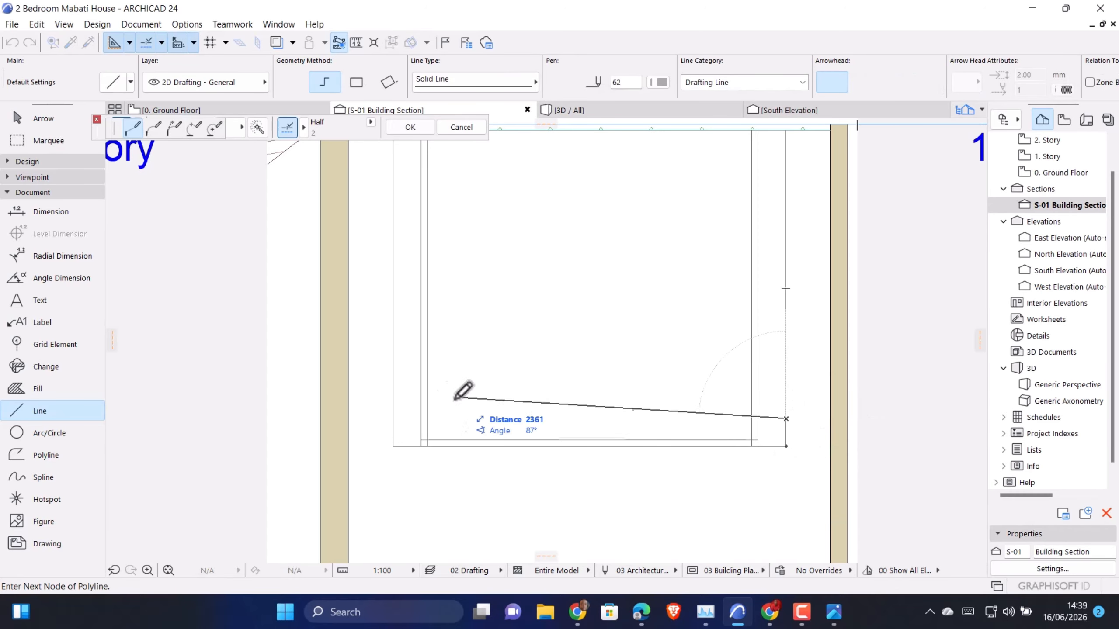
double_click(381, 418)
key("Escape")
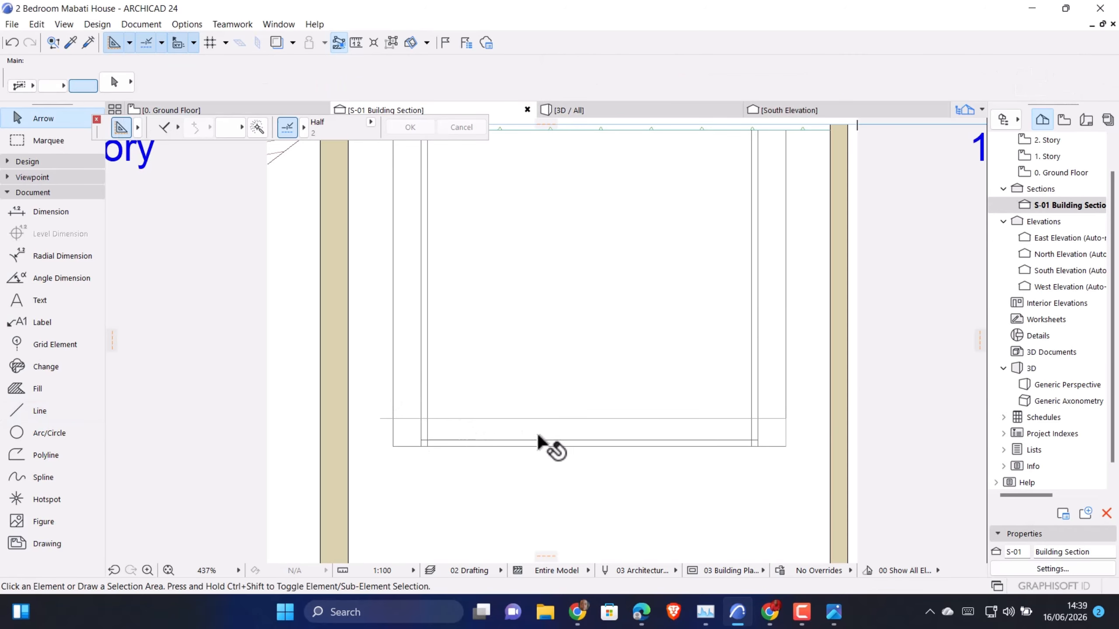
Move the horizontal strip up 200 mm from the white wall's lower edge onto the guide line
left_click(544, 441)
key("ctrl+d")
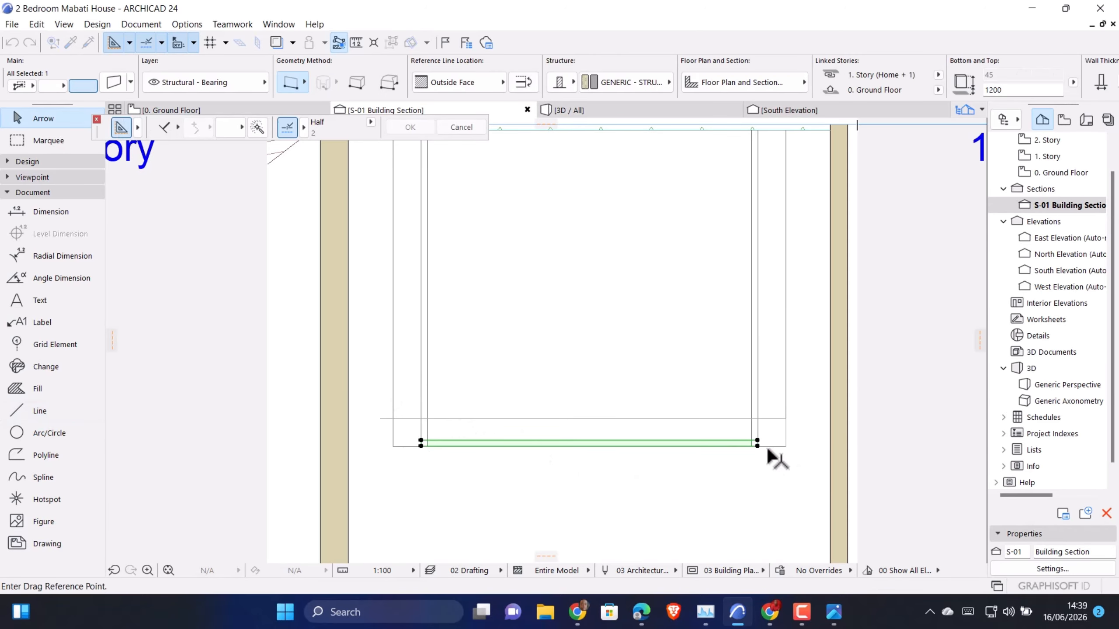
left_click(757, 446)
left_click(757, 419)
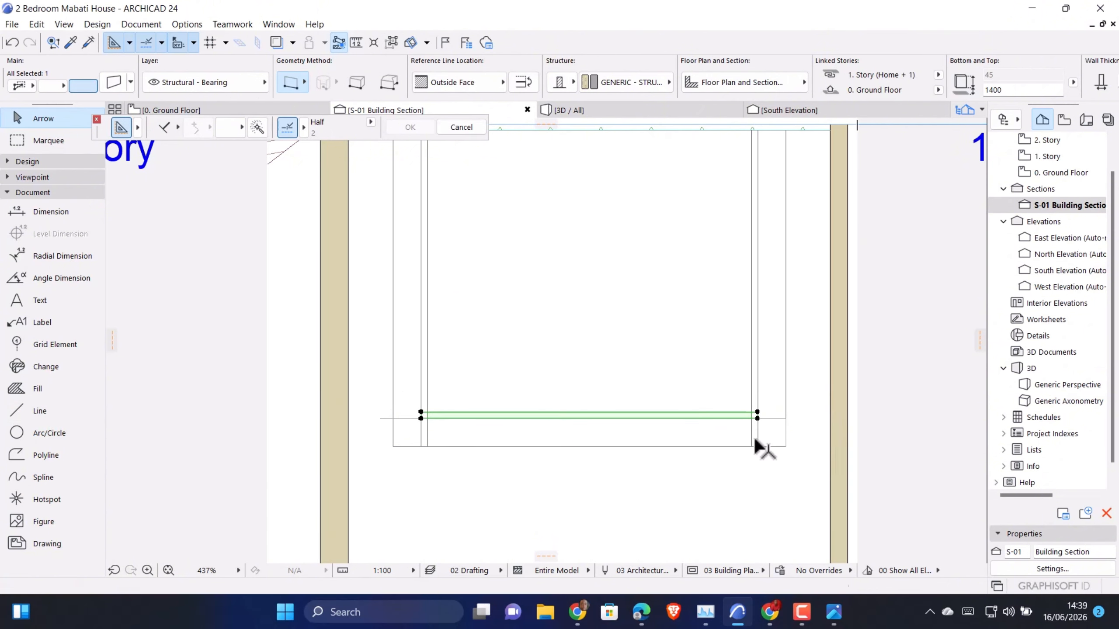
Move both vertical strips up to a base elevation of 1445, so their lower ends rest on the horizontal strip
left_click(758, 447)
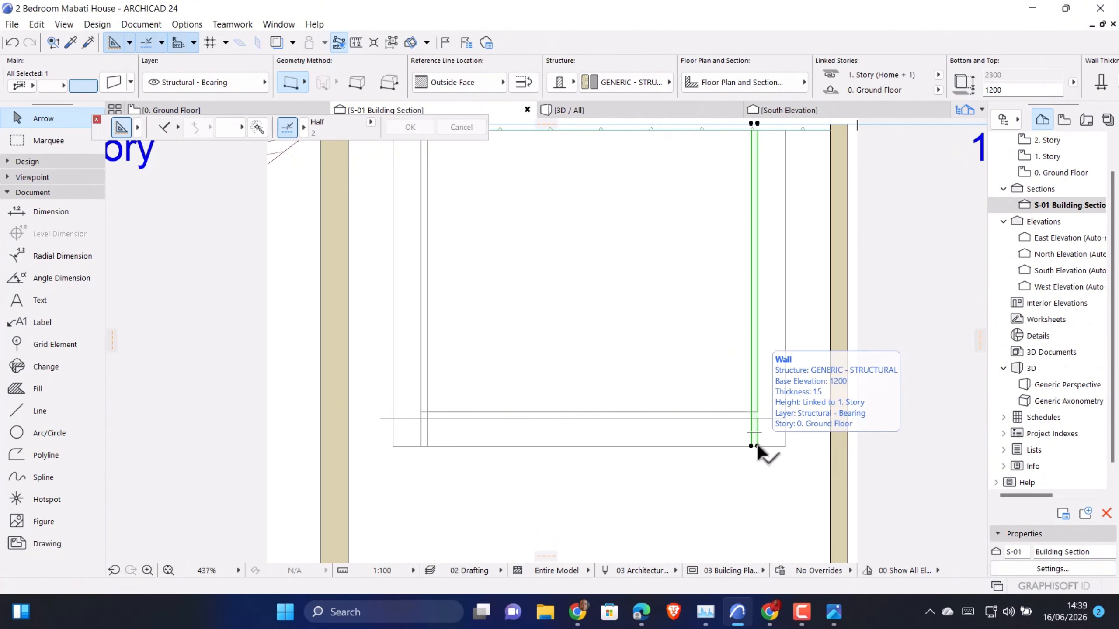
key("ctrl+d")
left_click(757, 446)
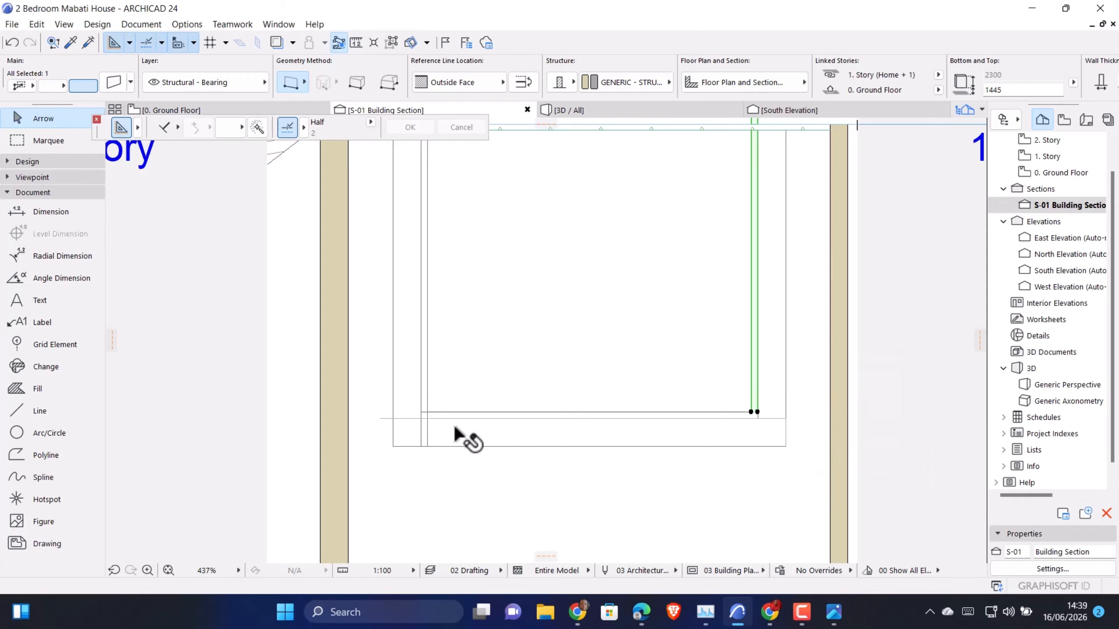
left_click(427, 446)
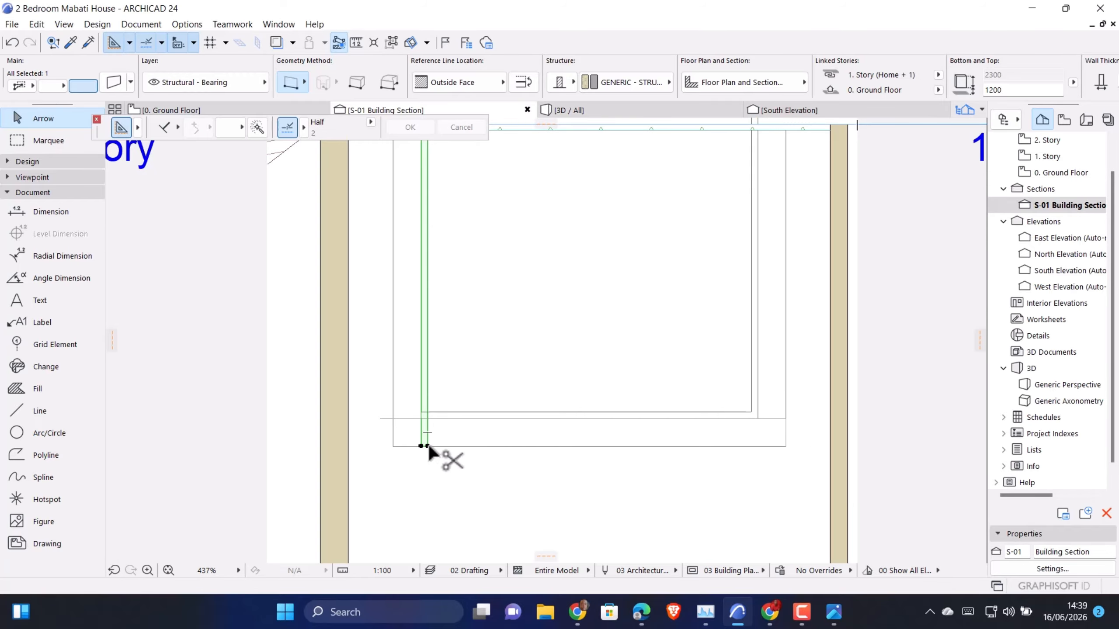
key("ctrl+d")
left_click(427, 447)
left_click(428, 413)
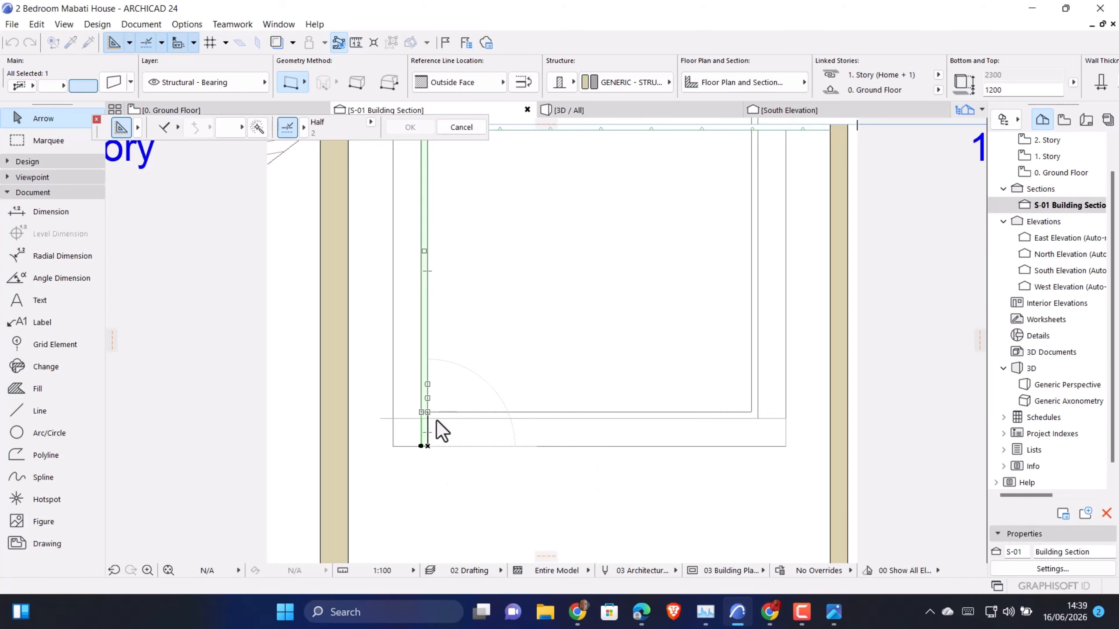
Shorten the upper ends of both vertical strips to the ceiling's underside, giving each a height of 2010
scroll(469, 462, "down", 4)
scroll(449, 291, "up", 5)
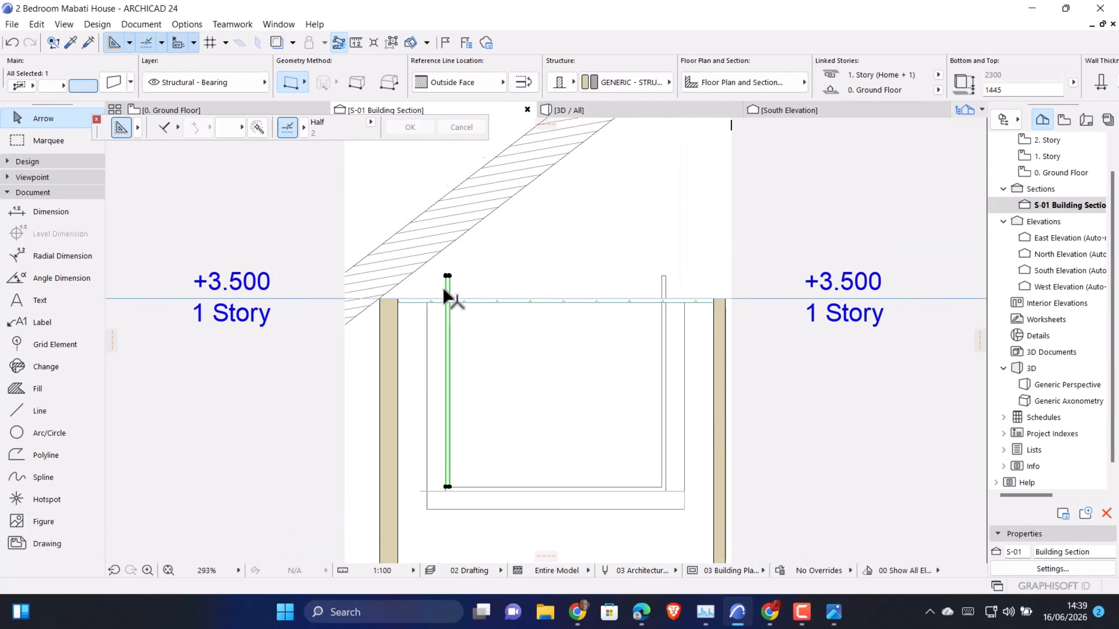
left_click(450, 266)
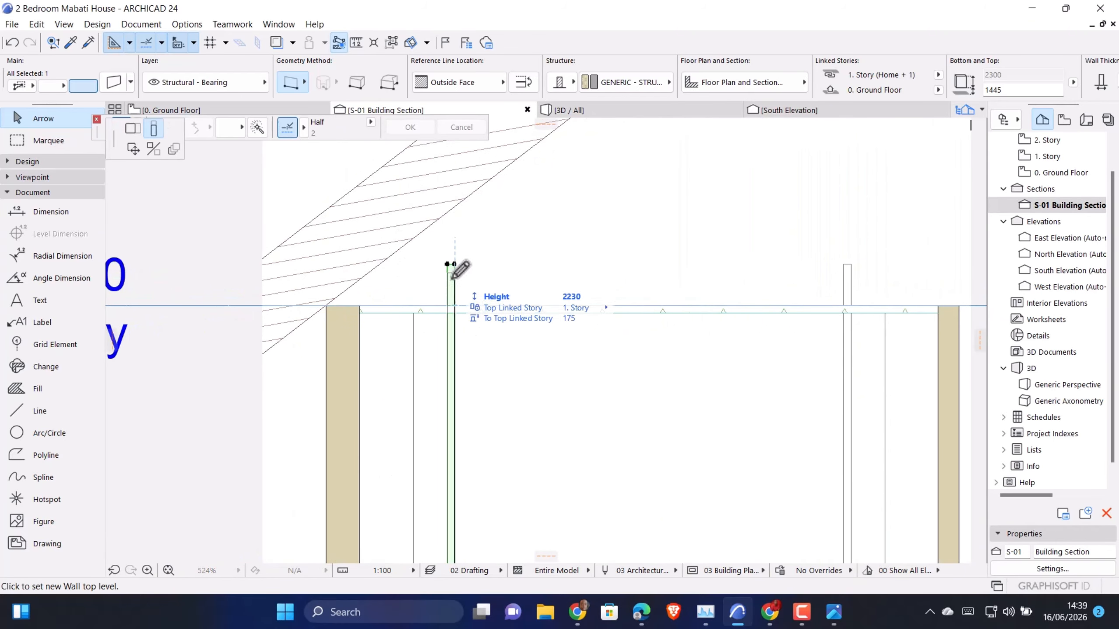
left_click(455, 312)
scroll(442, 341, "down", 4)
scroll(639, 345, "up", 5)
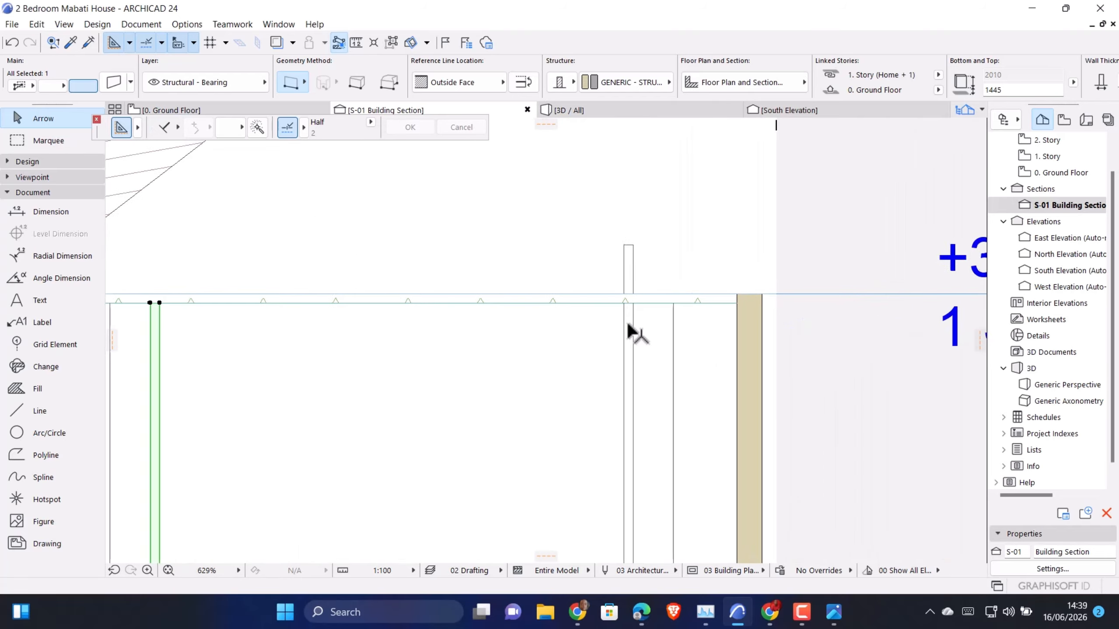
left_click(632, 314)
left_click(633, 245)
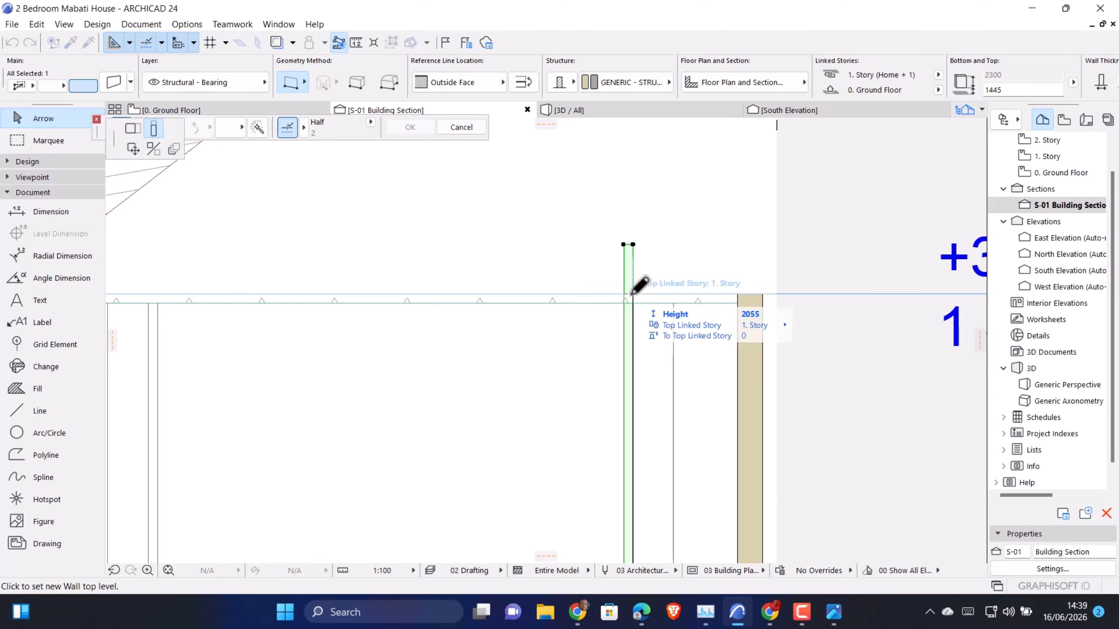
left_click(632, 302)
Examine the raised golden ochre frame on the white feature wall in the 3D view, from its lower strip to the ceiling
left_click(598, 115)
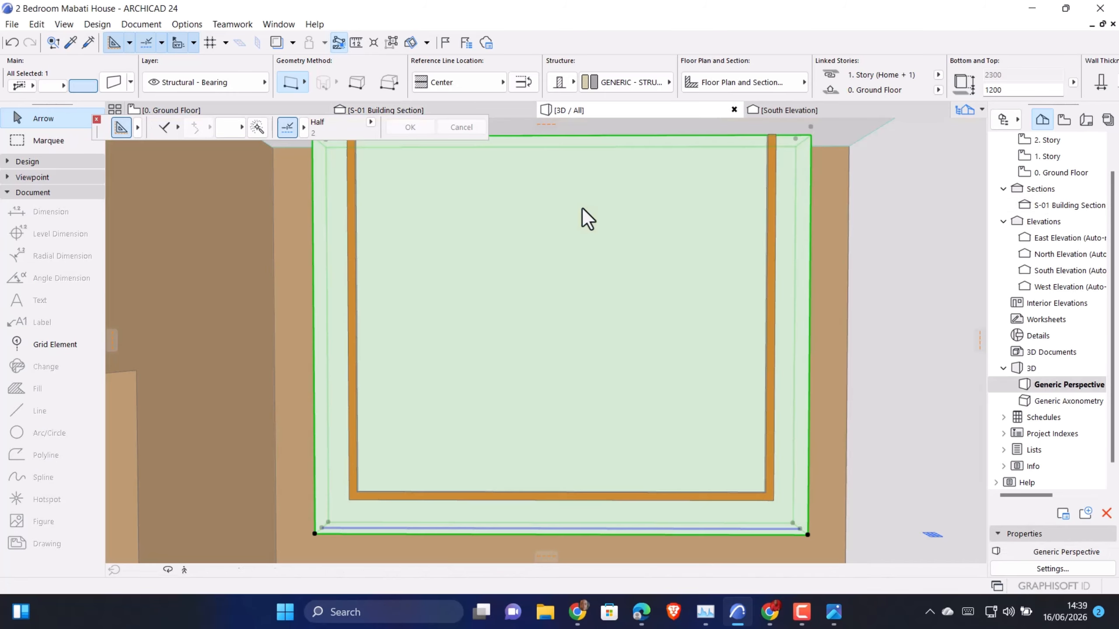
scroll(488, 442, "down", 5)
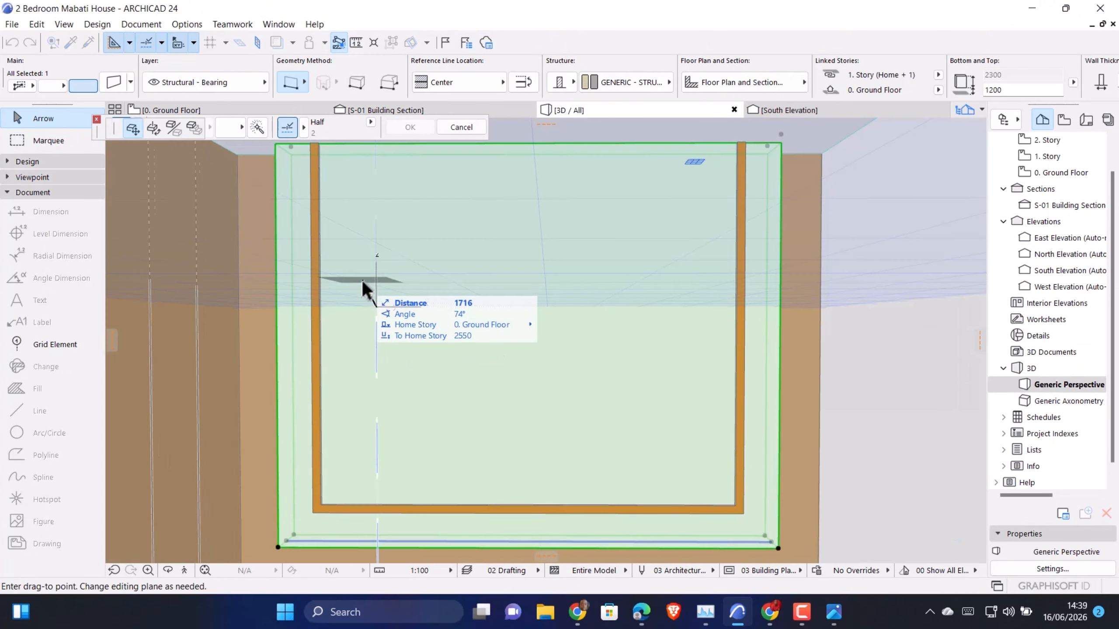
key("Escape")
middle_click_drag(535, 524, 546, 412, "shift")
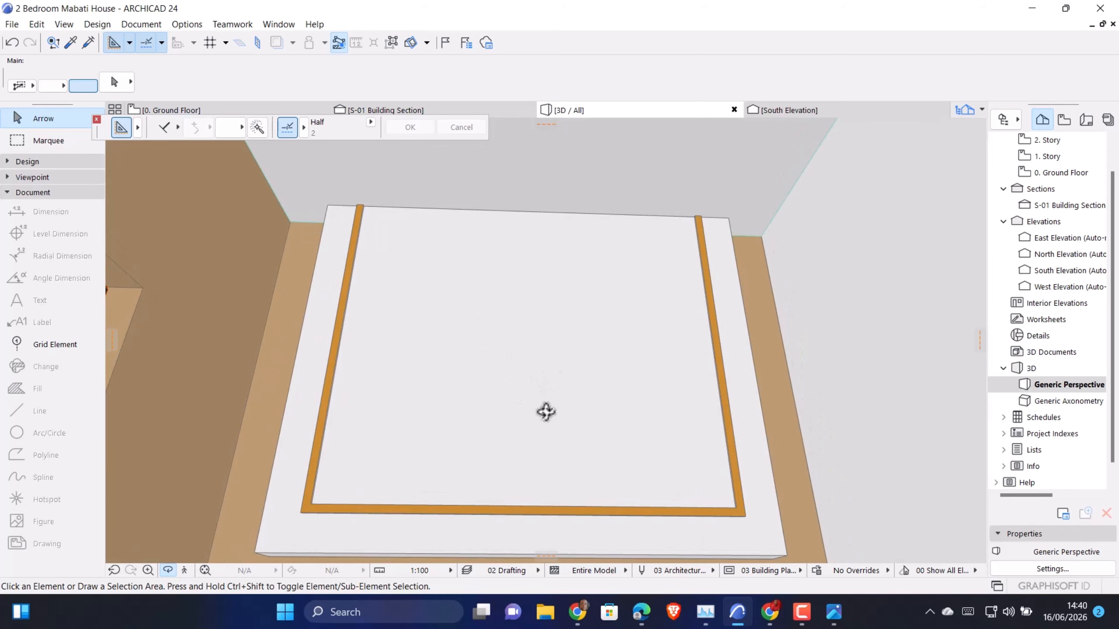
middle_click_drag(541, 346, 546, 386)
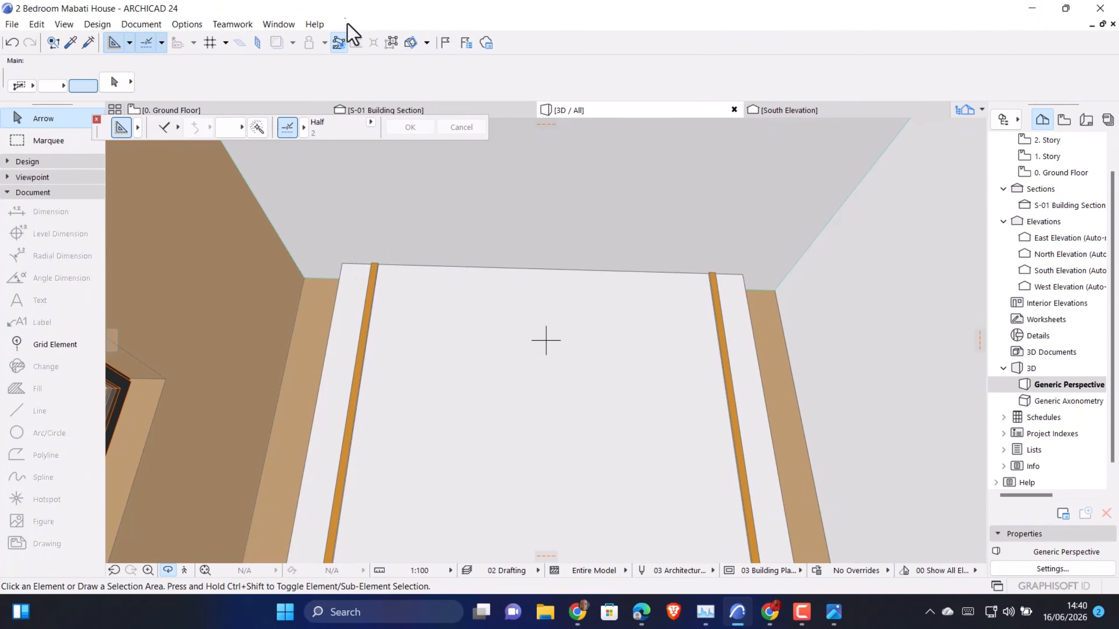
middle_click_drag(607, 295, 608, 364, "shift")
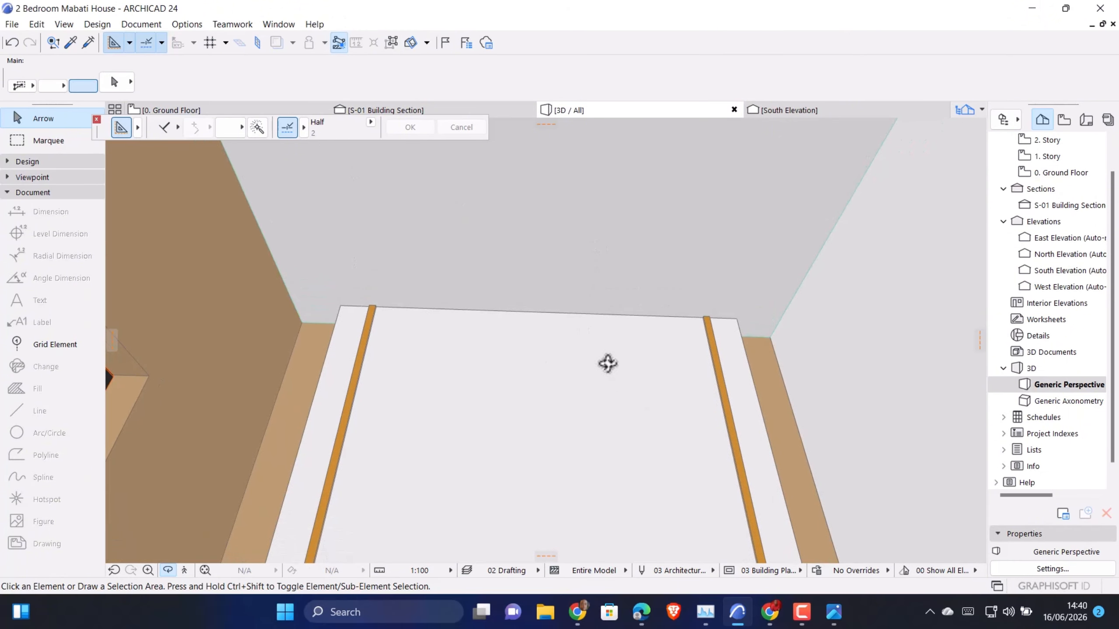
mouse_move(201, 107)
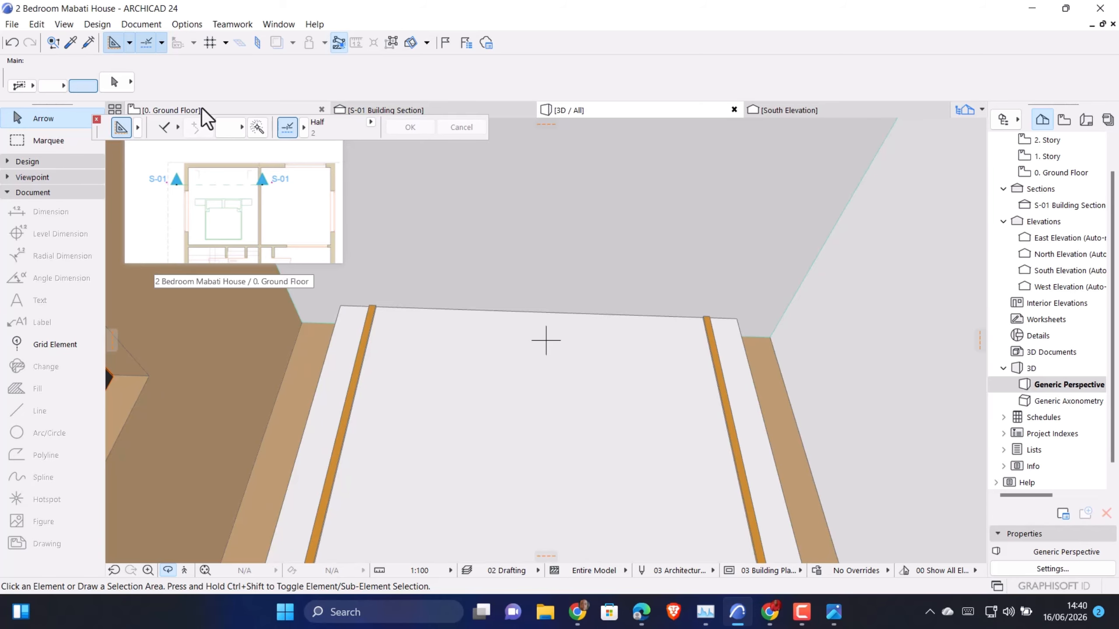
middle_click_drag(615, 311, 614, 354, "shift")
middle_click_drag(634, 423, 642, 450)
scroll(642, 450, "down", 5)
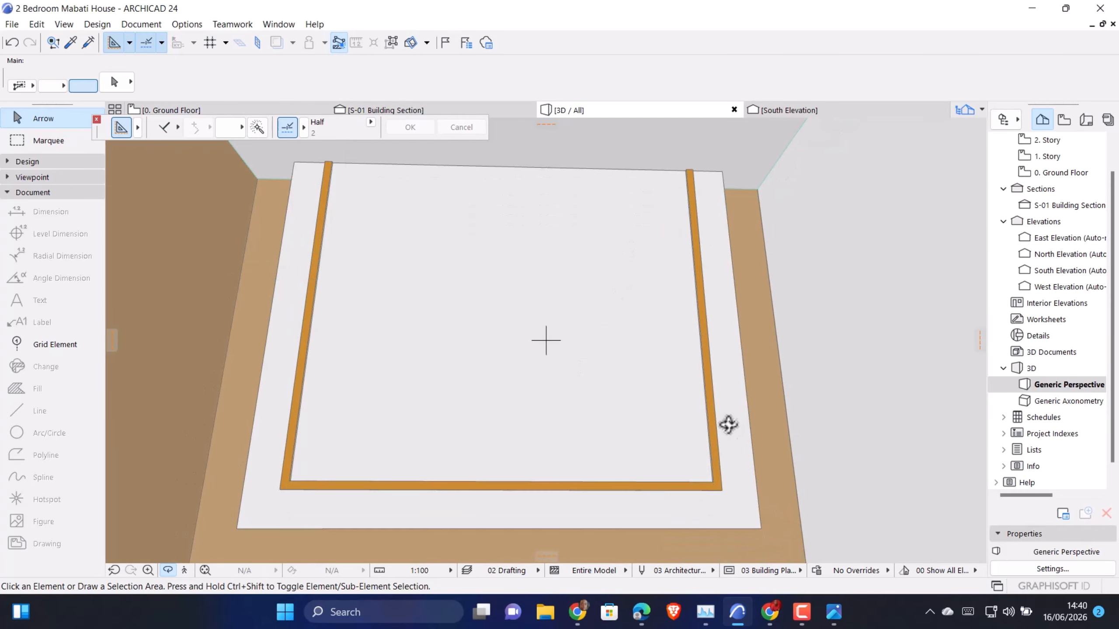
Set the base offset of both vertical golden ochre strips to 0 so they extend down to the ground floor
left_click(711, 419)
left_click(300, 378, "shift")
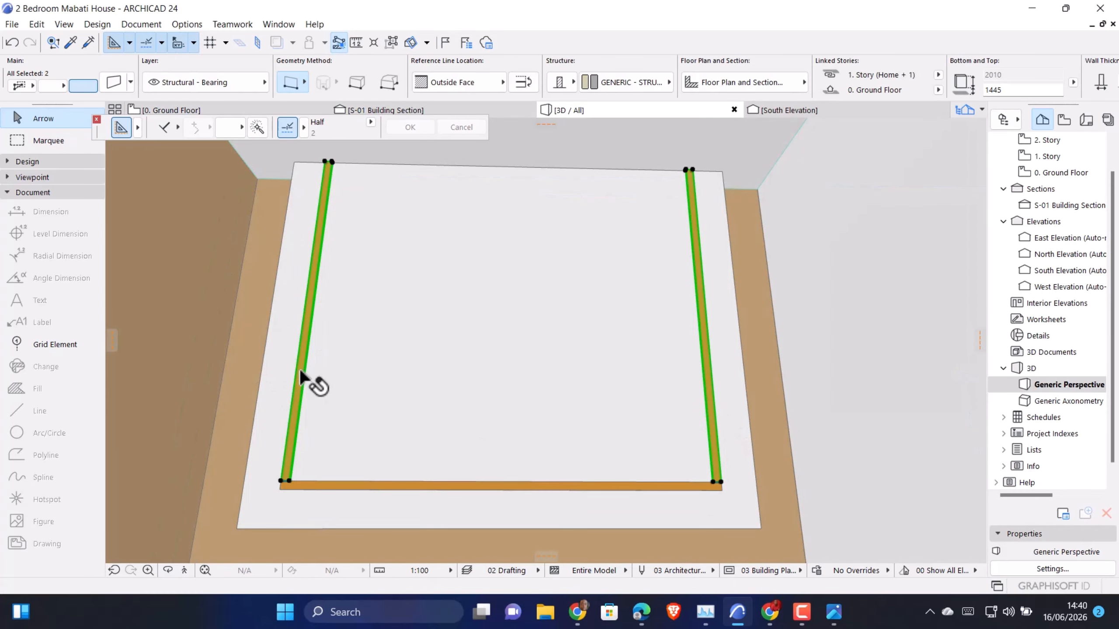
key("ctrl+t")
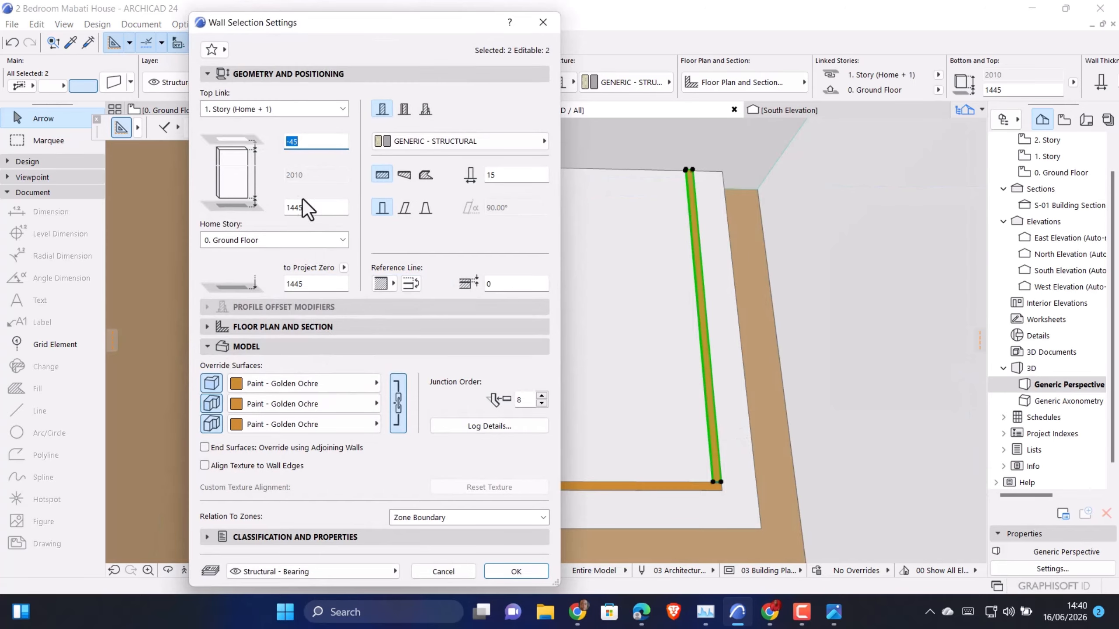
left_click(310, 207)
type("0")
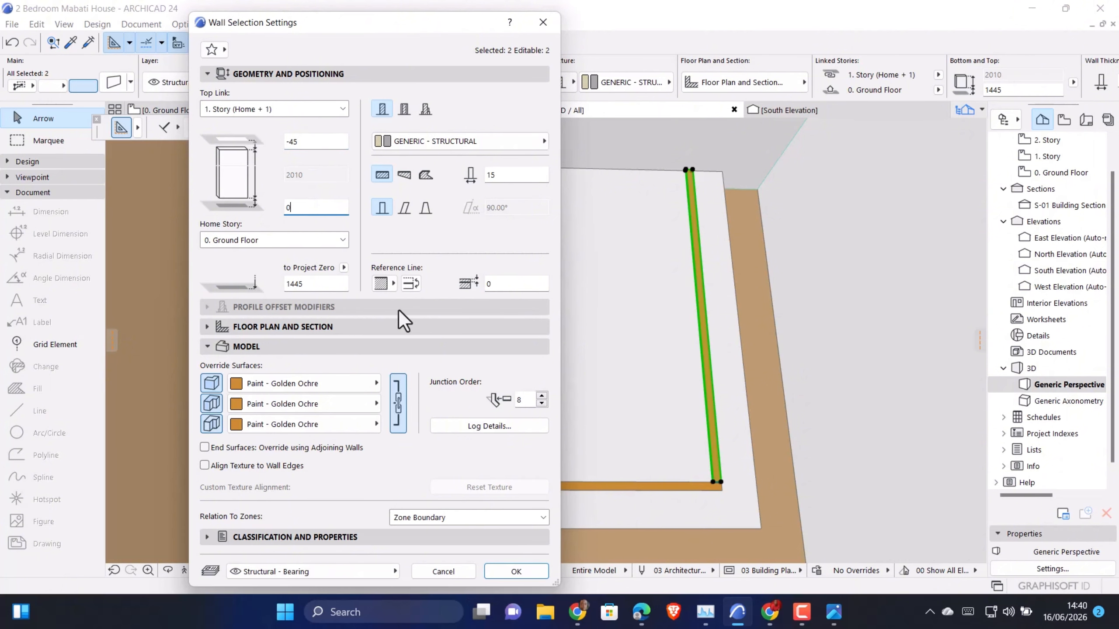
left_click(513, 572)
On the Ground Floor plan, draw a guide line from the left strip's lower-left corner straight down beside the bed
left_click(184, 109)
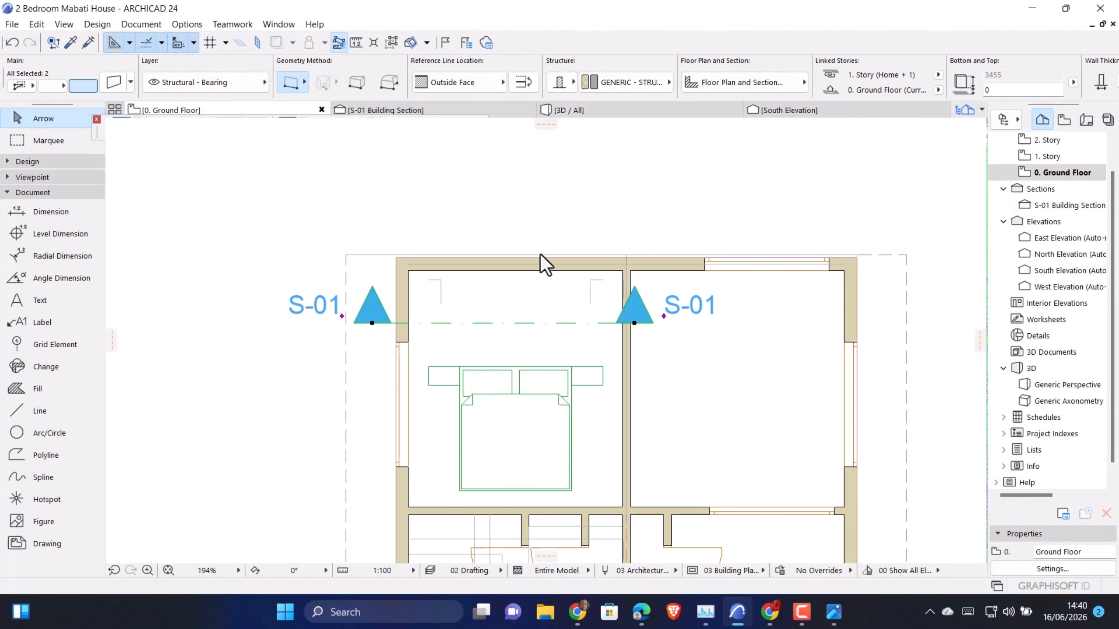
scroll(458, 284, "up", 5)
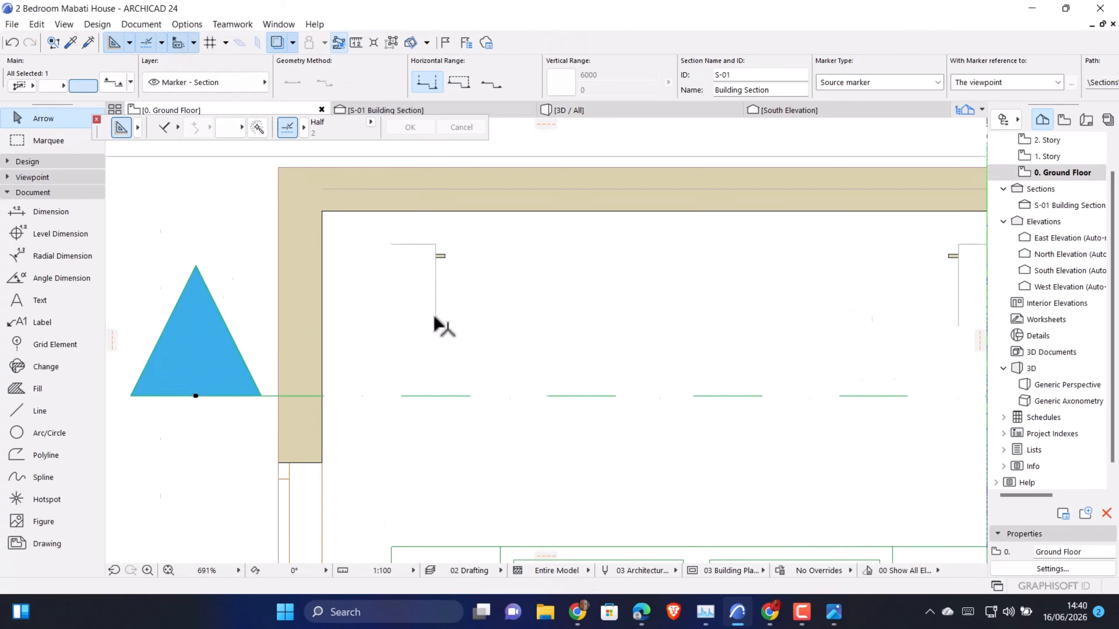
left_click(39, 410)
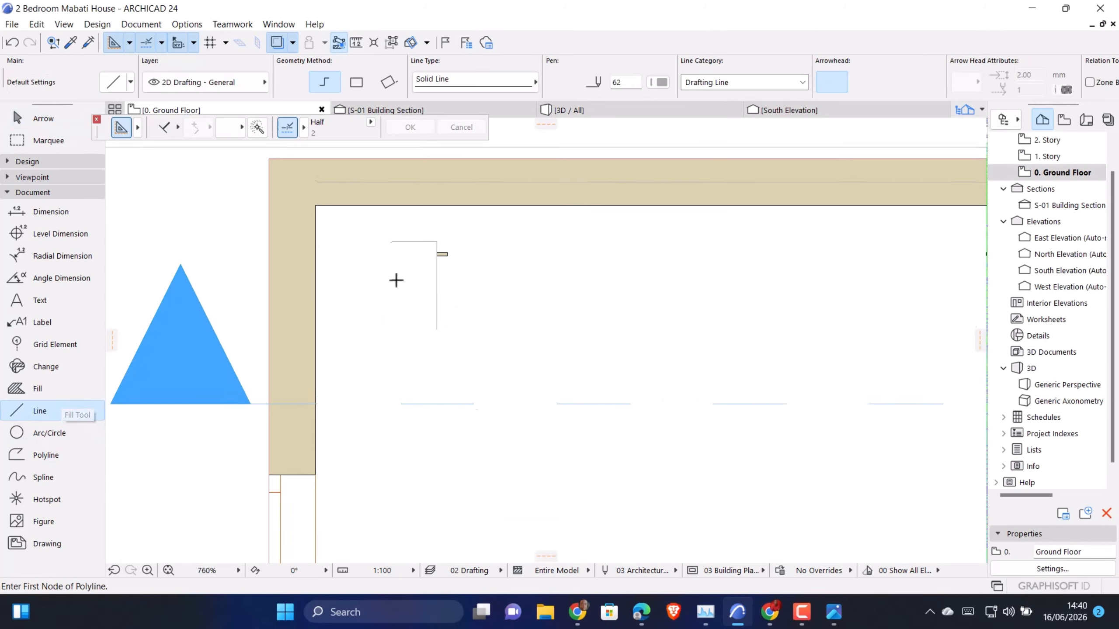
scroll(458, 310, "up", 4)
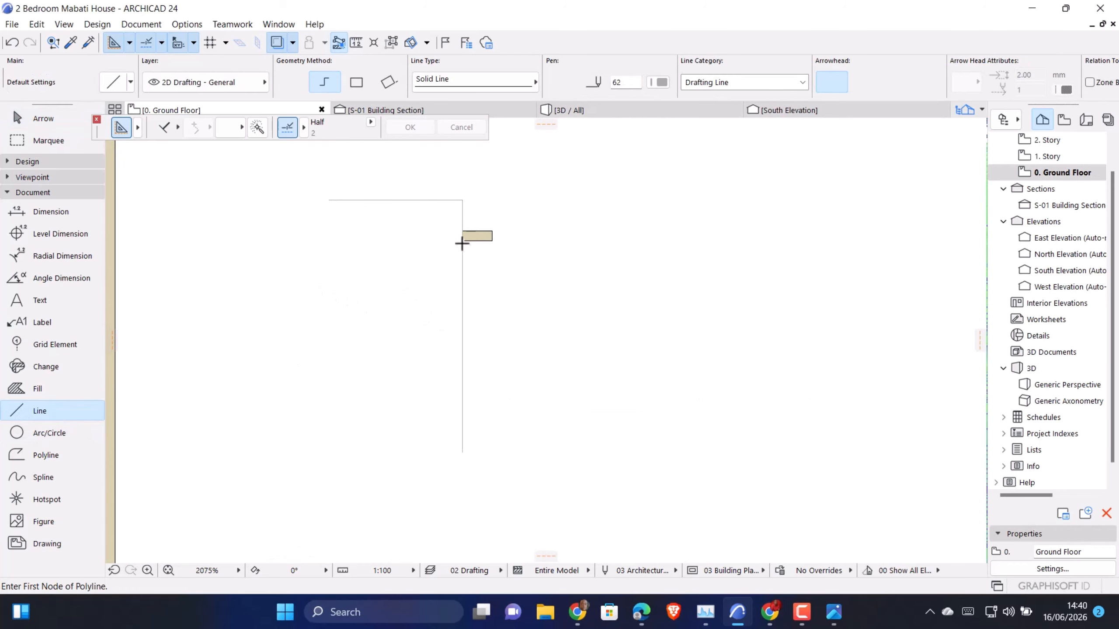
left_click(464, 240)
scroll(454, 191, "down", 8)
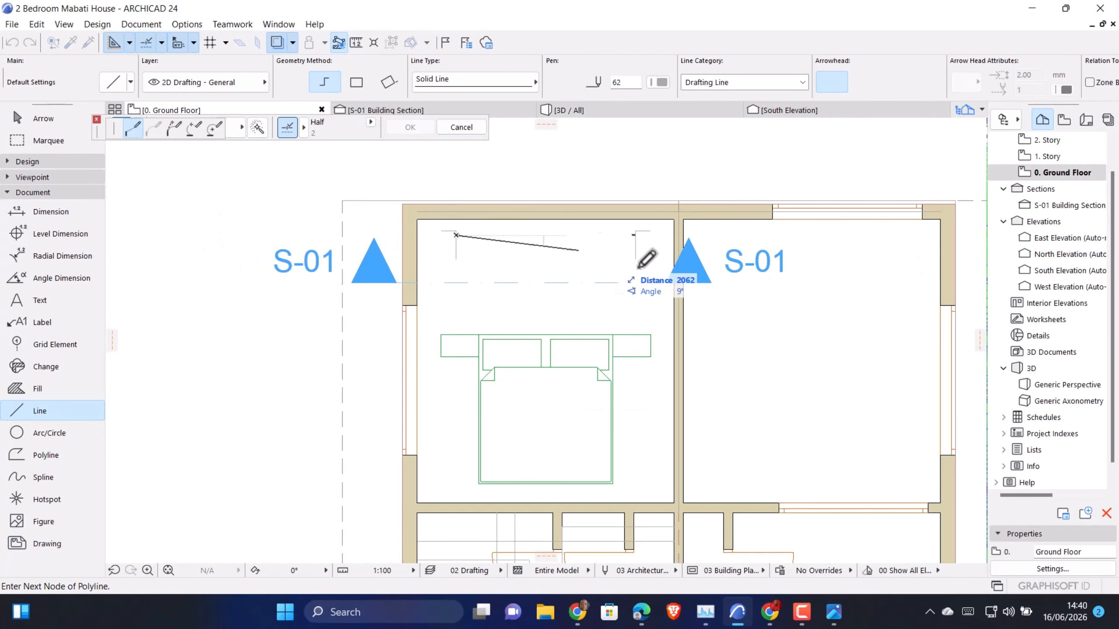
scroll(630, 223, "up", 2)
scroll(669, 229, "up", 3)
scroll(716, 204, "down", 4)
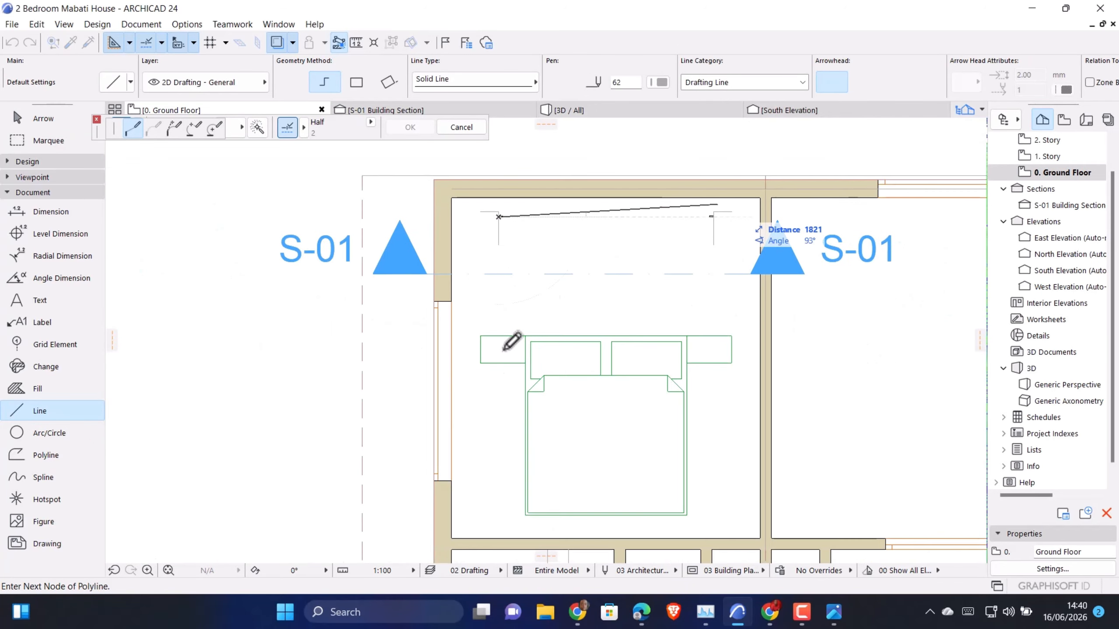
scroll(571, 288, "down", 2)
scroll(547, 365, "up", 2)
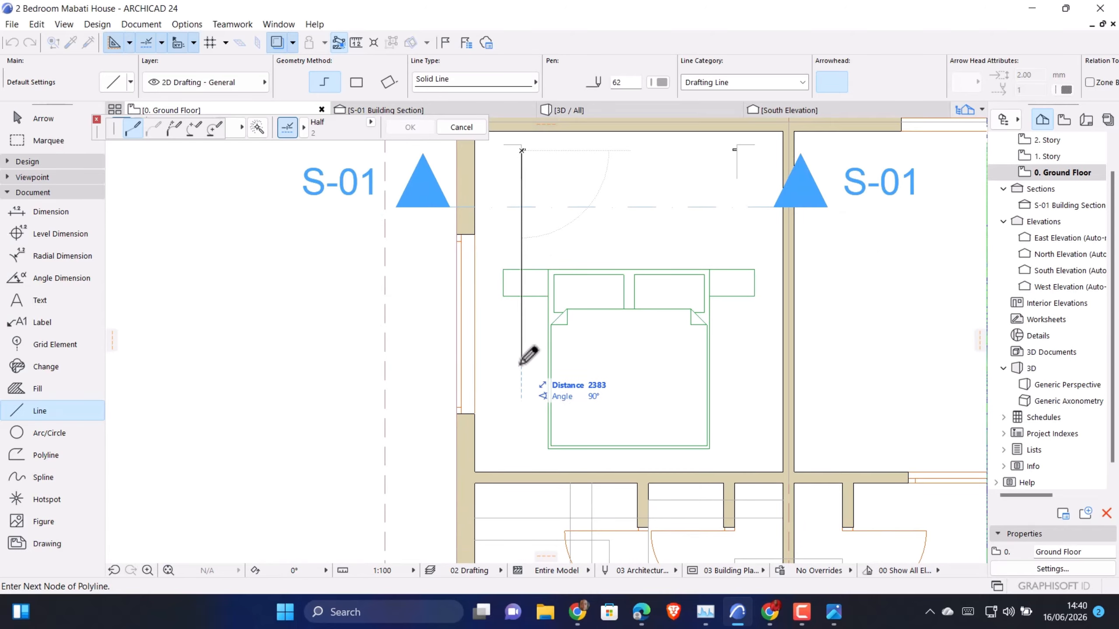
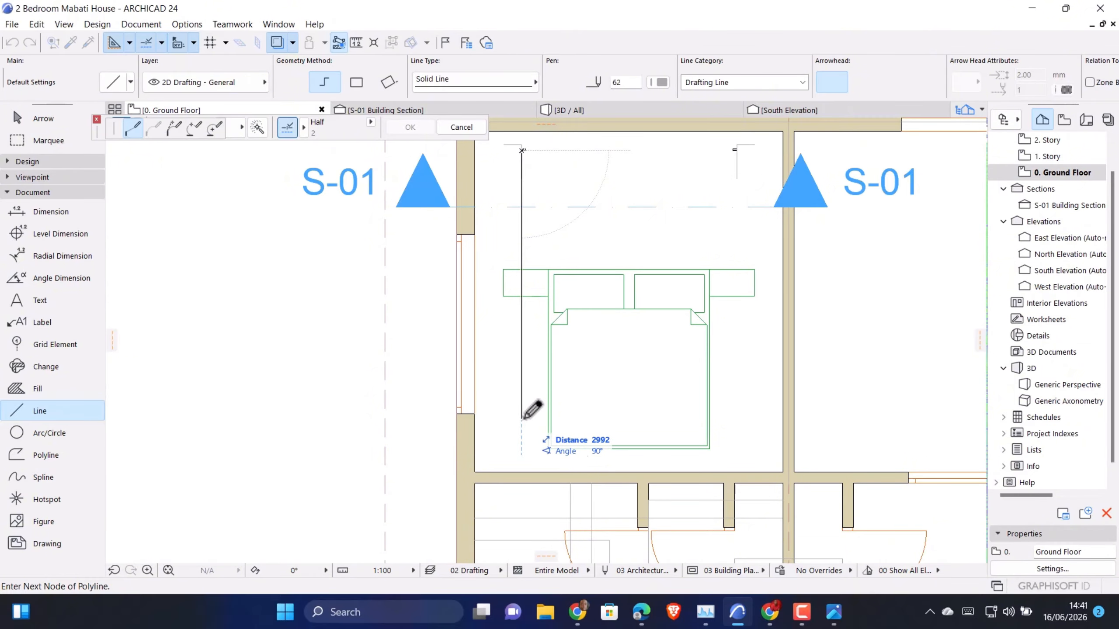
Set the left guide line's length to 3000 and continue it horizontally across the bed until it aligns with the right strip's corner
type("30")
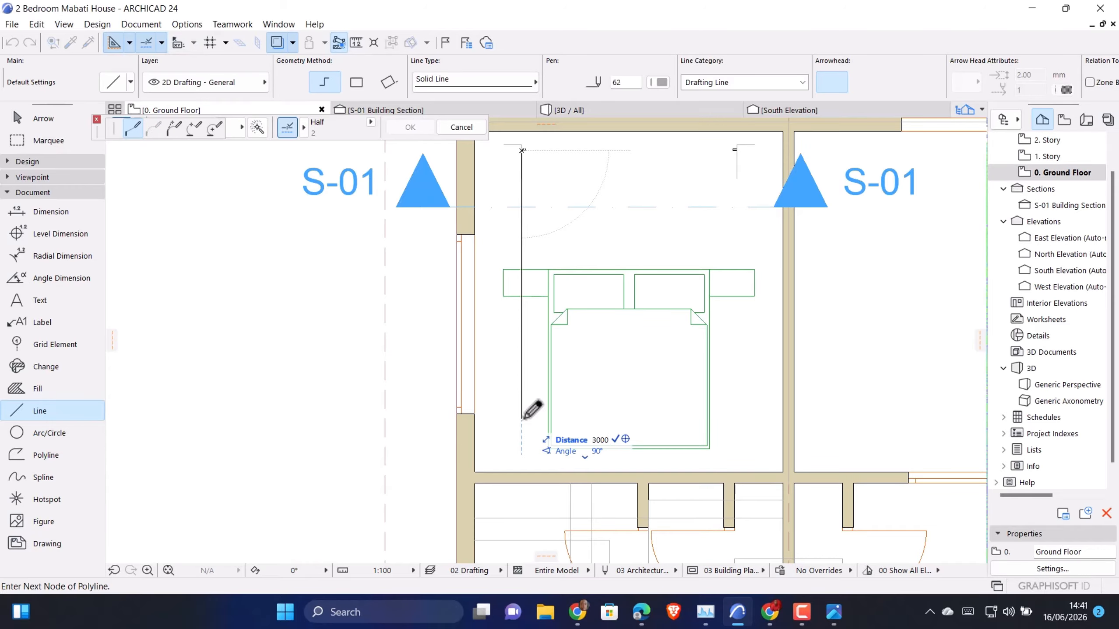
type("00")
key("Return")
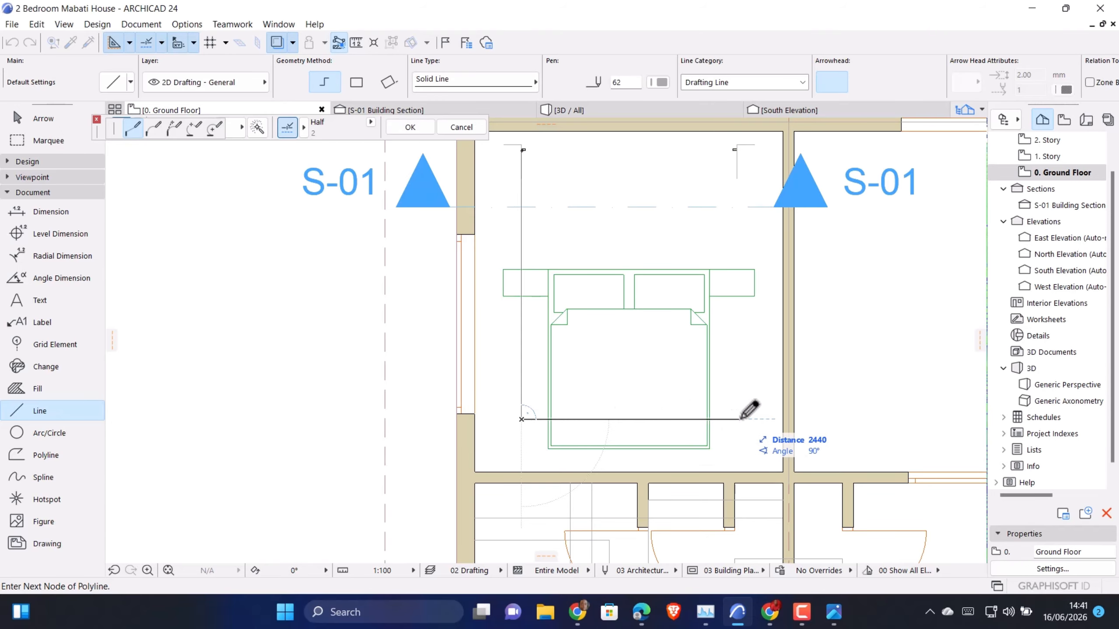
scroll(737, 142, "up", 3)
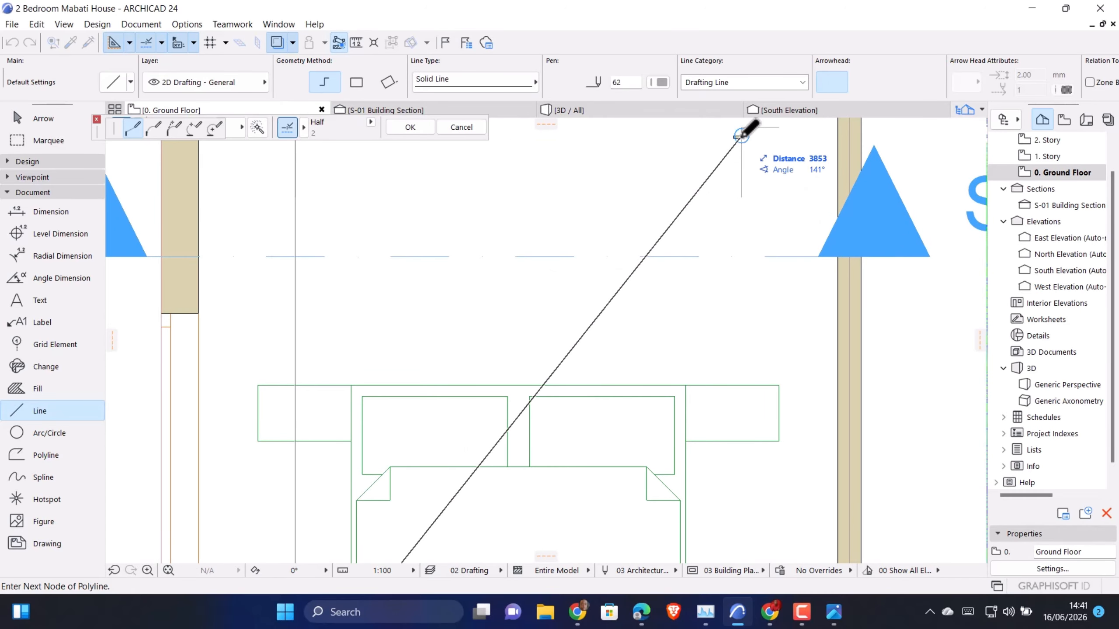
scroll(742, 134, "down", 3)
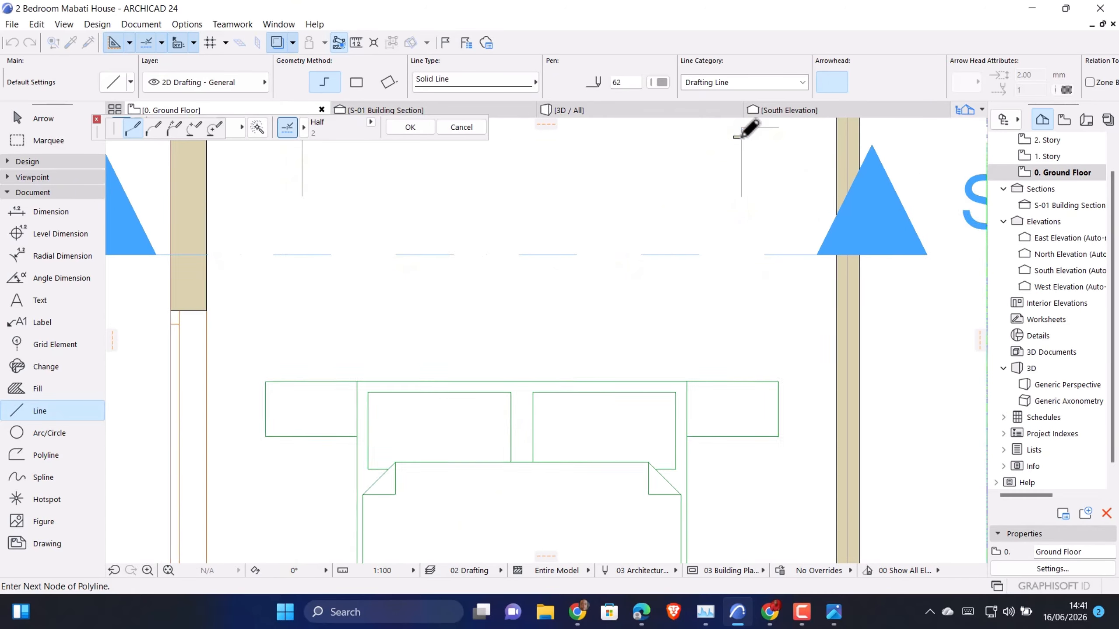
left_click(741, 361)
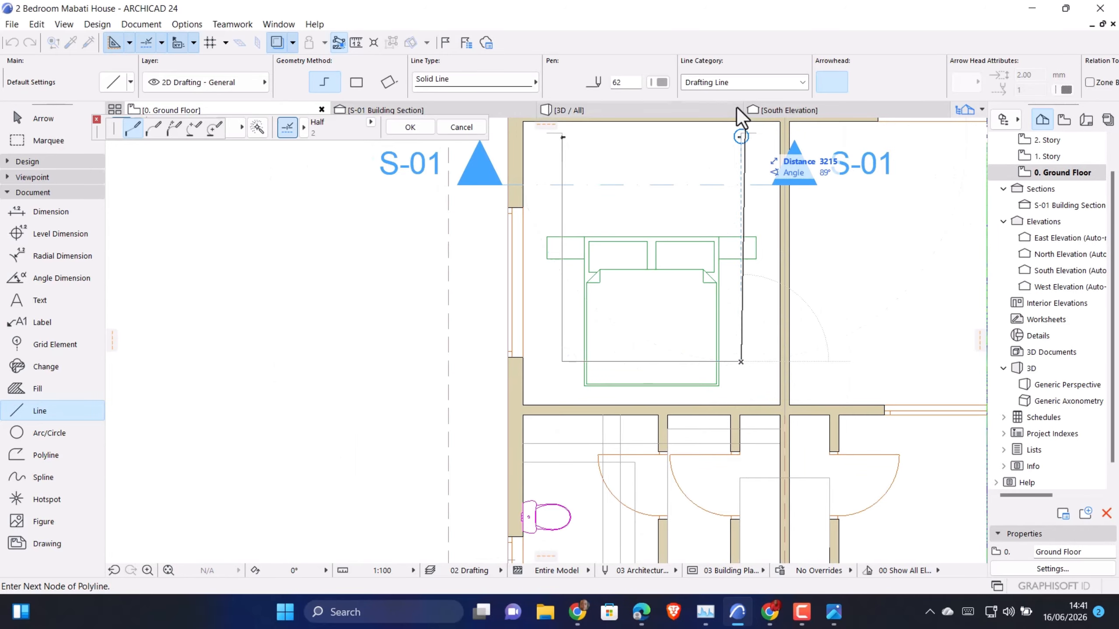
Run the guide polyline straight up to the right strip's lower-right corner and finish it there
scroll(742, 128, "up", 6)
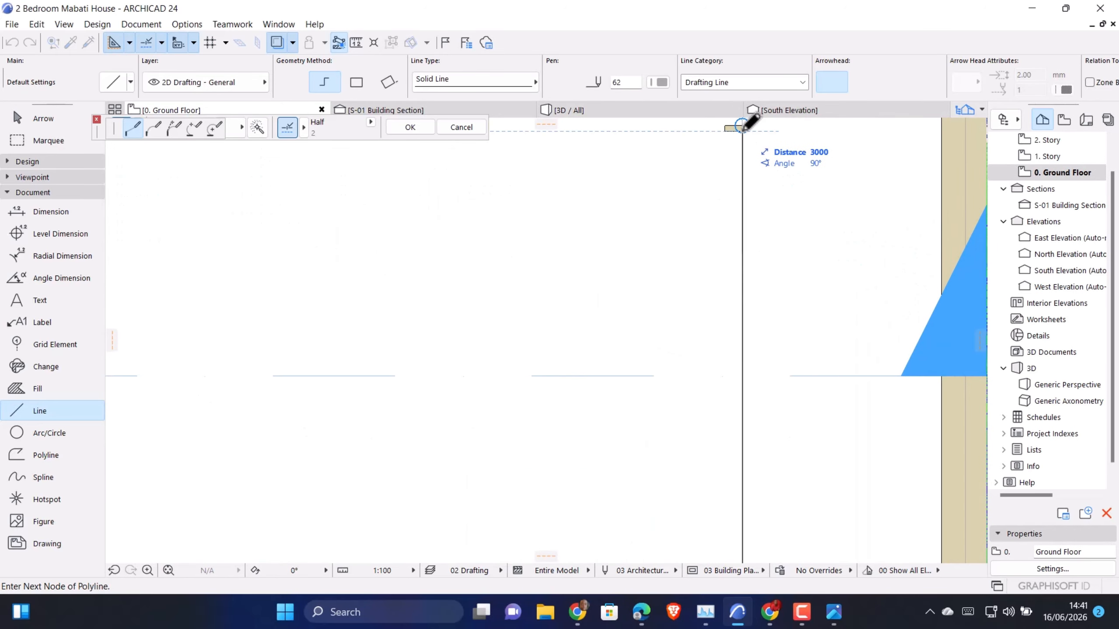
scroll(742, 128, "down", 1)
double_click(743, 128)
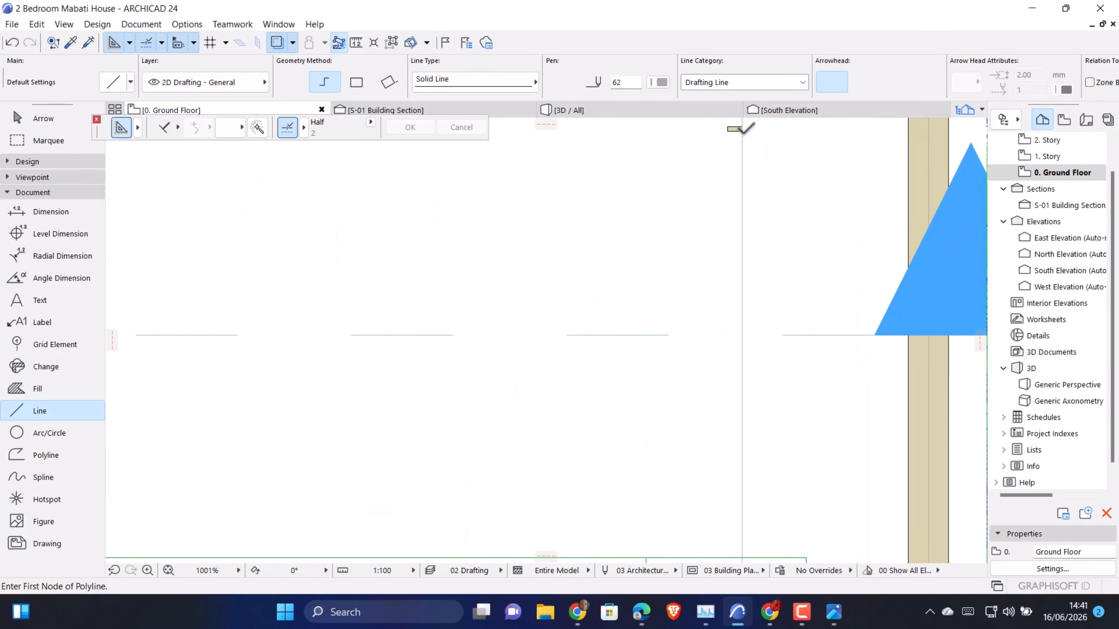
Suspend groups and delete only the vertical guide line below the right strip, keeping the other two guide lines
scroll(742, 128, "down", 4)
scroll(745, 320, "down", 5)
key("Escape")
left_click(746, 346)
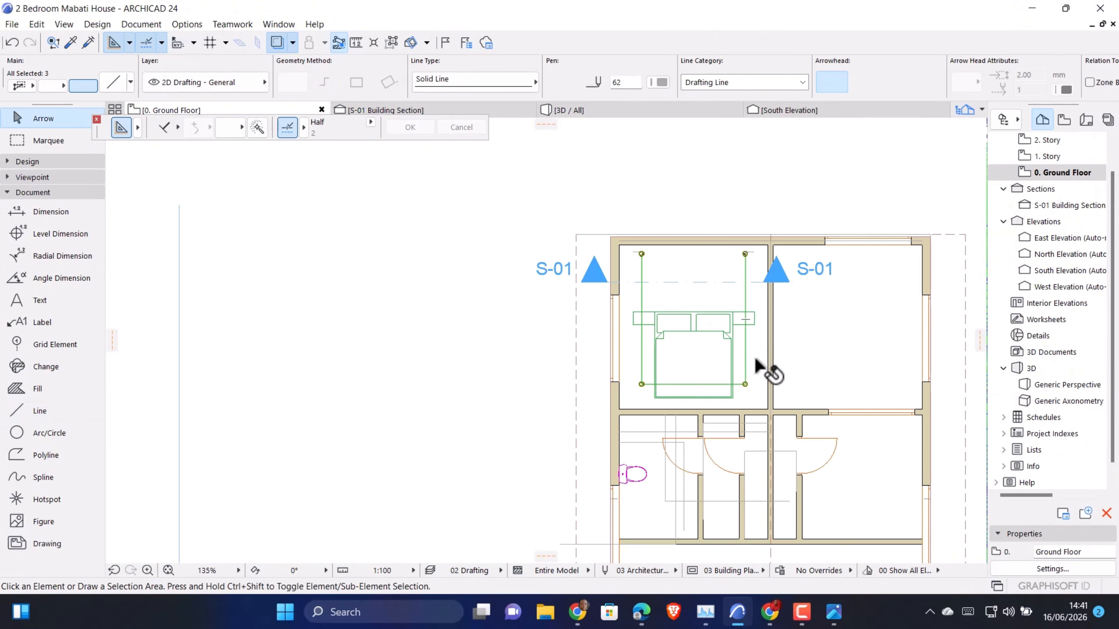
scroll(691, 308, "up", 3)
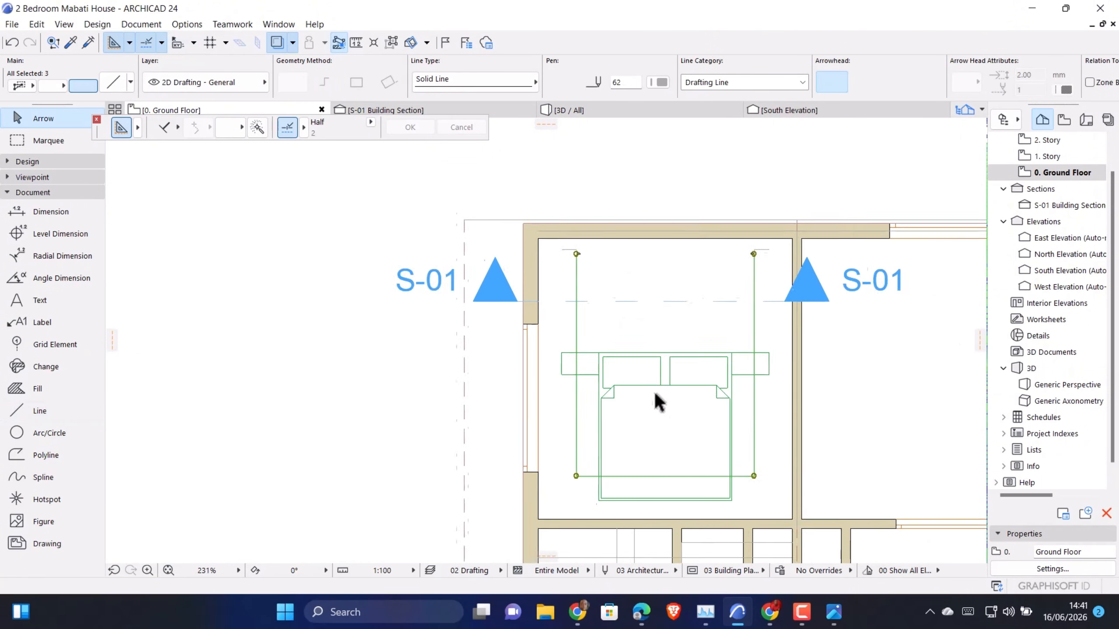
scroll(655, 393, "up", 1)
scroll(557, 297, "down", 1)
key("Escape")
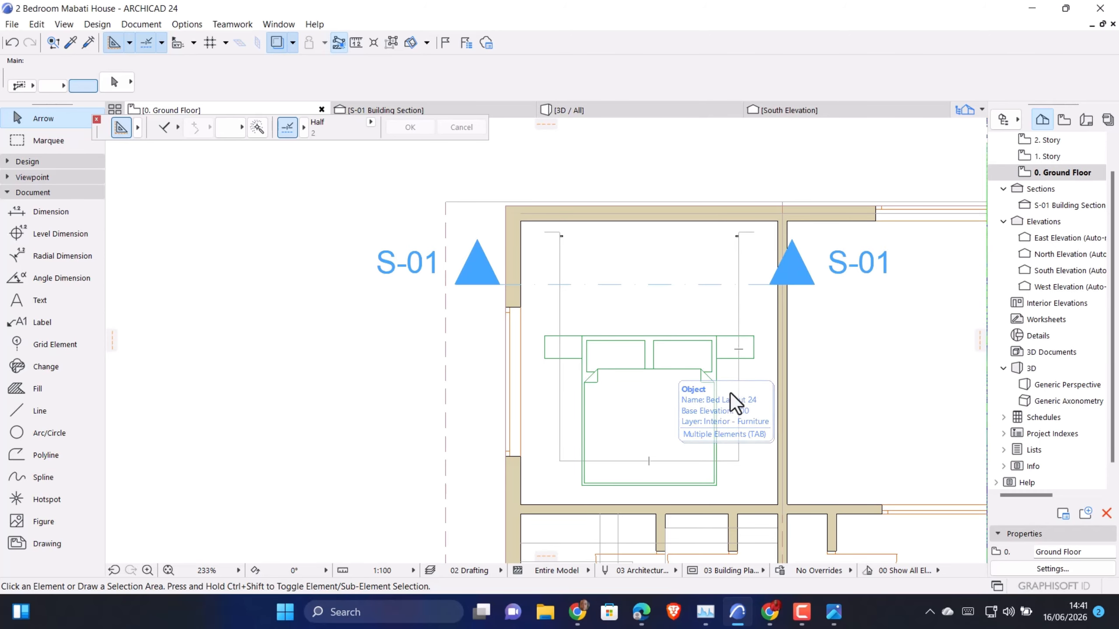
left_click(752, 382)
left_click(391, 43)
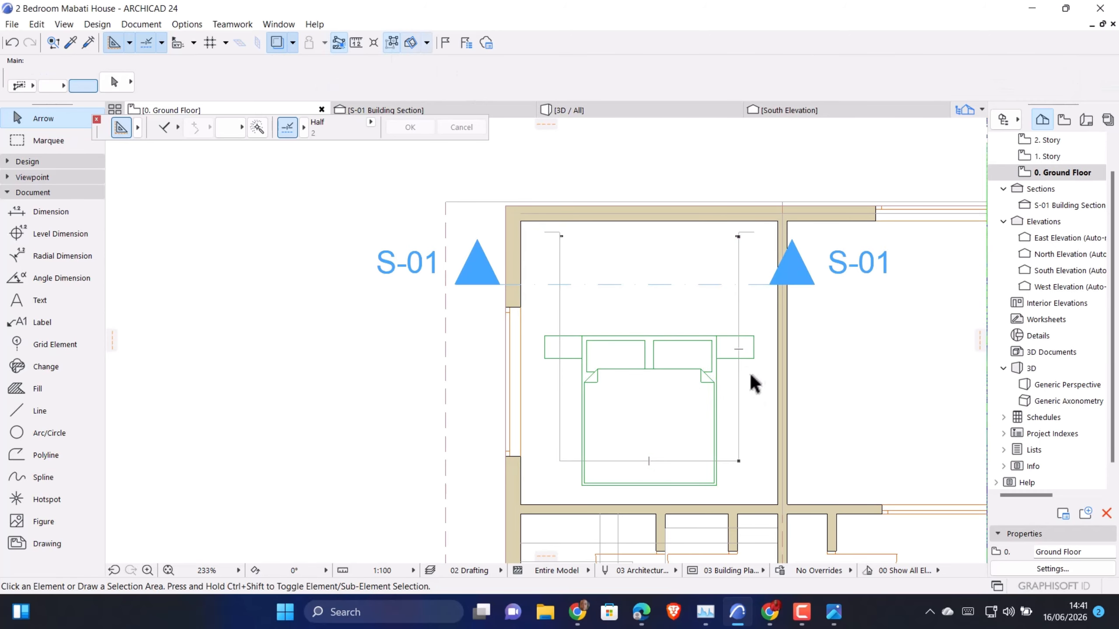
left_click(739, 388)
key("Delete")
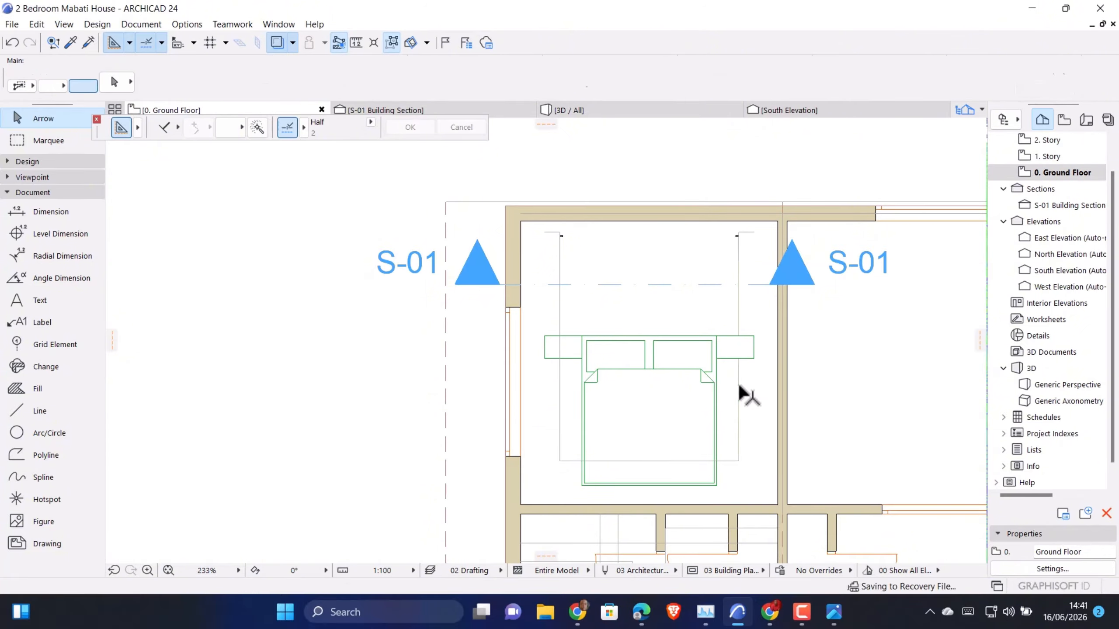
Turn group suspension off so the remaining vertical and horizontal guide lines act as a group again, and clear the selection
scroll(736, 459, "up", 3)
left_click(737, 465)
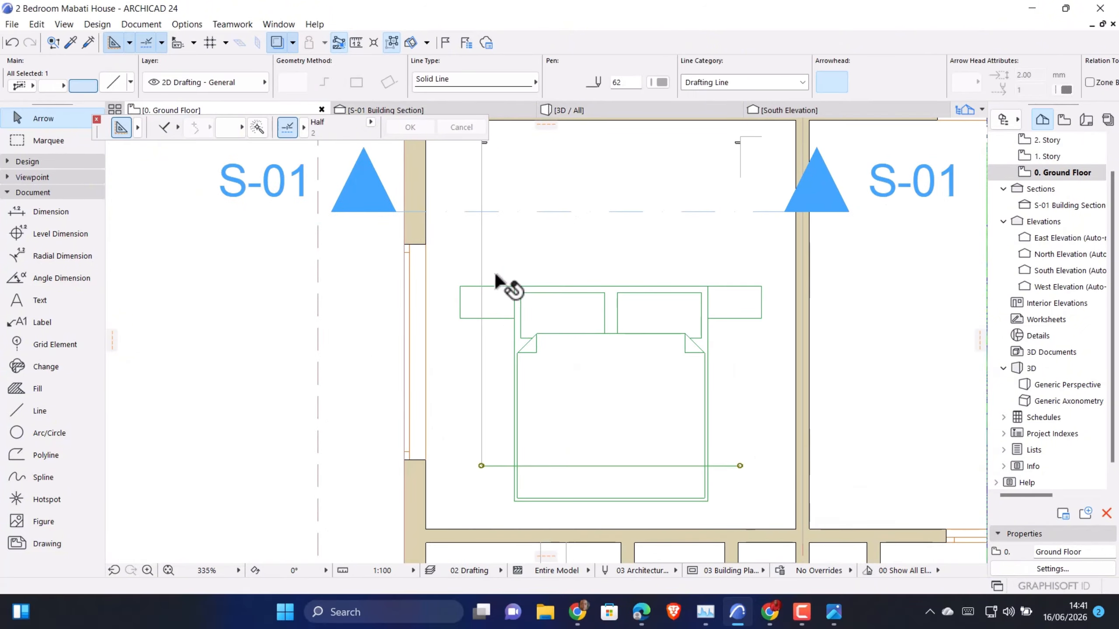
left_click(395, 44)
scroll(613, 443, "down", 5)
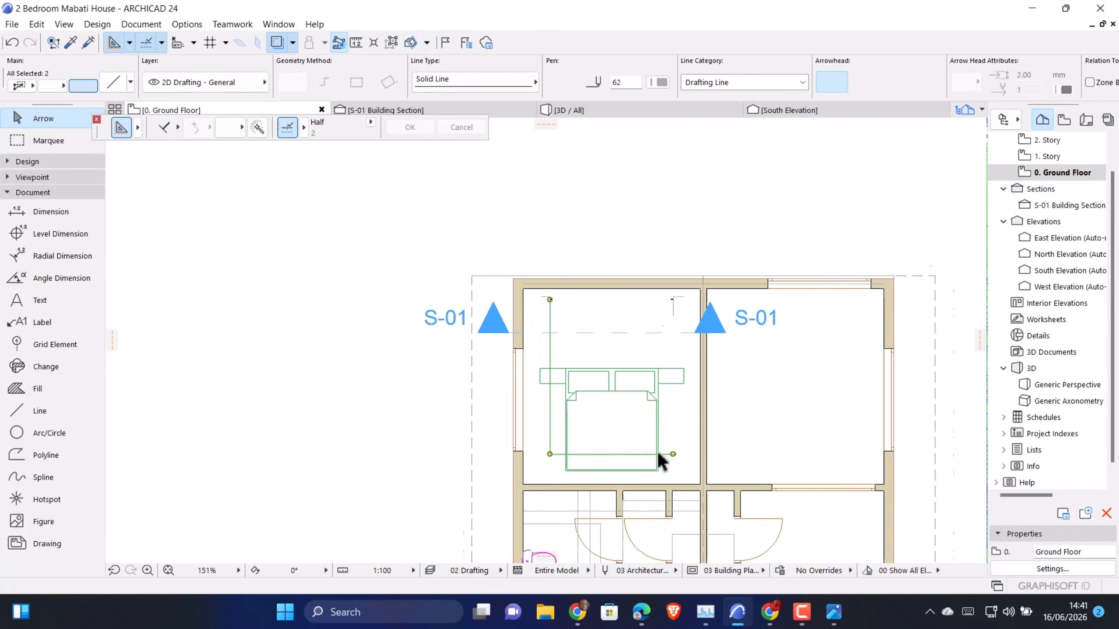
key("Escape")
scroll(657, 486, "up", 3)
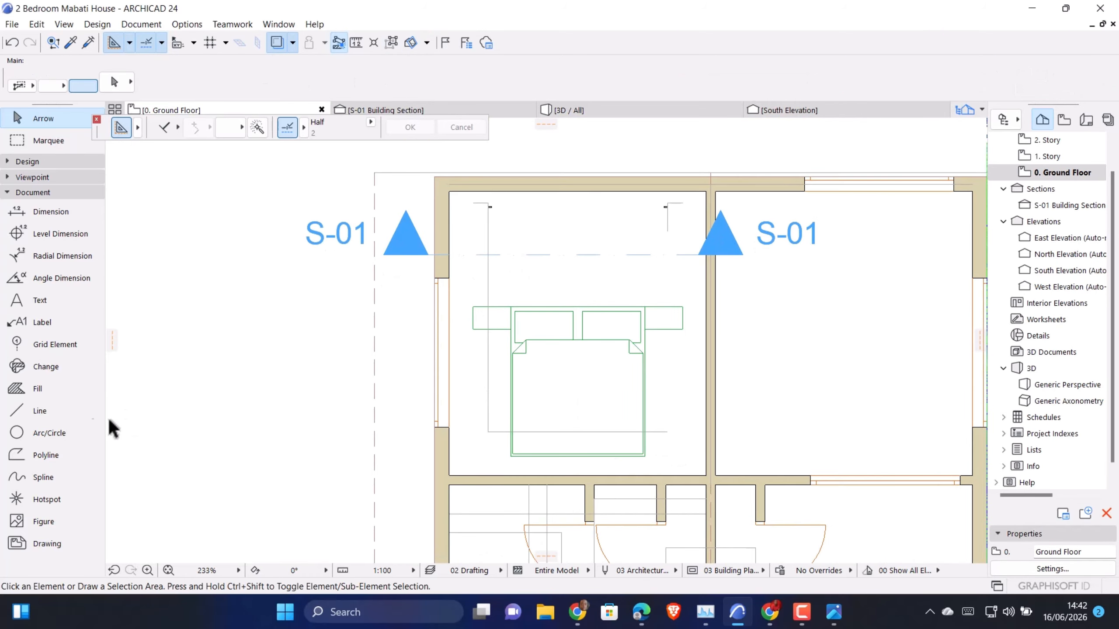
Draw a guide line 2500 long straight down from the right strip's lower-right corner
left_click(23, 416)
scroll(675, 192, "up", 10)
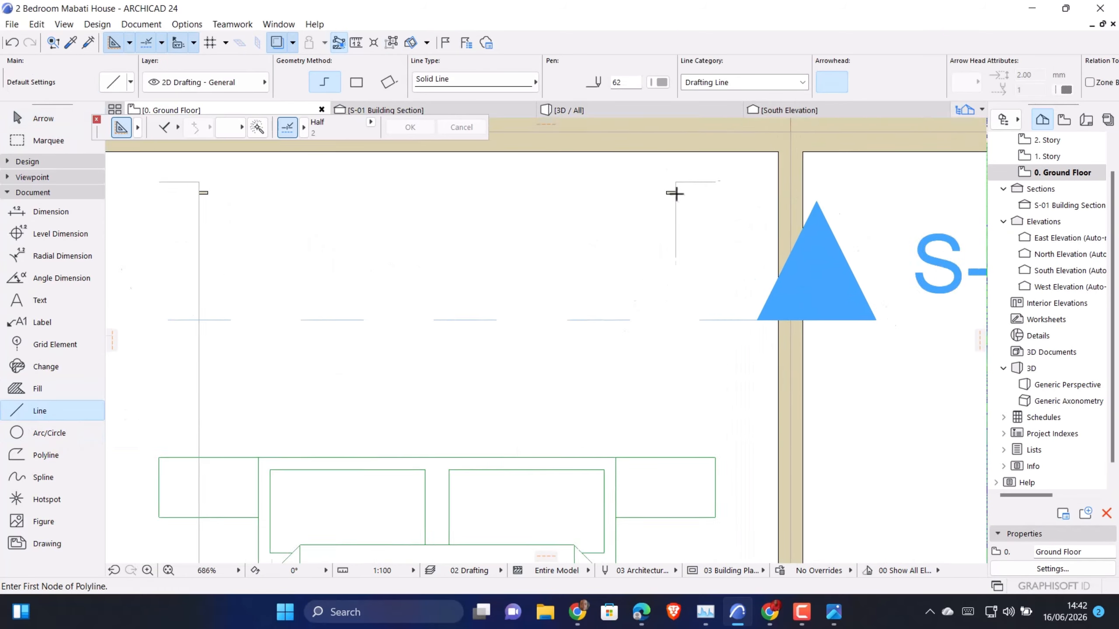
scroll(678, 197, "up", 2)
left_click(675, 193)
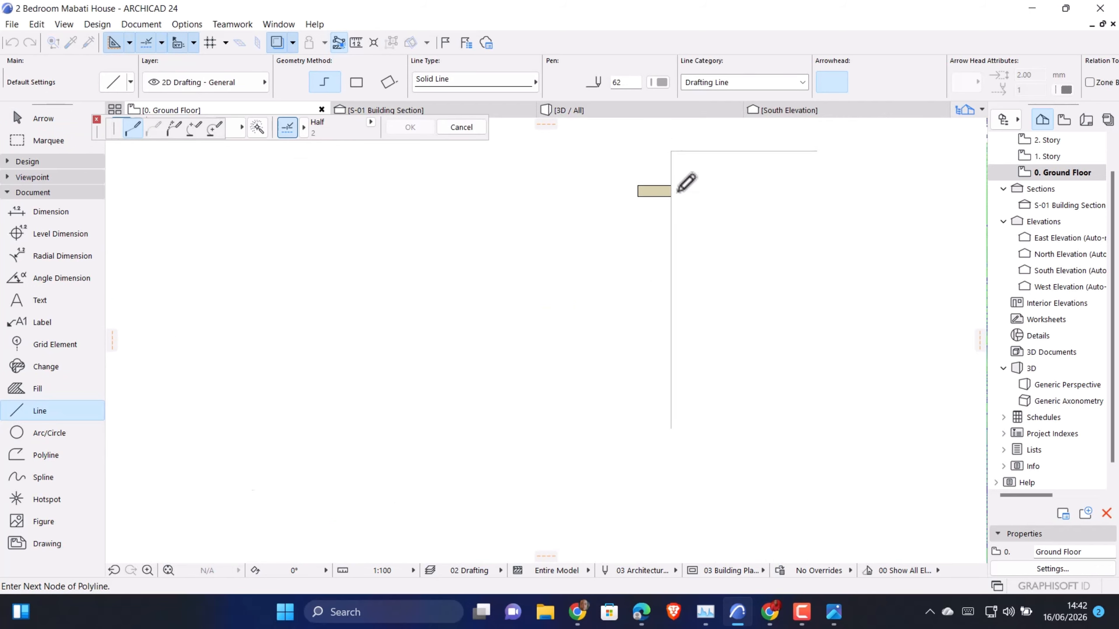
scroll(676, 193, "down", 10)
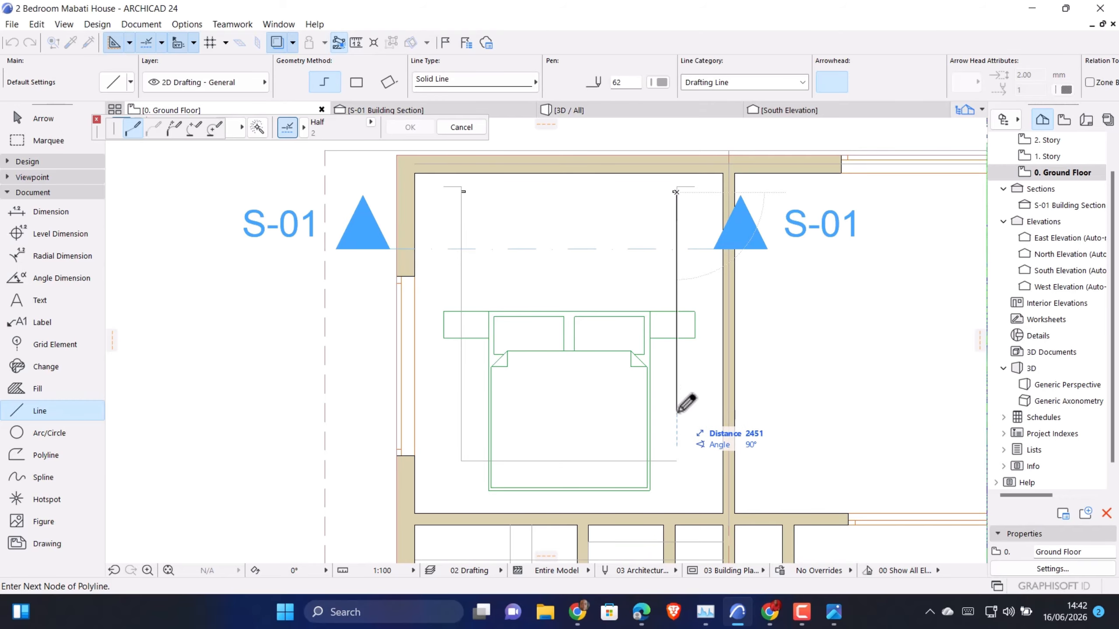
type("2")
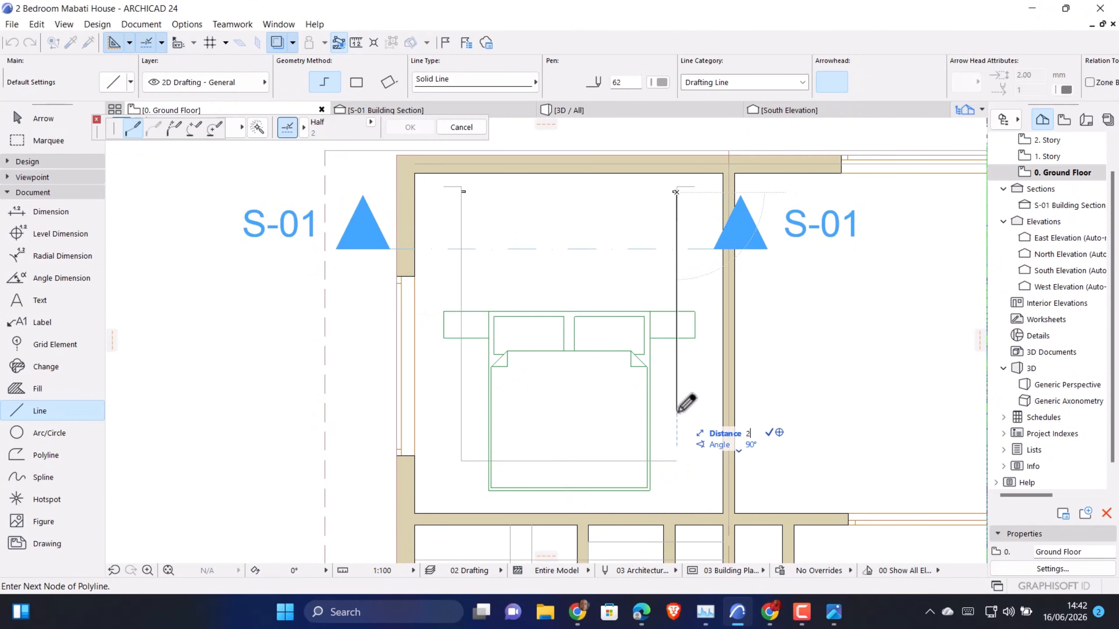
type("500")
key("Return")
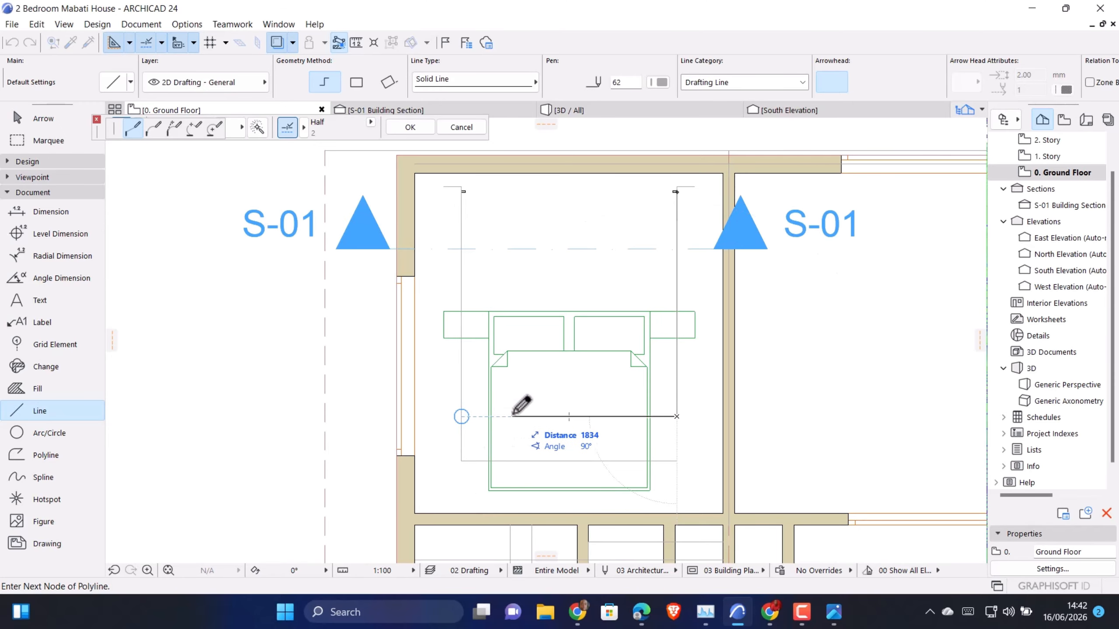
Continue the right guide with an 1800 long horizontal segment across the bed towards the left guide, and finish the polyline
type("1")
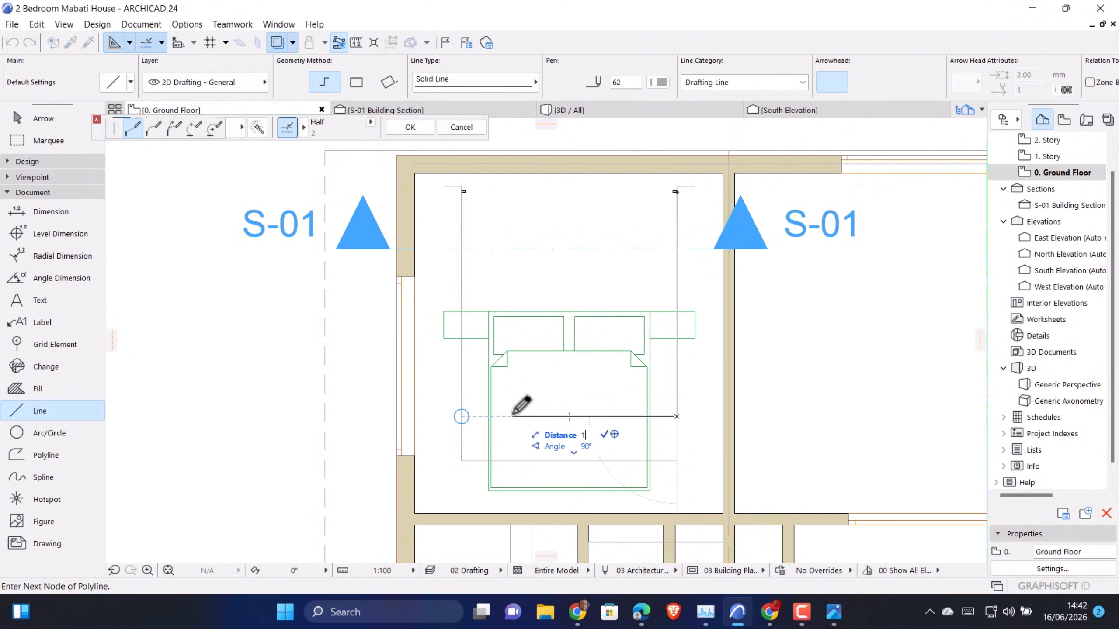
type("800")
key("Return")
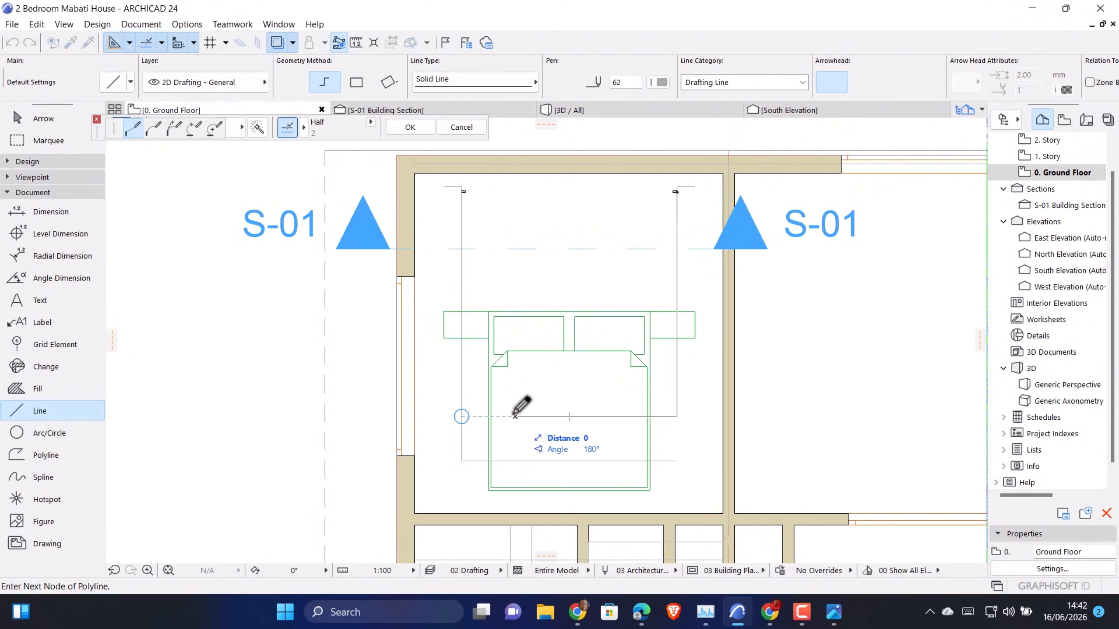
left_click(516, 417)
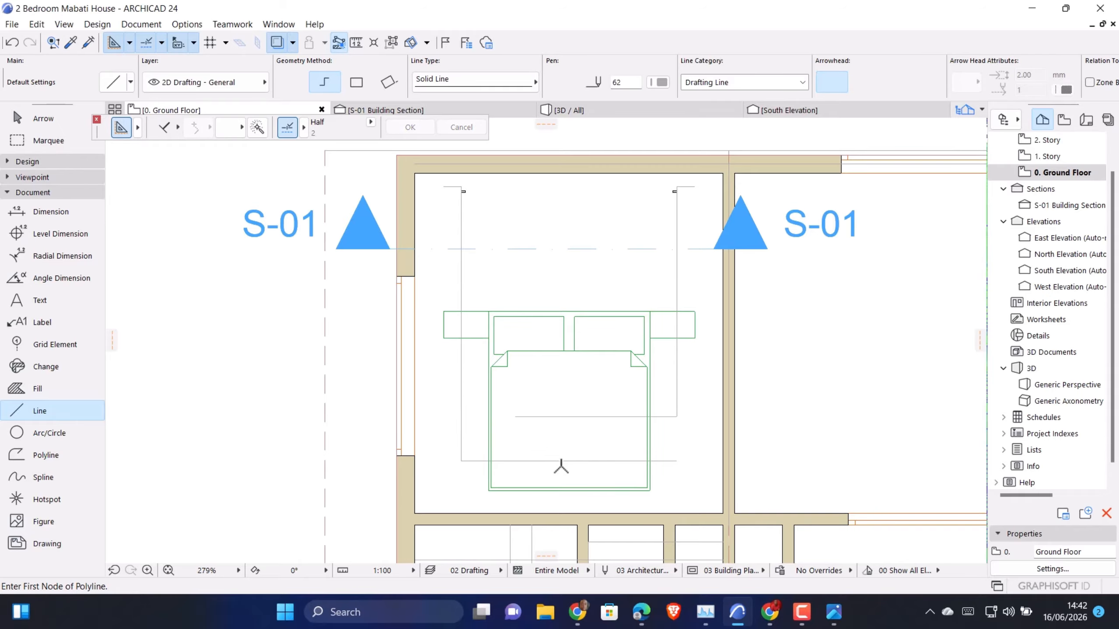
Suspend groups and shorten the left guide's horizontal line from its right end to a length of 1800
key("Escape")
left_click(673, 463)
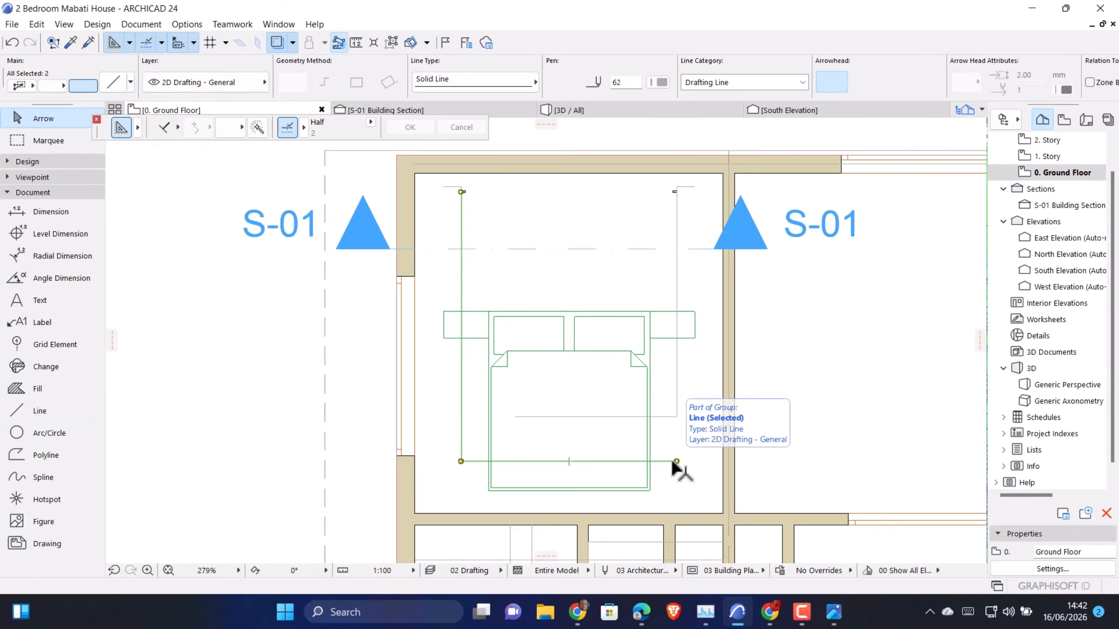
scroll(579, 379, "down", 3)
scroll(617, 408, "up", 1)
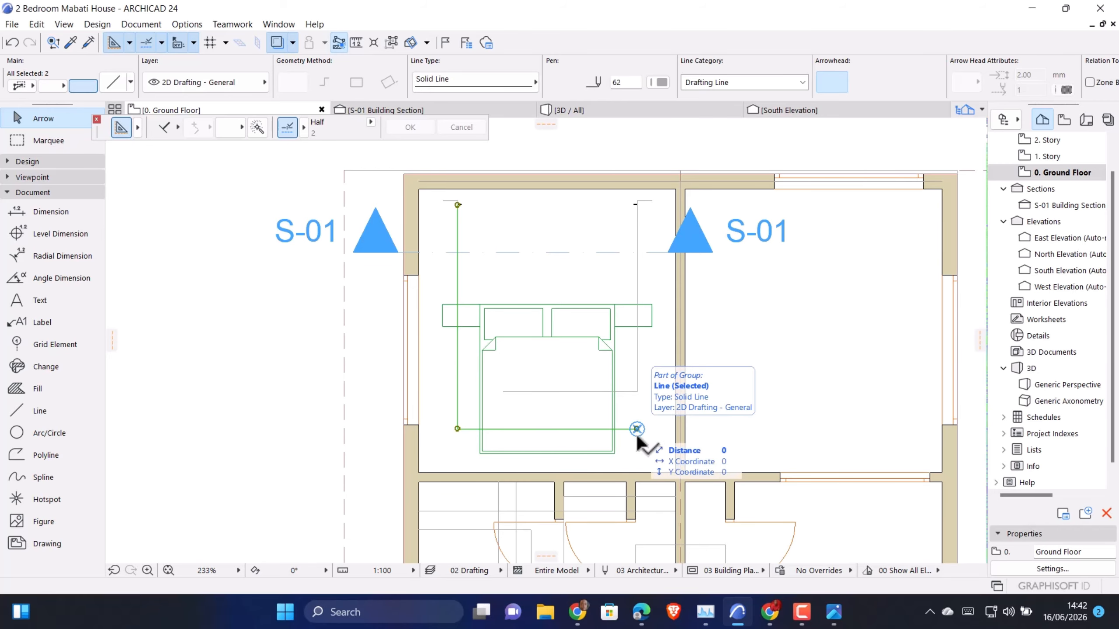
scroll(638, 437, "down", 3)
scroll(633, 431, "up", 5)
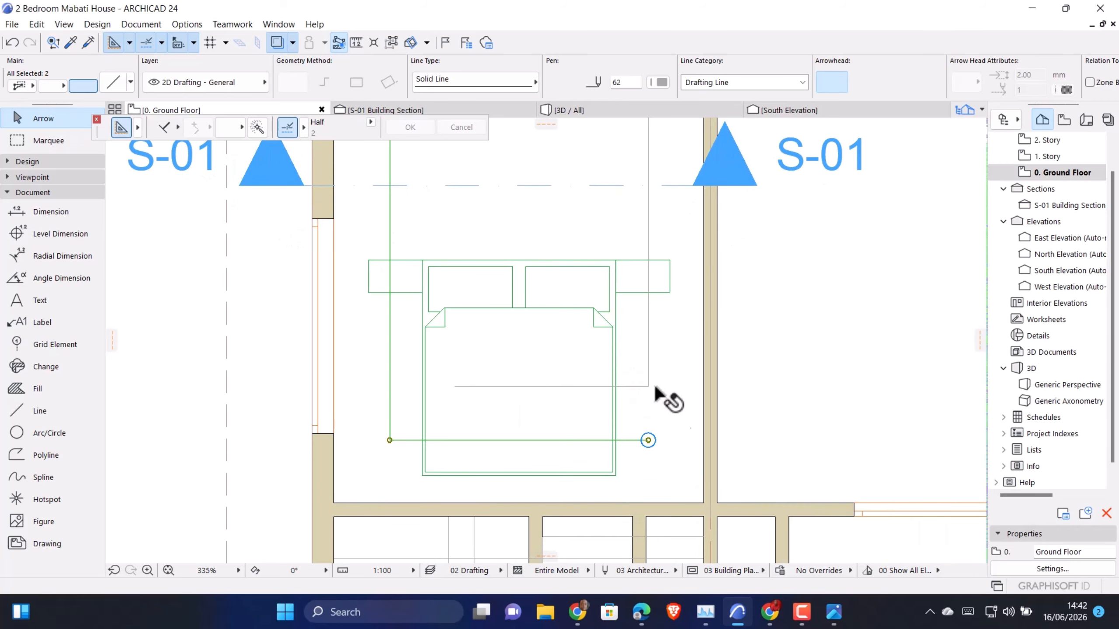
left_click(390, 44)
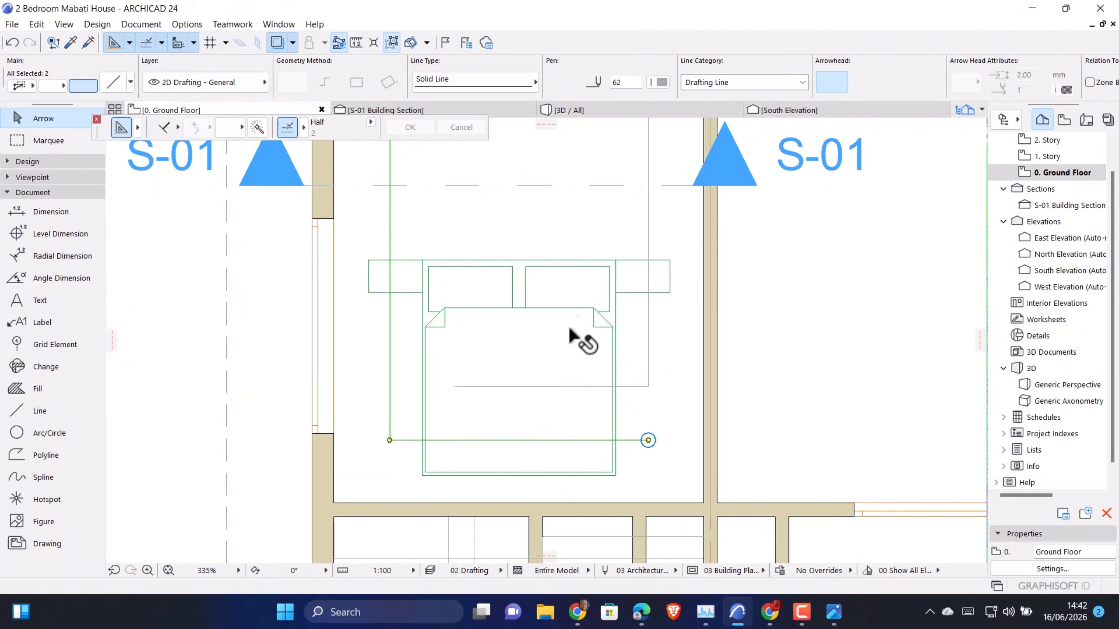
left_click(646, 441)
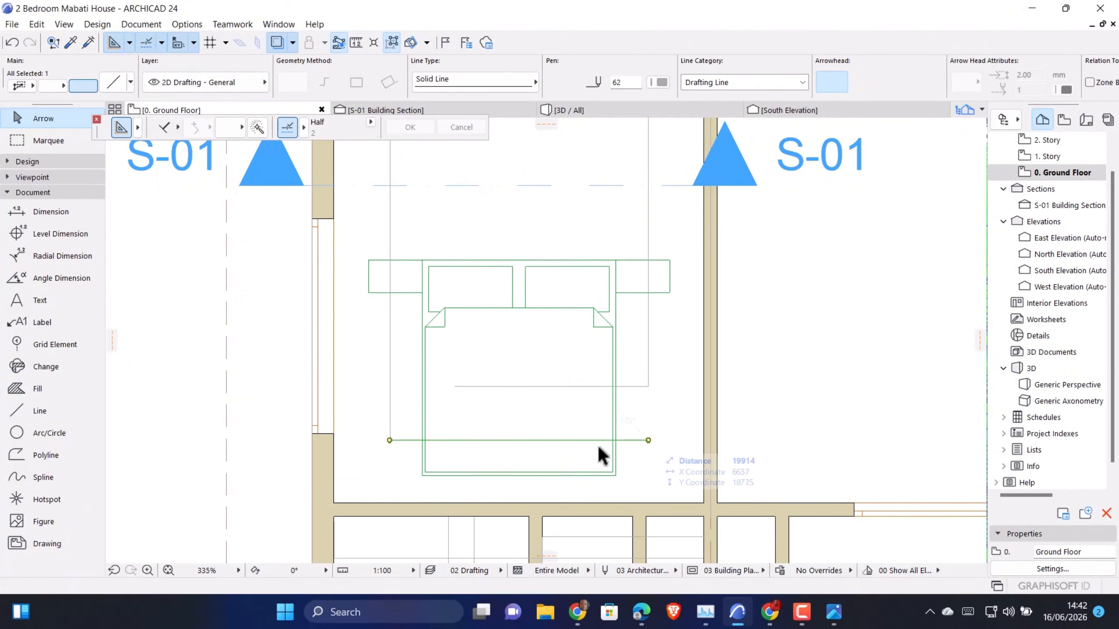
left_click(648, 440)
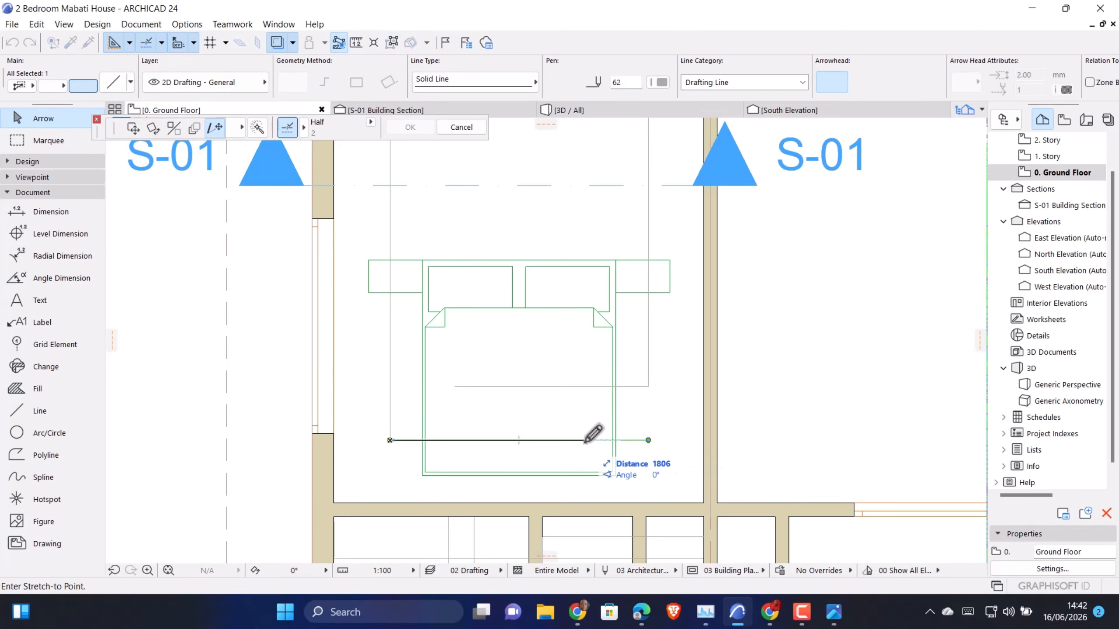
type("1")
key("Return")
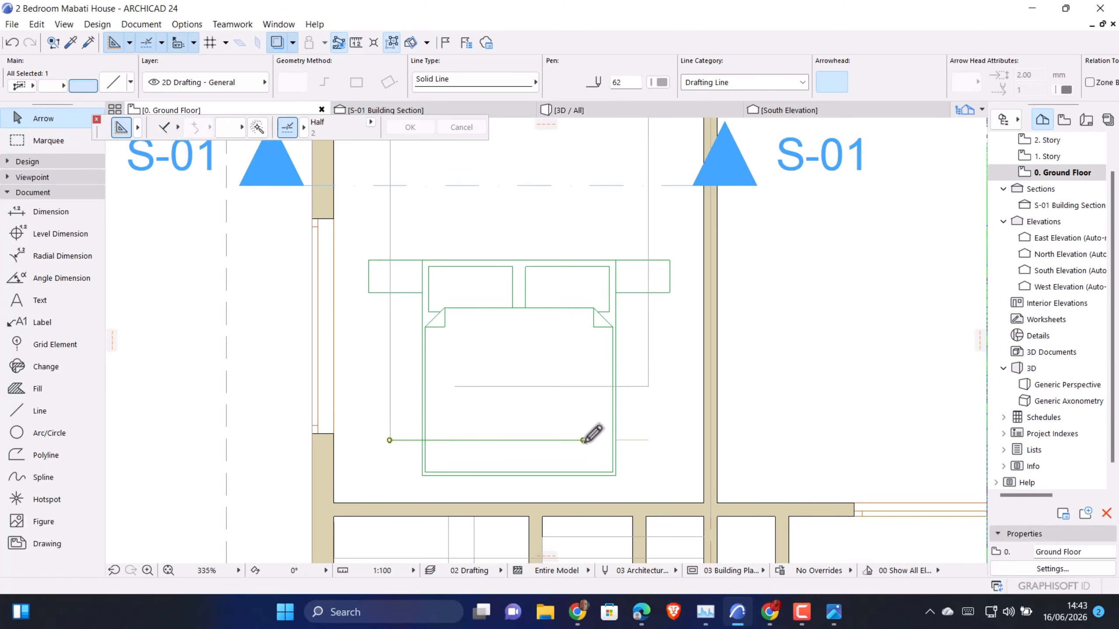
scroll(593, 431, "down", 5)
key("Escape")
scroll(590, 435, "up", 3)
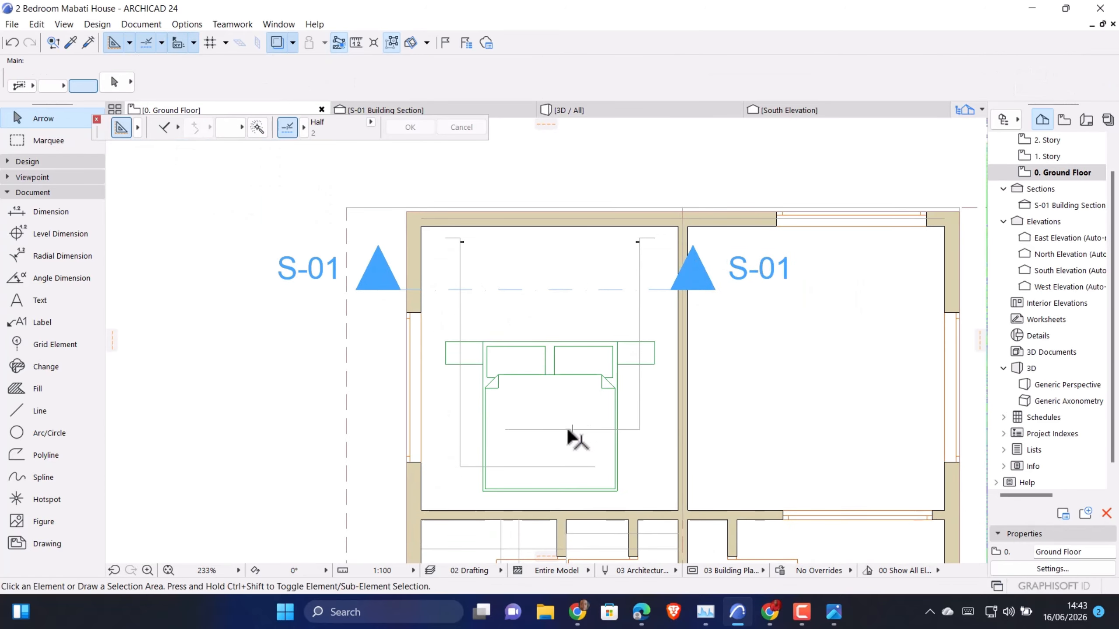
Select the right guide's horizontal line and turn group suspension off so the whole right guide is selected as a group
left_click(573, 430)
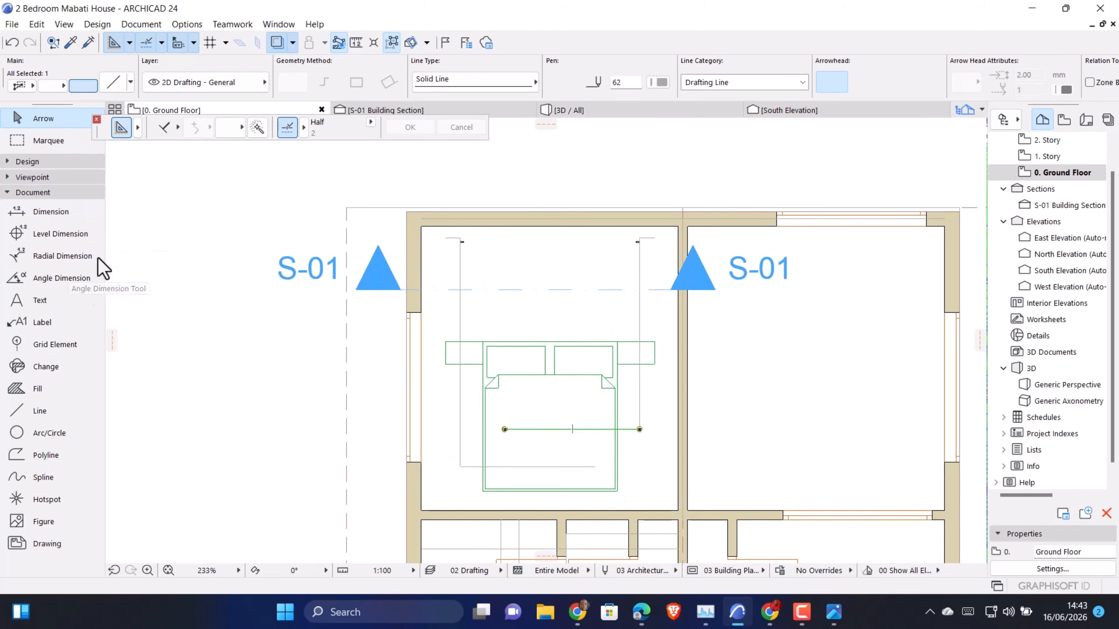
left_click(388, 47)
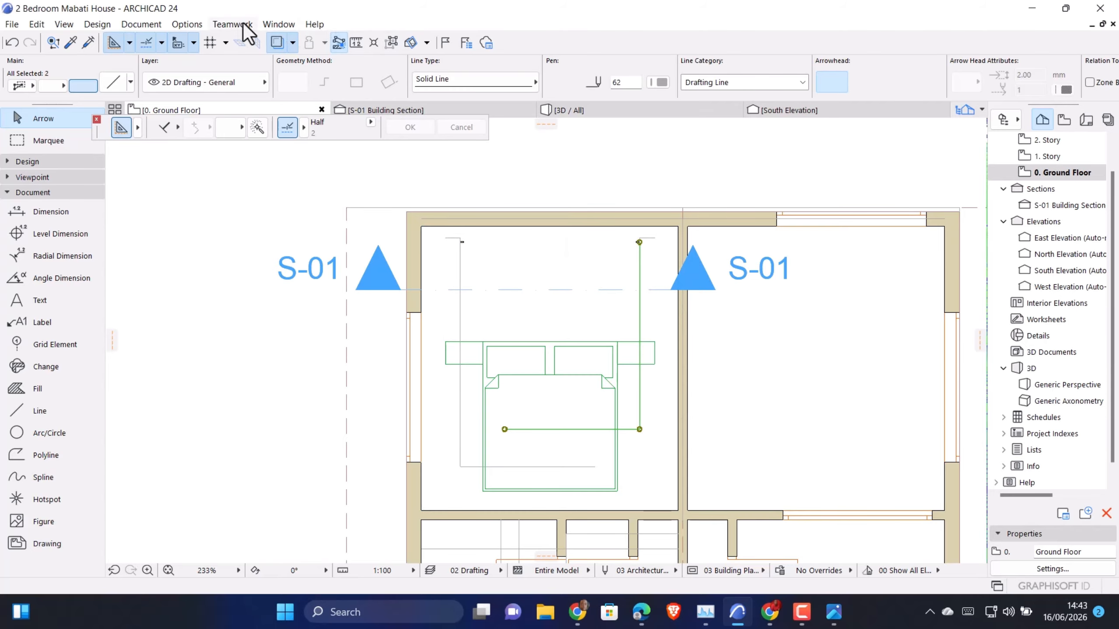
left_click(193, 25)
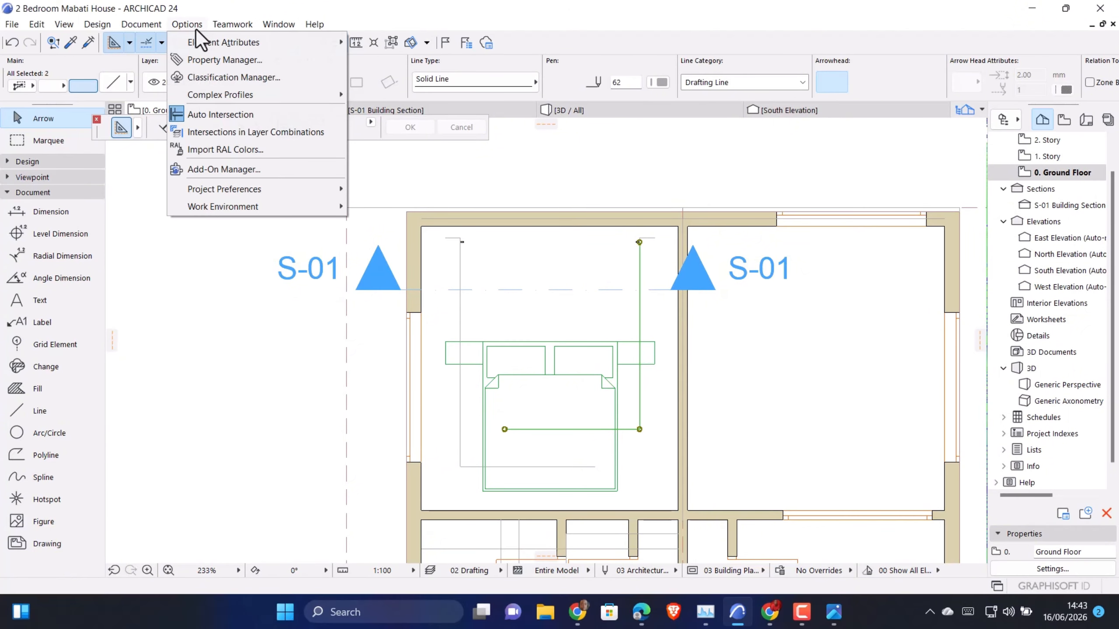
mouse_move(229, 26)
mouse_move(193, 27)
mouse_move(277, 24)
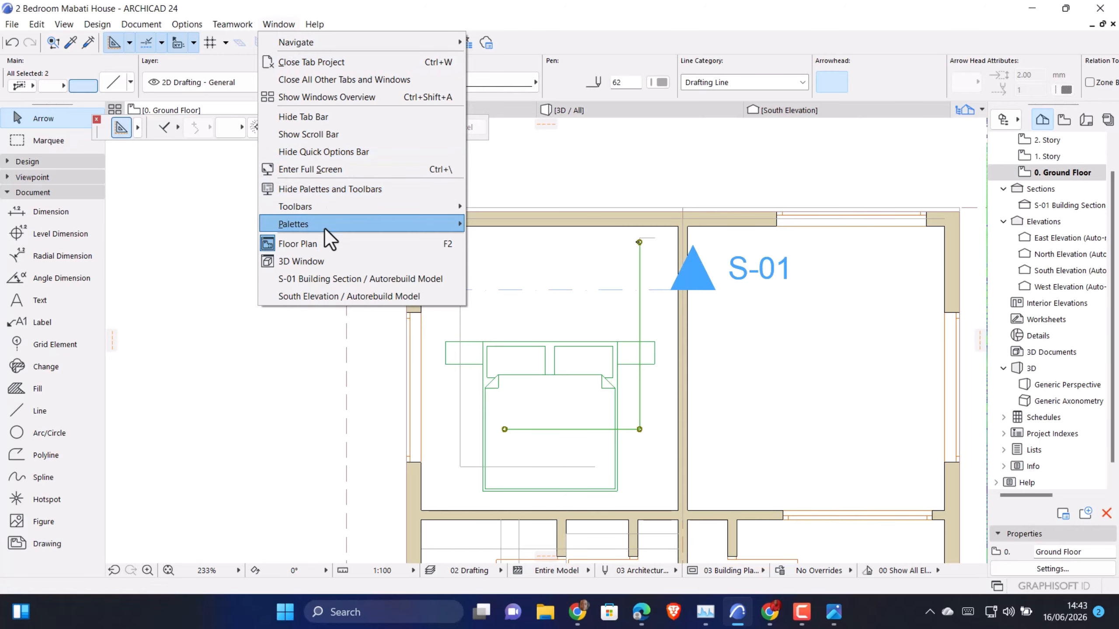
mouse_move(325, 229)
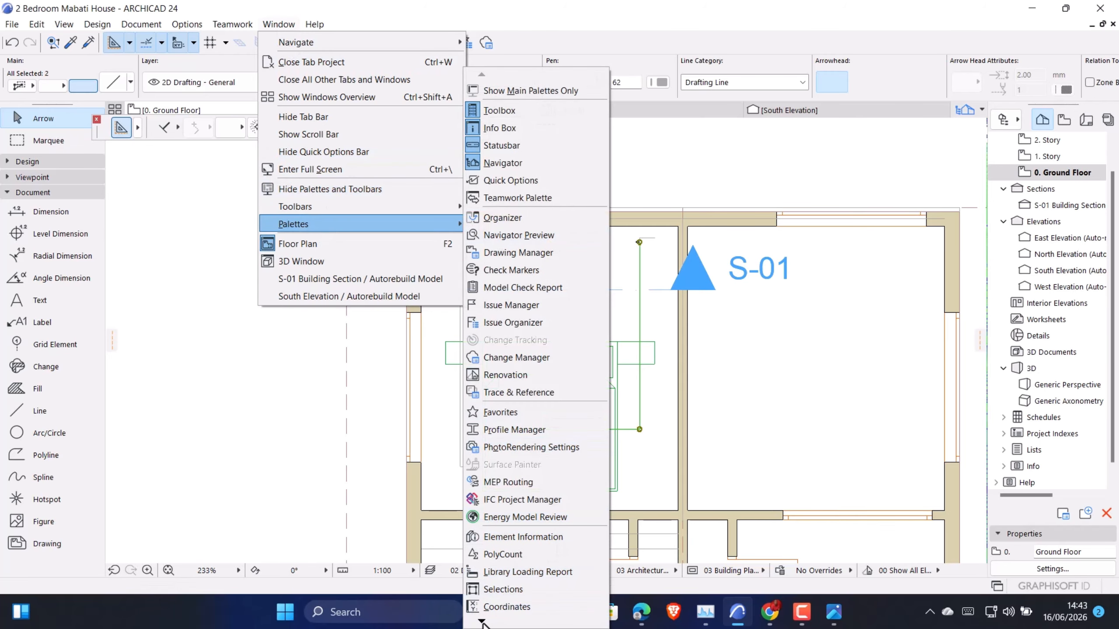
mouse_move(482, 621)
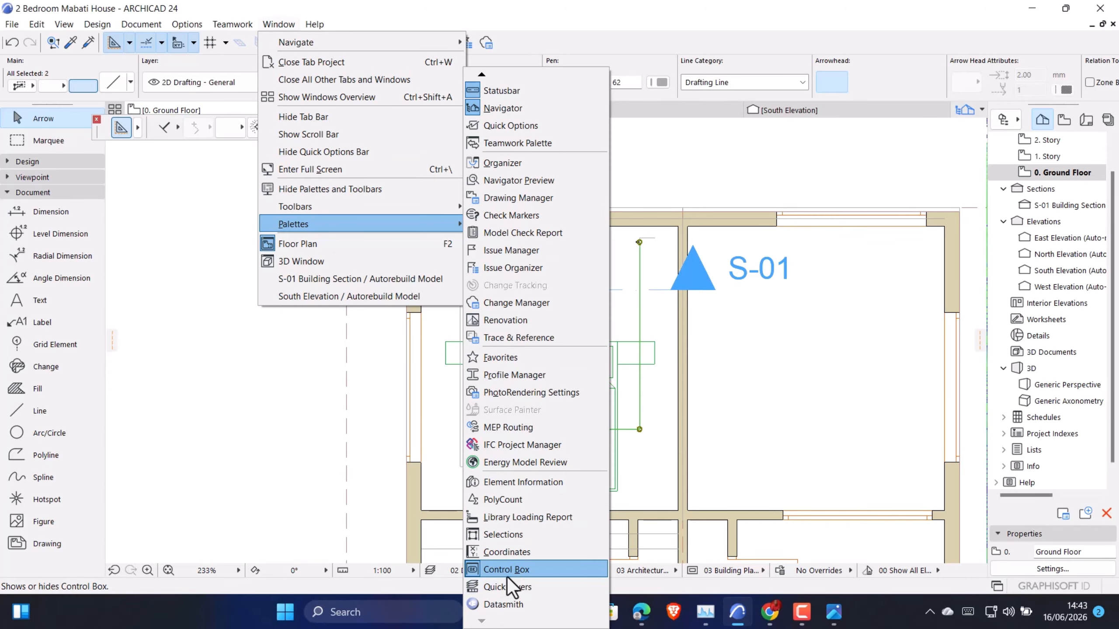
left_click(509, 569)
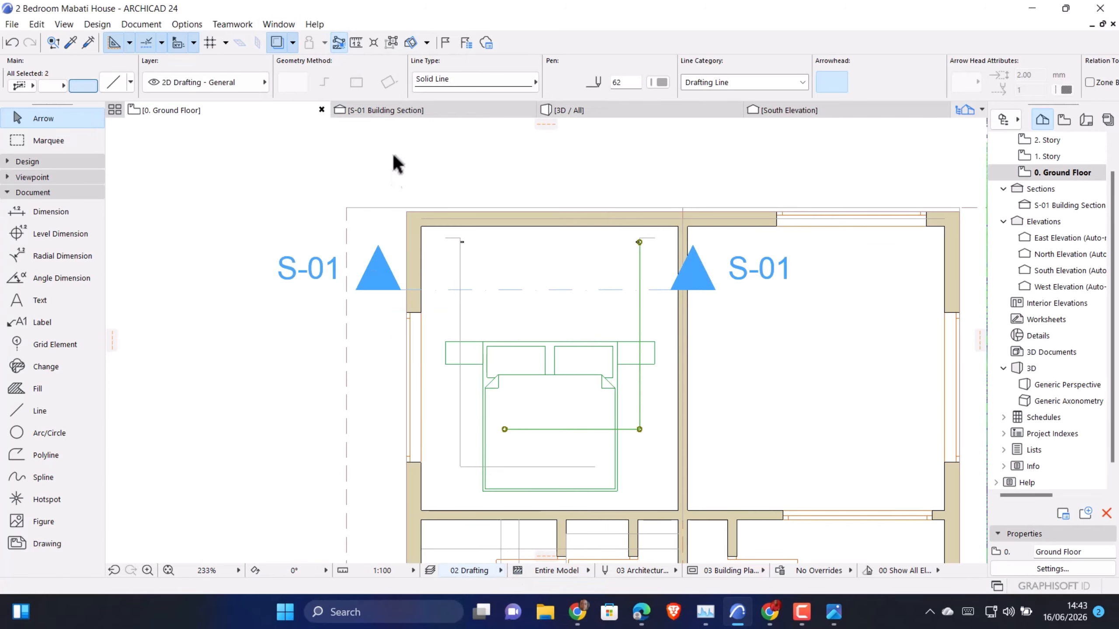
left_click(280, 22)
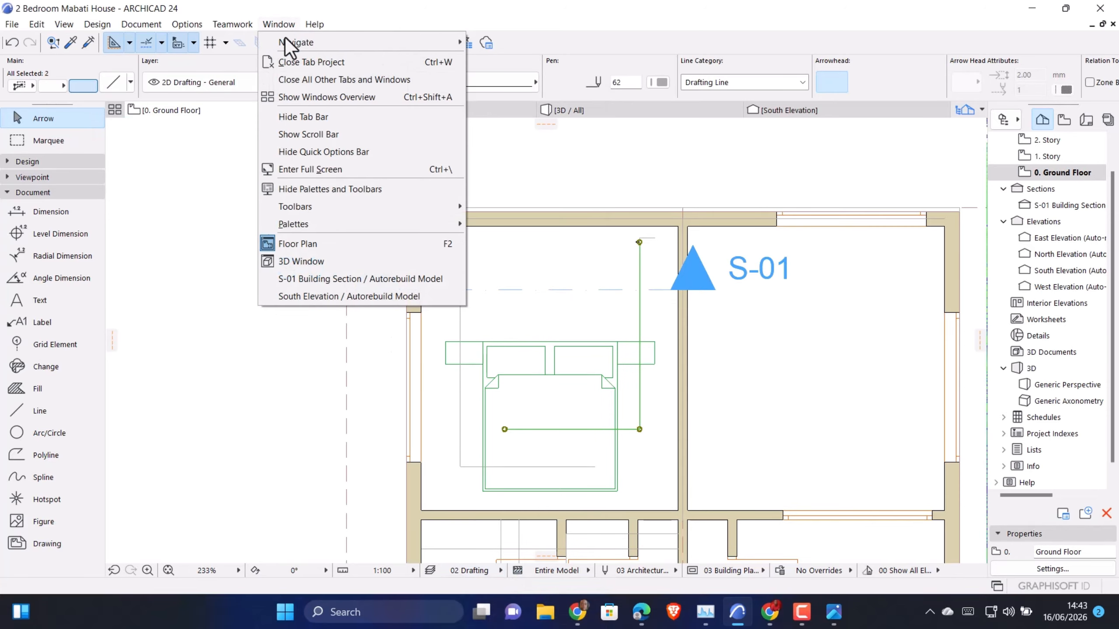
mouse_move(324, 220)
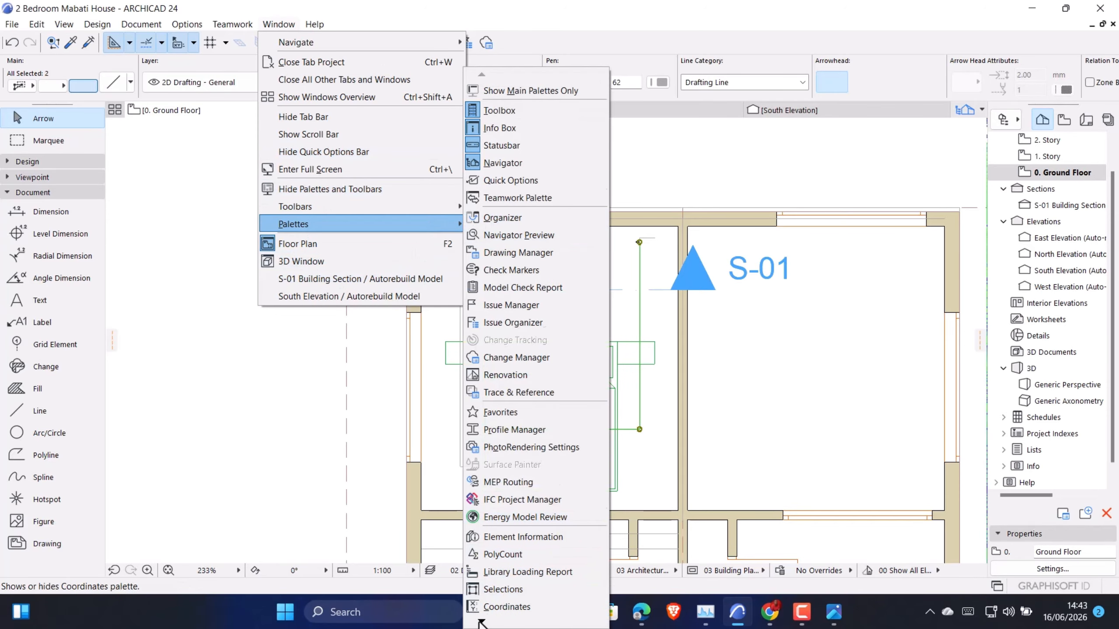
mouse_move(481, 622)
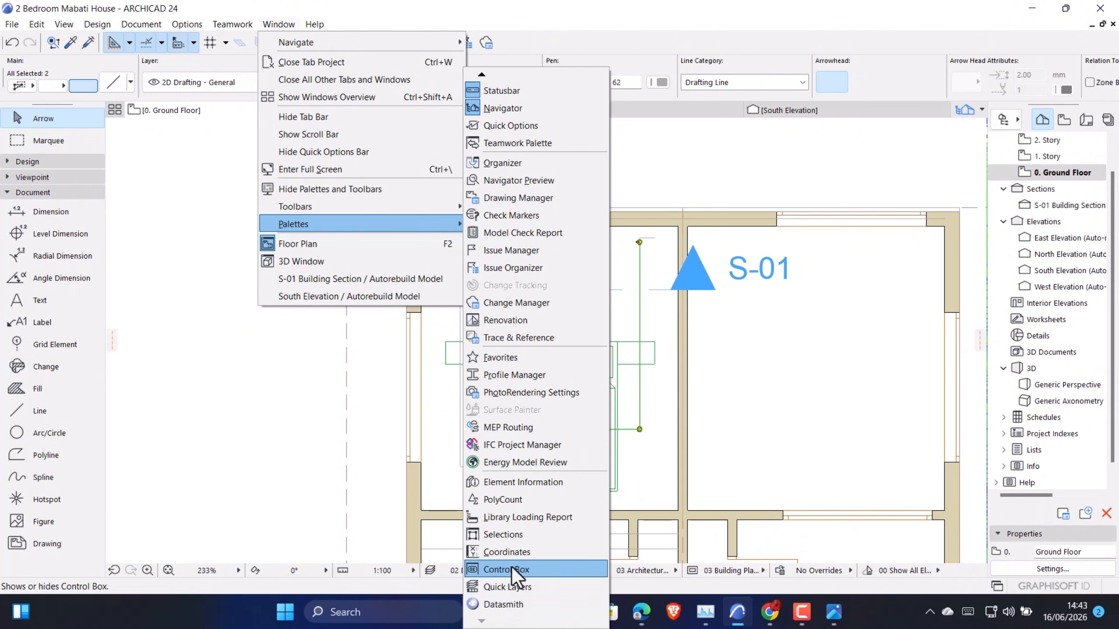
left_click(511, 589)
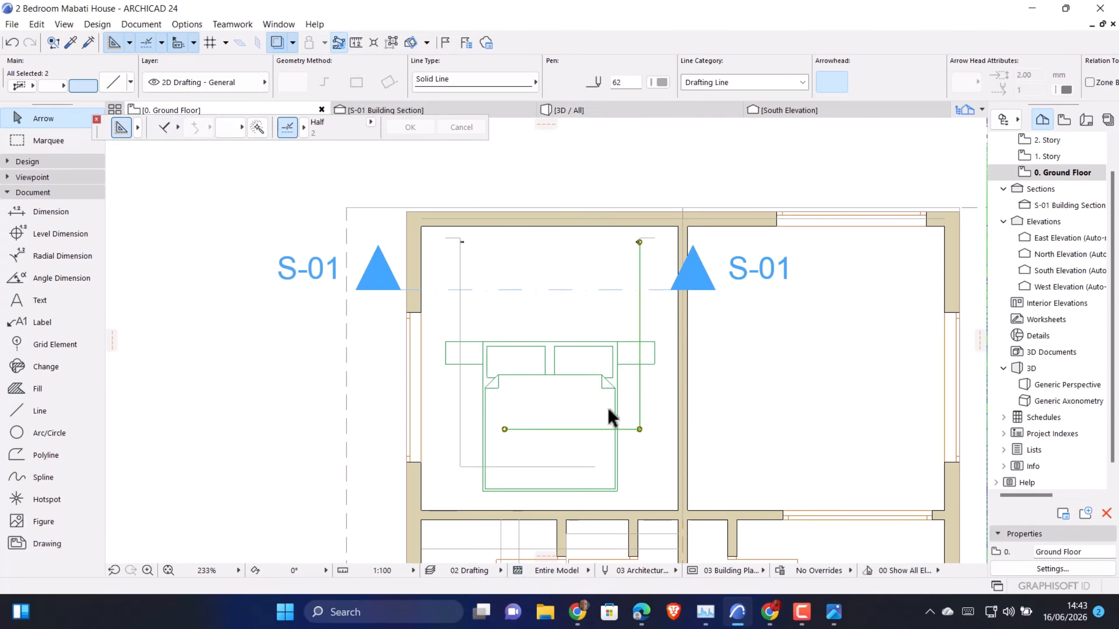
Use the Line tool with Offset and Magic Wand to copy the right guide about 45 inward, to the strip's inner corner
left_click(53, 411)
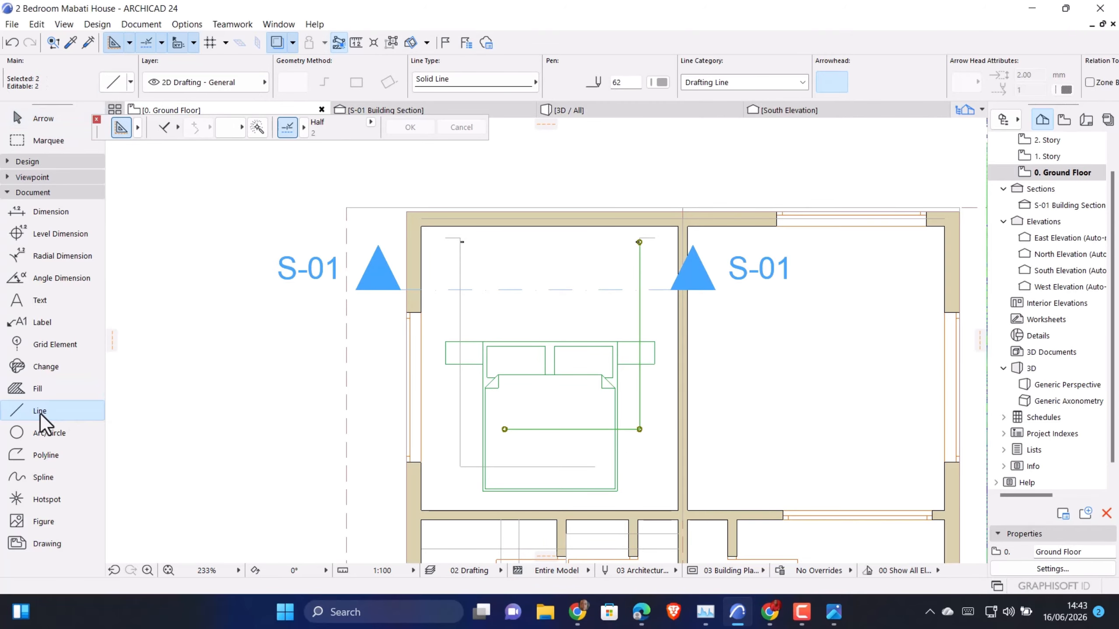
left_click(172, 129)
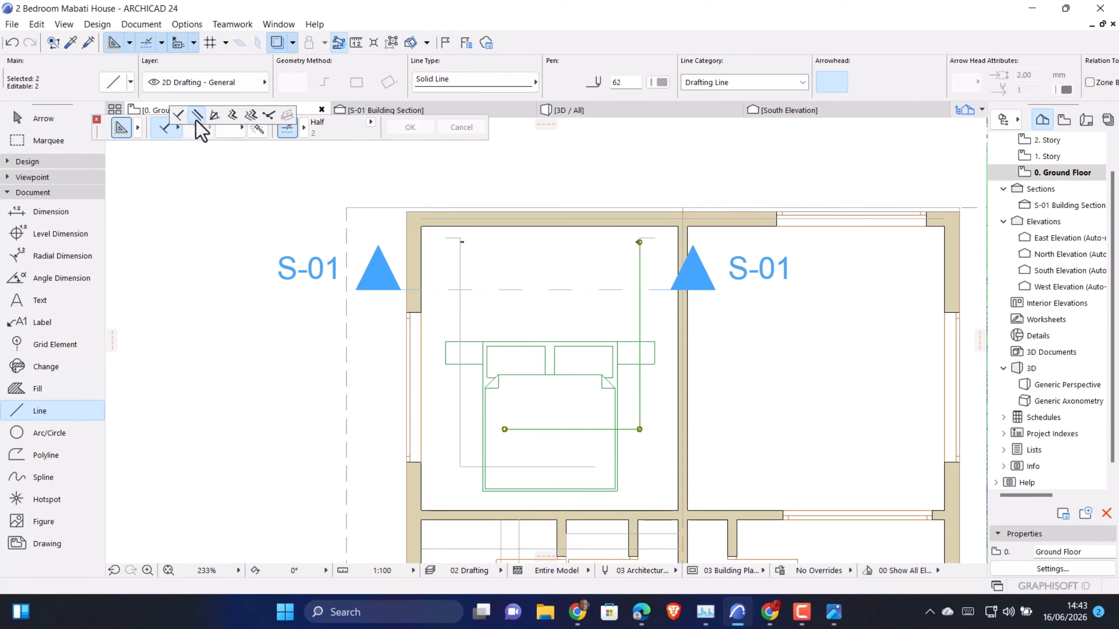
left_click(232, 116)
left_click(257, 125)
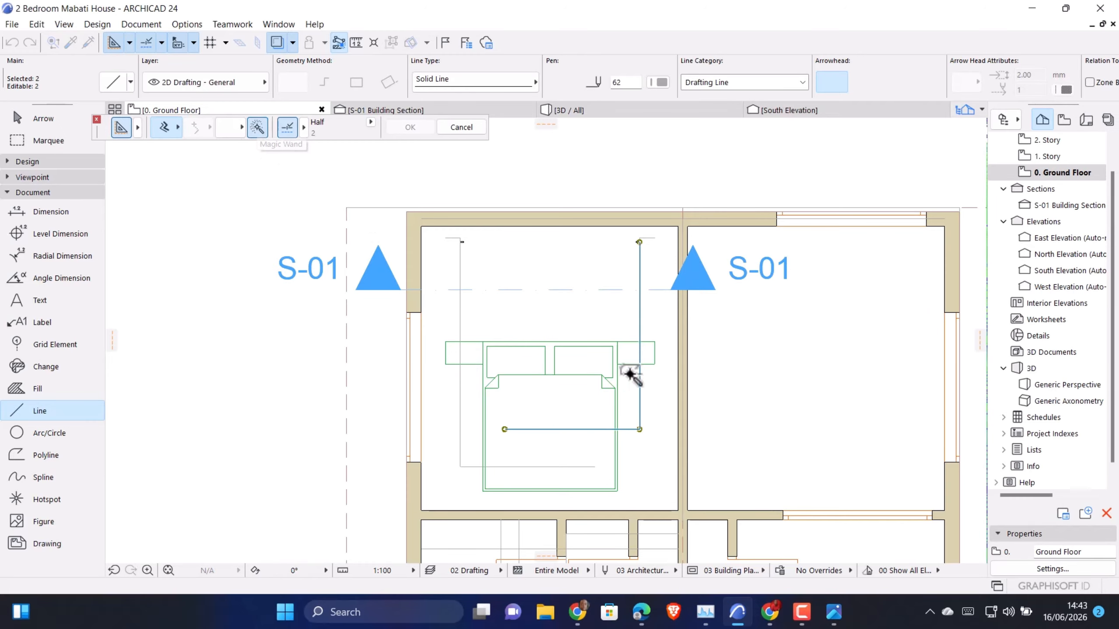
left_click(640, 309)
scroll(638, 256, "up", 5)
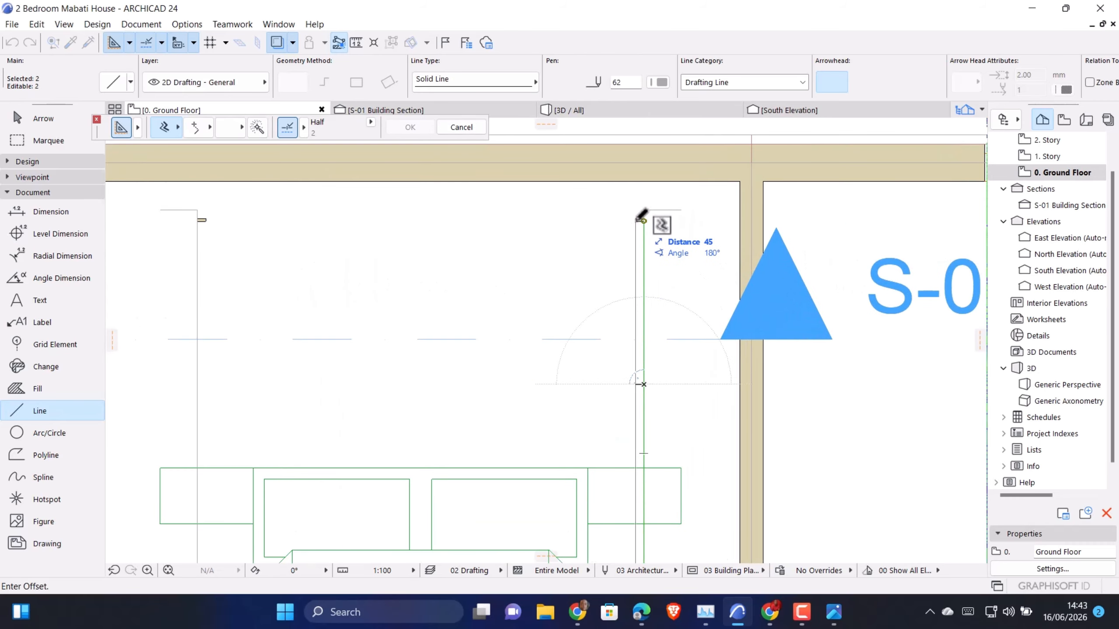
left_click(636, 220)
scroll(624, 180, "down", 5)
scroll(507, 331, "up", 3)
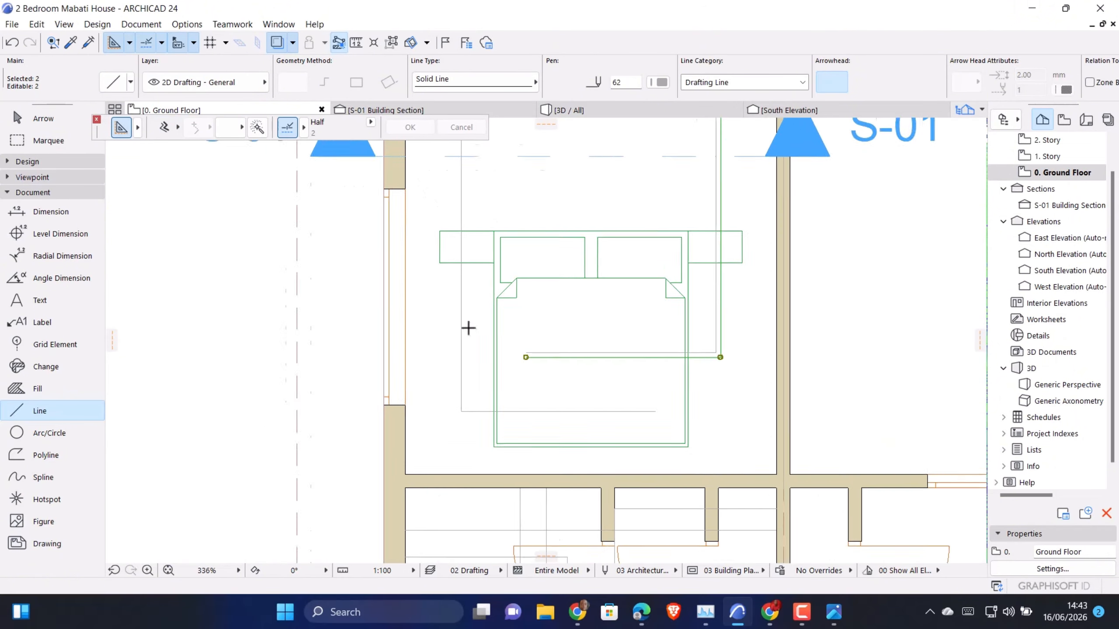
scroll(468, 328, "down", 3)
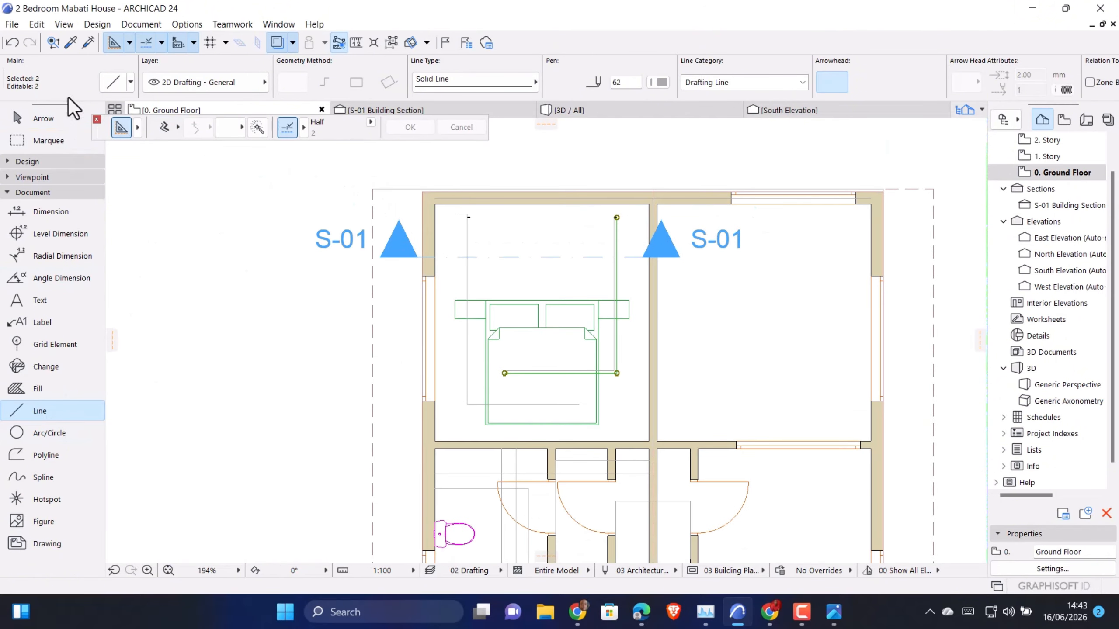
Select the left guide and offset a traced line copy of it inward to the inner corner of the left strip
left_click(45, 118)
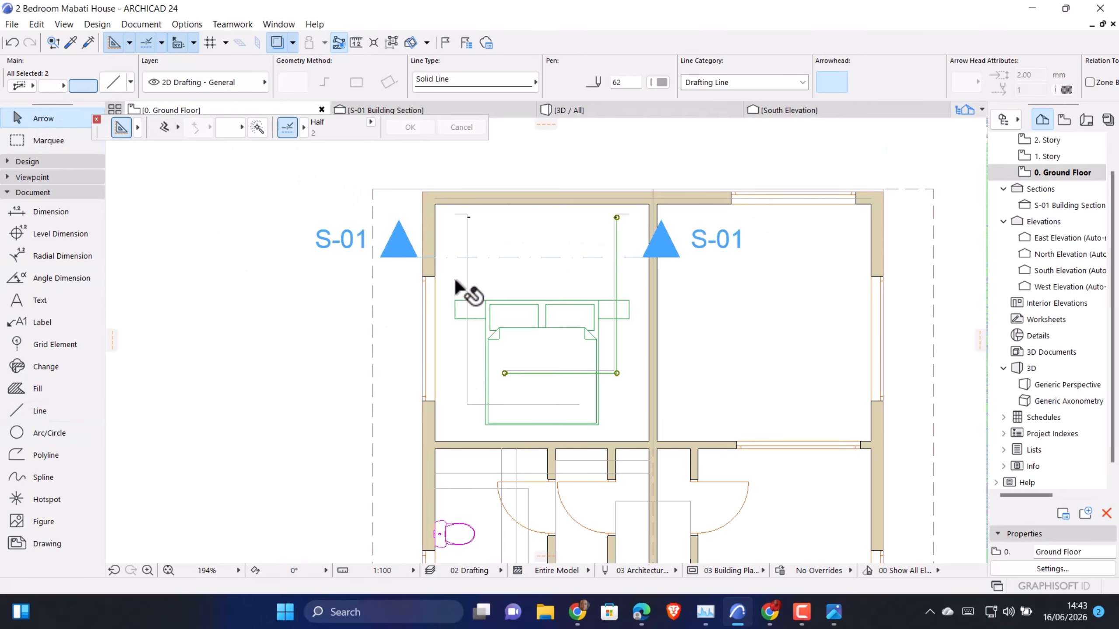
left_click(466, 267)
left_click(47, 411)
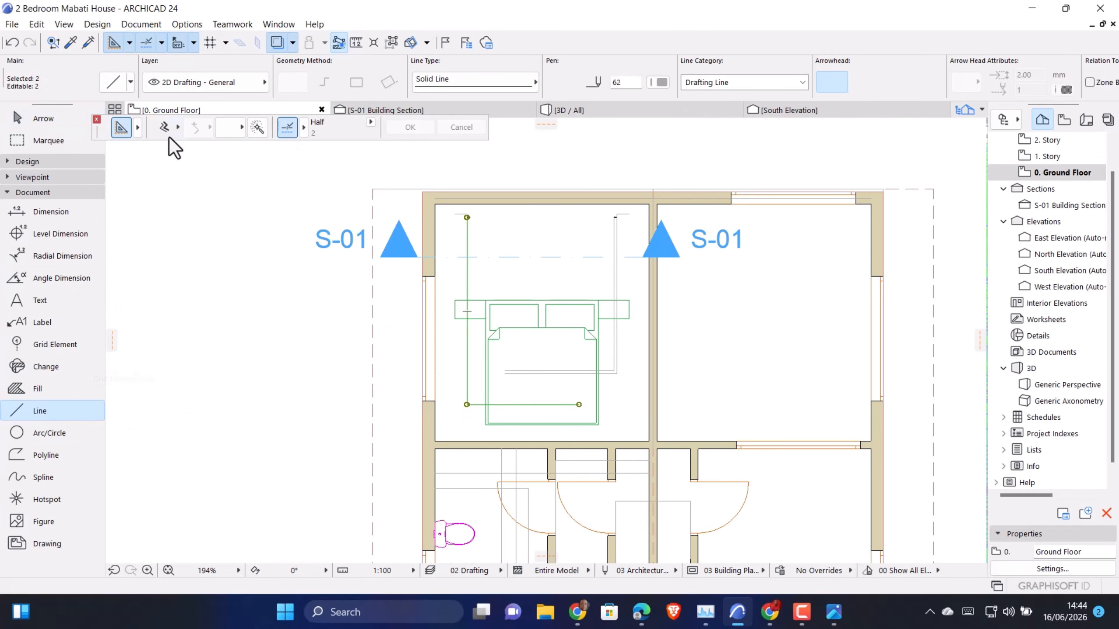
scroll(423, 227, "up", 3)
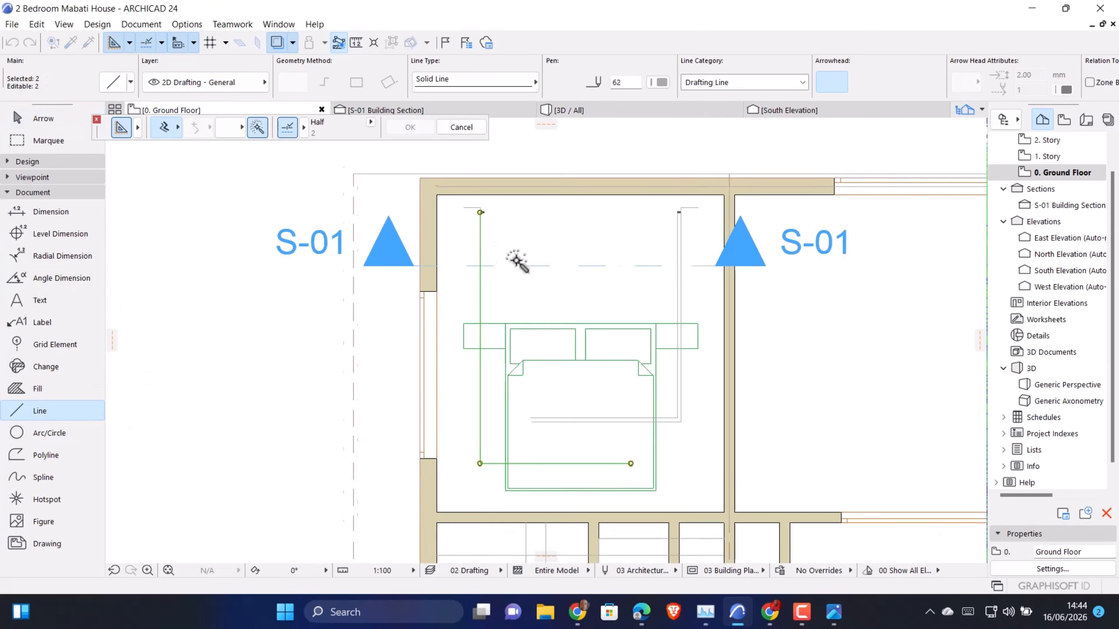
left_click(467, 233)
scroll(501, 207, "up", 5)
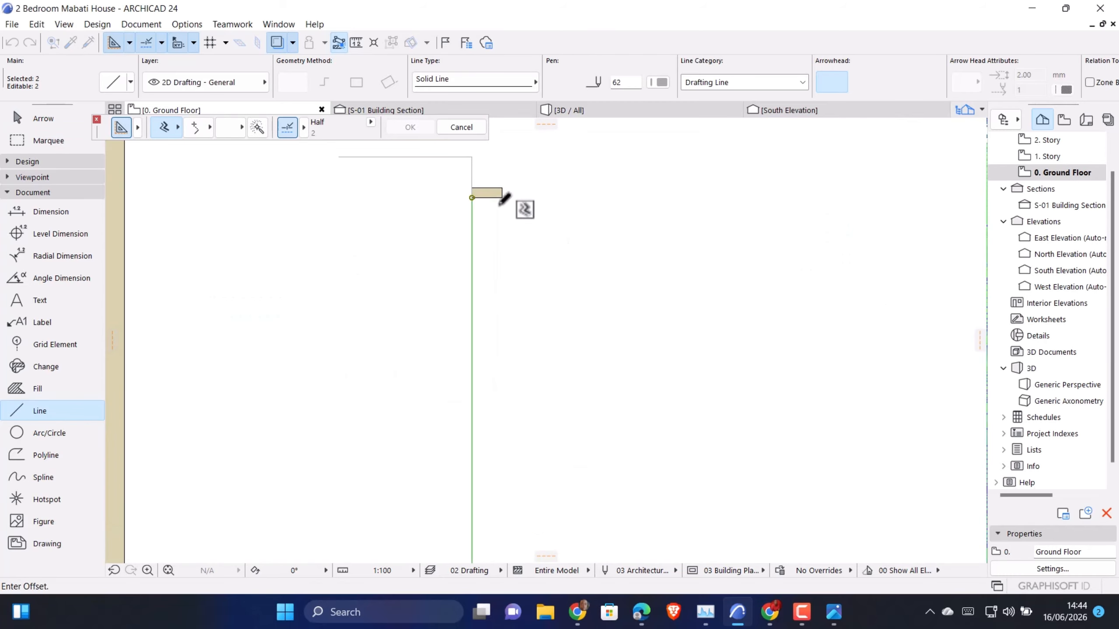
scroll(485, 189, "up", 2)
scroll(443, 211, "down", 7)
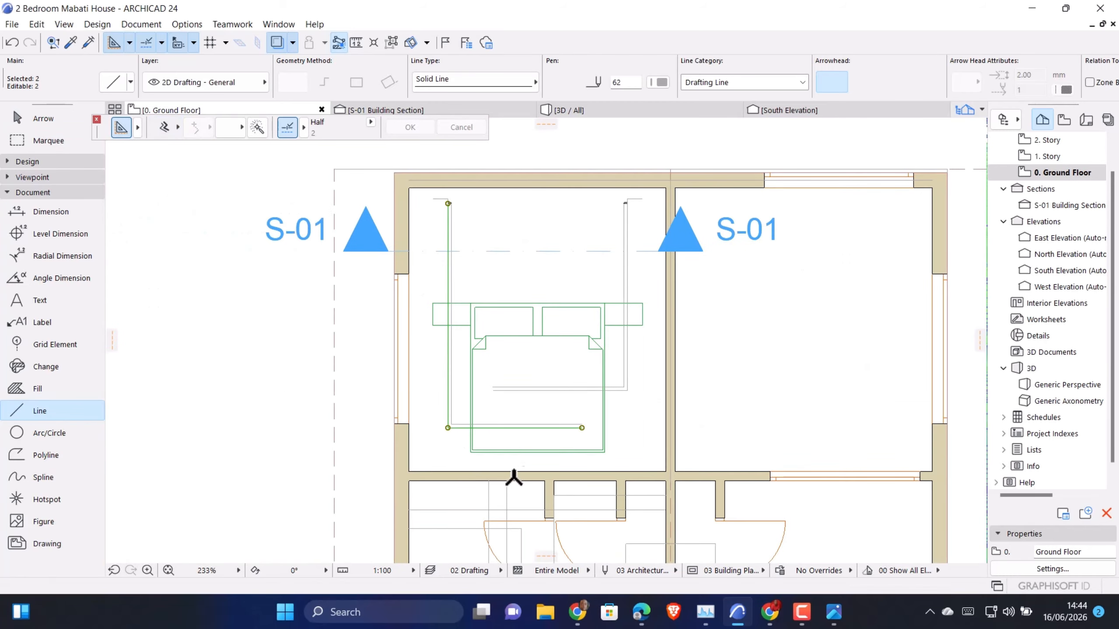
Close the open ends of the left and right double guide lines with short vertical lines across the bed
scroll(531, 413, "up", 3)
key("Escape")
scroll(617, 441, "up", 3)
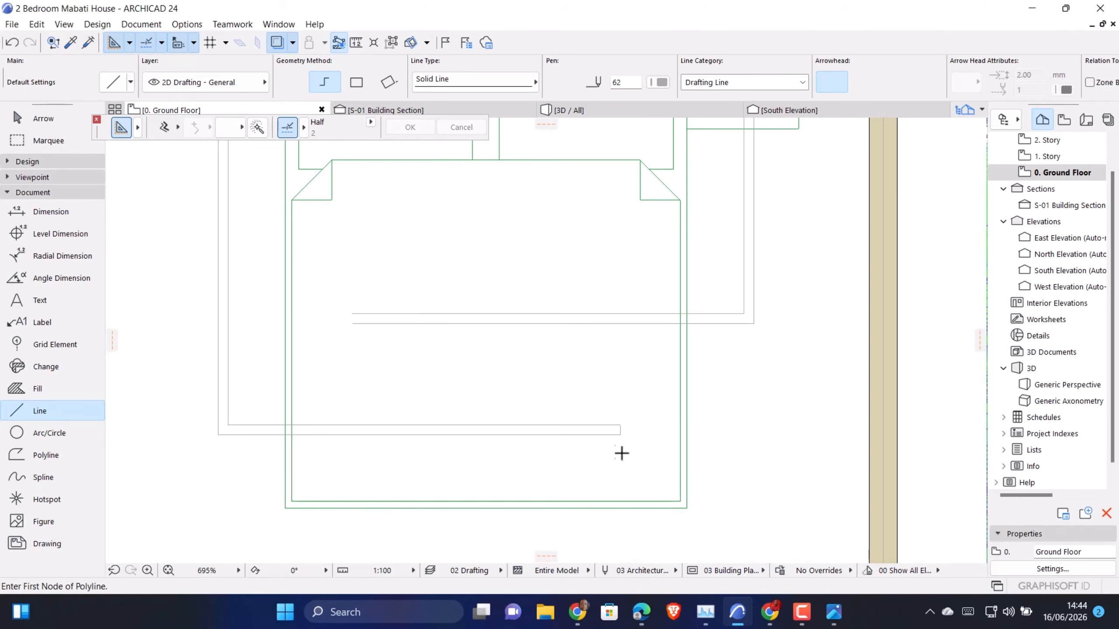
scroll(479, 386, "down", 1)
scroll(479, 387, "up", 2)
left_click(443, 388)
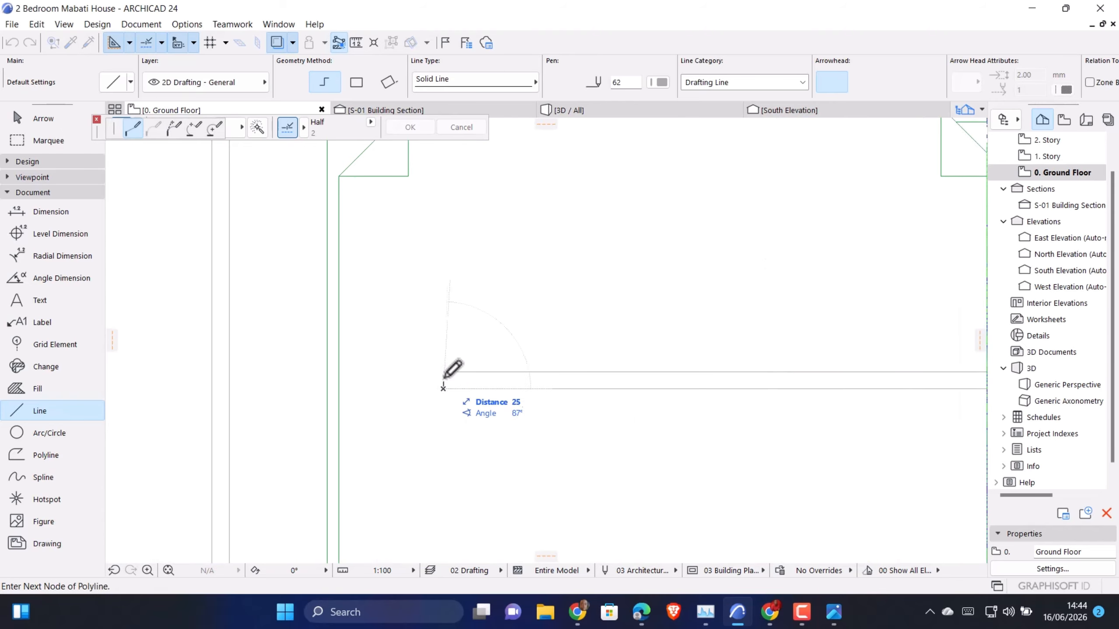
key("Escape")
scroll(452, 417, "down", 5)
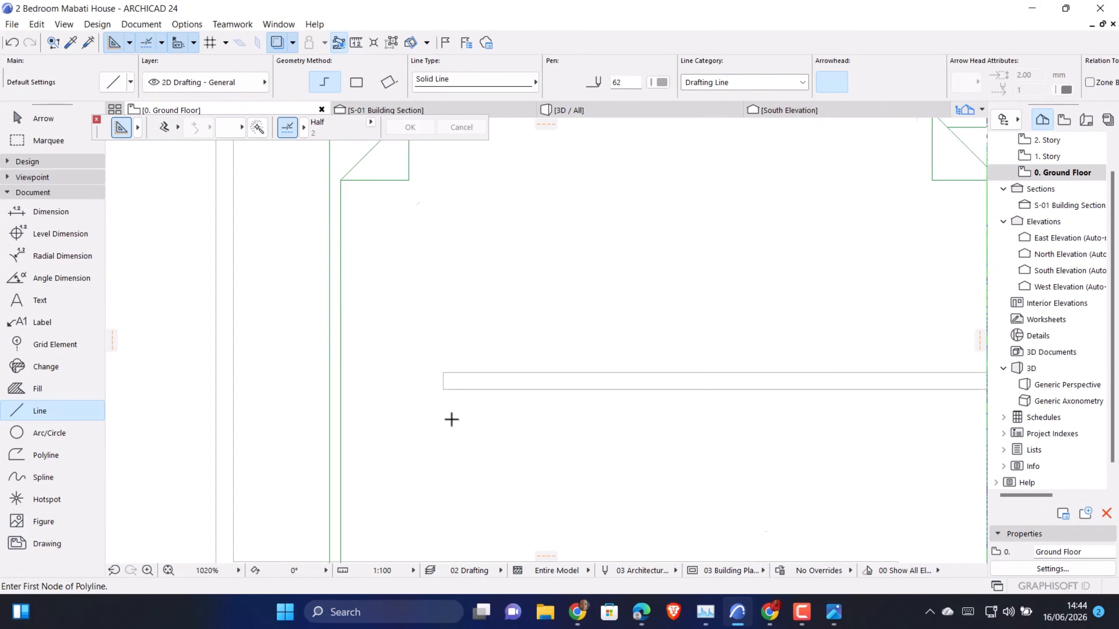
key("Escape")
Move the bed layout from the left bedroom horizontally into the right bedroom and clear the selection
left_click(547, 345)
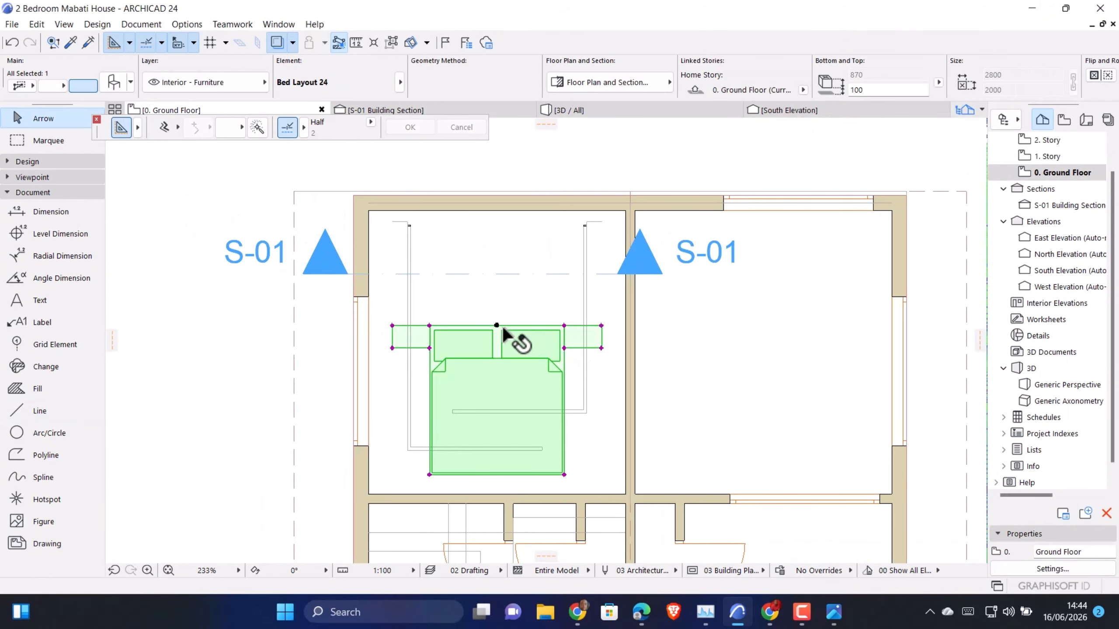
left_click_drag(496, 325, 763, 330)
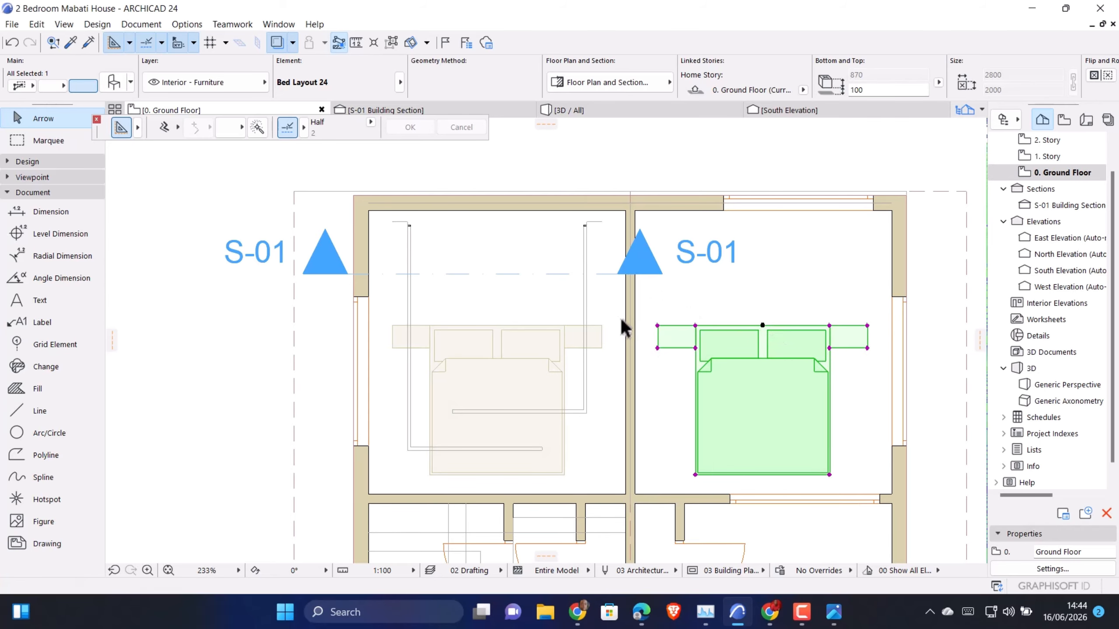
key("Escape")
Use the Slab tool with Magic Wand to create a slab from the right closed guide outline in the left bedroom
scroll(538, 322, "up", 1)
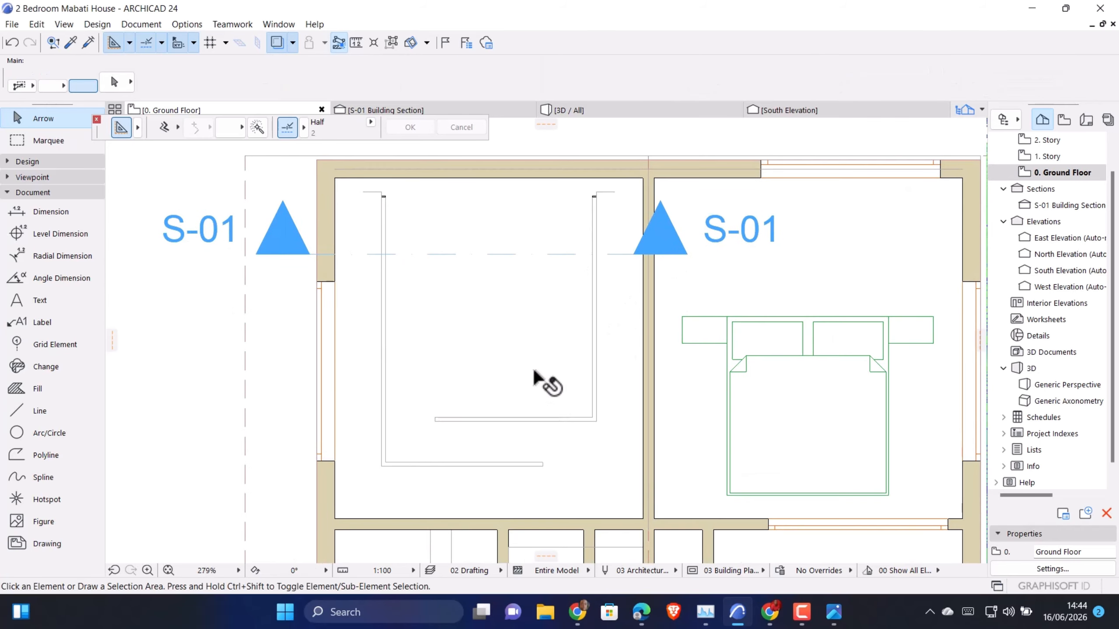
scroll(595, 209, "up", 1)
scroll(369, 205, "up", 5)
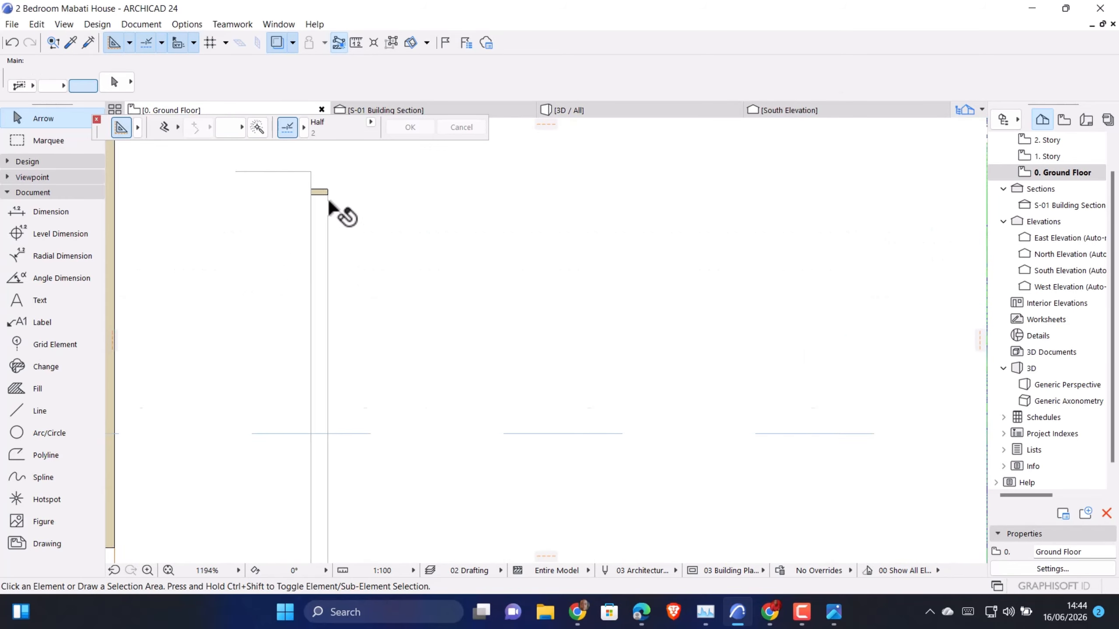
scroll(334, 211, "down", 4)
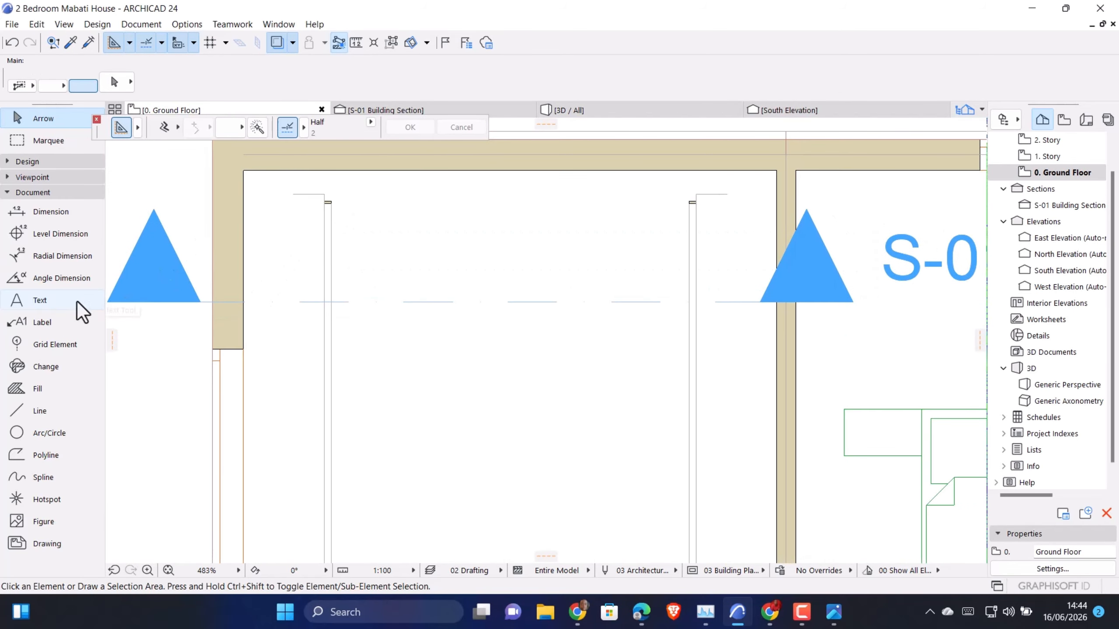
left_click(31, 189)
left_click(32, 161)
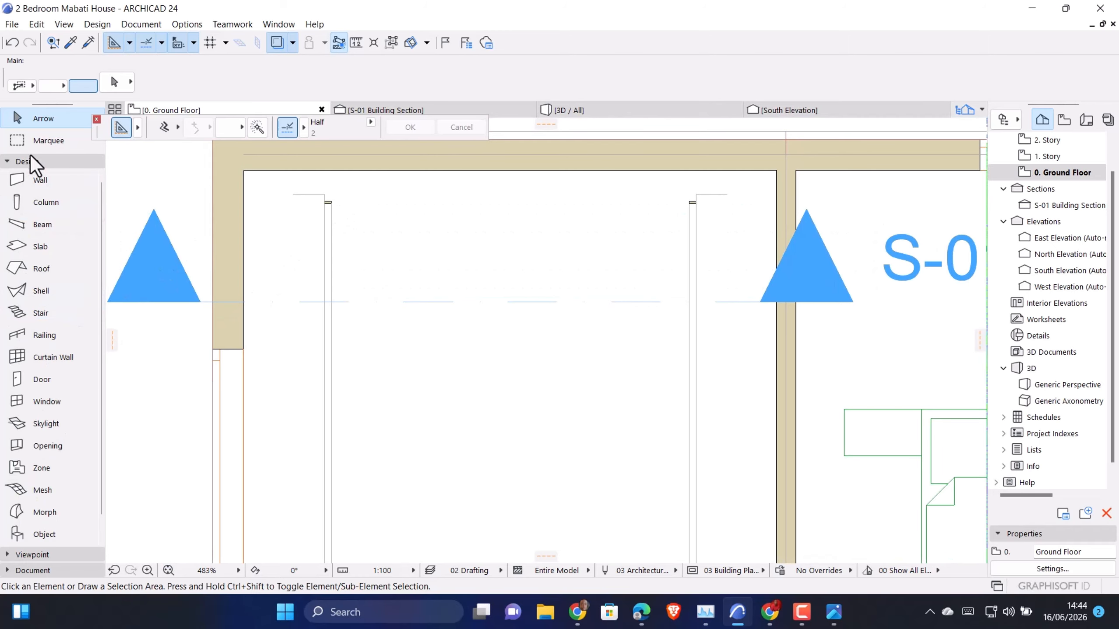
left_click(40, 246)
scroll(567, 242, "down", 4)
scroll(483, 351, "up", 2)
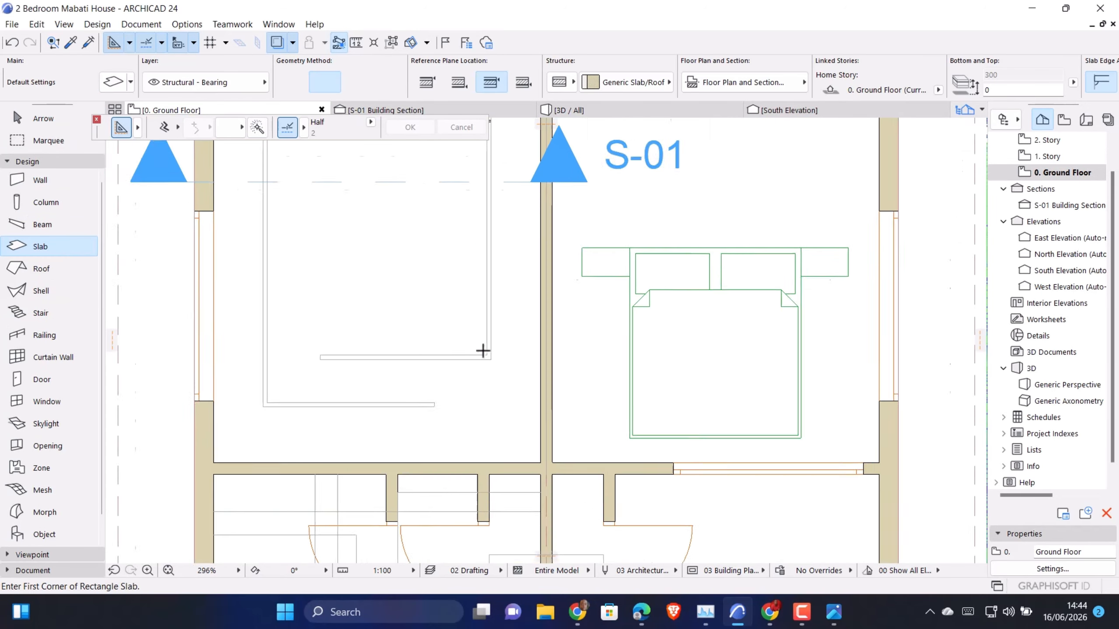
scroll(483, 352, "up", 6)
scroll(615, 386, "down", 5)
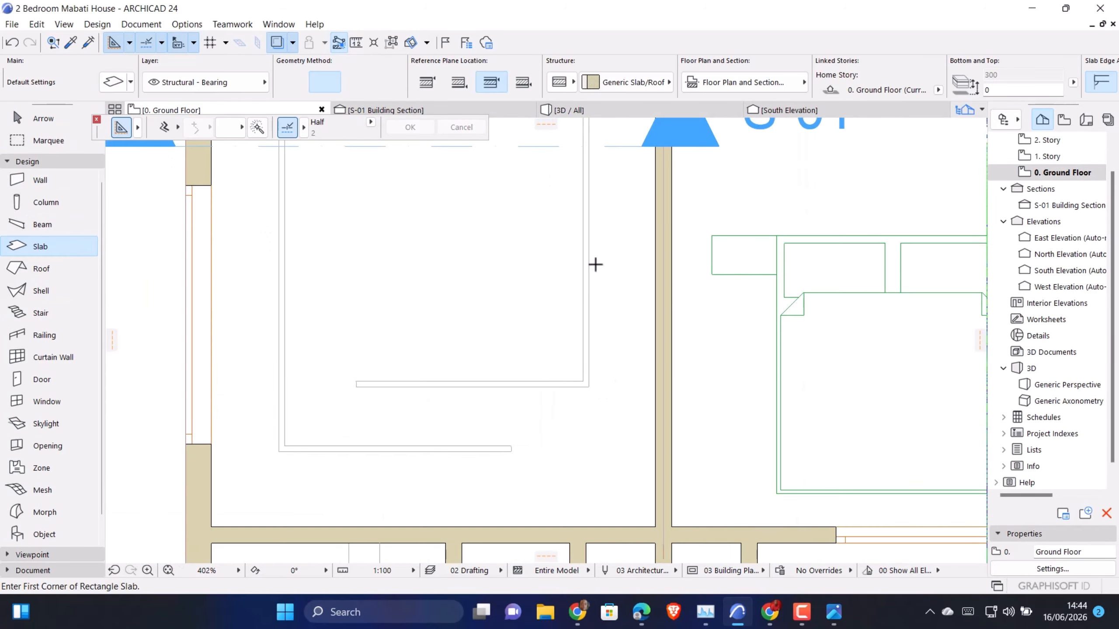
scroll(595, 282, "down", 2)
scroll(595, 175, "up", 4)
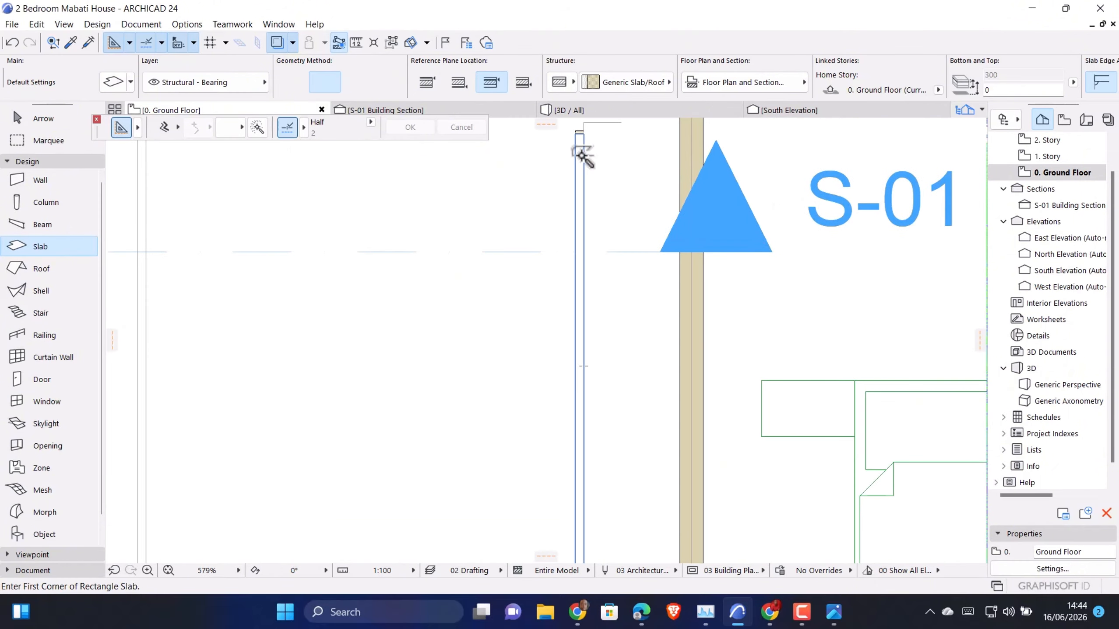
Create a second slab from the left closed guide outline with Magic Wand and leave the Slab tool
scroll(452, 303, "down", 2)
scroll(452, 295, "up", 4)
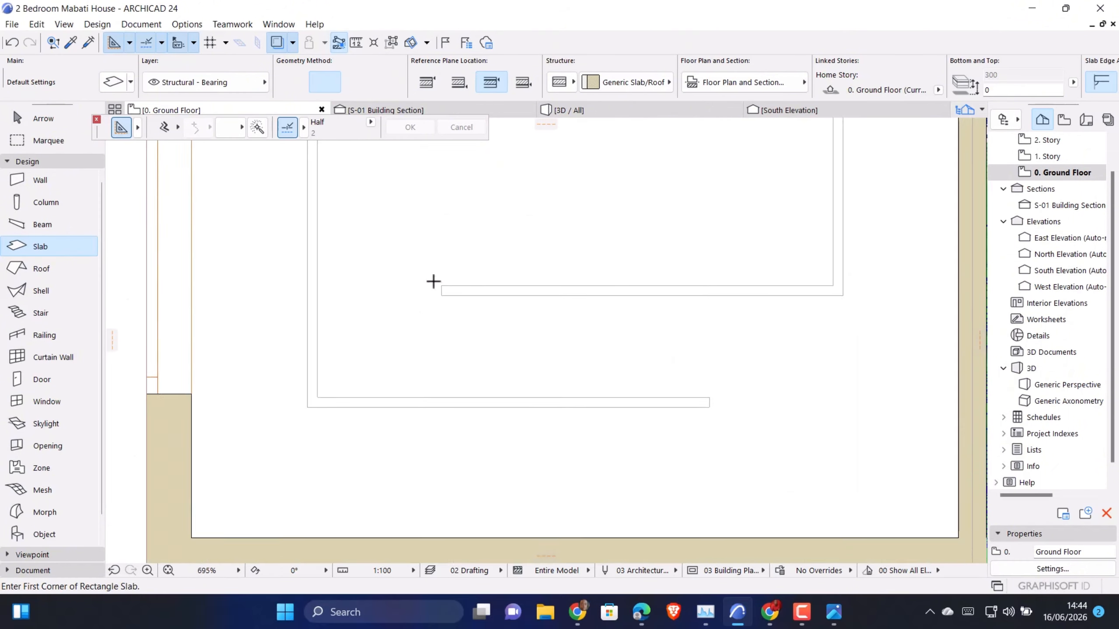
scroll(433, 281, "up", 4)
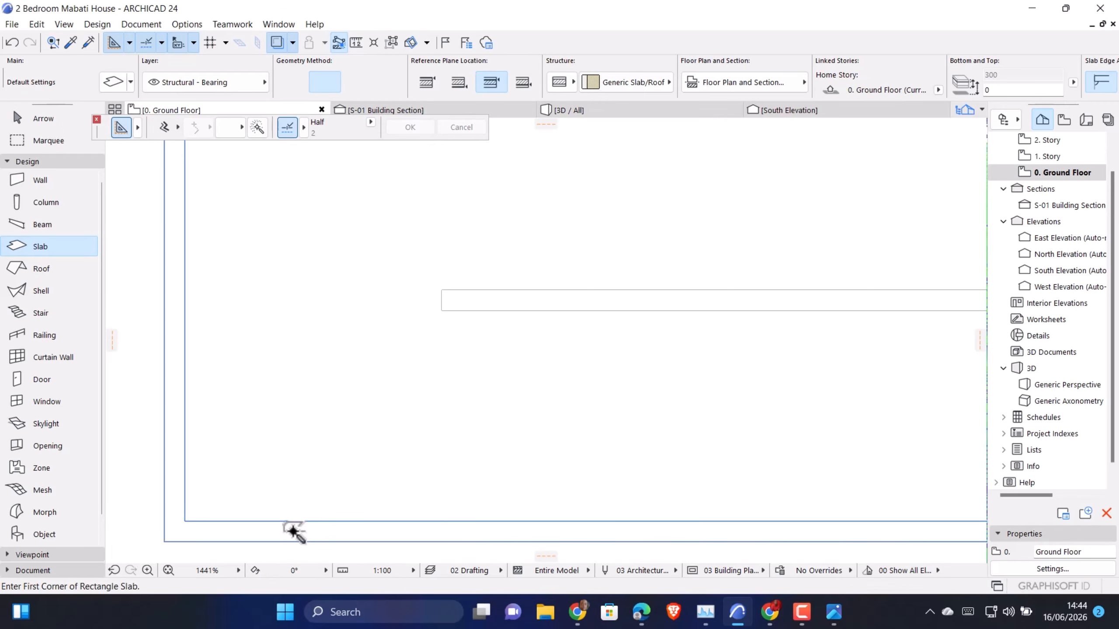
scroll(442, 399, "down", 5)
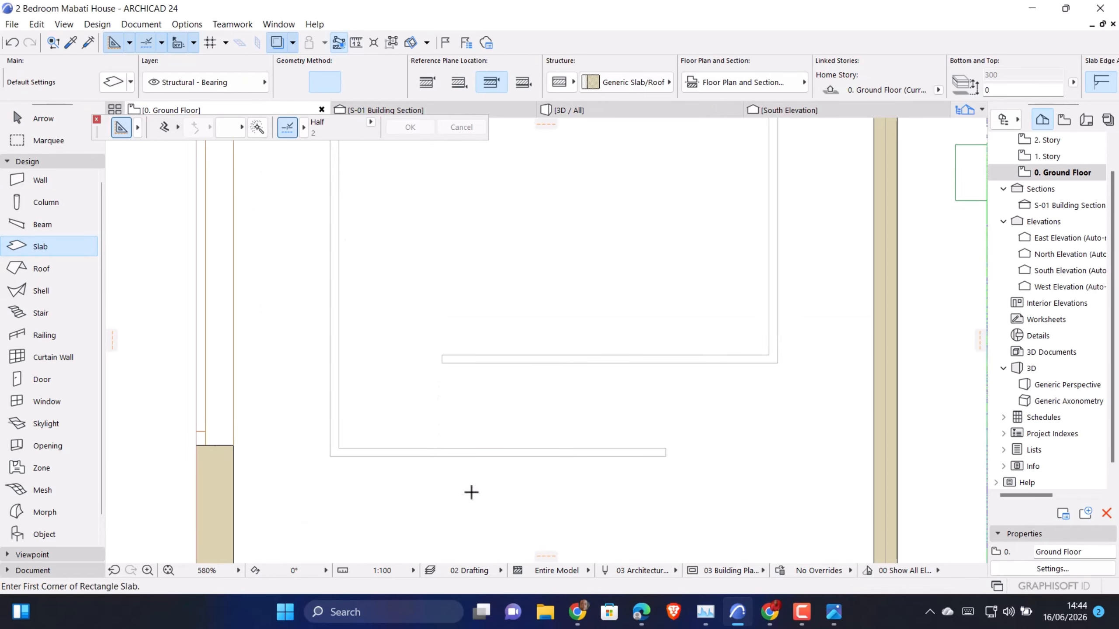
scroll(727, 426, "down", 3)
scroll(733, 428, "up", 3)
key("Escape")
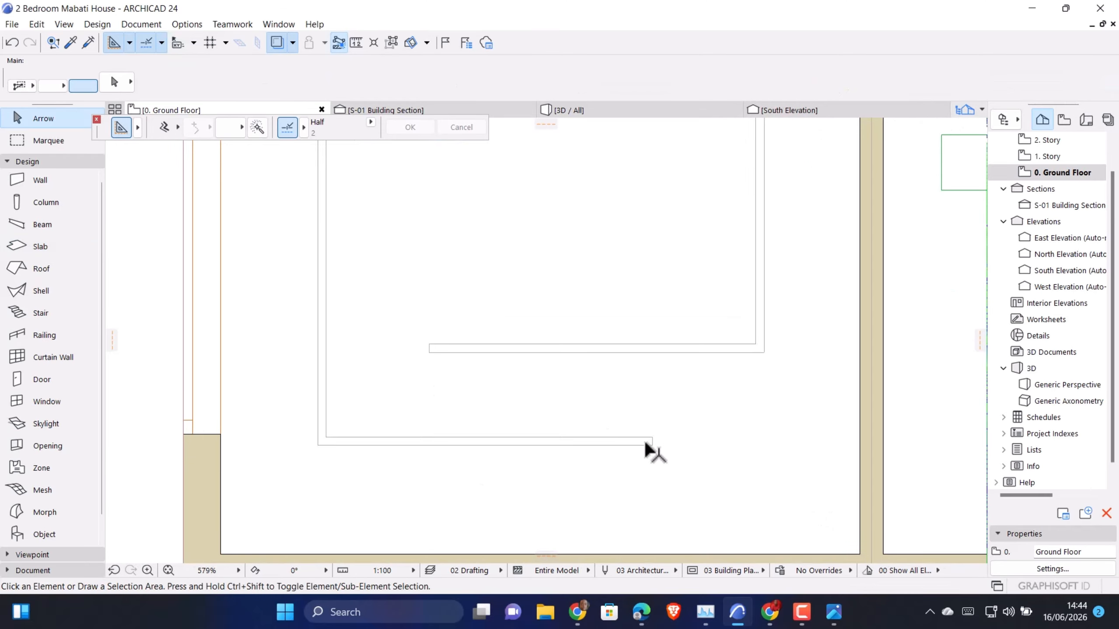
Select both outline slabs and override their top, edge and bottom surfaces with linked Paint - Golden Ochre
left_click(646, 443)
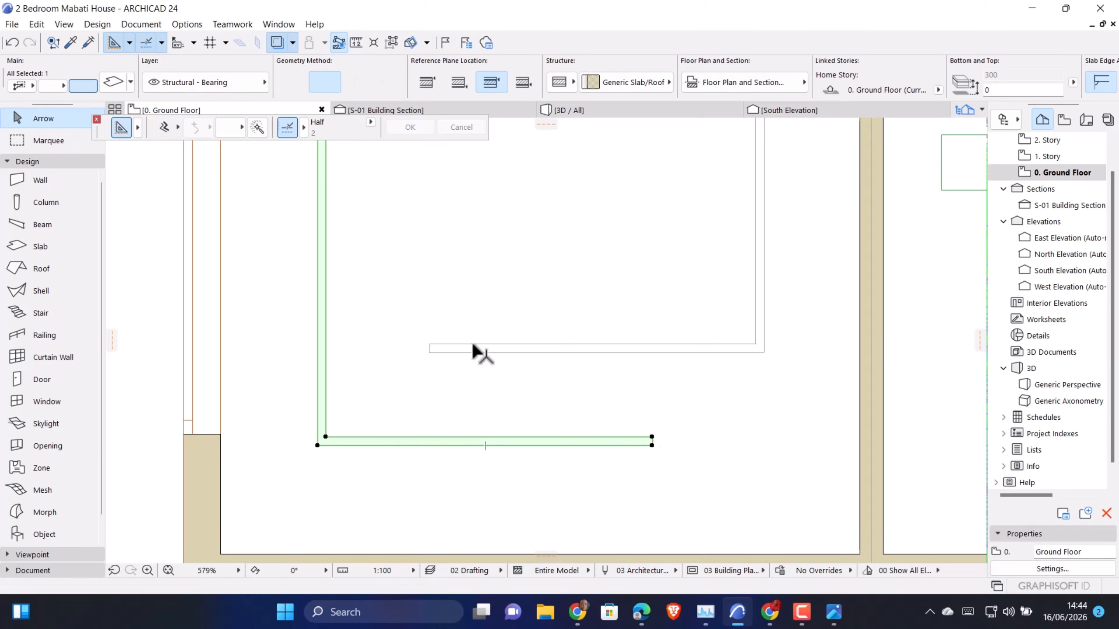
double_click(444, 347)
left_click(117, 384)
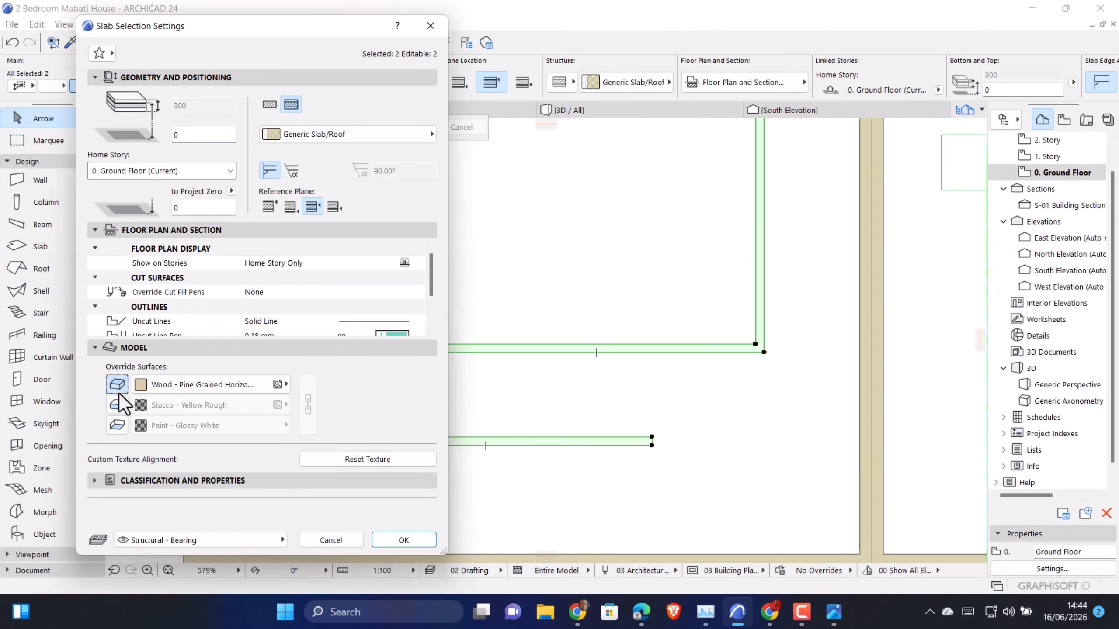
left_click(116, 405)
left_click(117, 425)
left_click(175, 384)
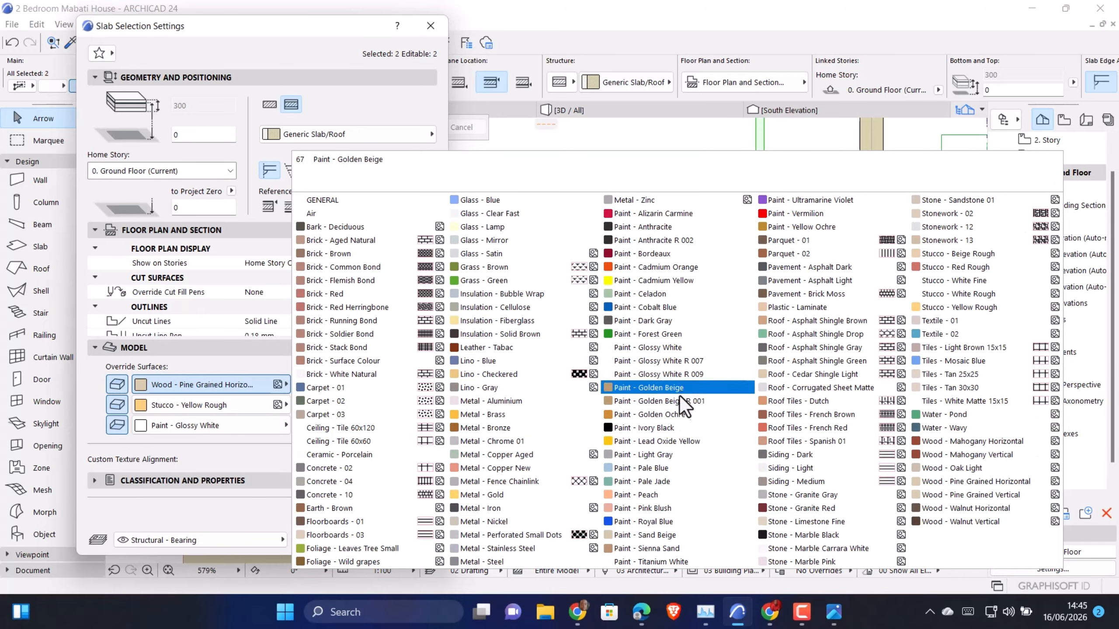
left_click(680, 414)
left_click(307, 402)
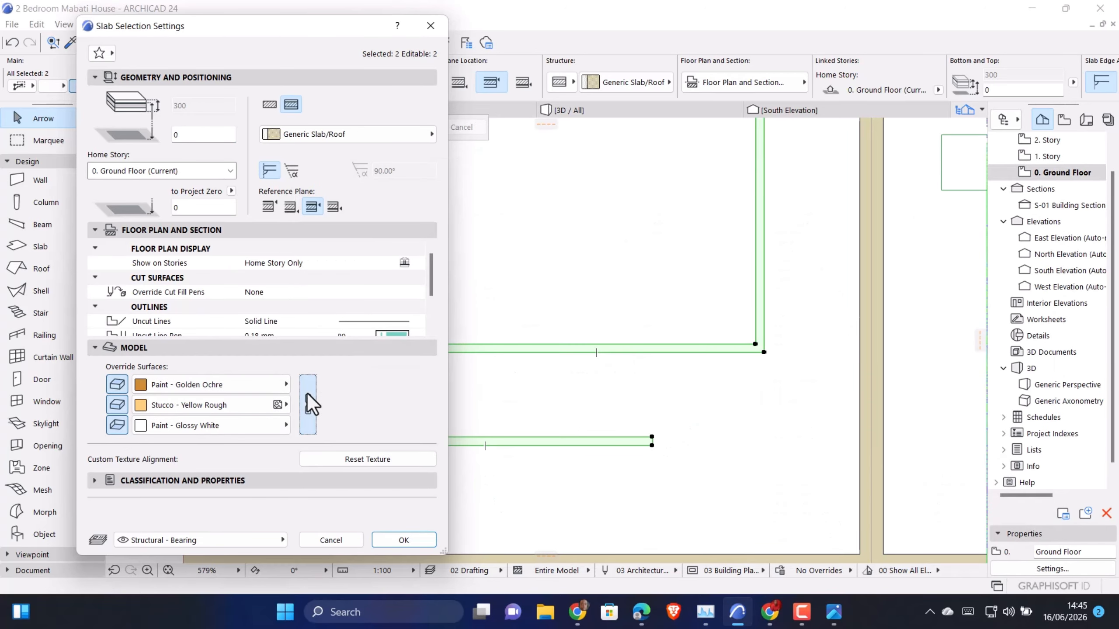
left_click(404, 541)
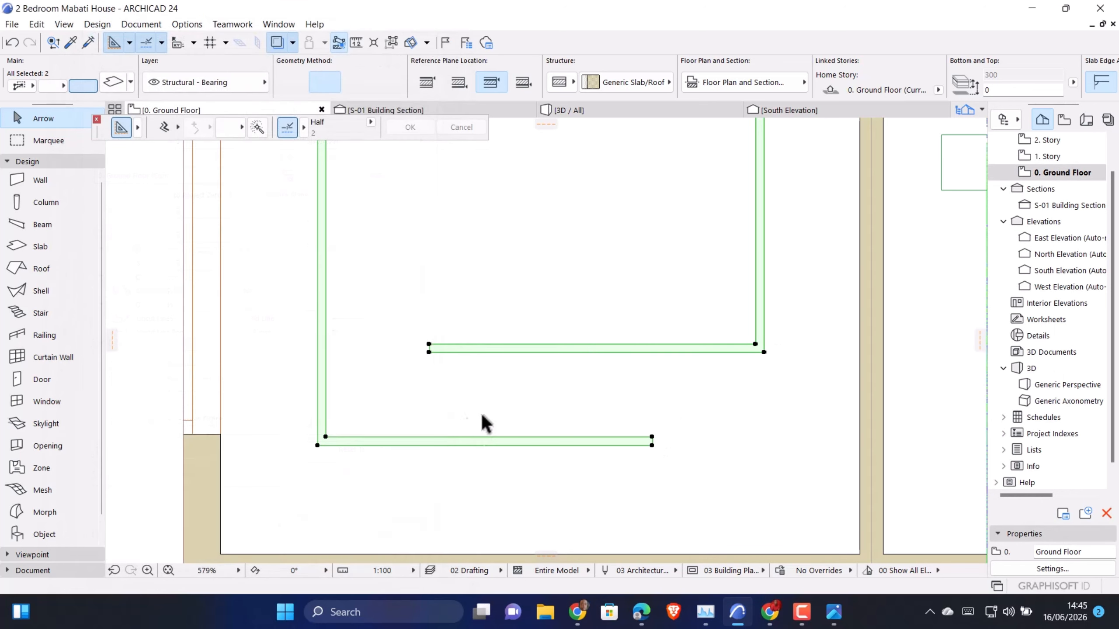
Change both selected slabs to a basic structure with 45 thickness and a 3495 offset from the Ground Floor
scroll(485, 405, "down", 5)
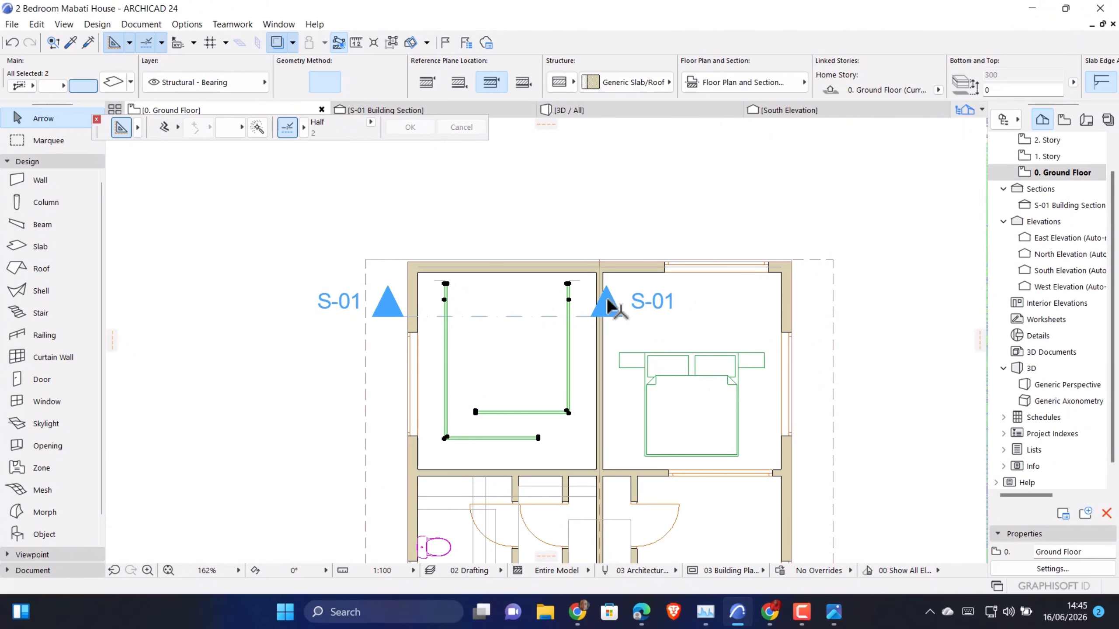
key("ctrl+t")
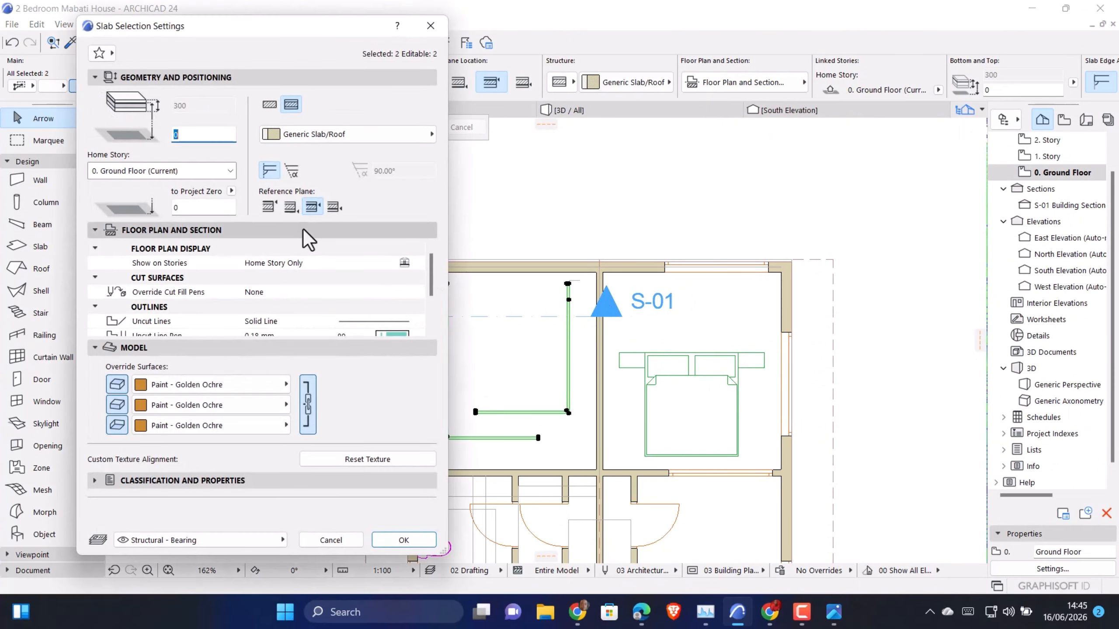
left_click(275, 104)
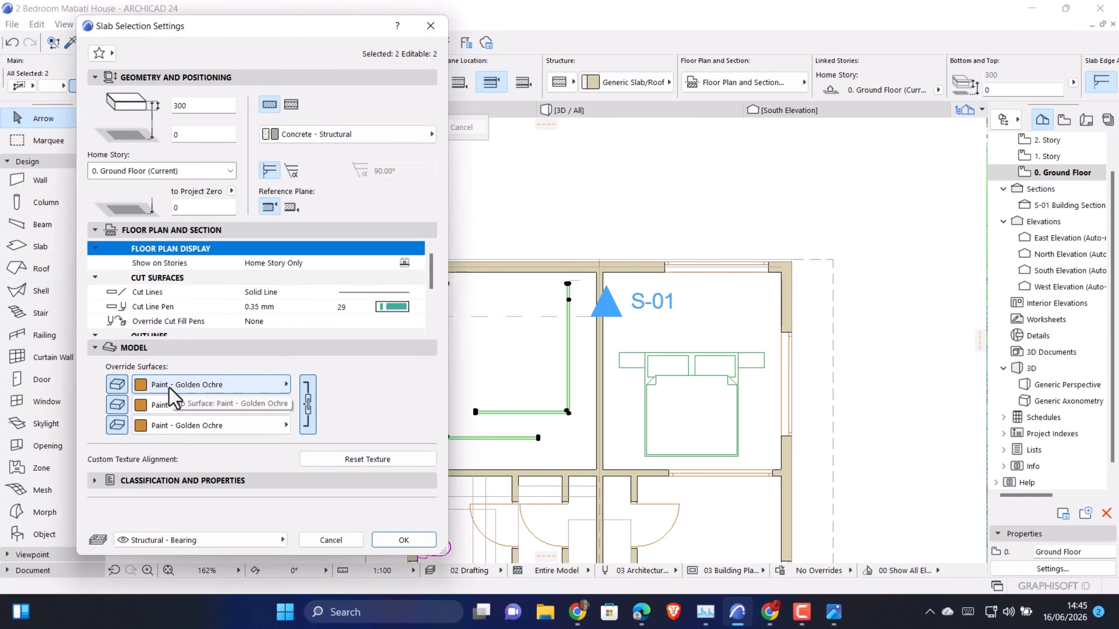
left_click(181, 135)
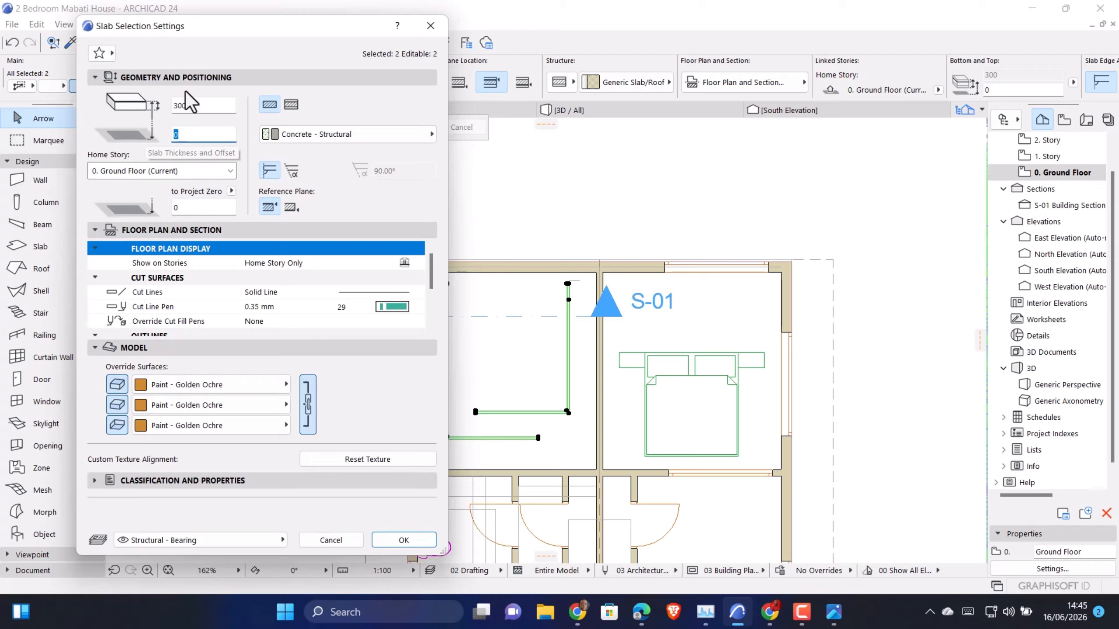
left_click(178, 106)
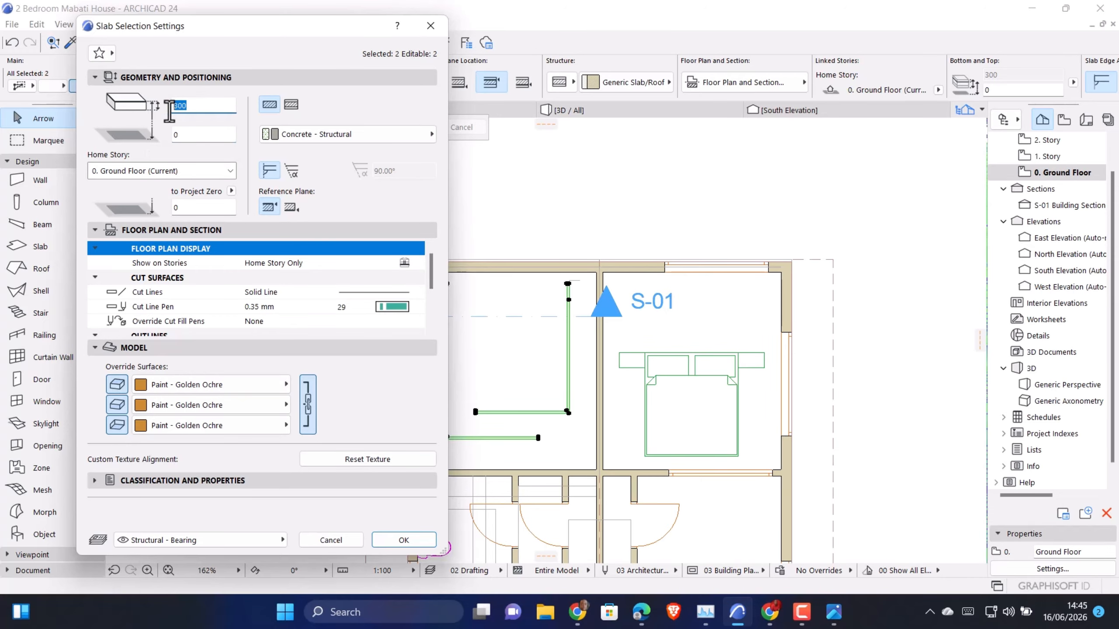
left_click(179, 132)
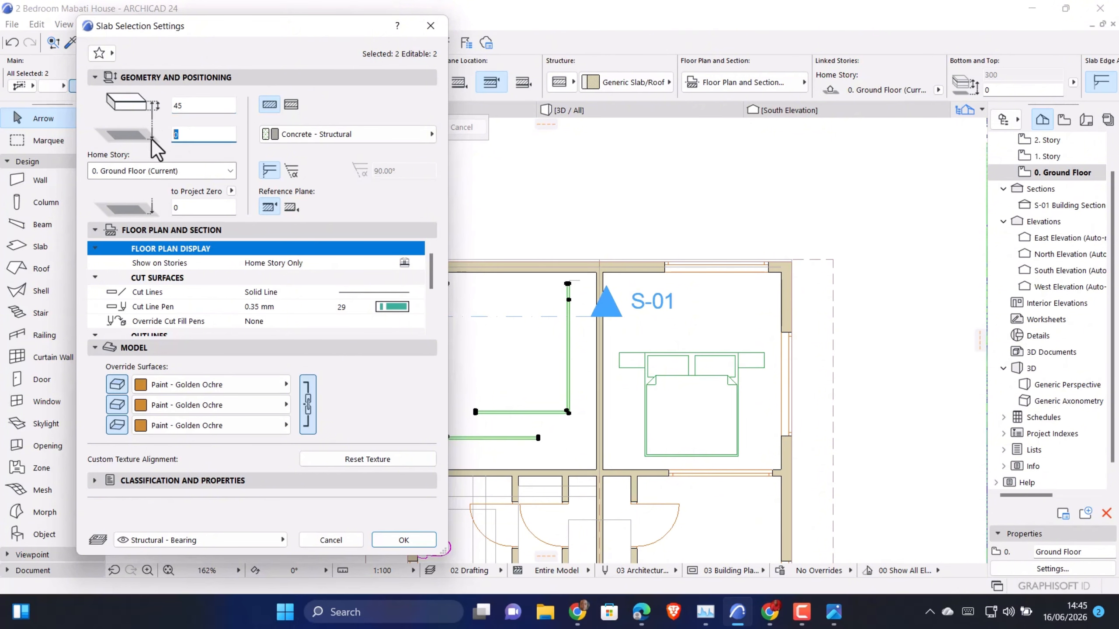
type("3495")
left_click(392, 539)
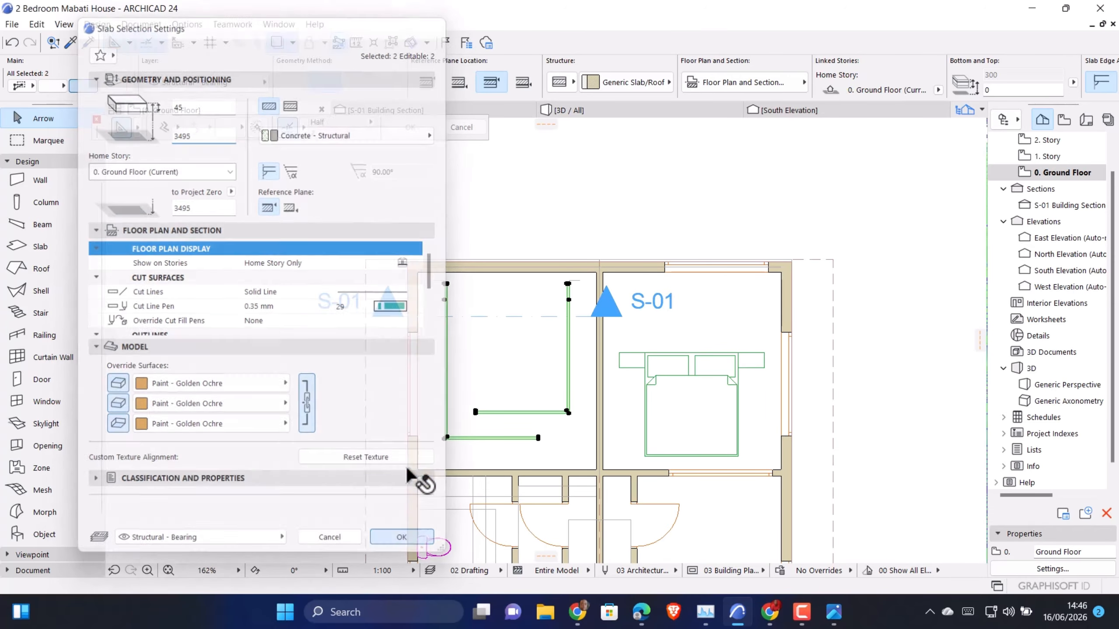
Examine in the 3D view how the golden ochre ceiling strips meet the vertical strips on the feature wall
left_click(581, 109)
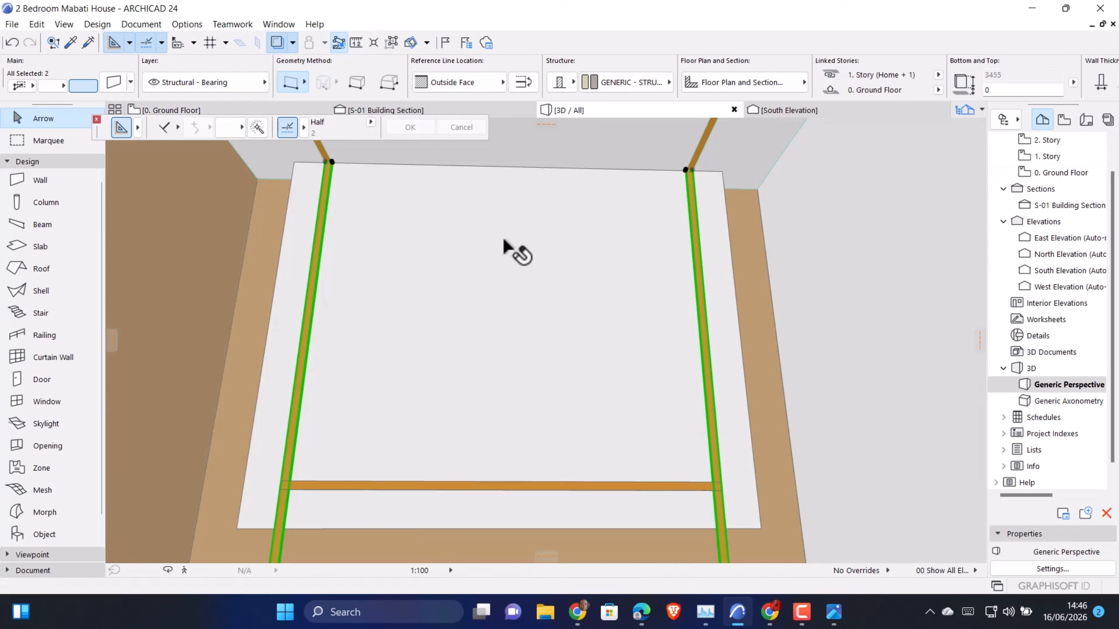
middle_click_drag(525, 206, 570, 304)
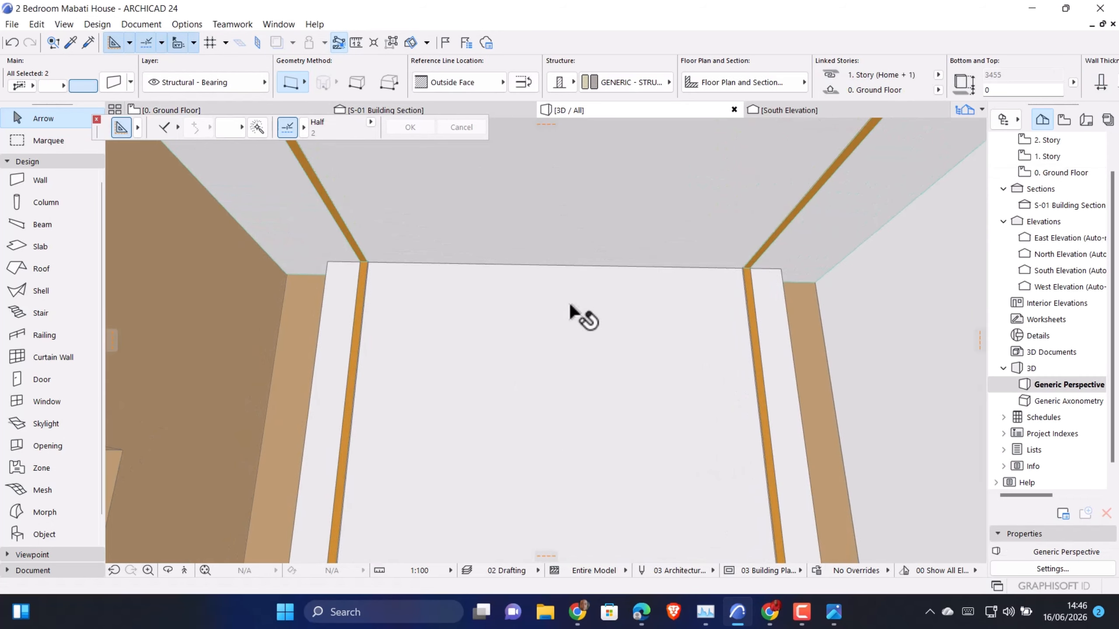
scroll(537, 330, "up", 5)
scroll(644, 390, "down", 4)
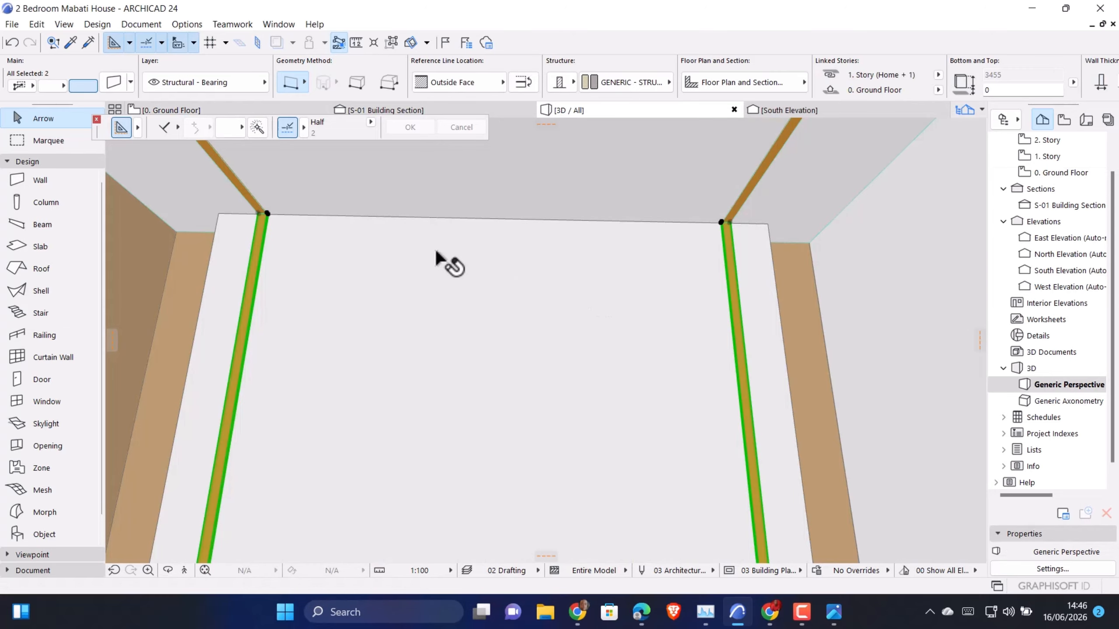
middle_click_drag(315, 233, 435, 270)
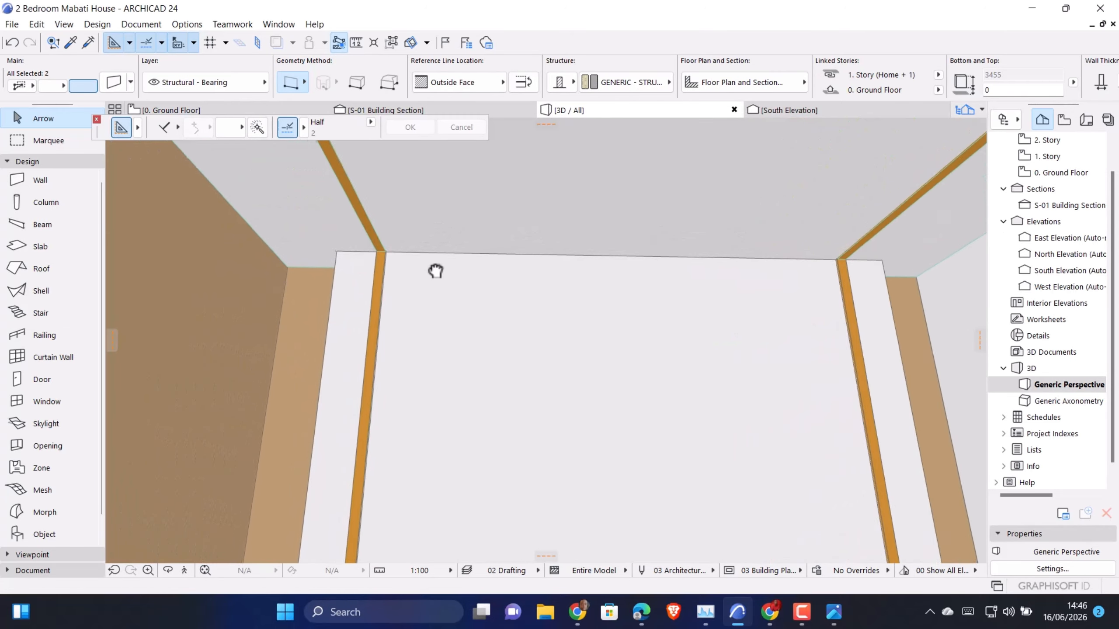
scroll(384, 253, "up", 3)
middle_click_drag(361, 254, 344, 272)
scroll(335, 199, "down", 3)
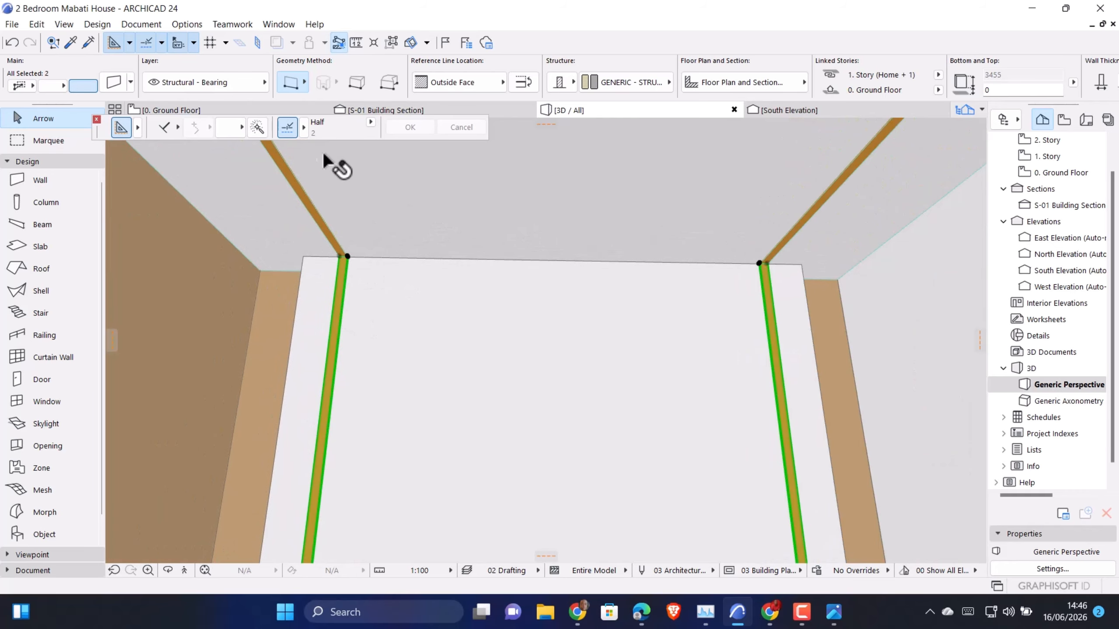
Check in section S-01 how both ceiling strip slabs line up with the ceiling and the vertical strips
left_click(379, 109)
scroll(616, 337, "up", 6)
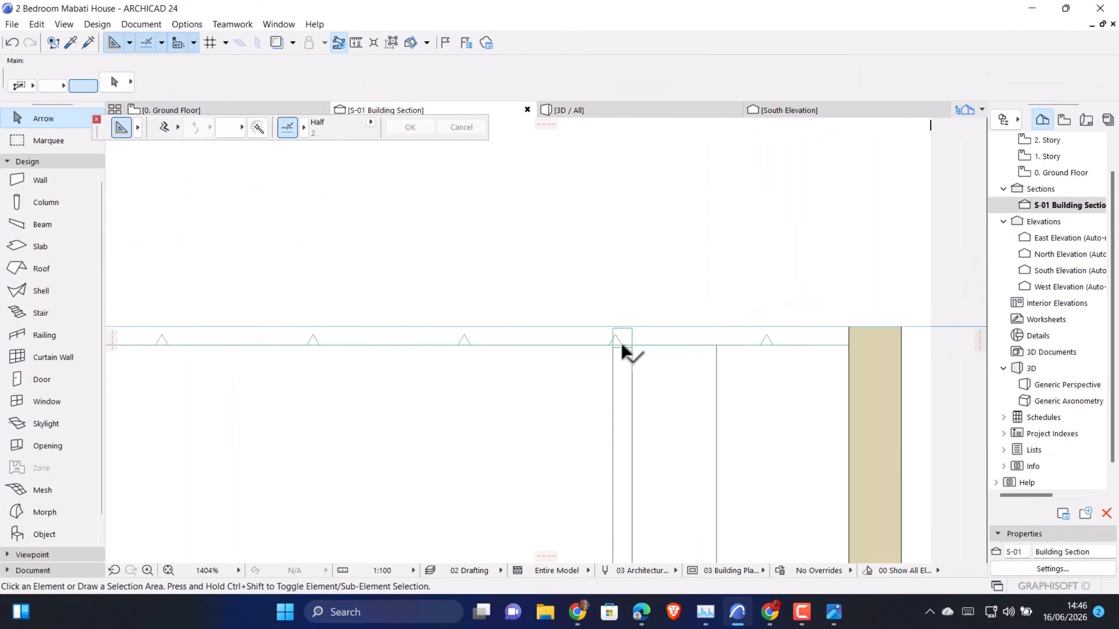
scroll(805, 351, "down", 6)
scroll(349, 339, "up", 7)
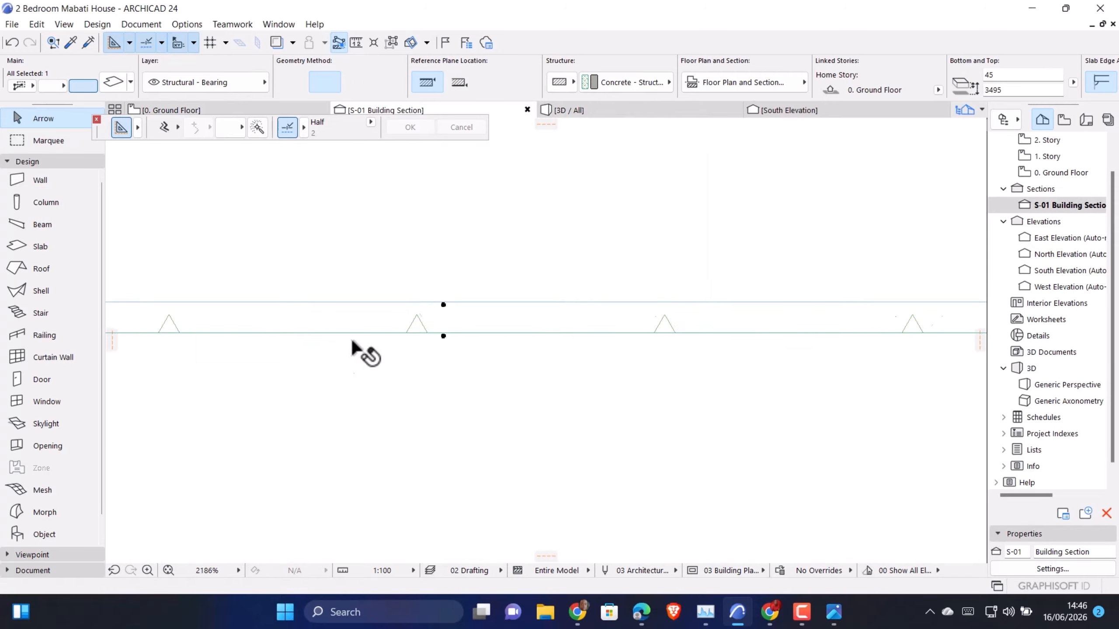
scroll(623, 346, "down", 5)
scroll(374, 340, "up", 5)
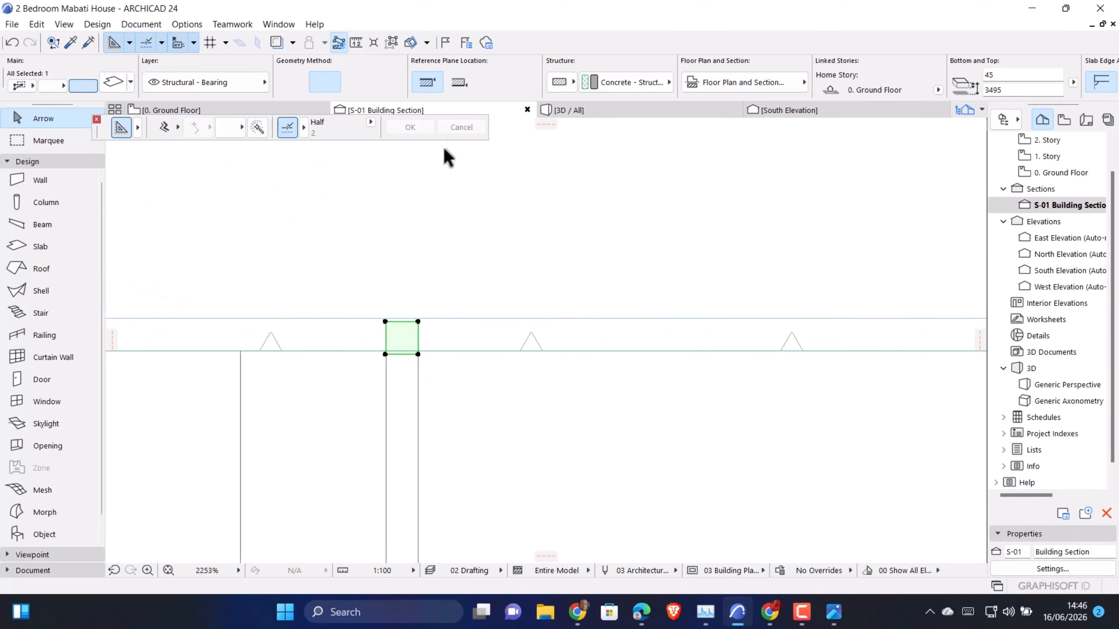
Examine in the 3D view and in 3D Explore how the ceiling strips run from the feature wall across the bedroom ceiling
left_click(556, 111)
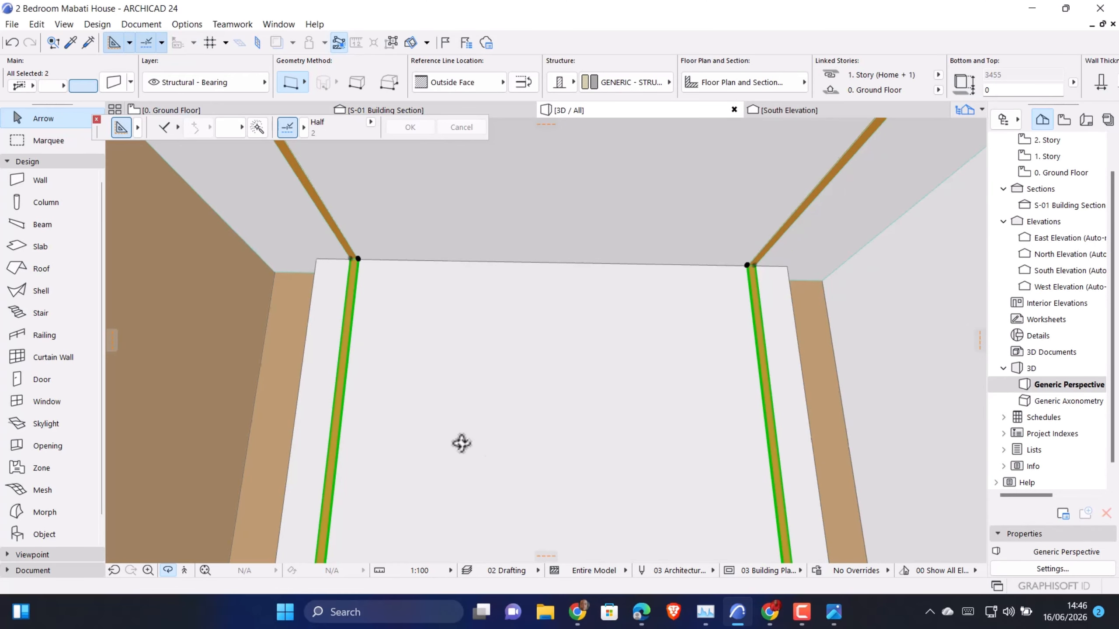
left_click_drag(462, 444, 653, 405)
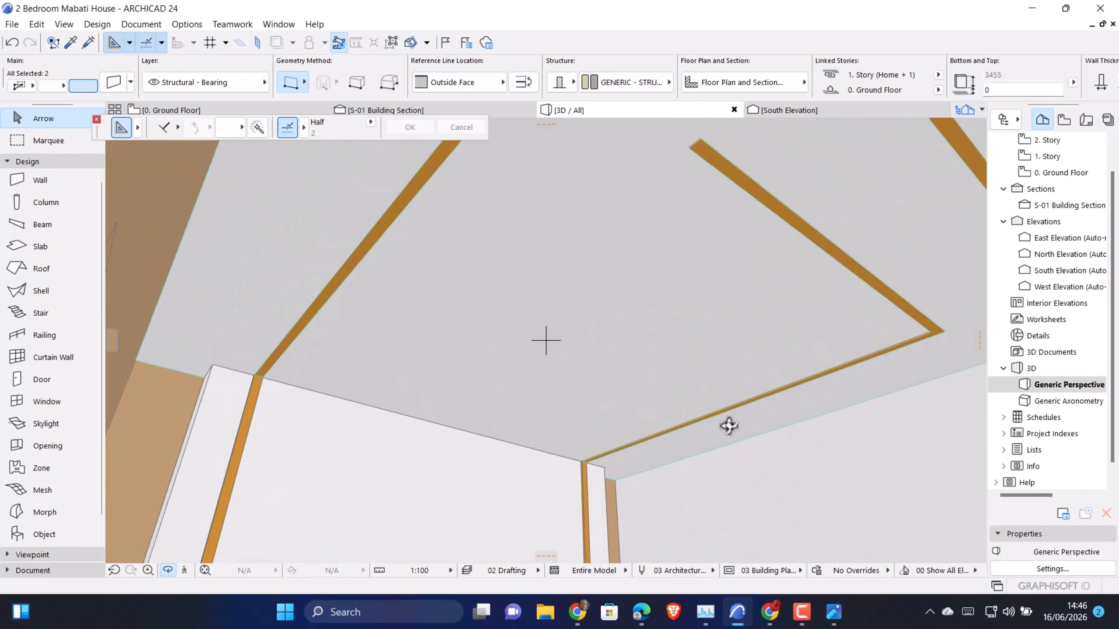
left_click_drag(729, 426, 508, 342)
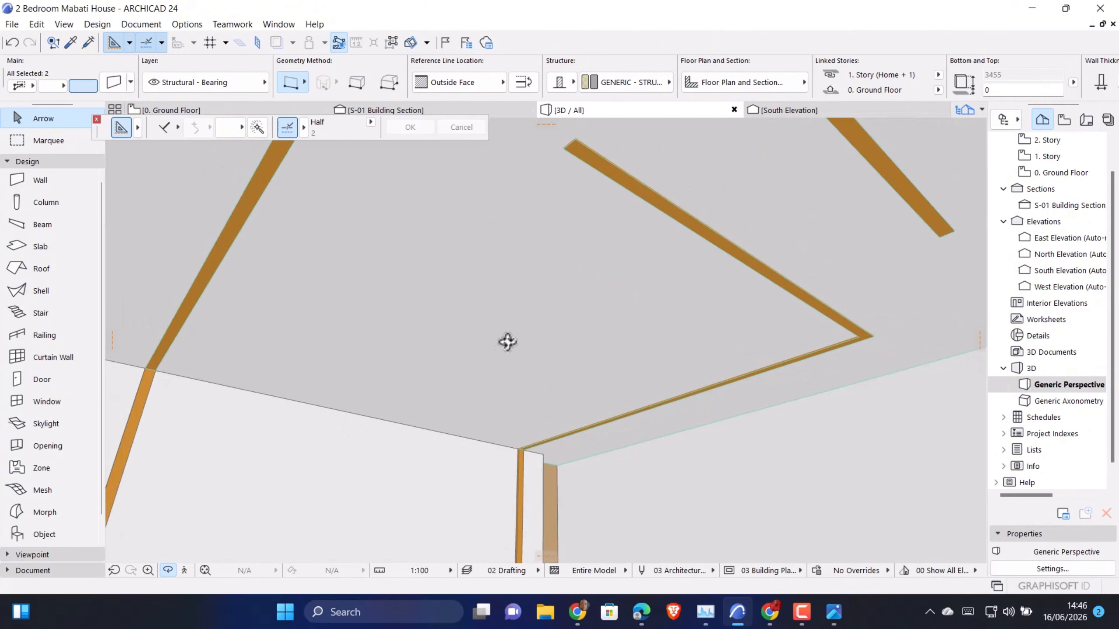
left_click(184, 571)
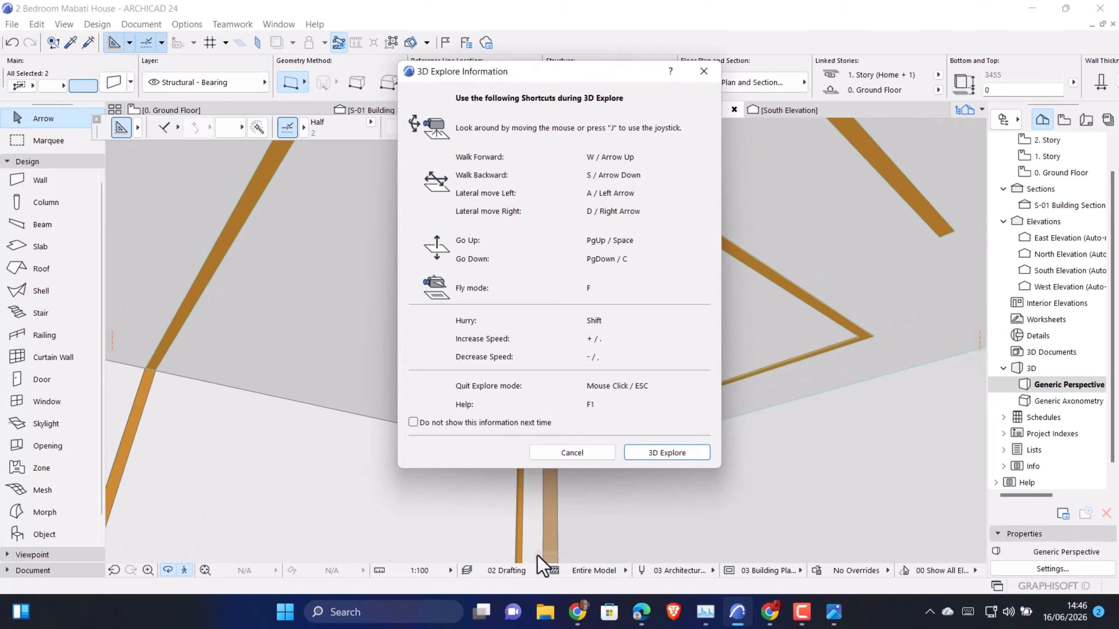
left_click(660, 456)
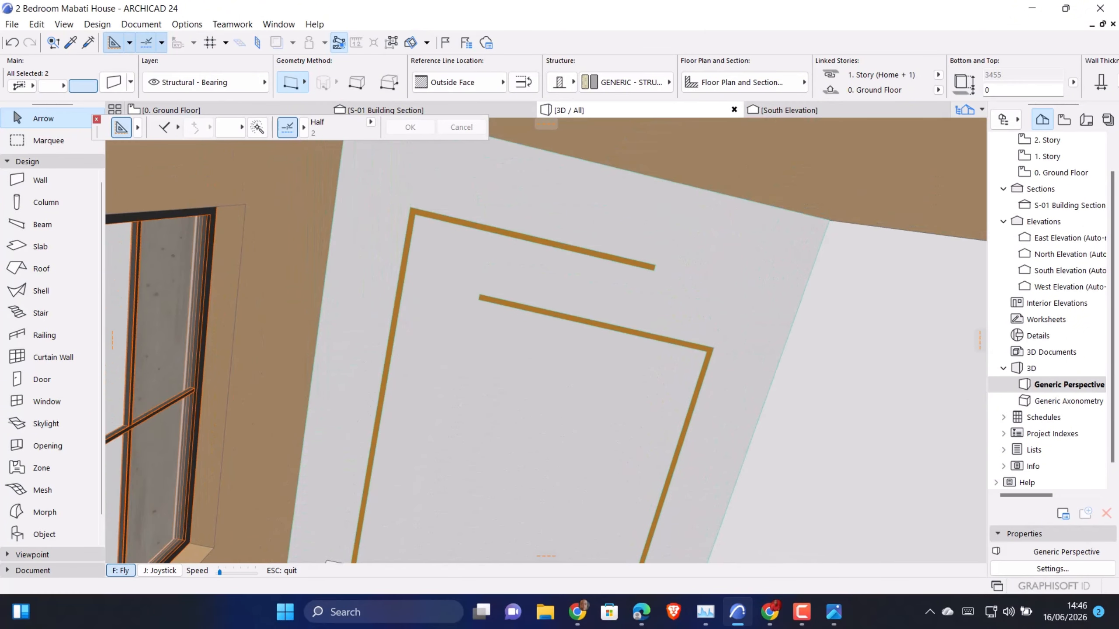
key("Escape")
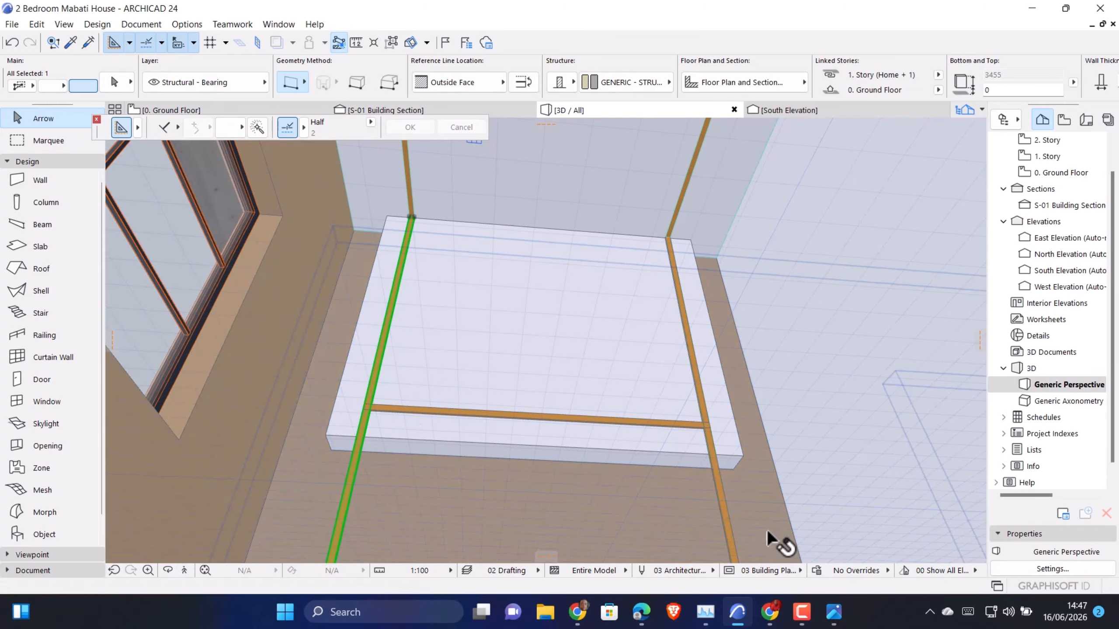
Raise the base of both vertical golden ochre strips on the feature wall to 1445 so they start at the horizontal strip
left_click(722, 510, "shift")
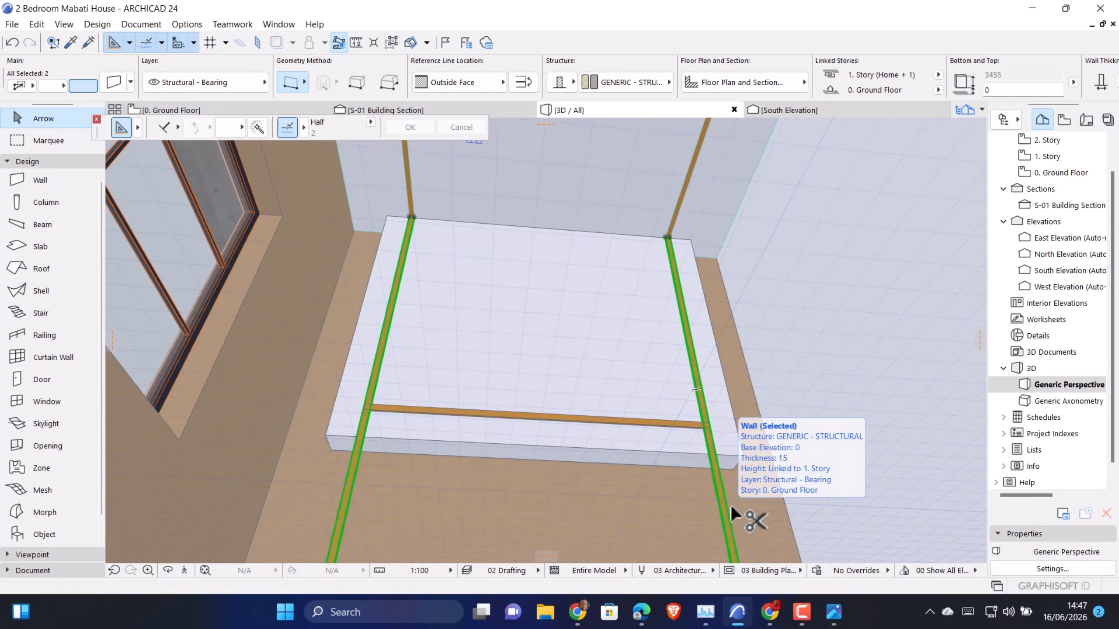
key("ctrl+t")
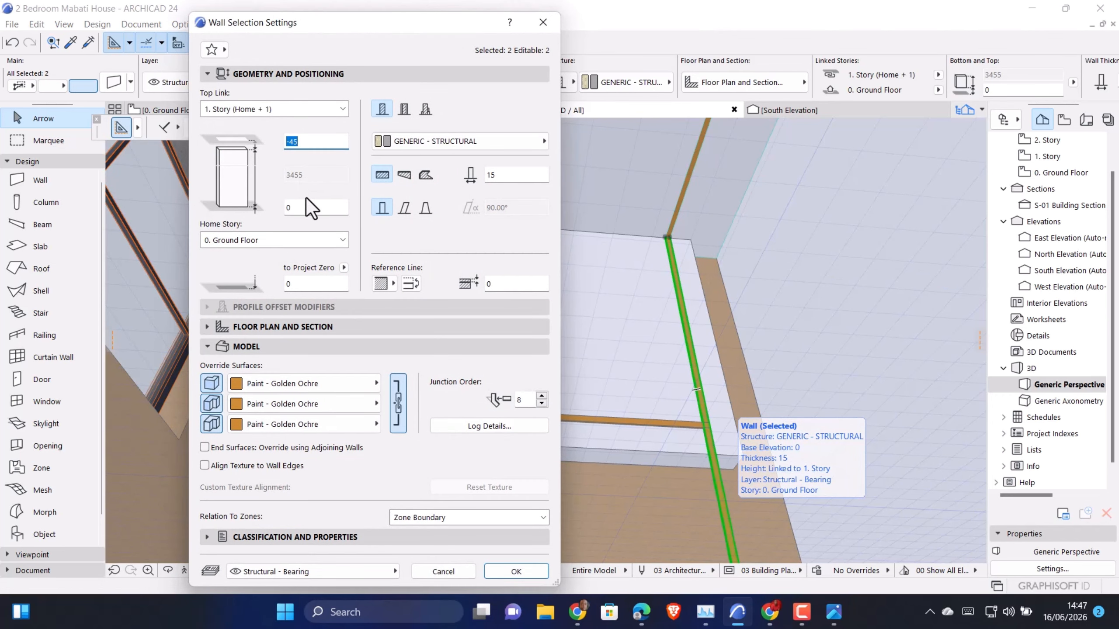
type("1445")
left_click(516, 570)
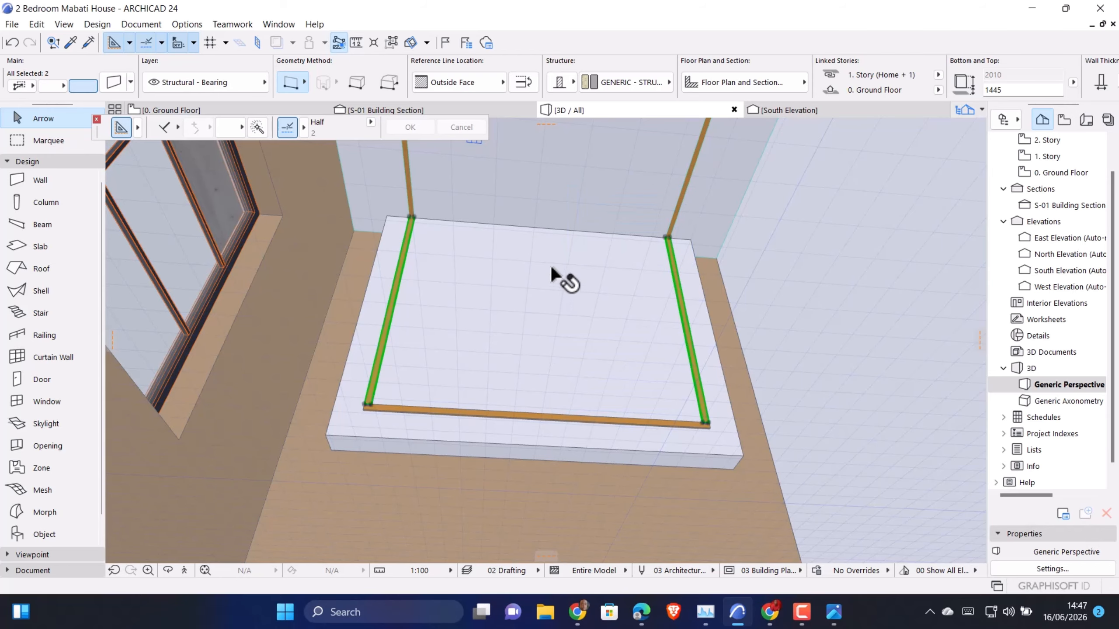
On the ground floor plan, shorten the partition wall between the two bedrooms to a stub about 1118 long from the exterior wall
middle_click_drag(557, 254, 164, 171, "shift")
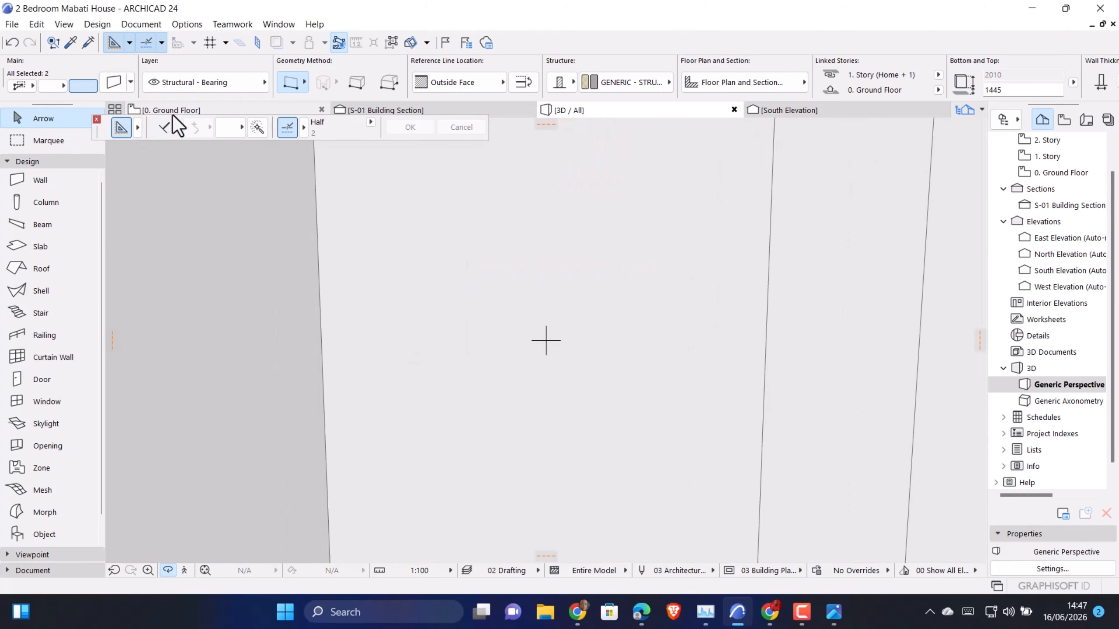
left_click(173, 113)
scroll(634, 438, "up", 2)
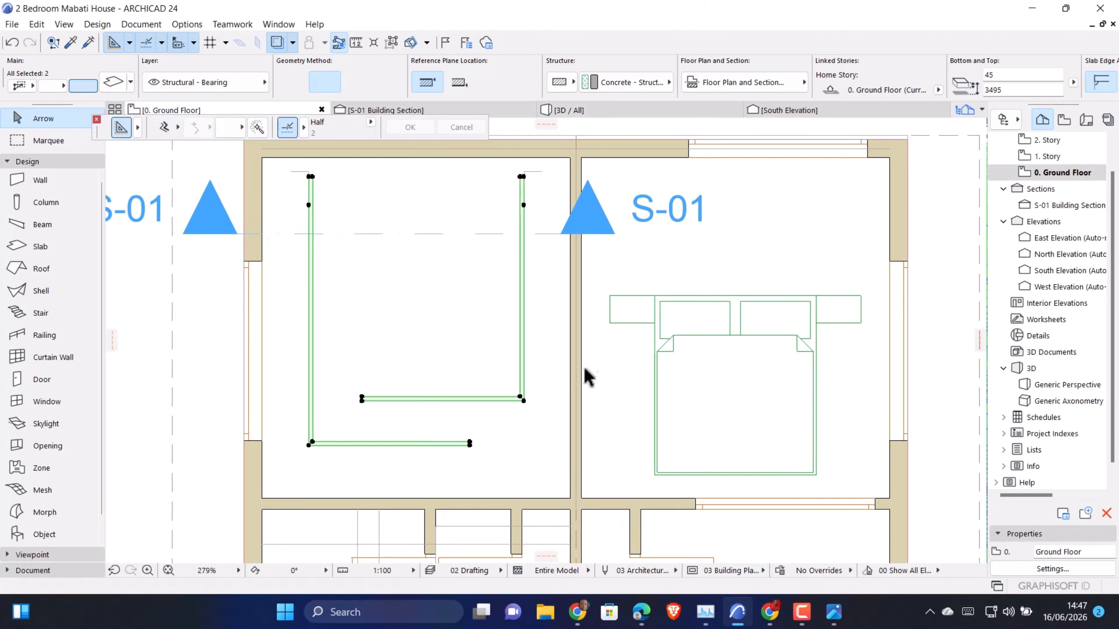
left_click(579, 370)
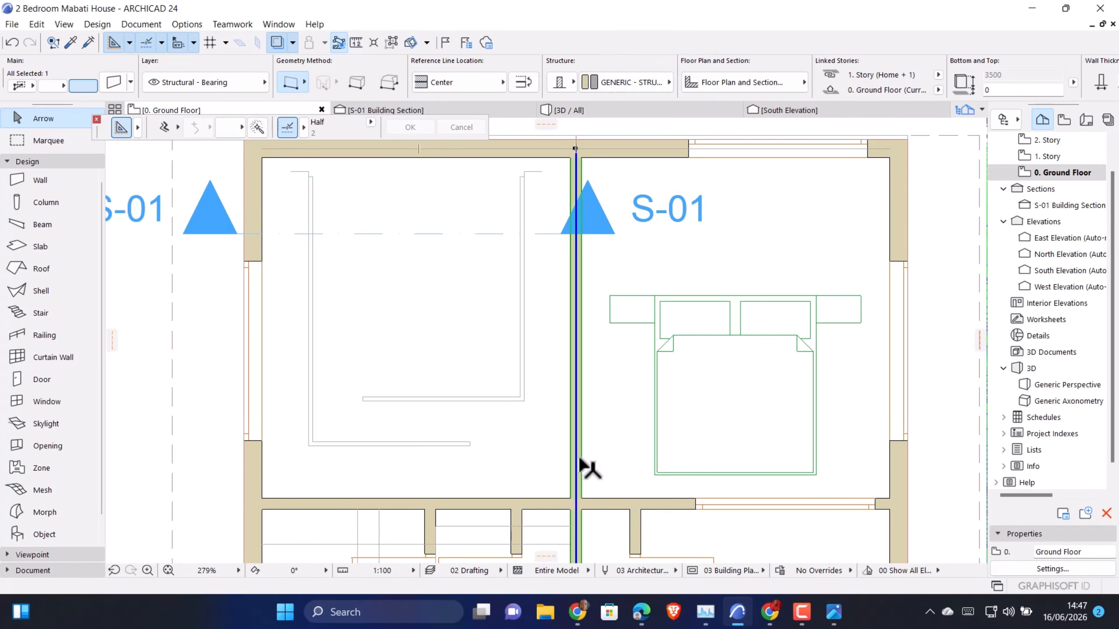
scroll(587, 396, "down", 3)
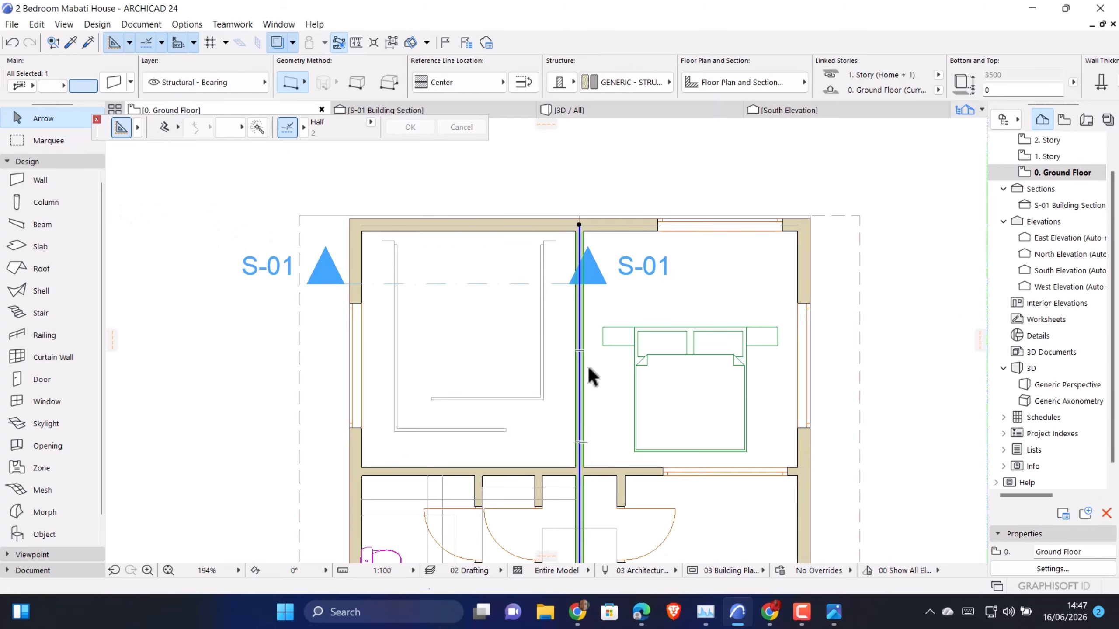
scroll(580, 439, "down", 6)
scroll(586, 459, "up", 5)
left_click(591, 453)
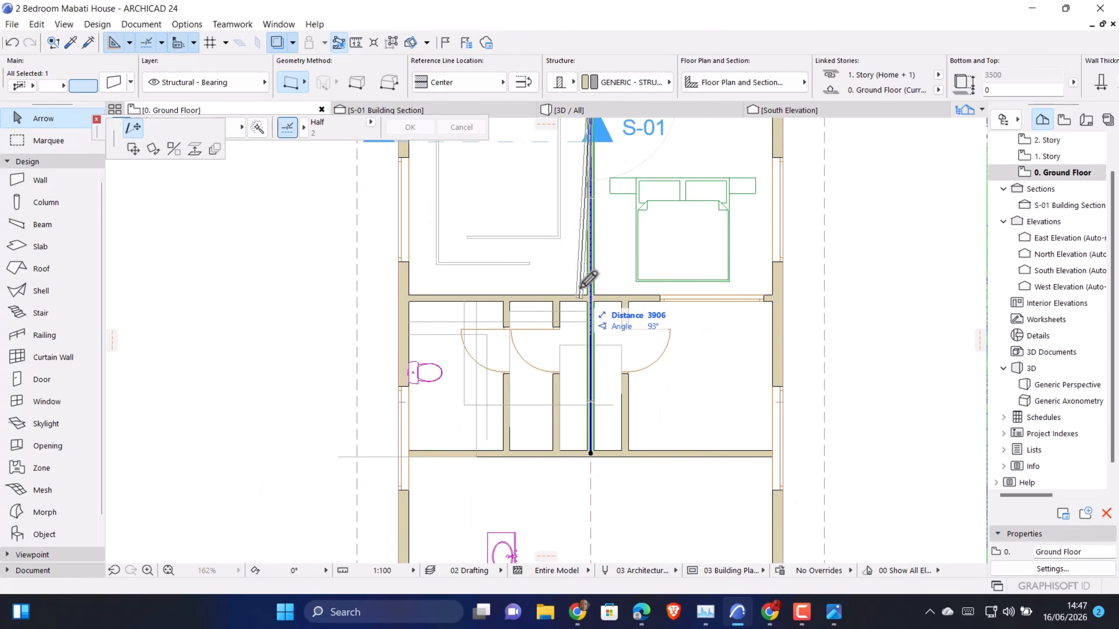
scroll(618, 476, "down", 3)
scroll(599, 275, "up", 4)
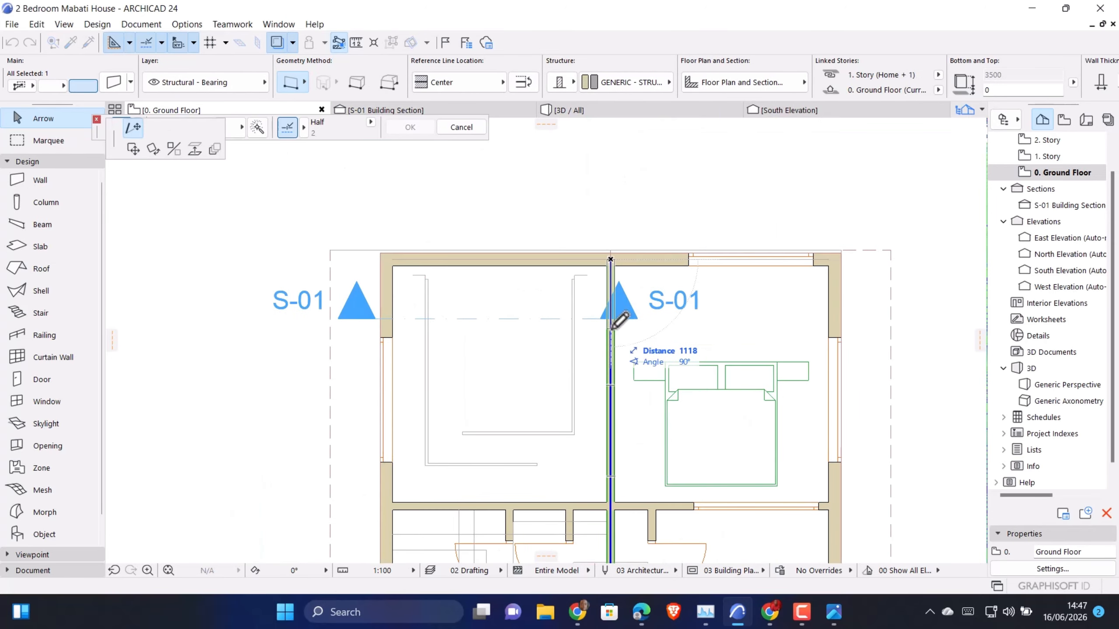
left_click(619, 323)
Move Bed Layout 24 into the bedroom with the ceiling strips, placing its headboard midpoint against the inner face of the feature wall
left_click(694, 374)
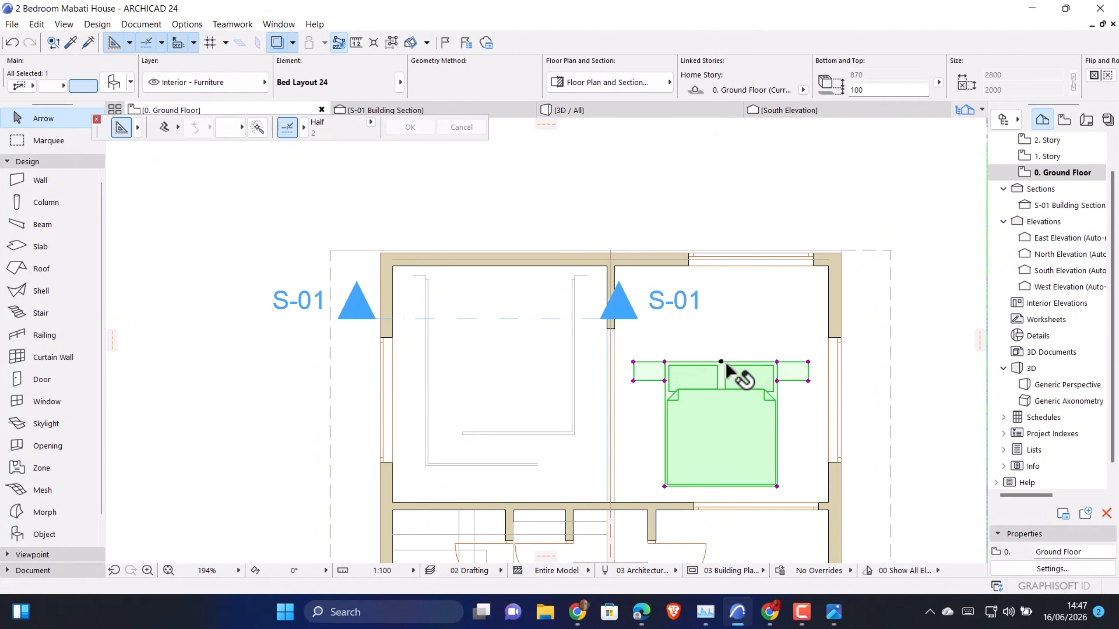
left_click(721, 362)
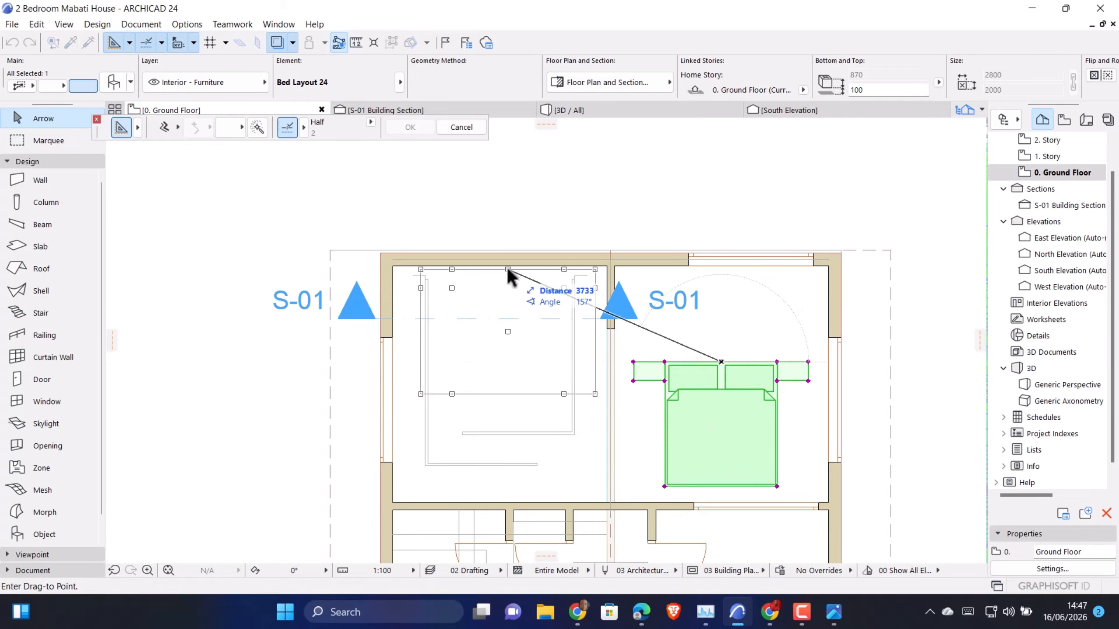
scroll(507, 268, "up", 4)
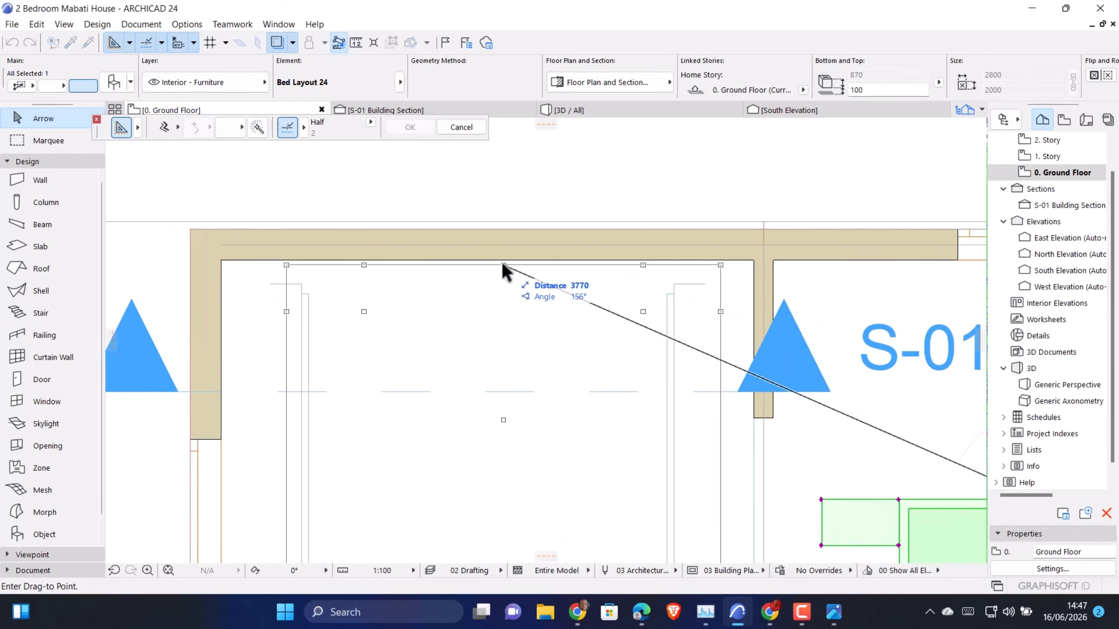
left_click(488, 259)
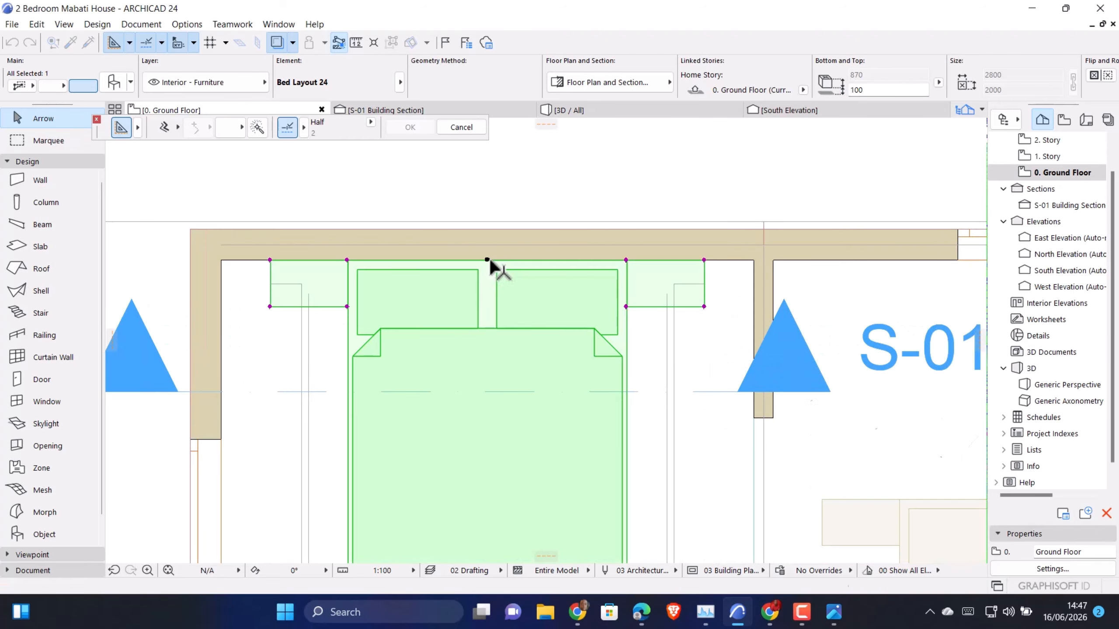
Examine in the 3D view how the relocated bed and nightstands sit beneath the feature wall
left_click(568, 111)
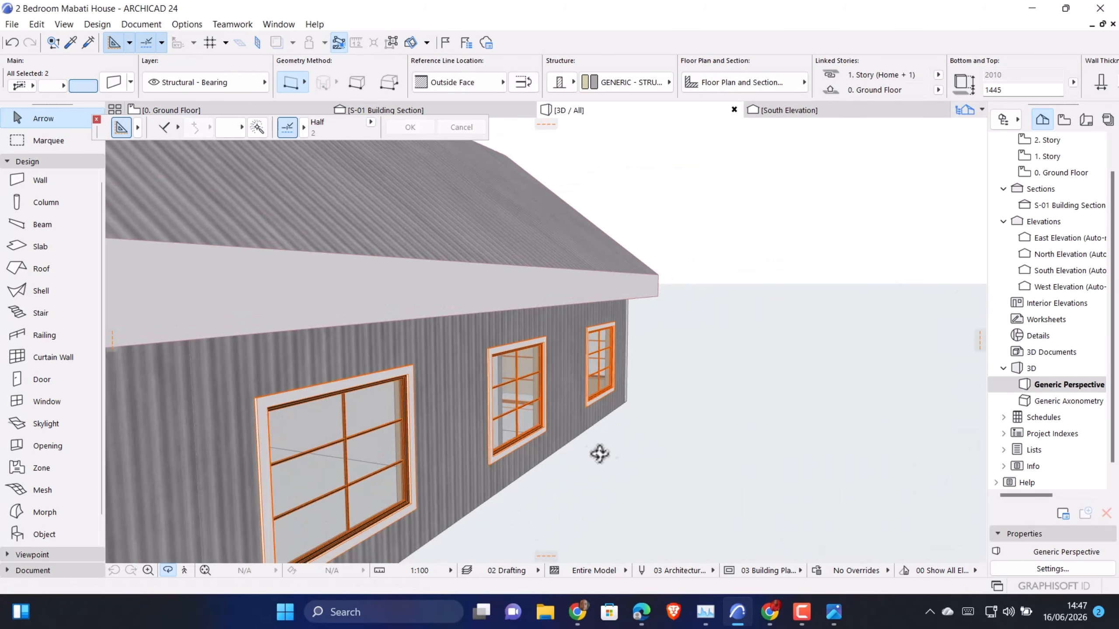
left_click_drag(600, 454, 459, 433)
scroll(308, 337, "up", 6)
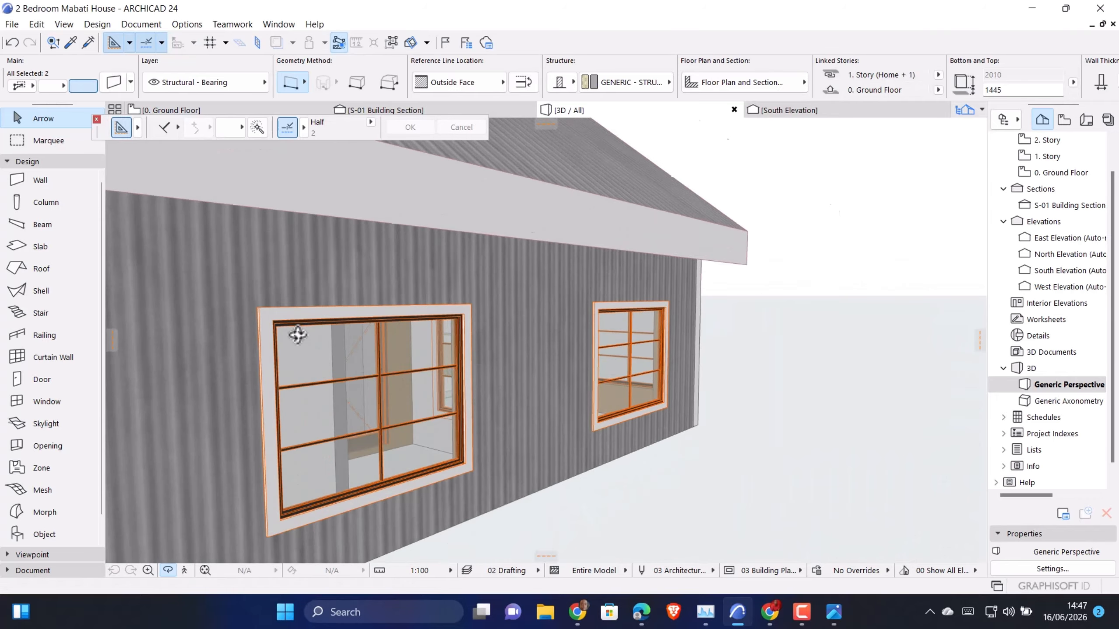
scroll(441, 383, "up", 3)
middle_click_drag(348, 332, 495, 240)
scroll(495, 240, "down", 3)
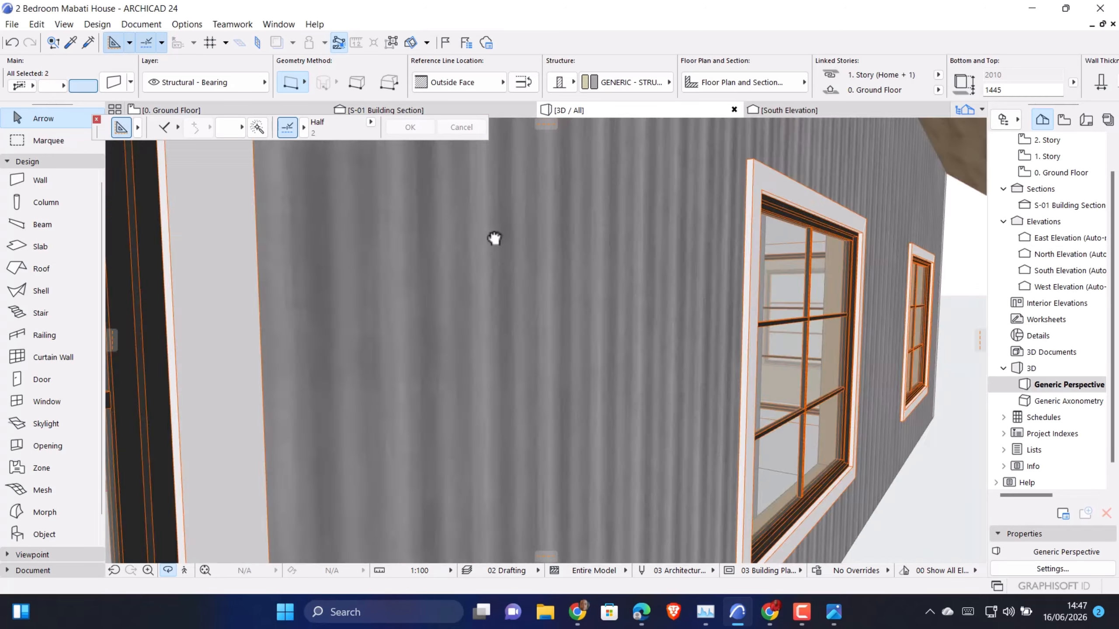
scroll(542, 367, "down", 3)
scroll(471, 320, "up", 4)
scroll(562, 307, "down", 6)
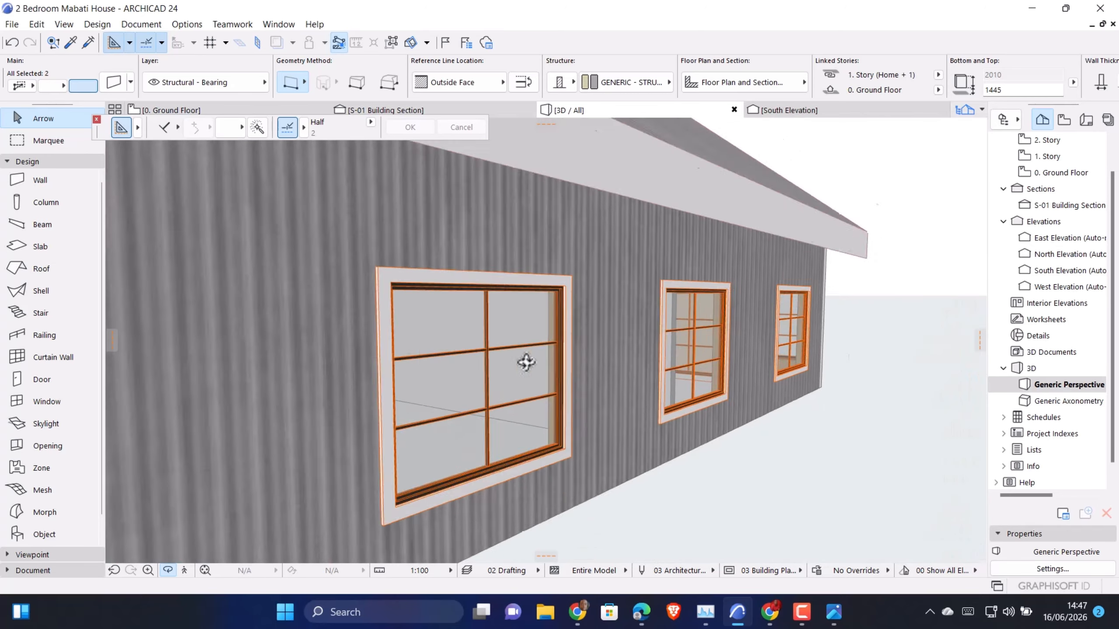
scroll(575, 317, "up", 3)
scroll(575, 317, "up", 5)
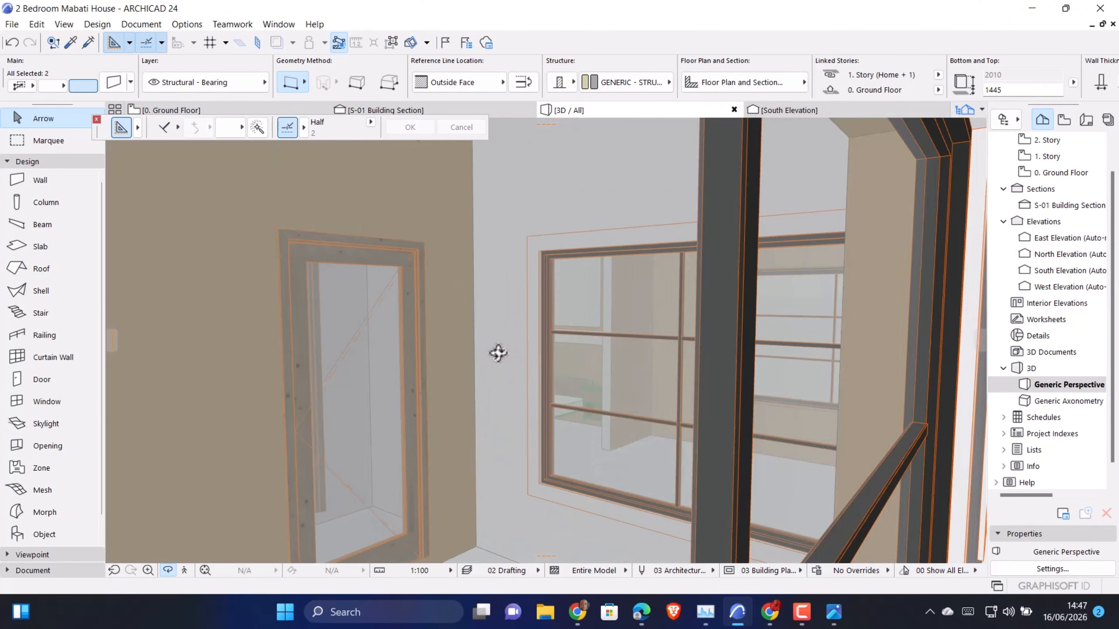
scroll(547, 367, "up", 3)
scroll(573, 361, "down", 3)
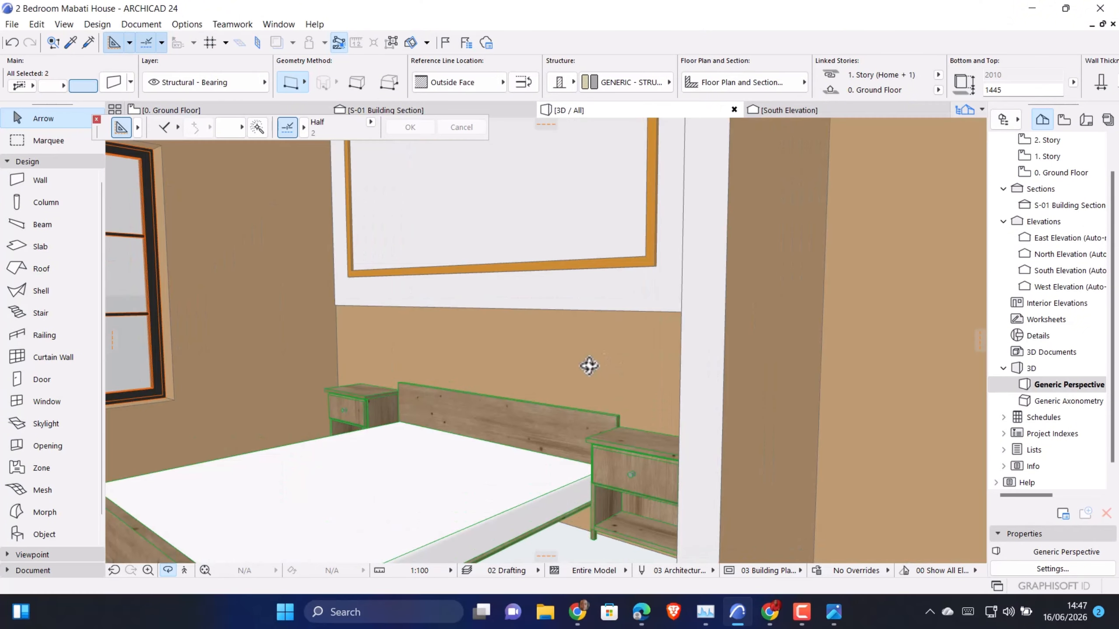
scroll(535, 440, "up", 4)
scroll(502, 422, "down", 1)
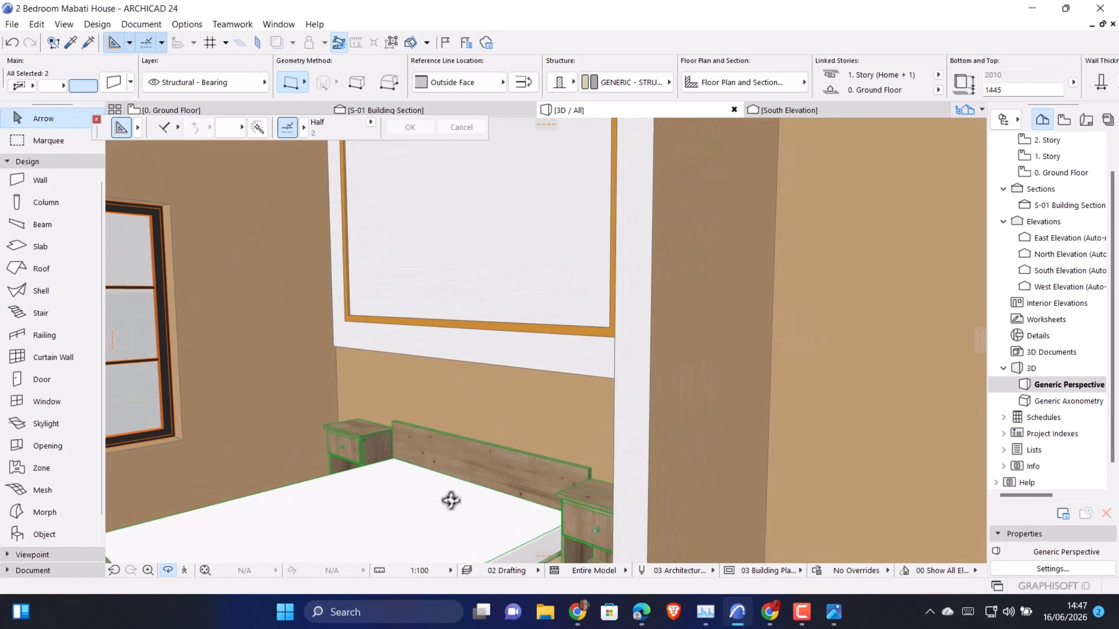
Walk through the bedroom in 3D Explore to check the ceiling strips, feature wall and surrounding walls together
left_click(185, 570)
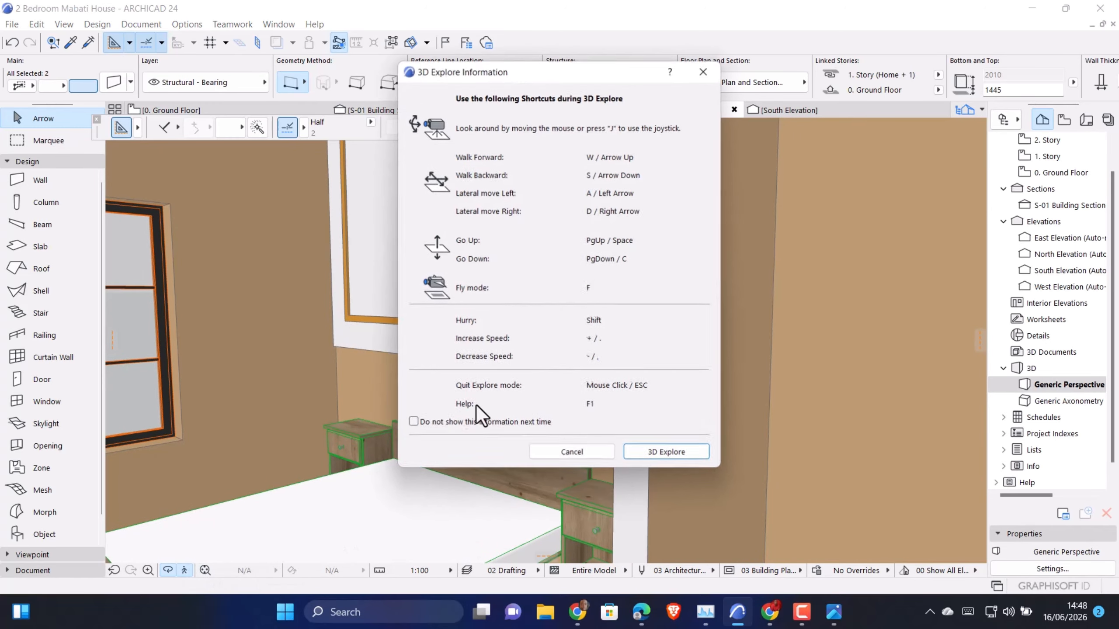
left_click(643, 456)
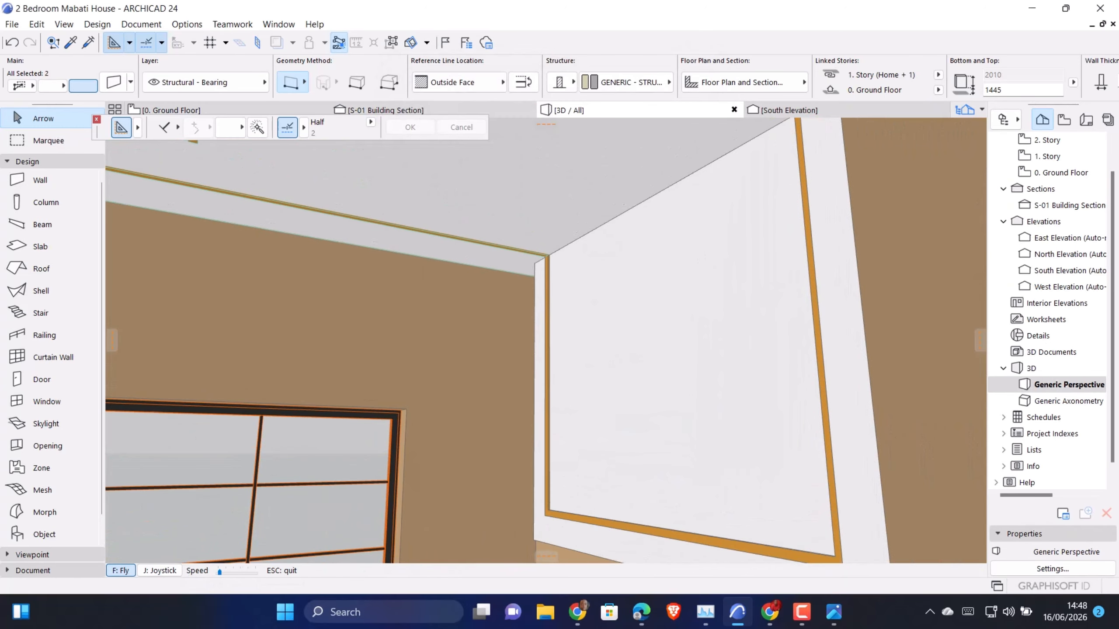
key("Down")
key("Down")
key("Down")
key("Down")
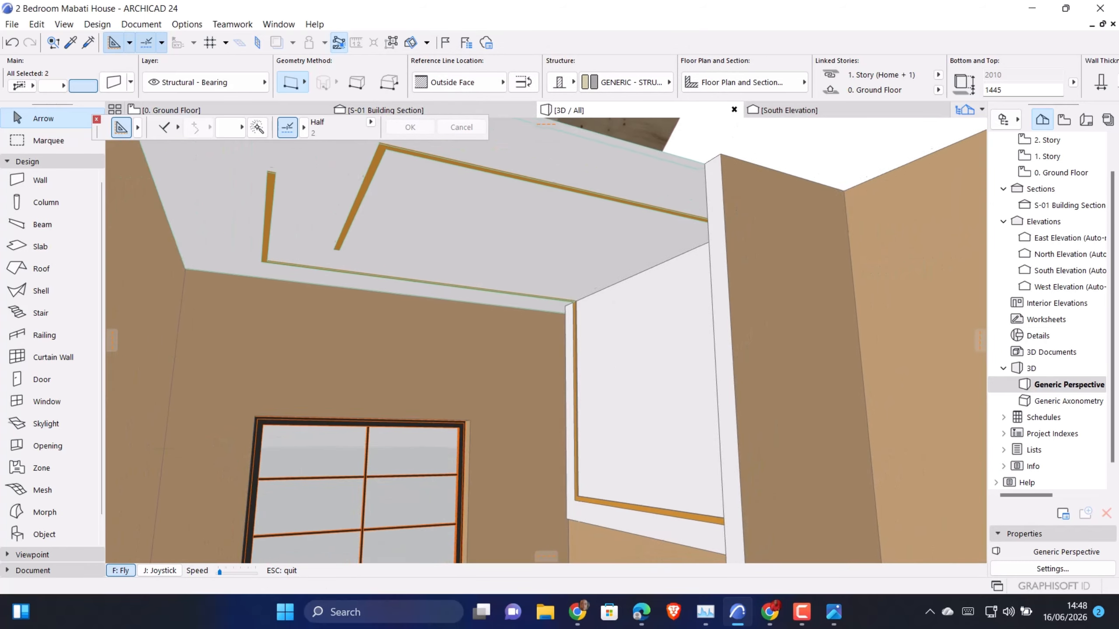
key("Up")
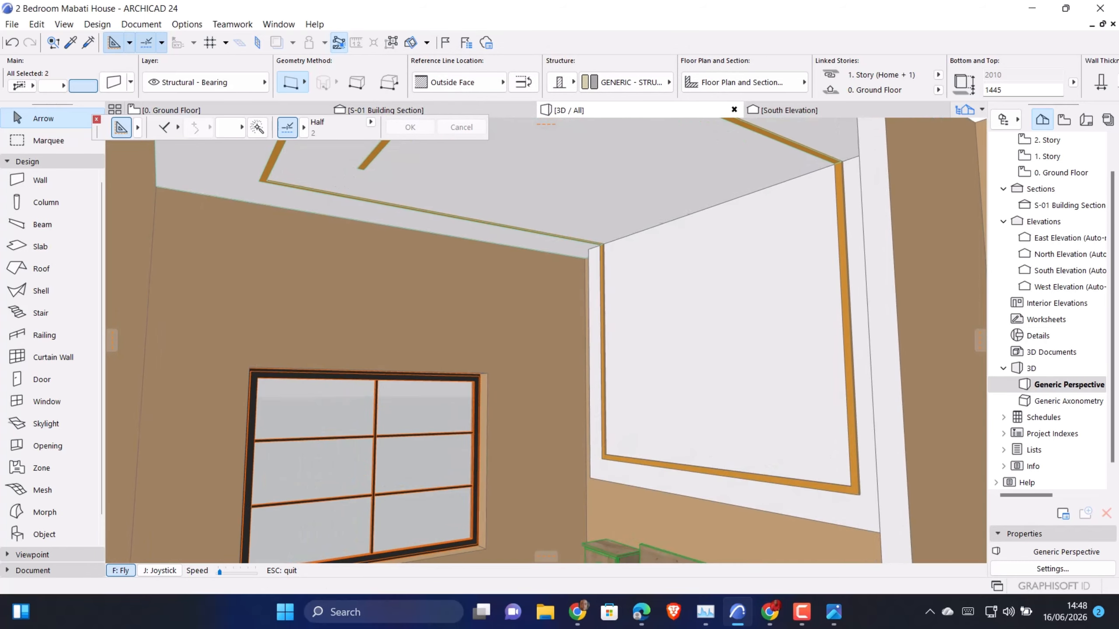
key("Down")
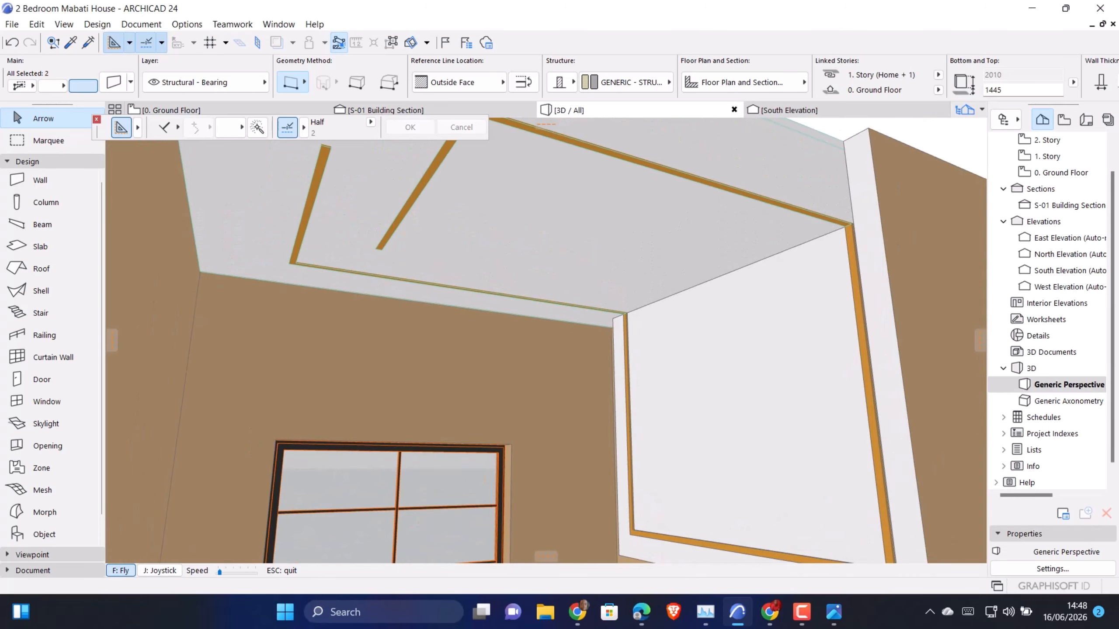
key("Escape")
Set the room-facing Golden Beige override surface of the window wall and two adjoining bedroom walls to Paint - Glossy White
left_click(339, 367)
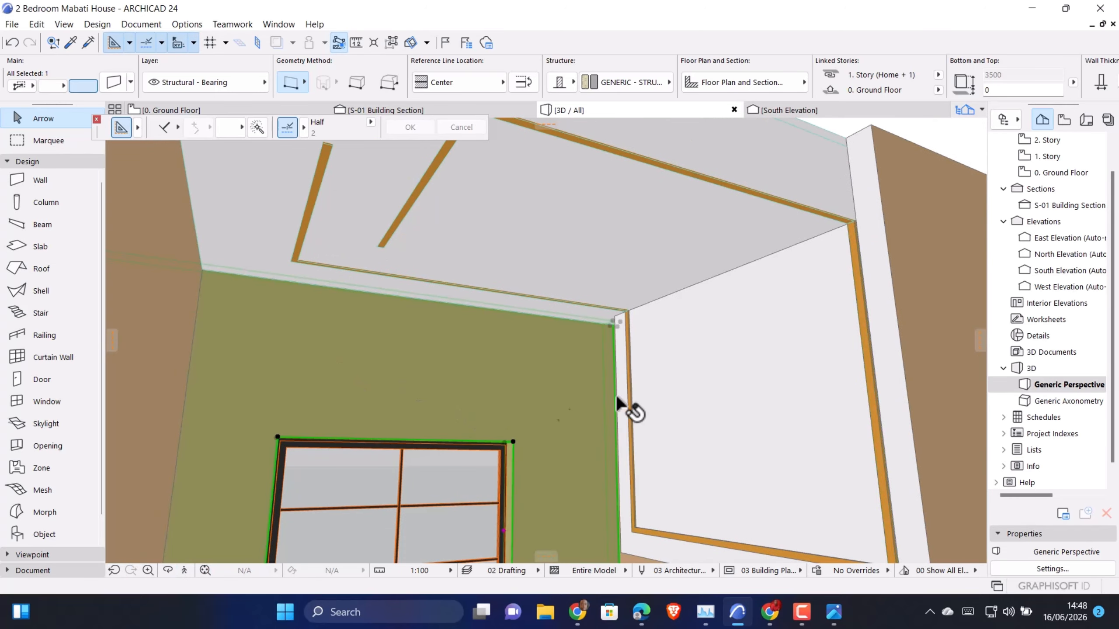
left_click(174, 287, "shift")
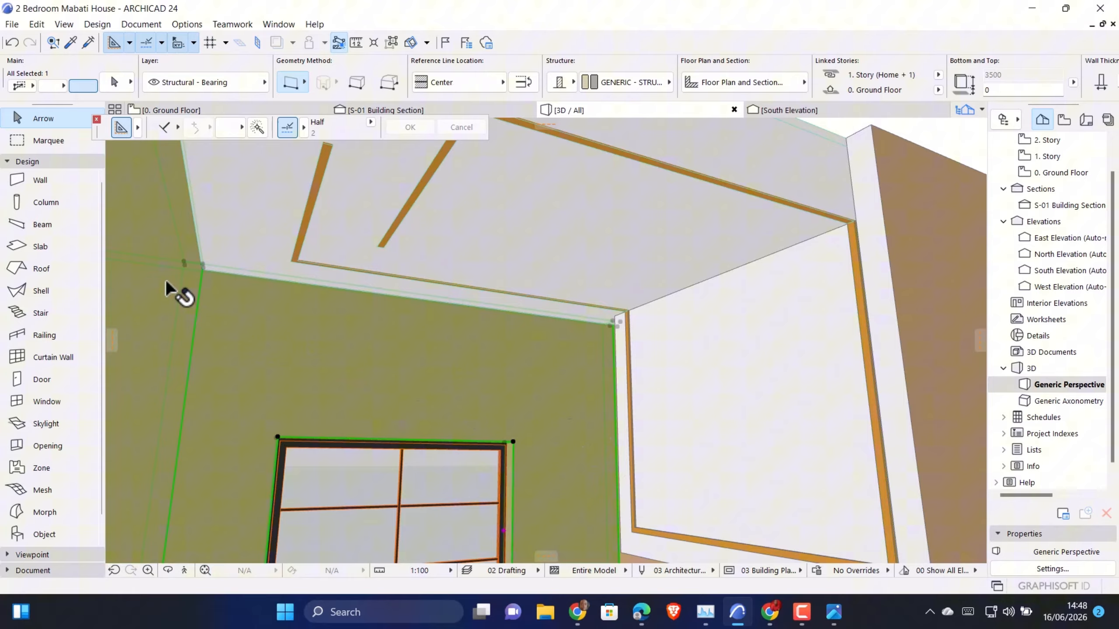
left_click(898, 198, "shift")
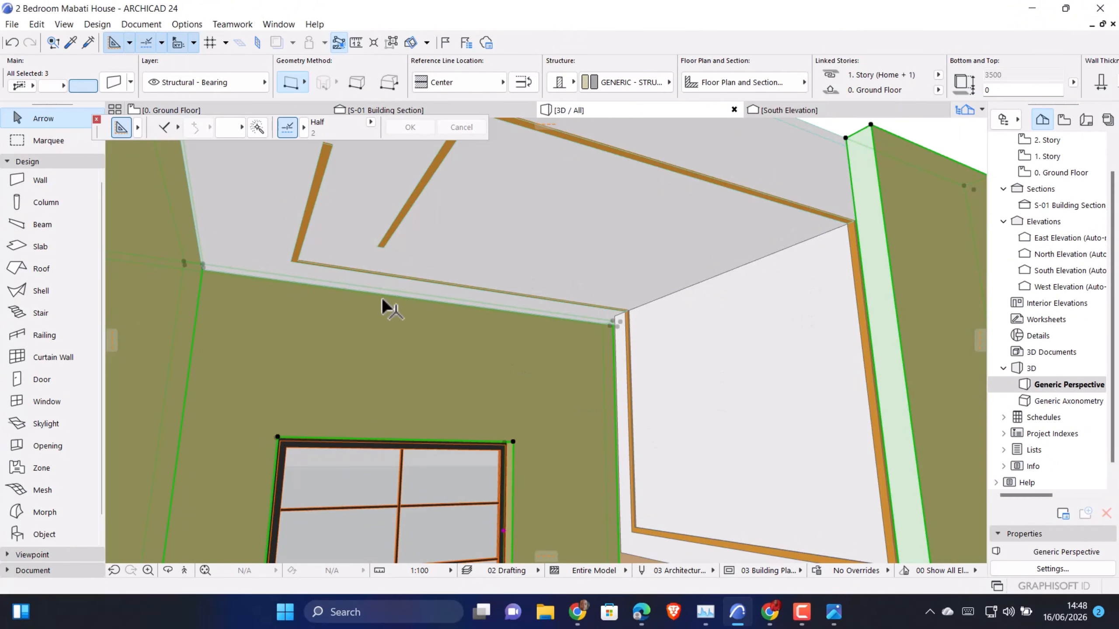
key("ctrl+t")
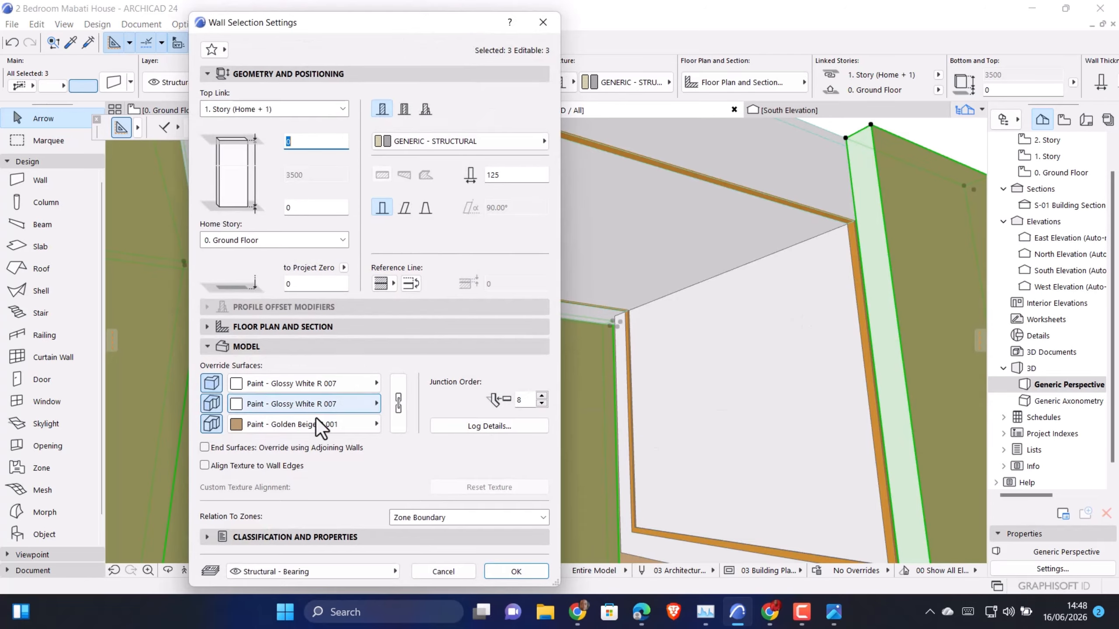
left_click(313, 423)
left_click(311, 422)
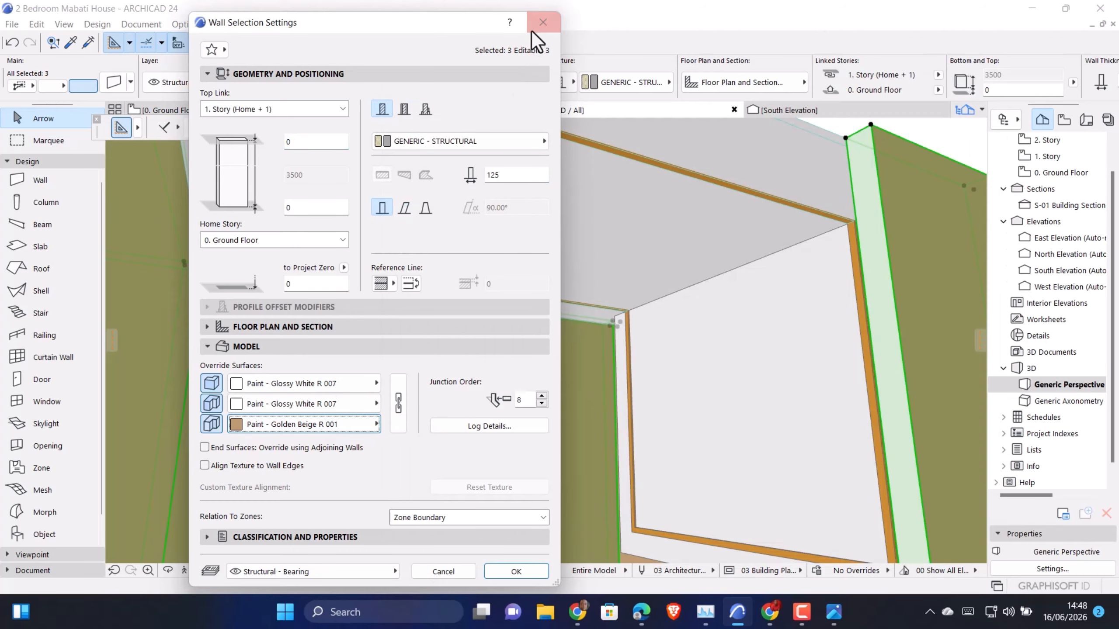
left_click(320, 421)
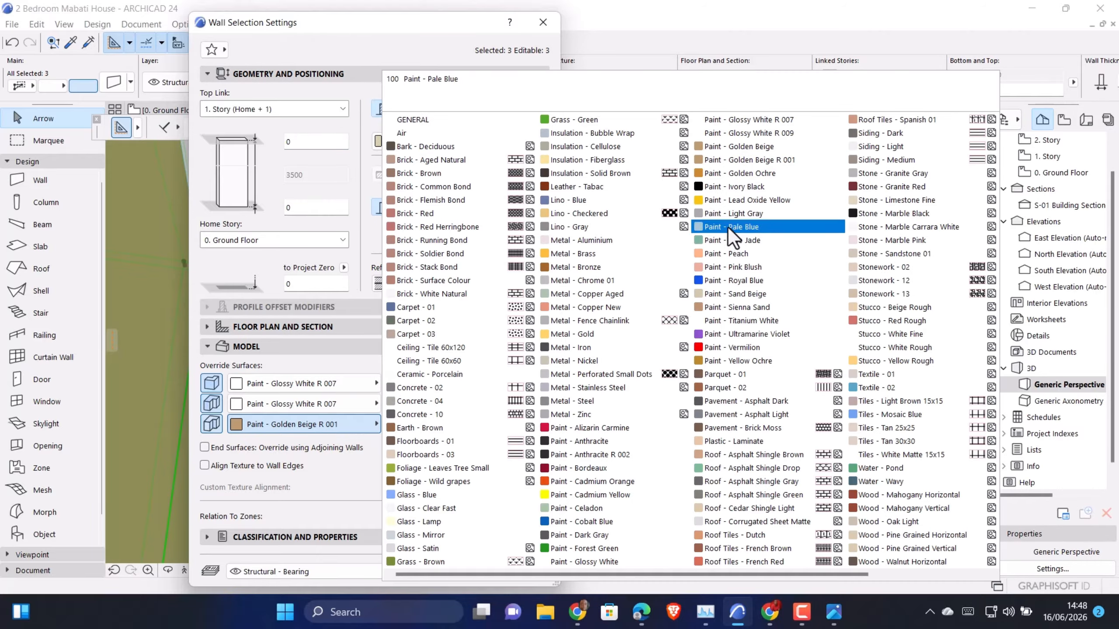
left_click(617, 562)
left_click(513, 570)
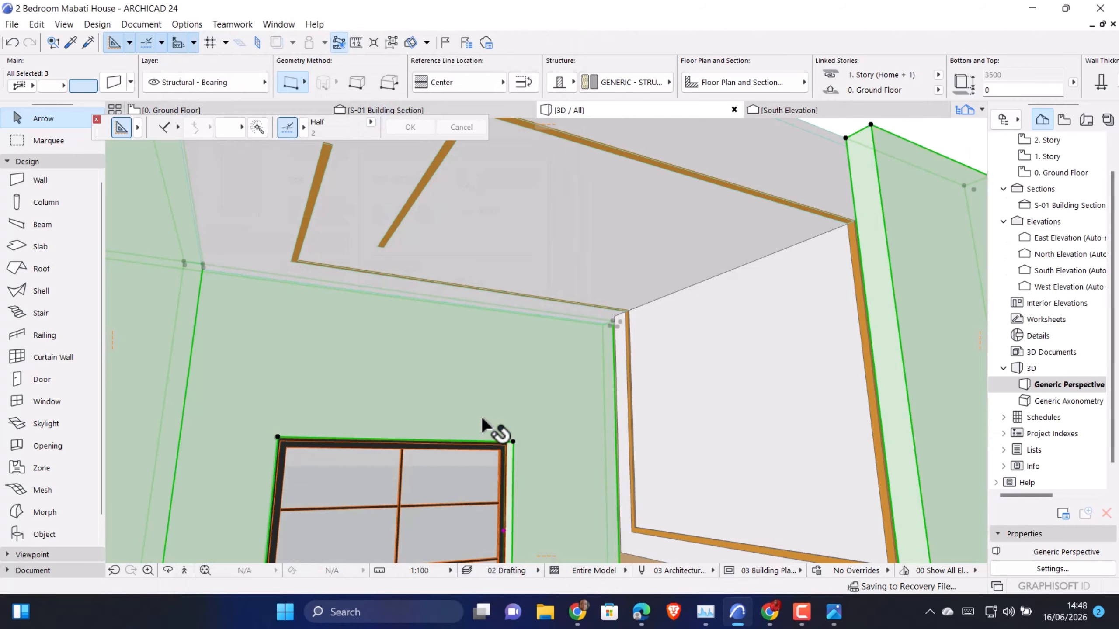
Open the settings of Bed Layout 24 and review its headboard, frame, night table, knob, cornice and surface options
middle_click_drag(488, 376, 704, 410)
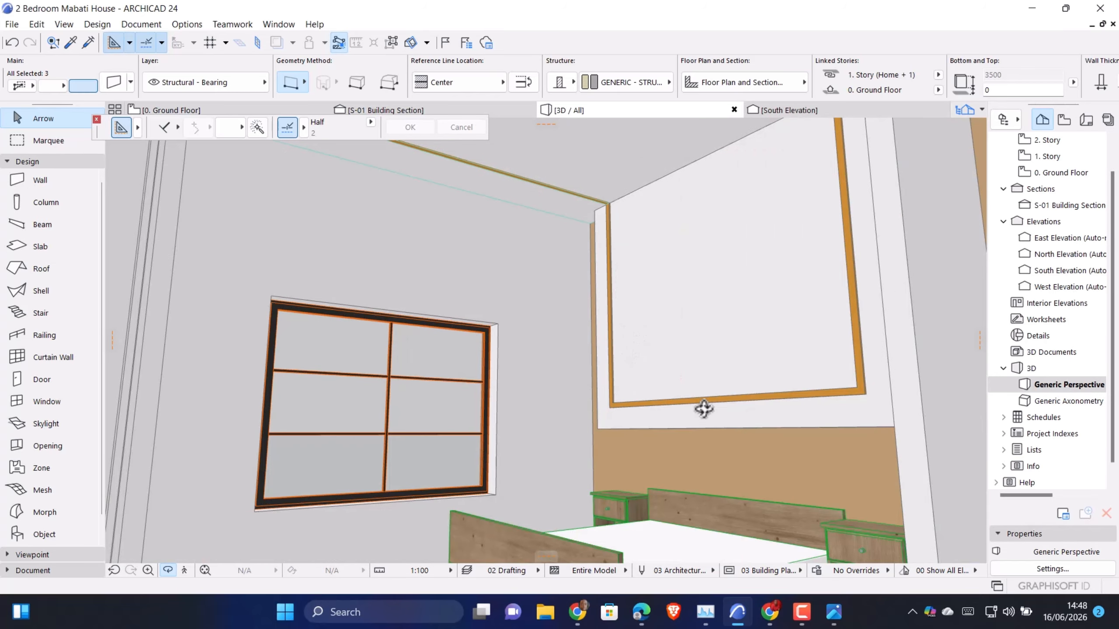
left_click(642, 405)
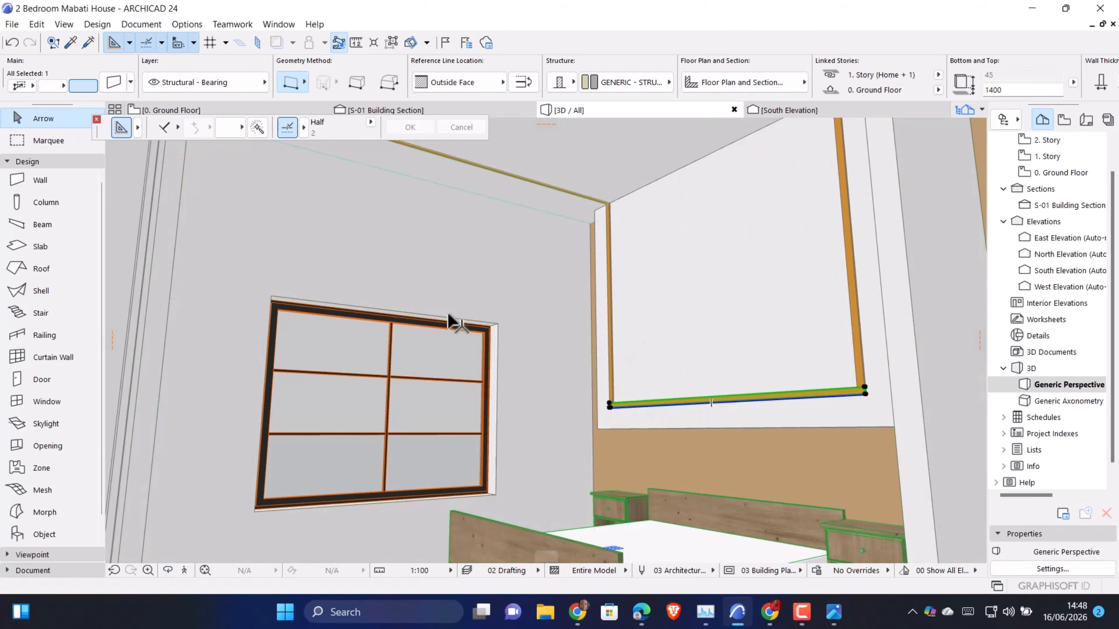
key("F2")
key("F3")
left_click(526, 478)
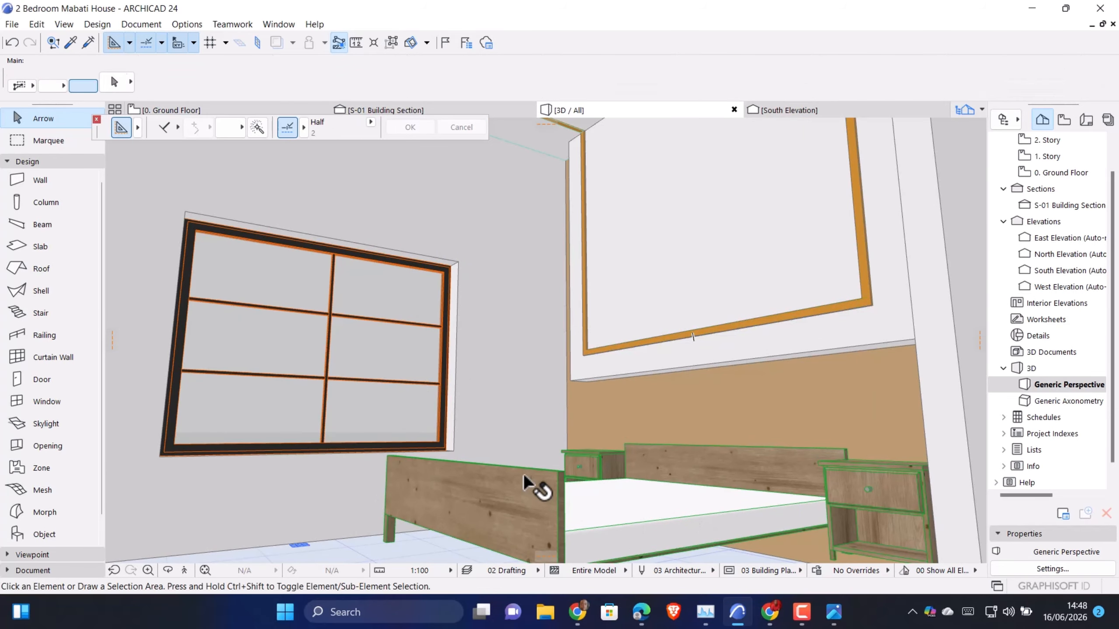
double_click(524, 475)
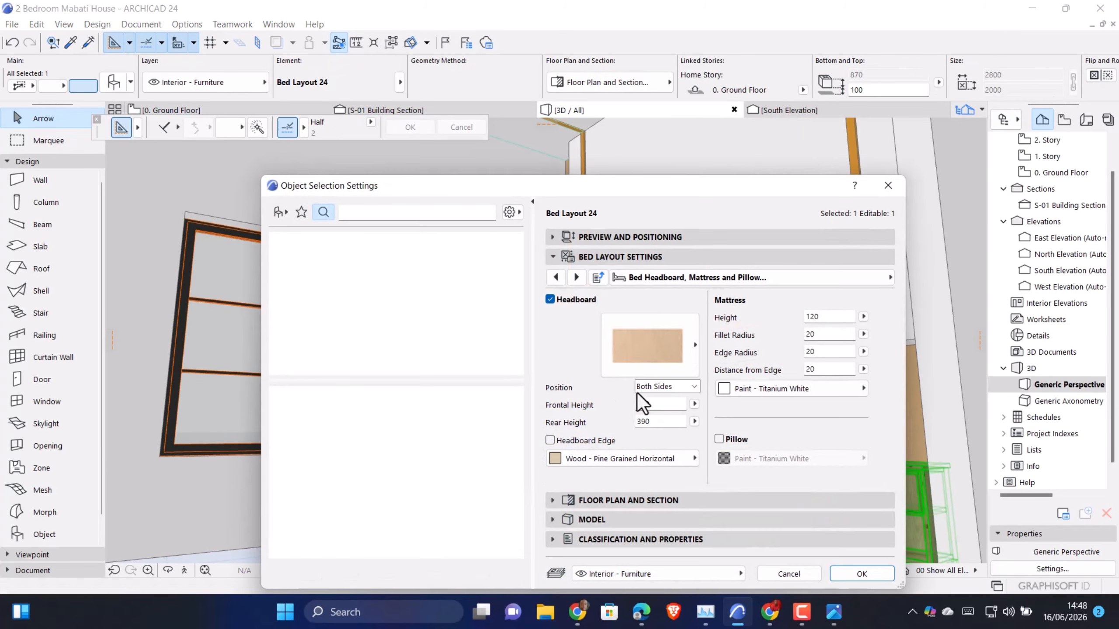
left_click(574, 280)
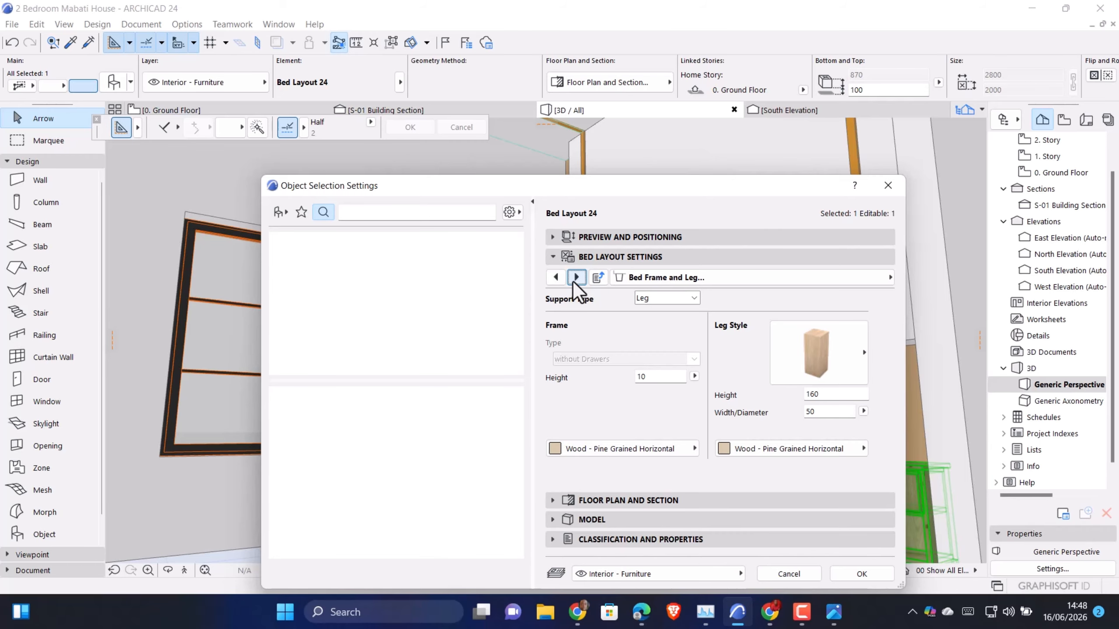
left_click(575, 278)
left_click(639, 328)
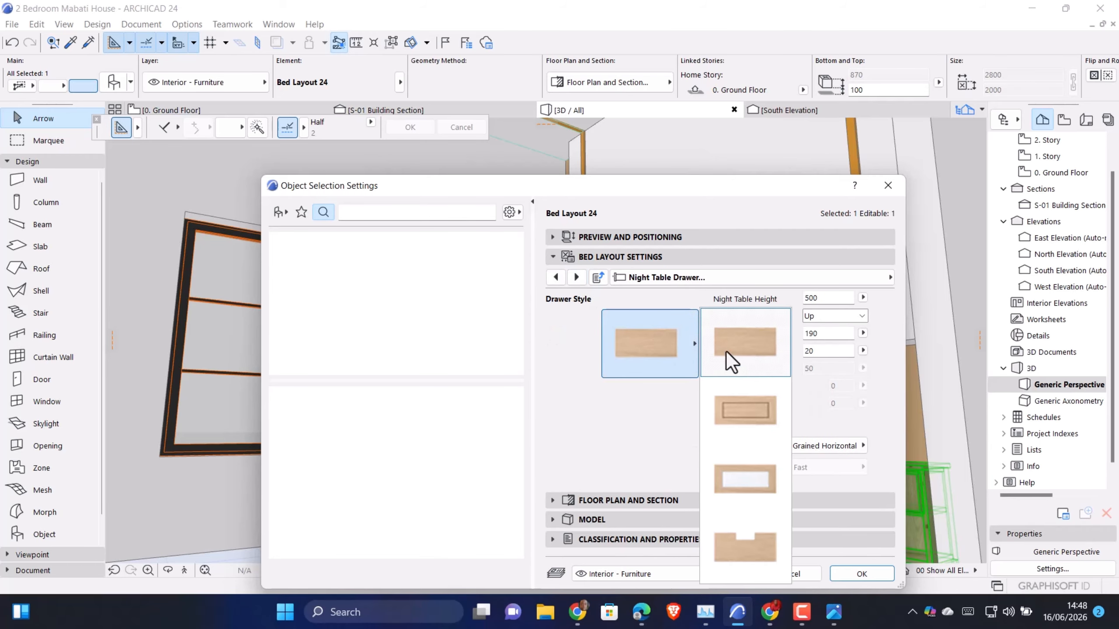
left_click(602, 336)
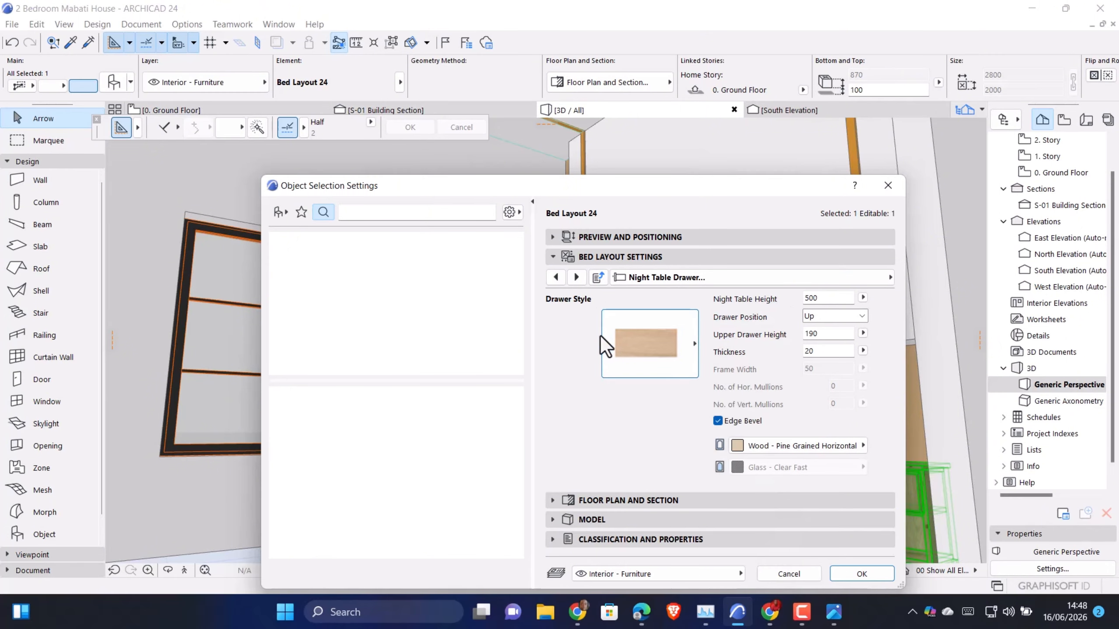
left_click(621, 338)
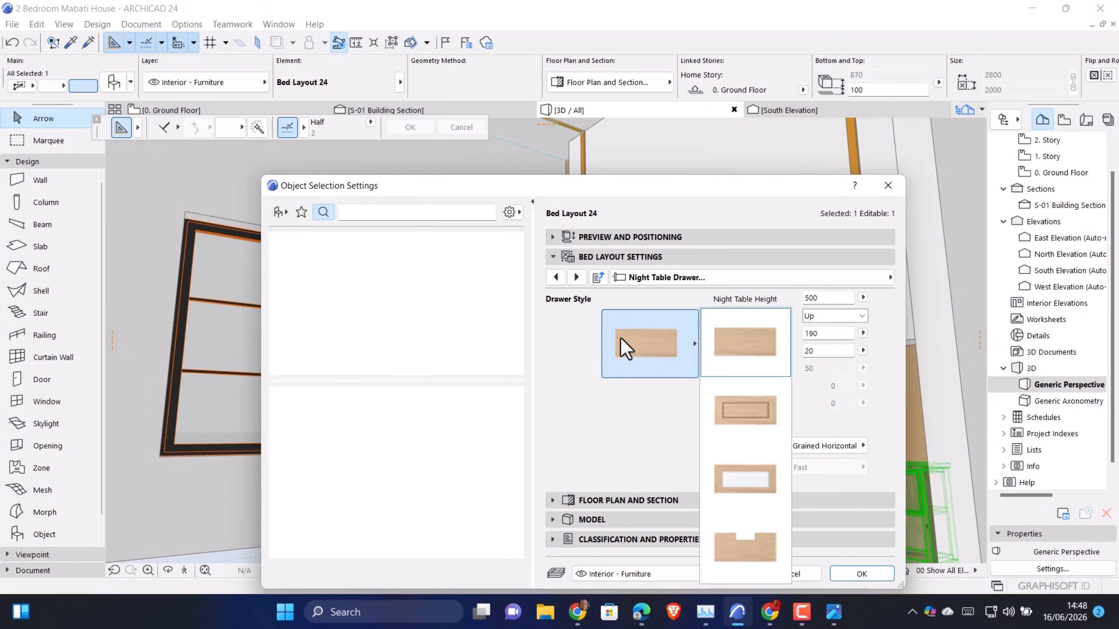
left_click(621, 337)
left_click(577, 277)
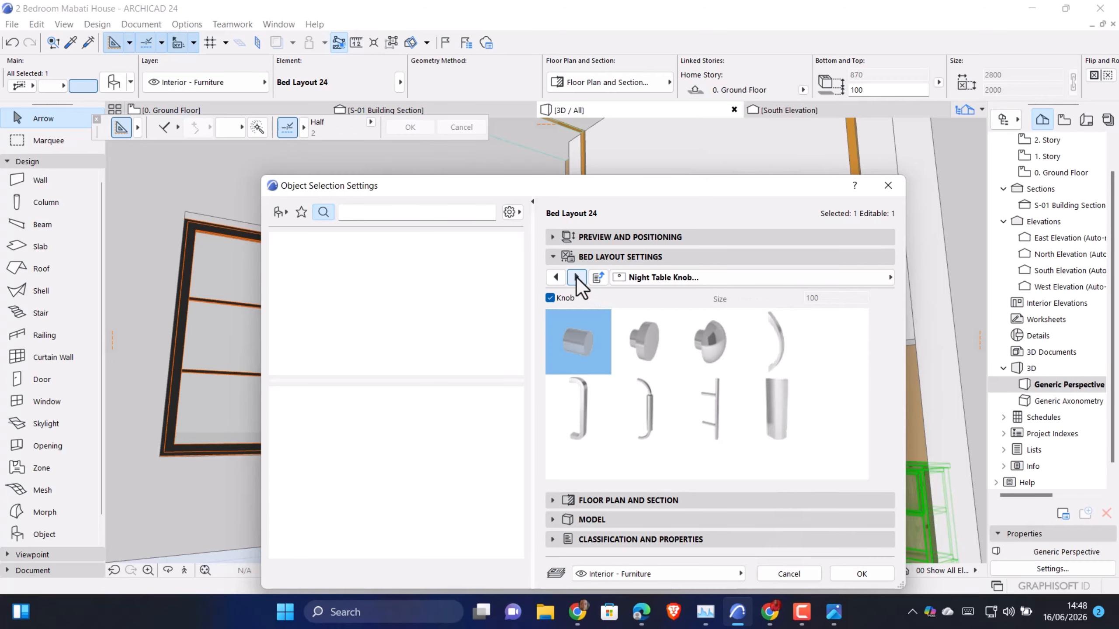
left_click(577, 277)
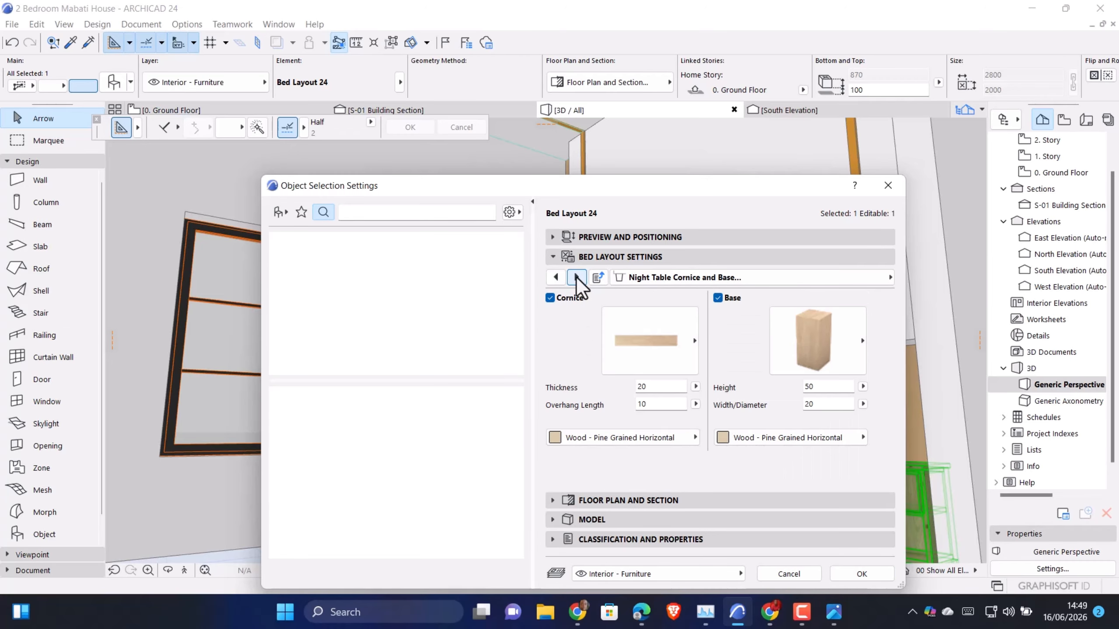
left_click(577, 277)
left_click(577, 277)
left_click(577, 277)
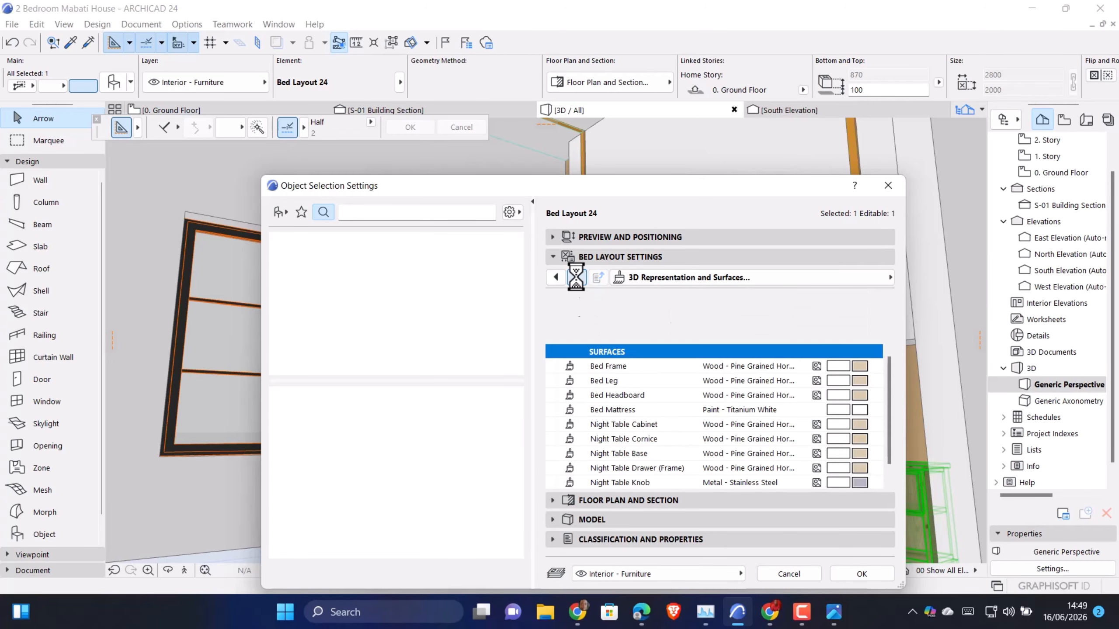
left_click(577, 277)
left_click(556, 277)
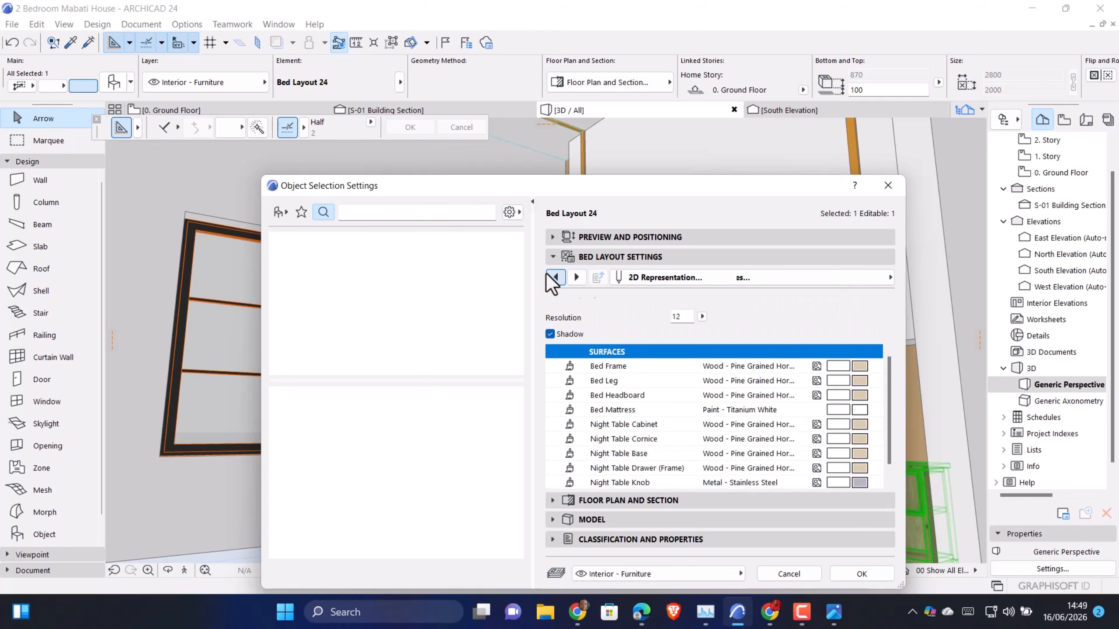
left_click(556, 277)
left_click(555, 277)
left_click(556, 277)
left_click(555, 277)
left_click(556, 277)
left_click(556, 277)
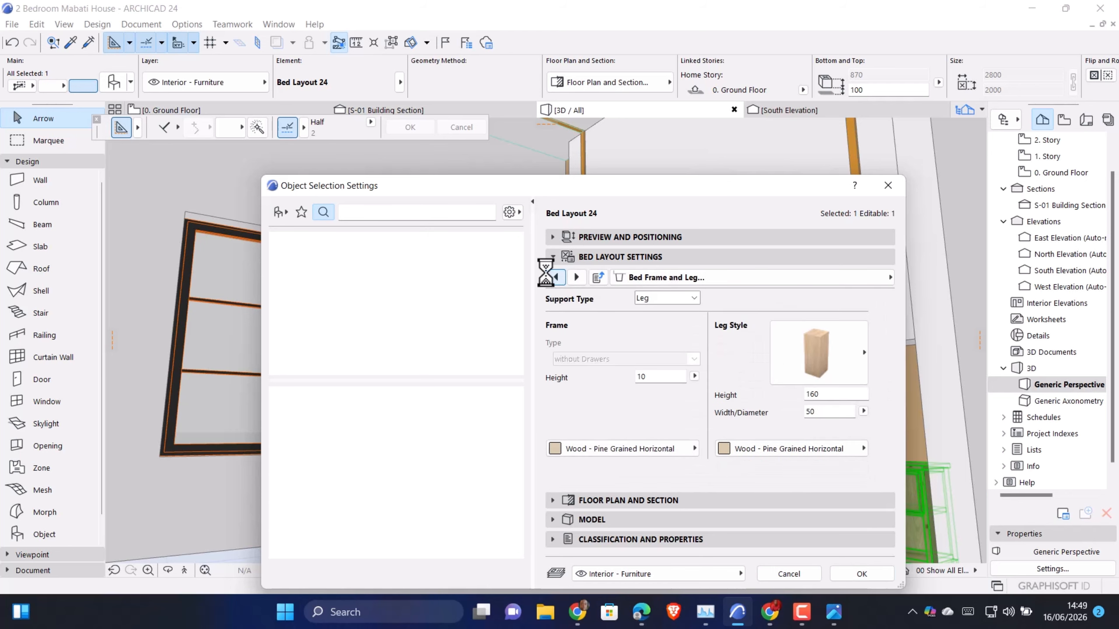
left_click(573, 282)
left_click(556, 278)
left_click(556, 277)
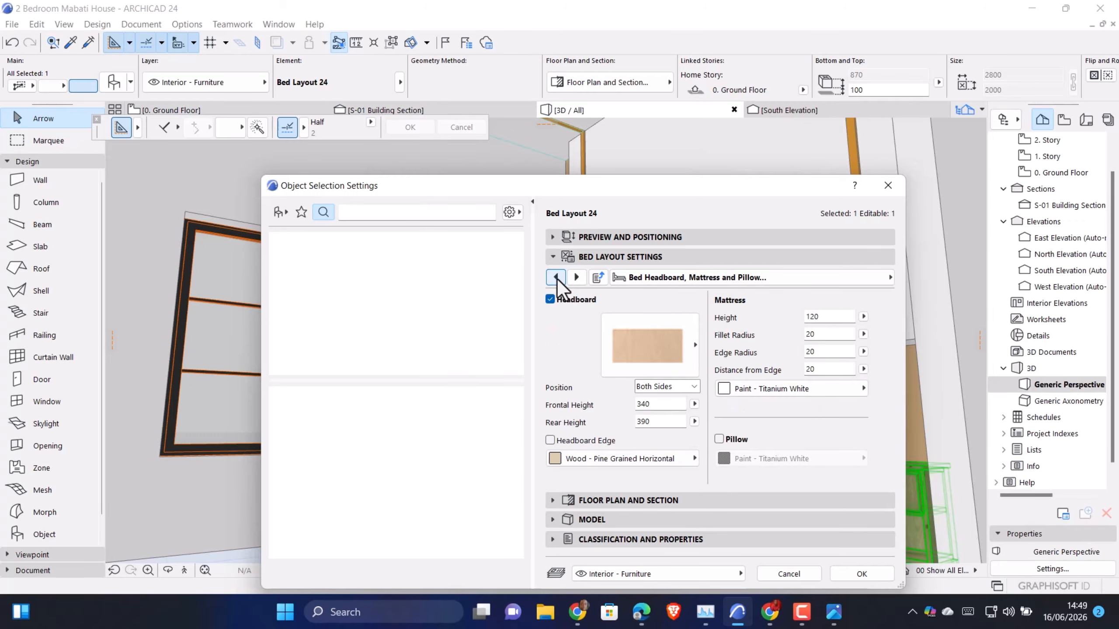
Try the On Front Side headboard position for Bed Layout 24
left_click(641, 389)
left_click(663, 412)
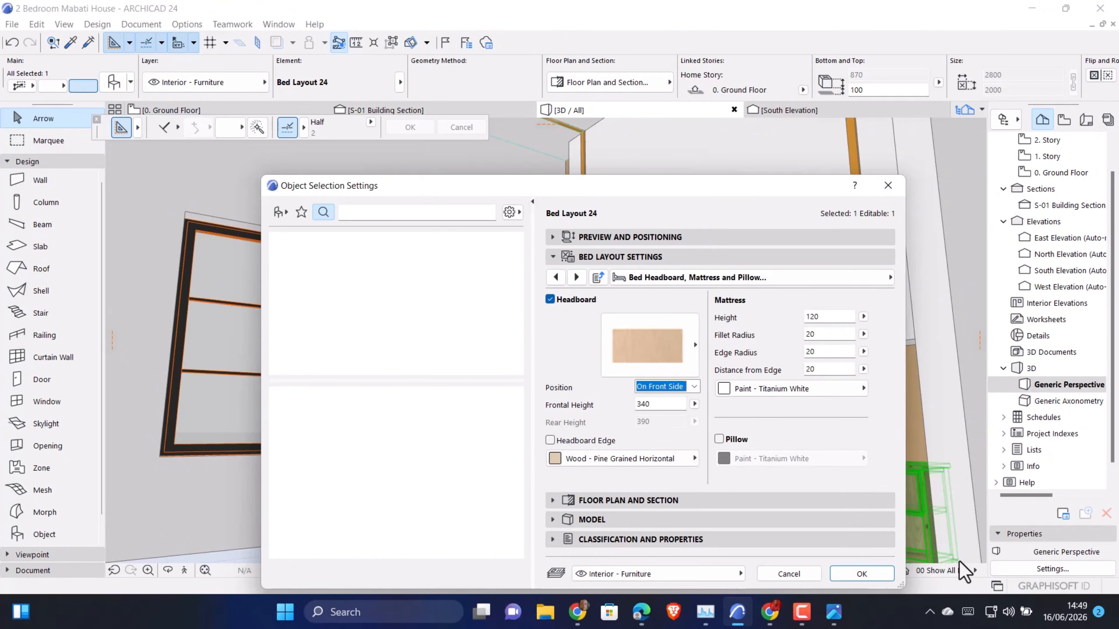
left_click(876, 574)
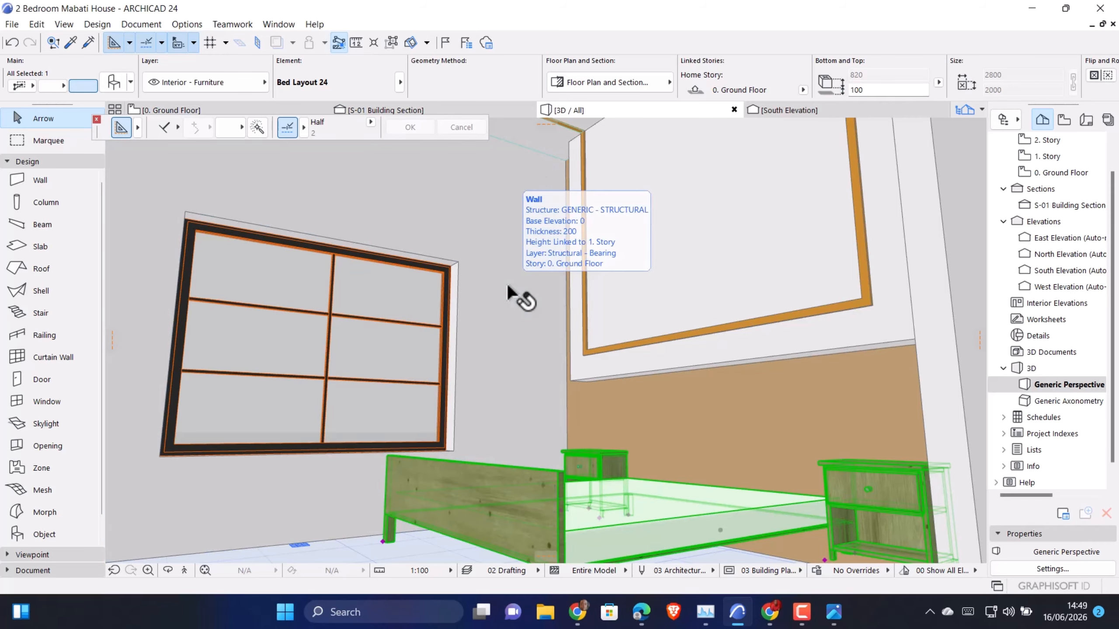
Set the headboard position of Bed Layout 24 to On Rear Side
key("ctrl+t")
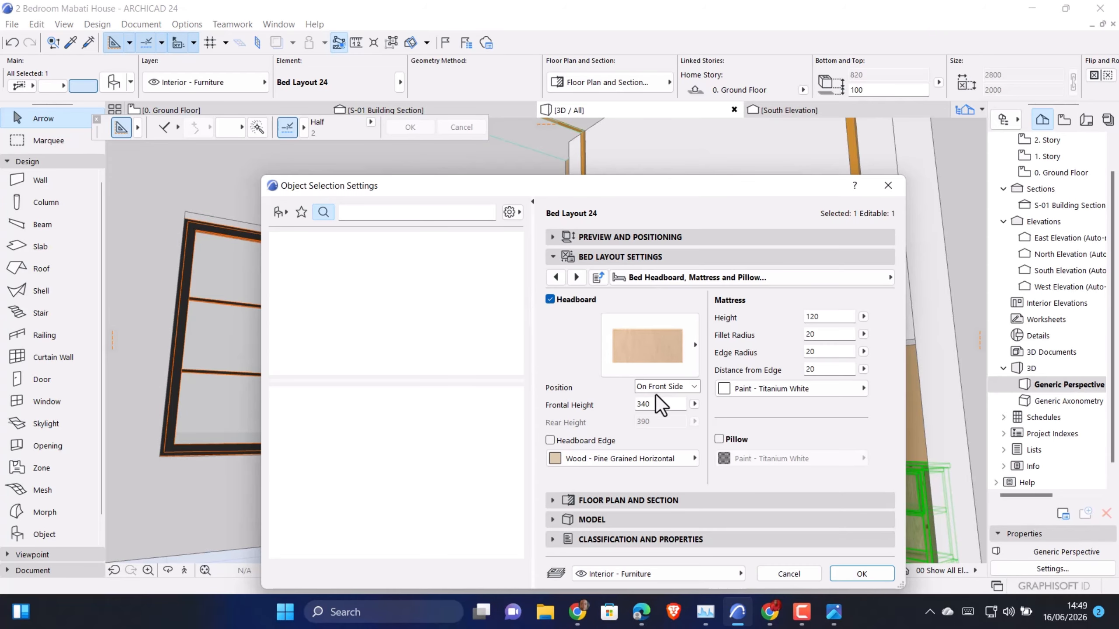
left_click(657, 386)
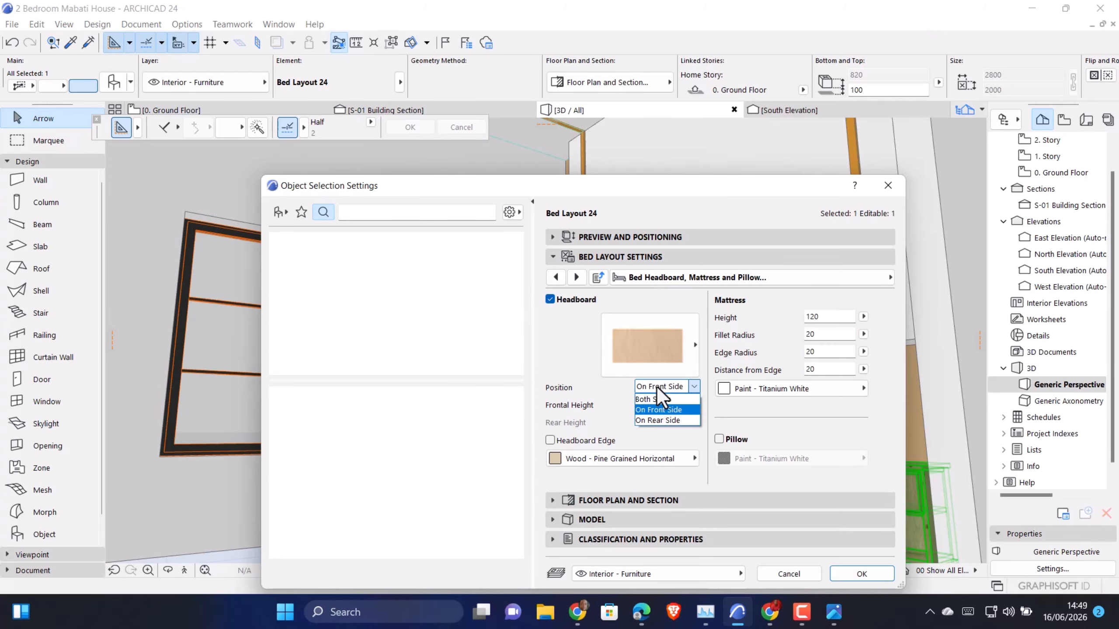
left_click(655, 425)
left_click(860, 574)
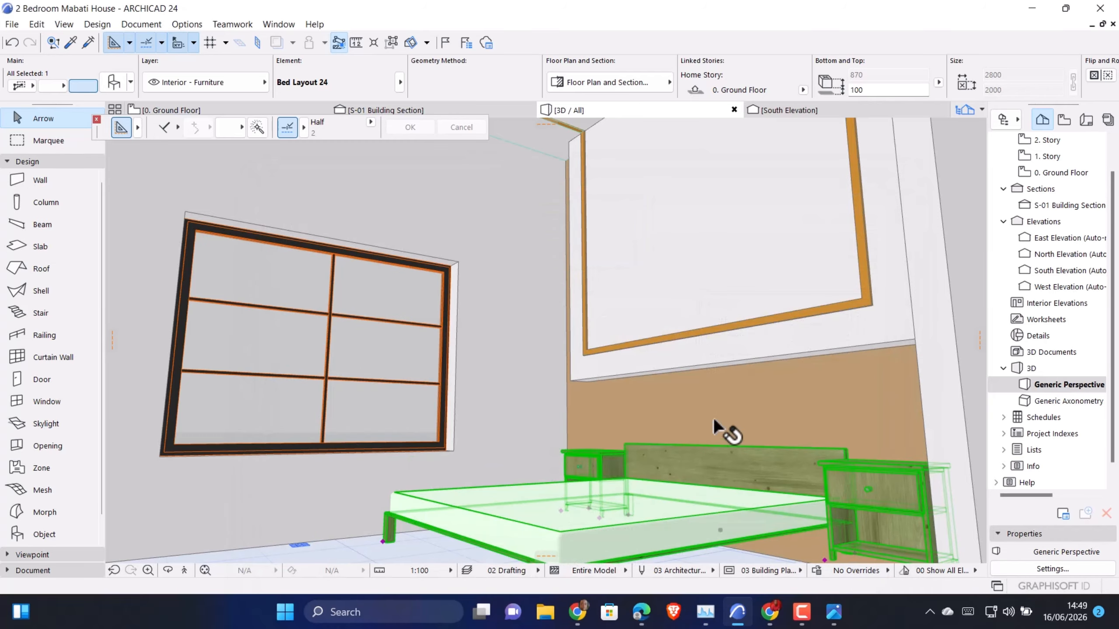
On the ground floor plan, shorten the partition stub beside the bed so it ends just beyond the nightstand's depth
scroll(564, 381, "down", 2)
mouse_move(581, 404)
middle_mouse_down()
mouse_move(600, 403)
mouse_move(555, 407)
mouse_move(571, 412)
middle_mouse_up()
middle_click_drag(644, 312, 649, 362)
left_click(225, 110)
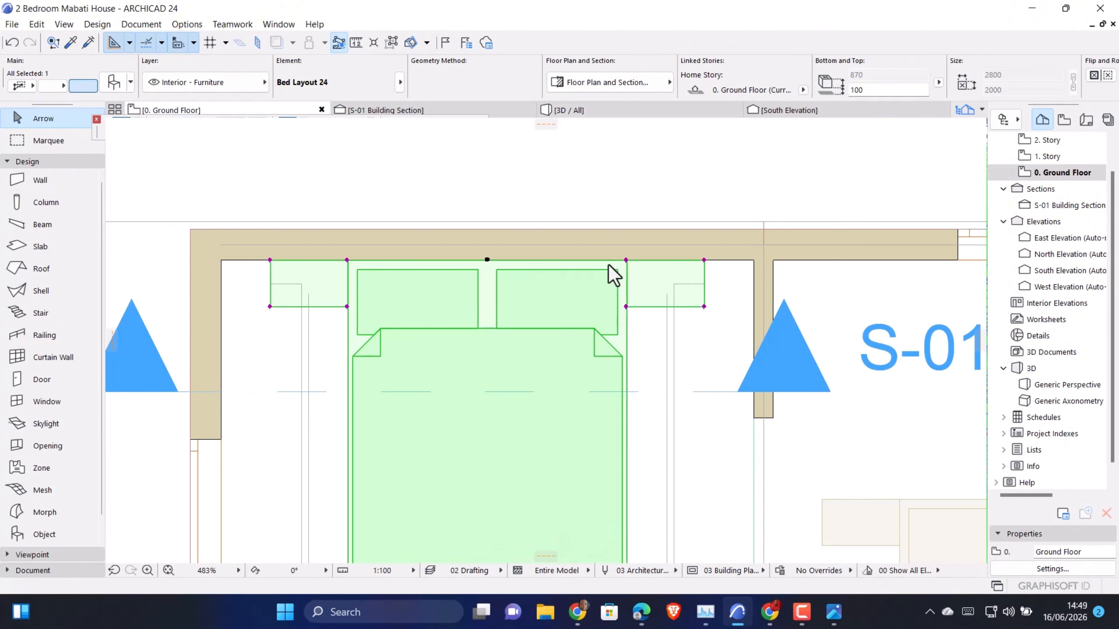
left_click(772, 413)
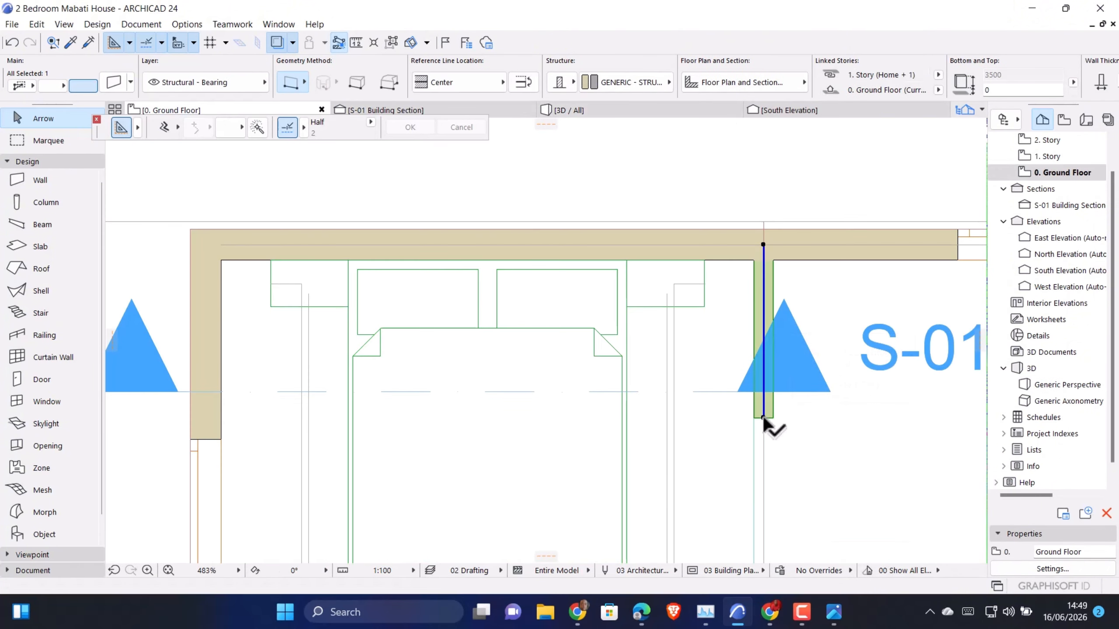
left_click(763, 417)
left_click(764, 350)
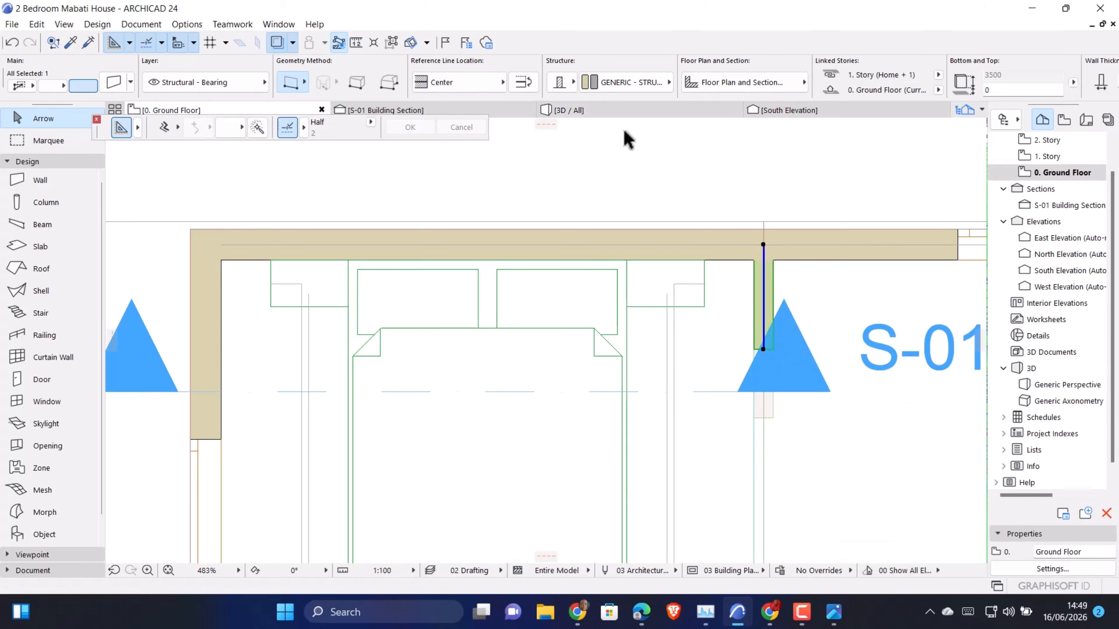
Inspect the bed, feature wall and shortened partition stub in the 3D view and in 3D Explore
left_click(582, 111)
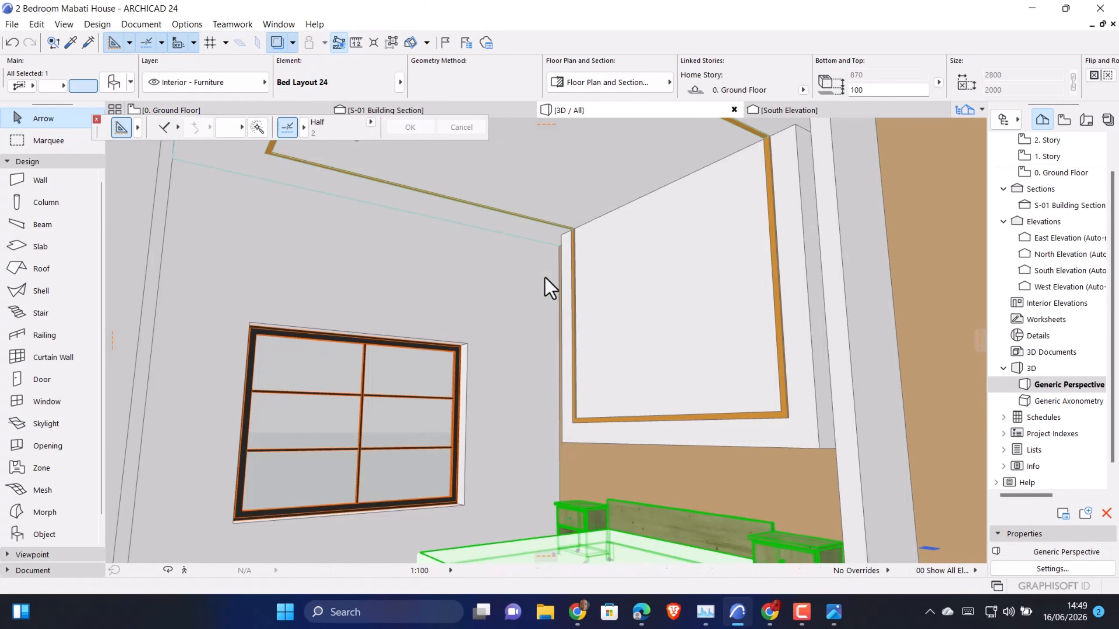
scroll(630, 397, "down", 1)
scroll(735, 410, "up", 4)
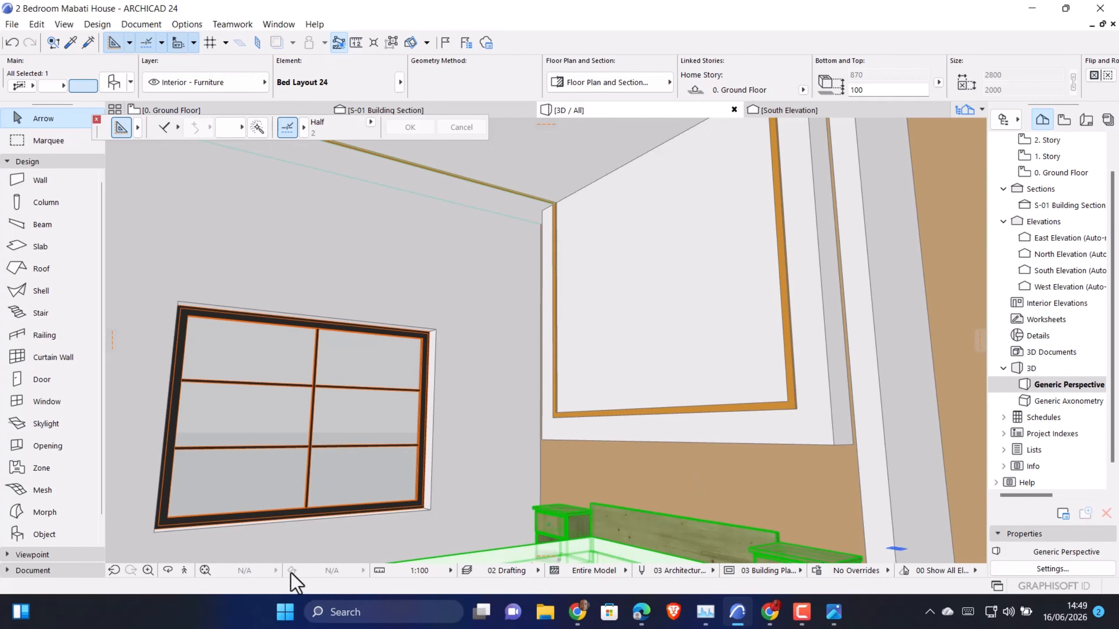
left_click(202, 570)
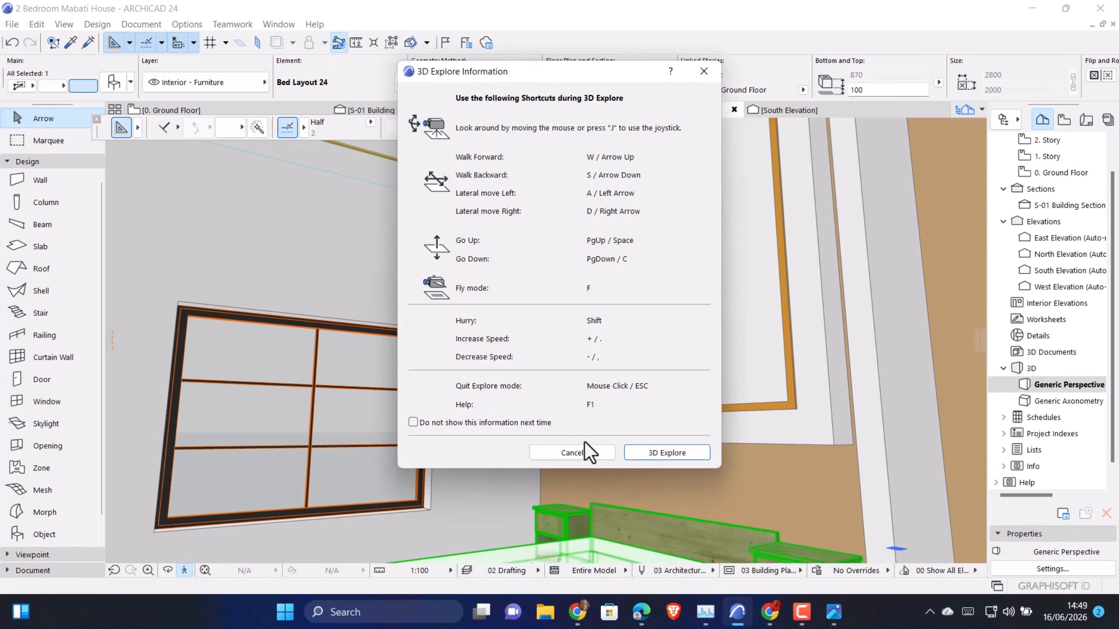
left_click(637, 452)
key("Escape")
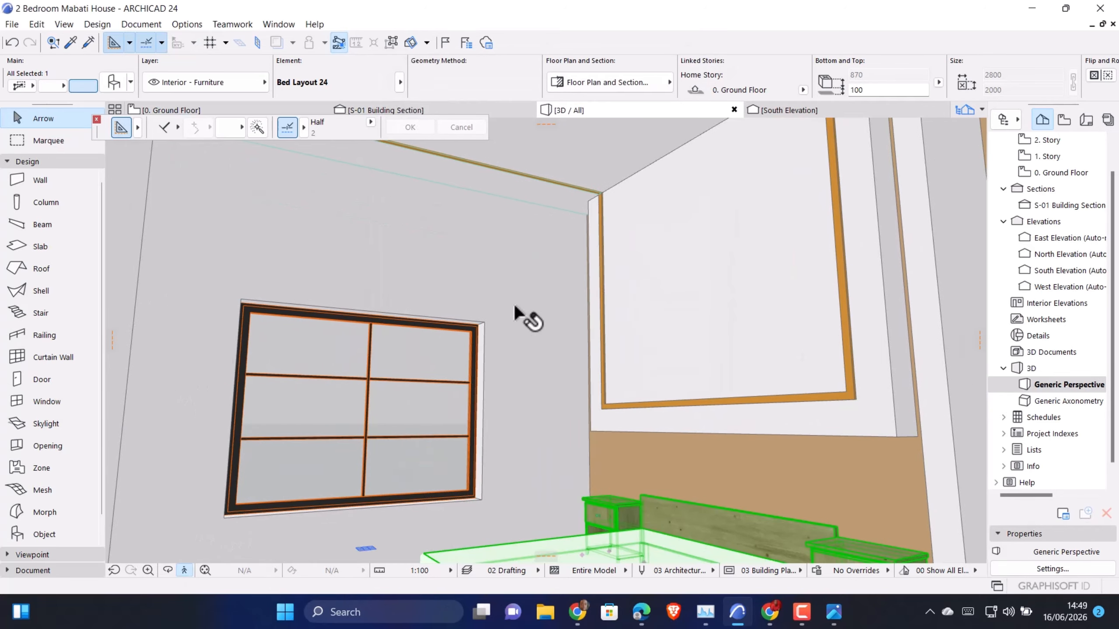
left_click(184, 570)
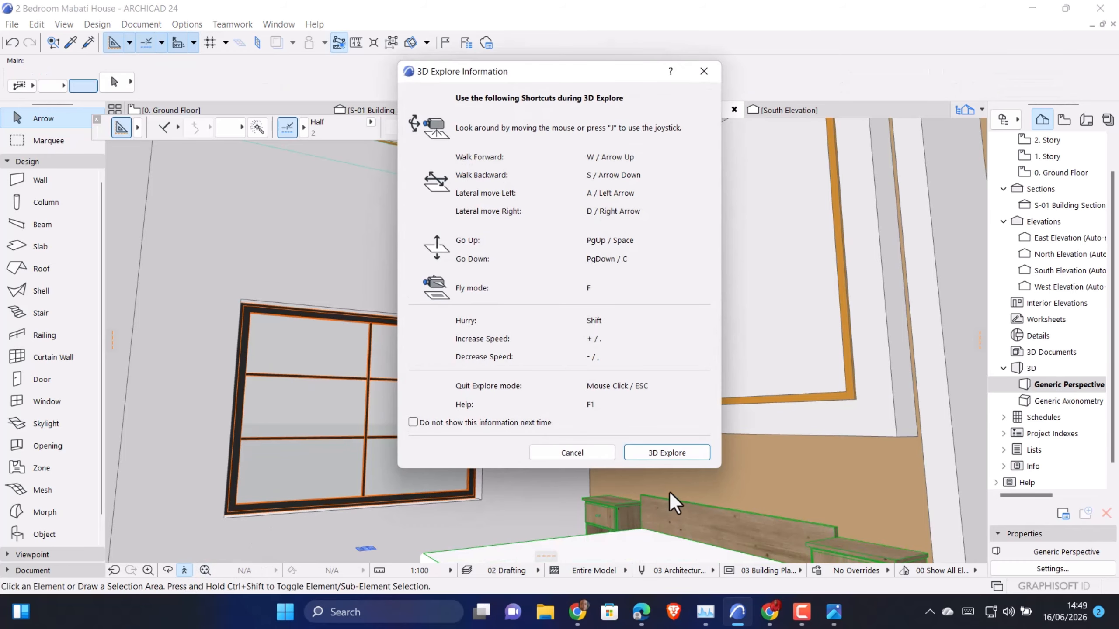
left_click(664, 455)
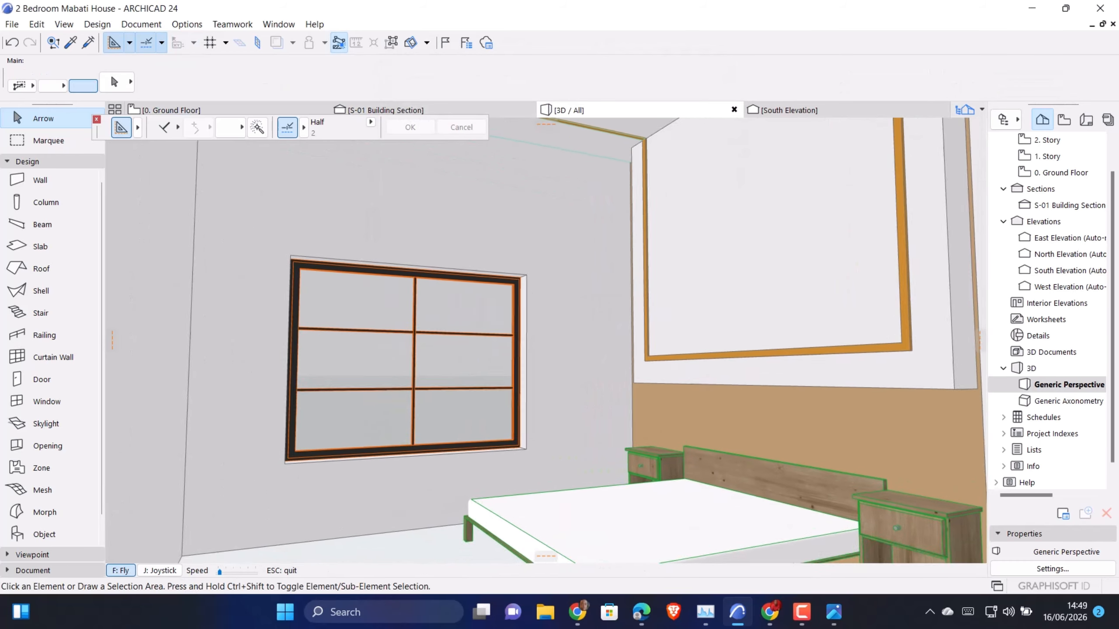
Frame the bedroom window, ceiling strips and trimmed feature wall together in the 3D view using 3D Explore
key("Down")
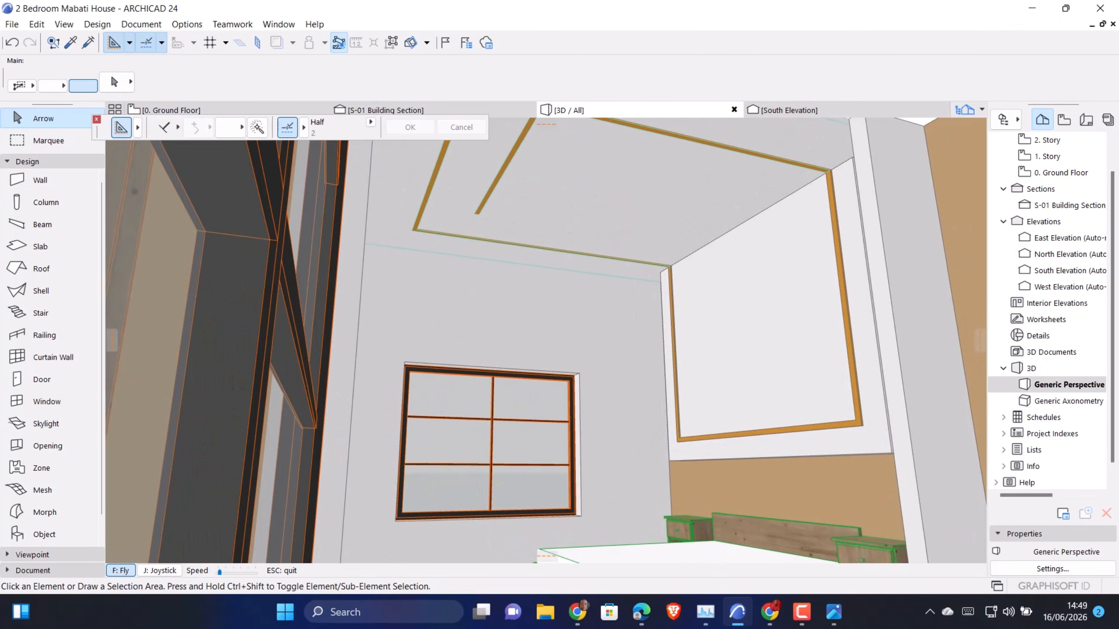
key("Up")
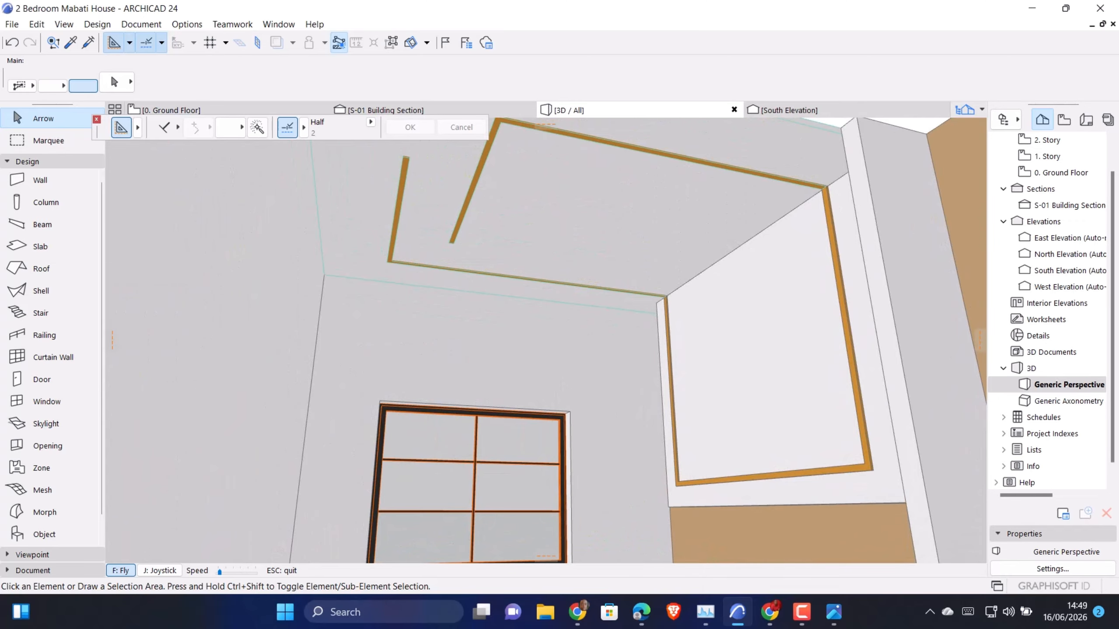
key("Escape")
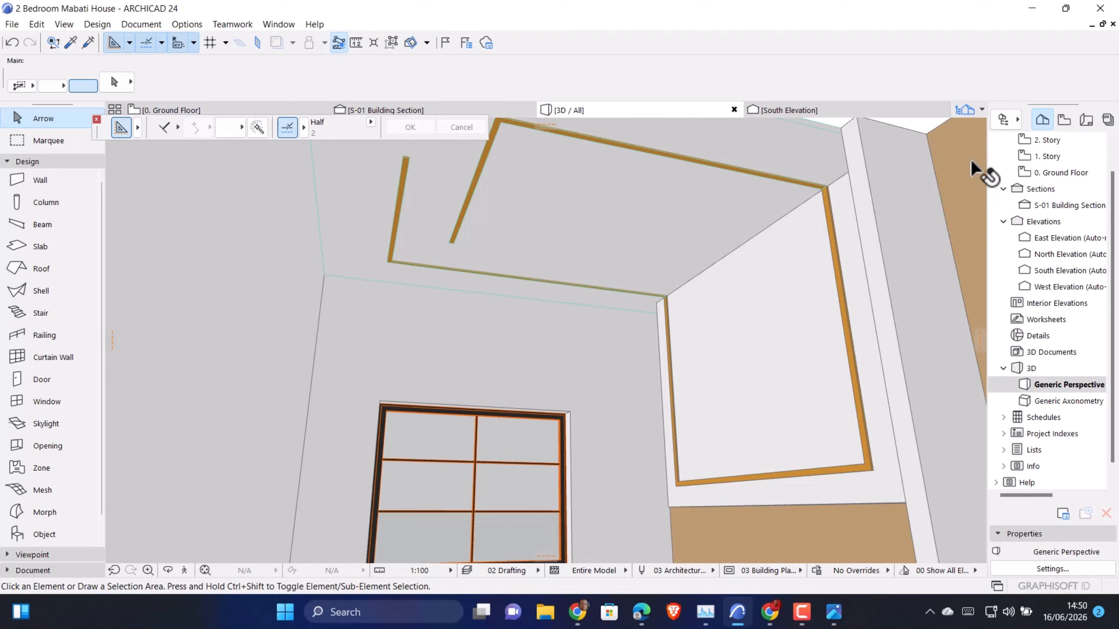
Switch to the ChatGPT rendering chat, leave the enlarged exterior image, and attach Screenshot (1386).png to a new message
left_click(641, 612)
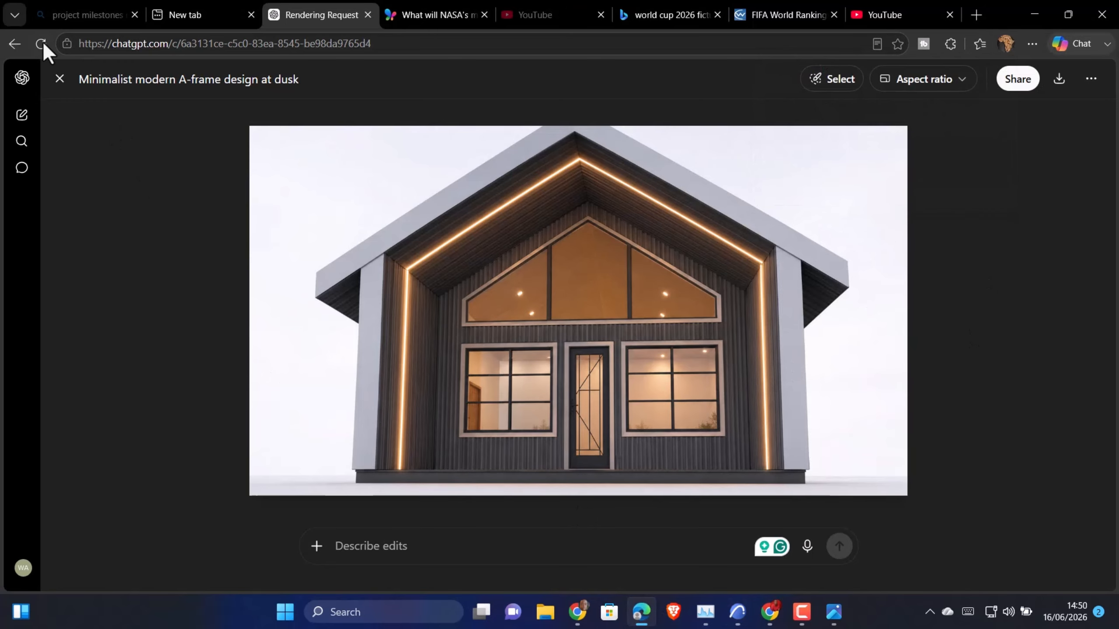
left_click(59, 79)
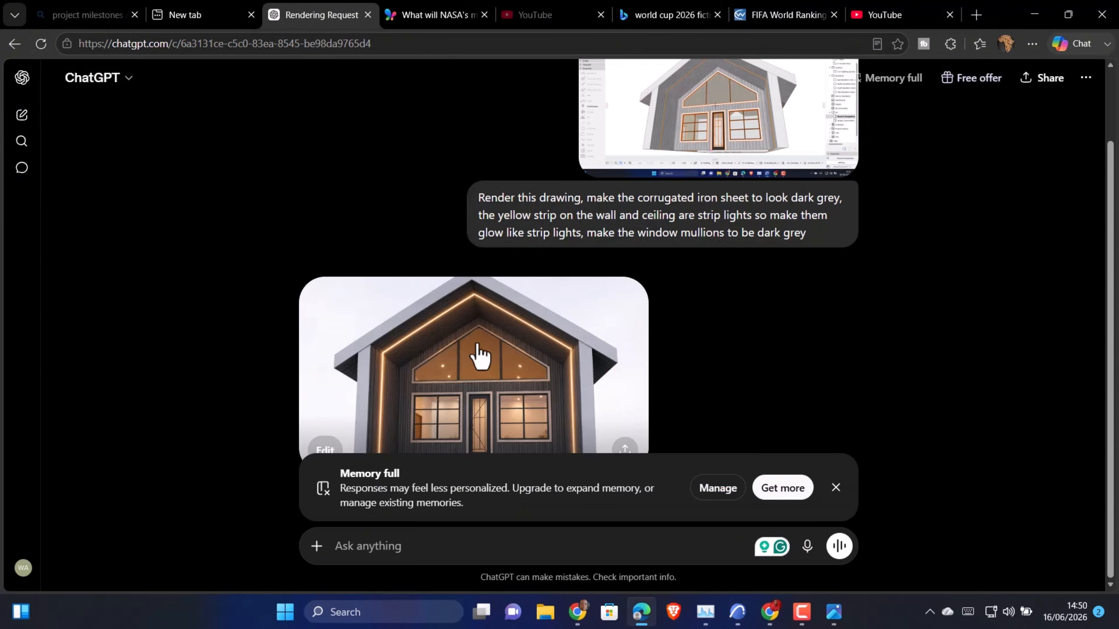
left_click(326, 554)
left_click(365, 359)
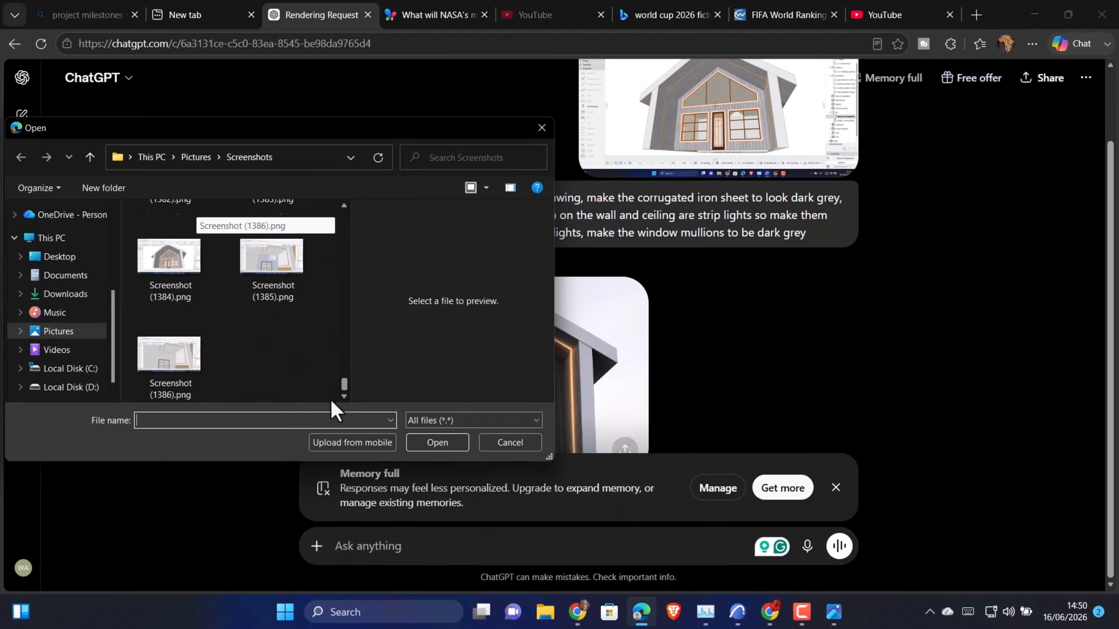
left_click(171, 355)
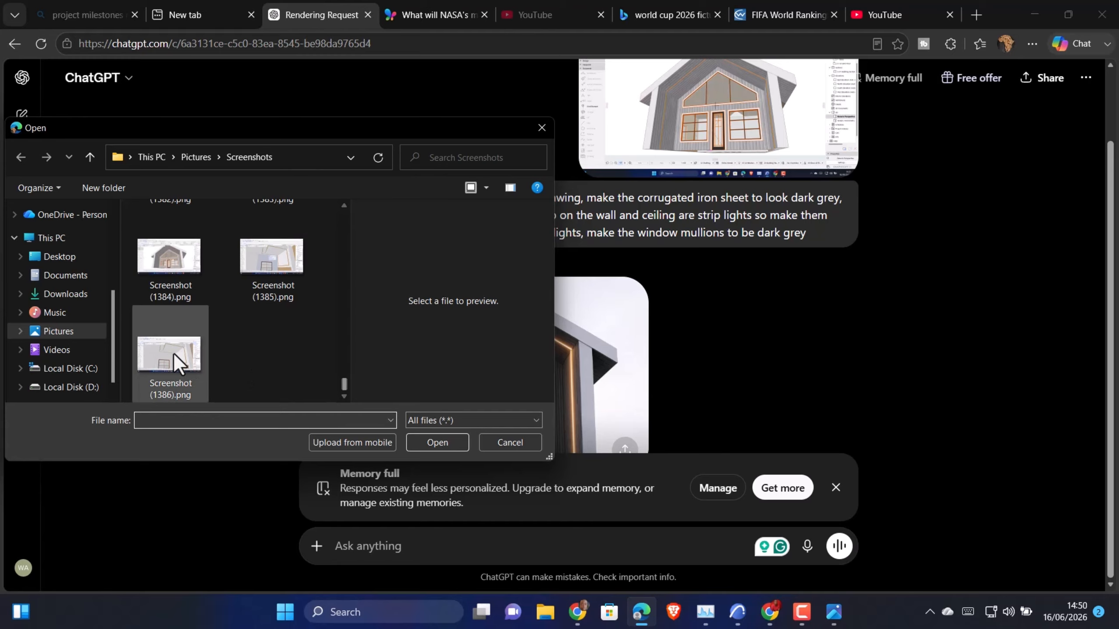
left_click(438, 442)
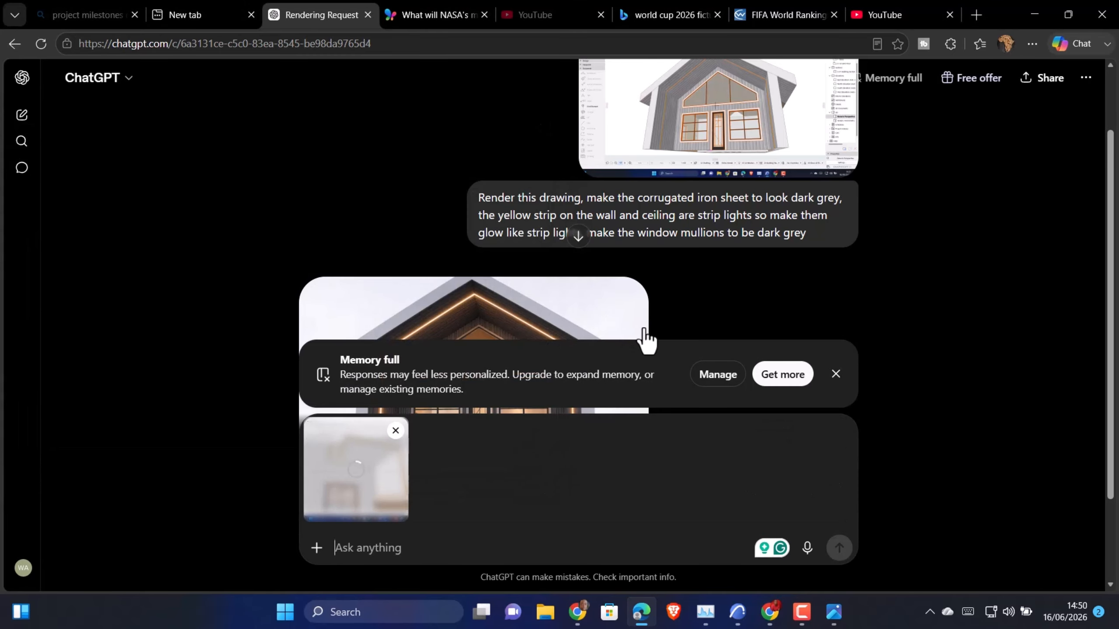
Copy the earlier exterior render prompt and paste it into the new message with the bedroom screenshot
scroll(645, 337, "up", 2)
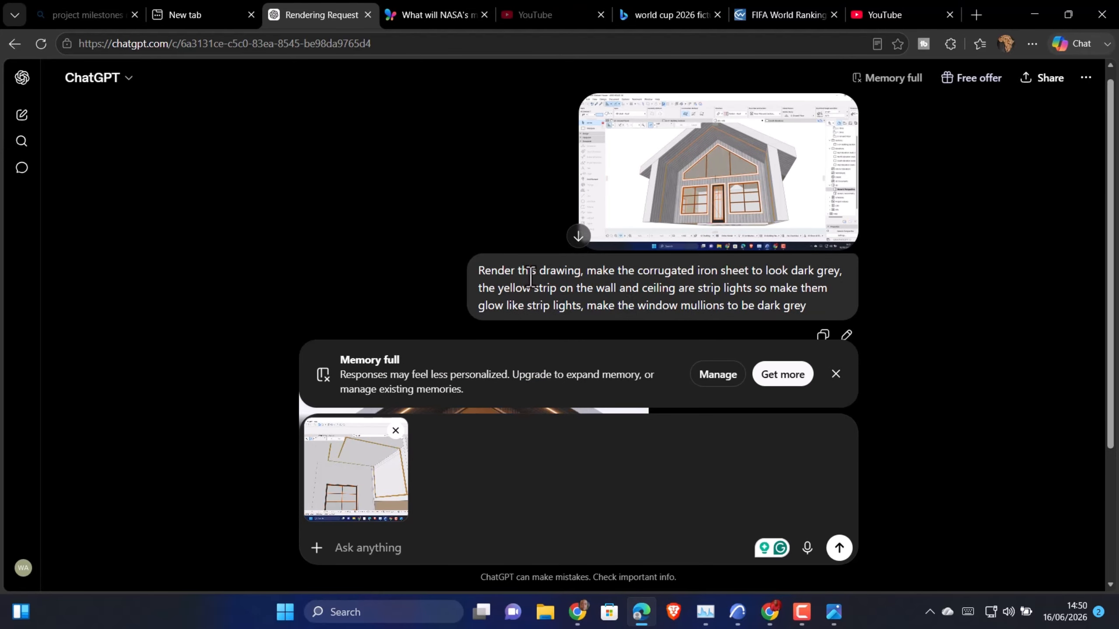
left_click(823, 335)
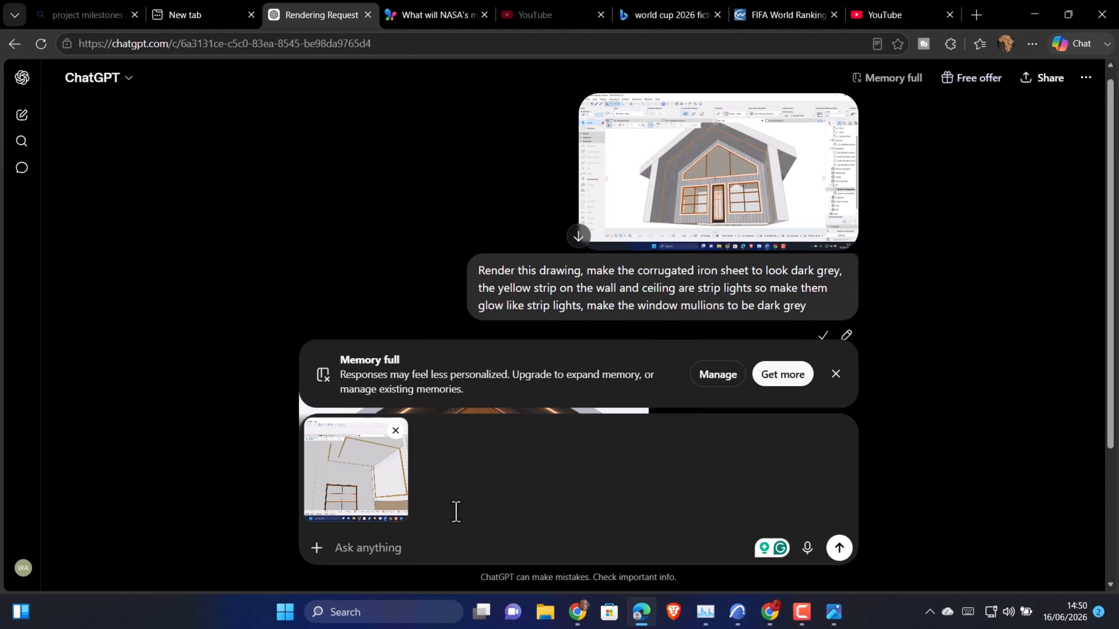
right_click(410, 559)
left_click(443, 356)
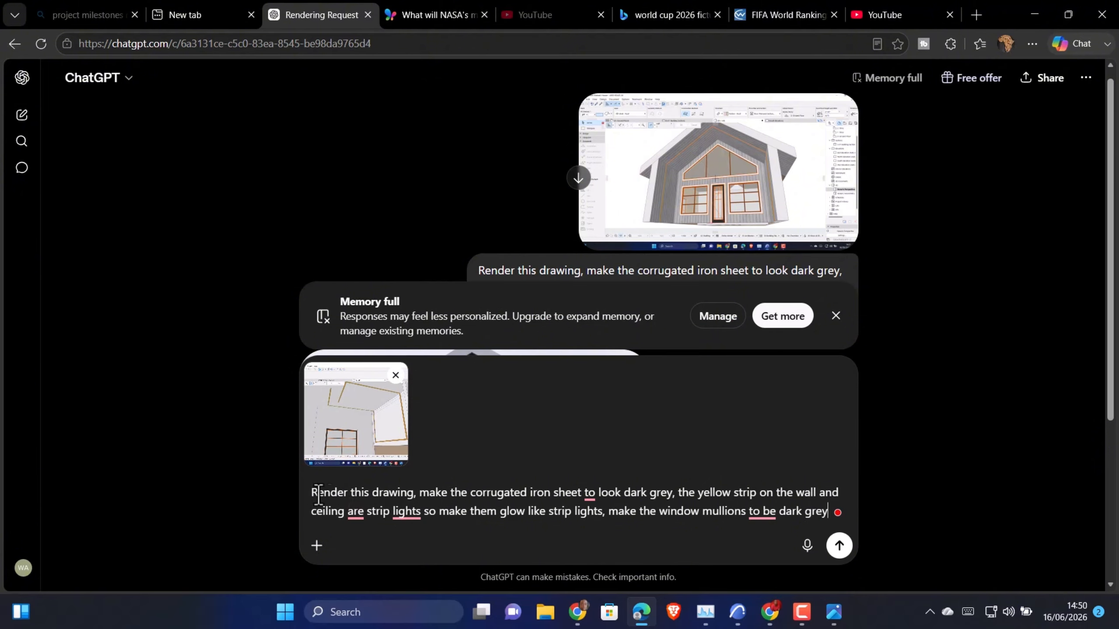
In the pasted prompt, replace "corrugated iron sheet to look dark grey" with "colour of the room to be white"
left_click_drag(418, 501, 670, 499)
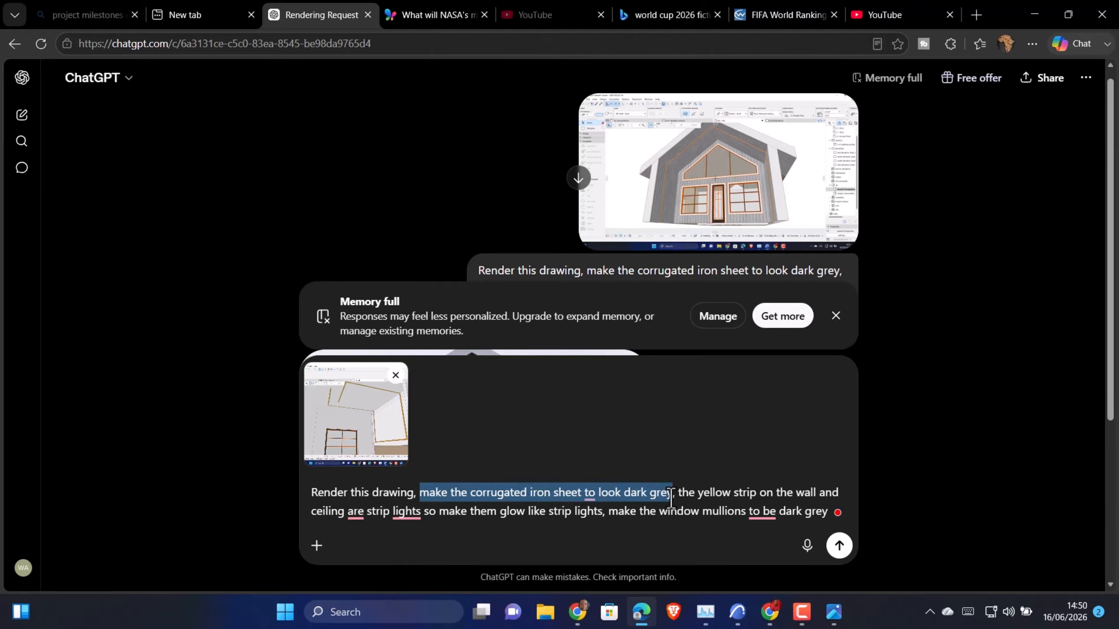
left_click(671, 500)
left_click_drag(672, 493, 471, 489)
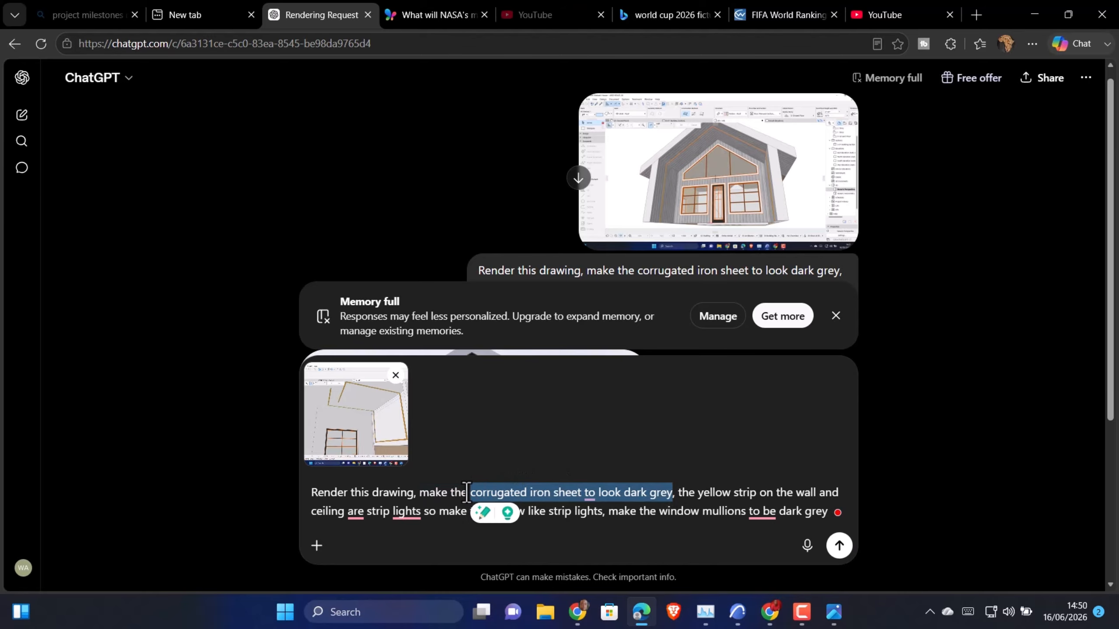
key("BackSpace")
type("the =")
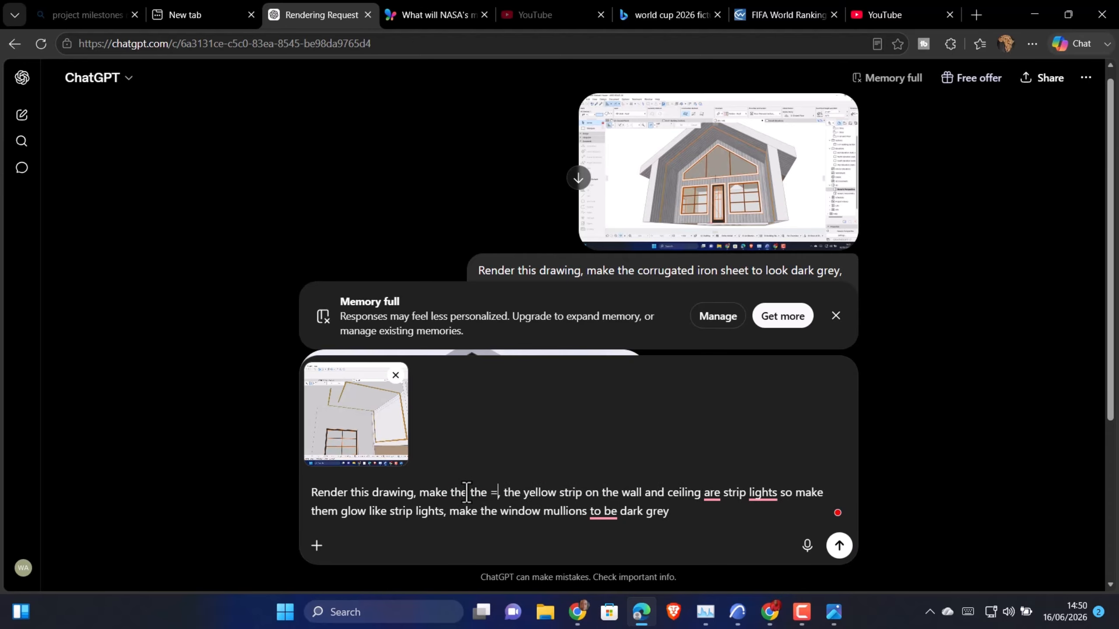
key("BackSpace")
key("BackSpace")
key("BackSpace")
key("BackSpace")
key("BackSpace")
type("col")
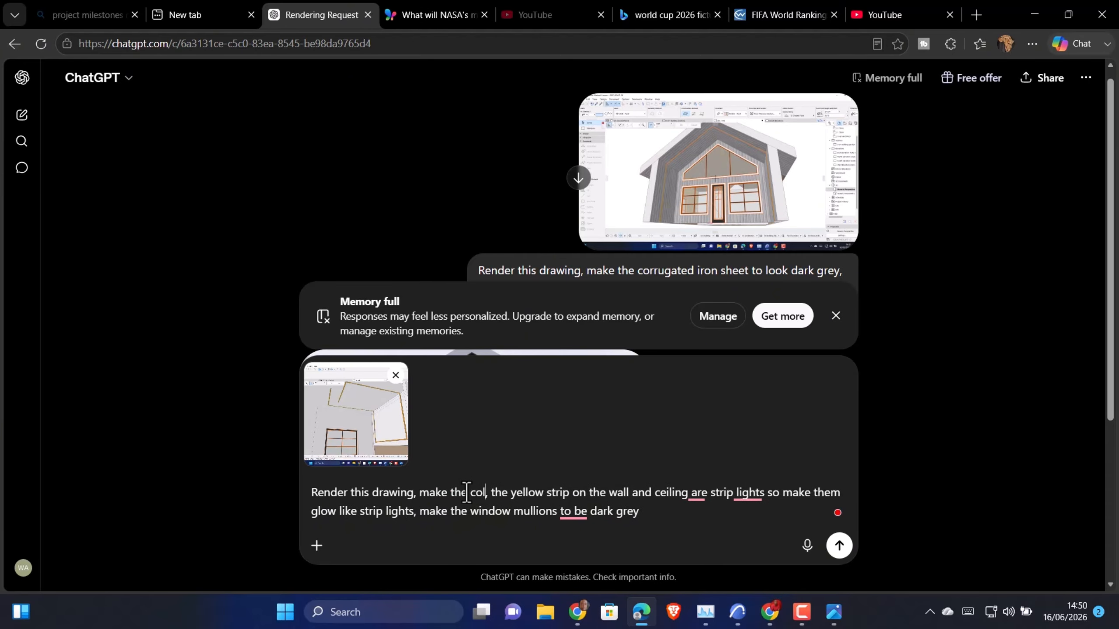
type("our of the")
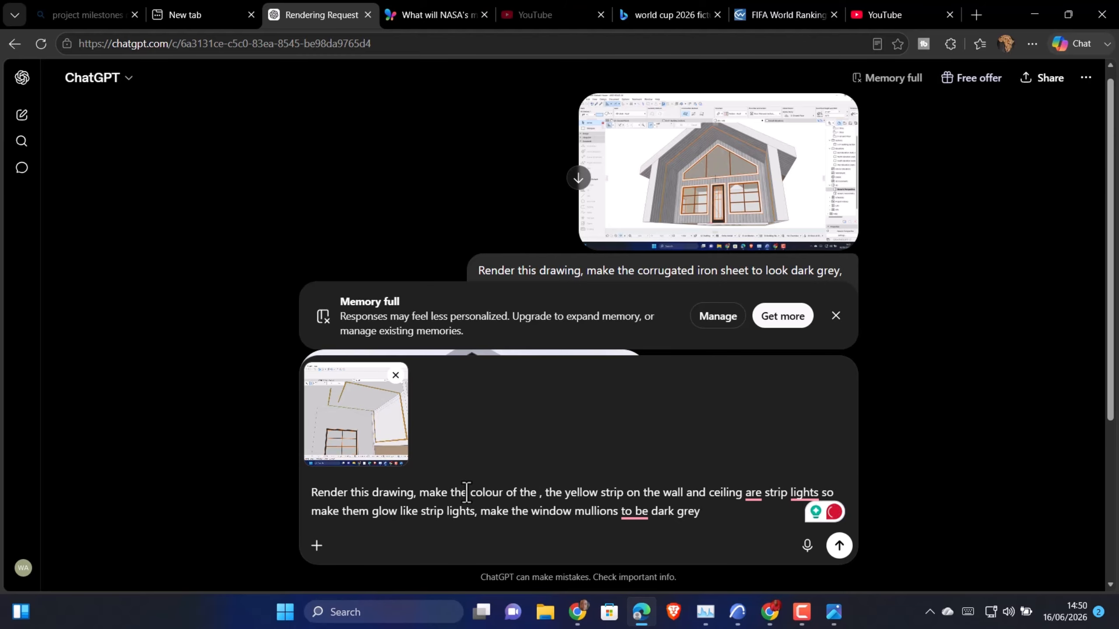
type(" room to b")
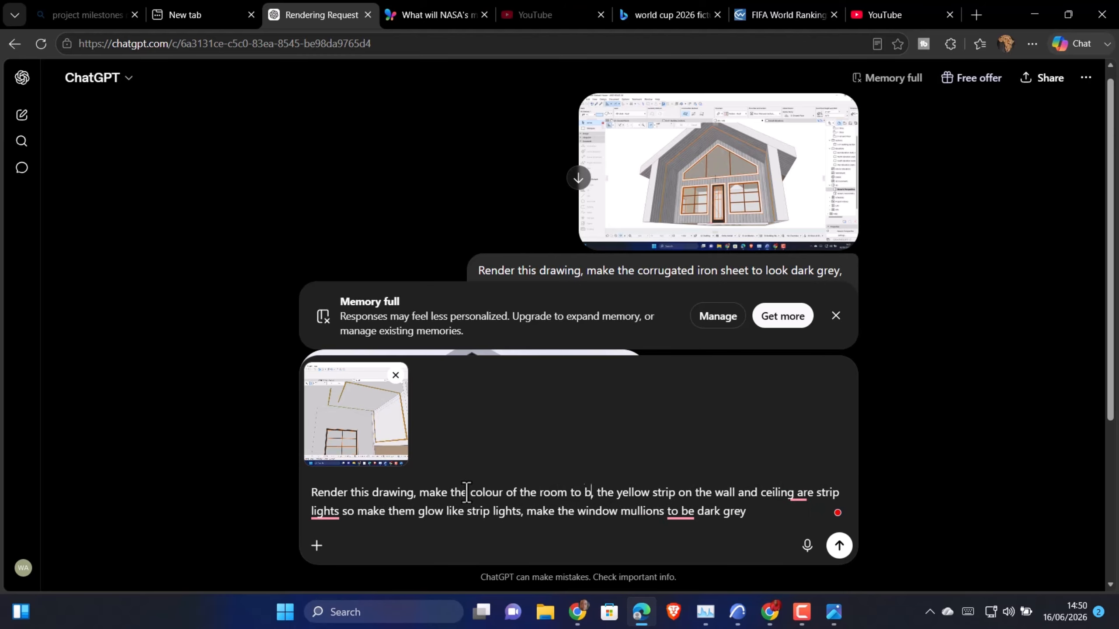
type("e white")
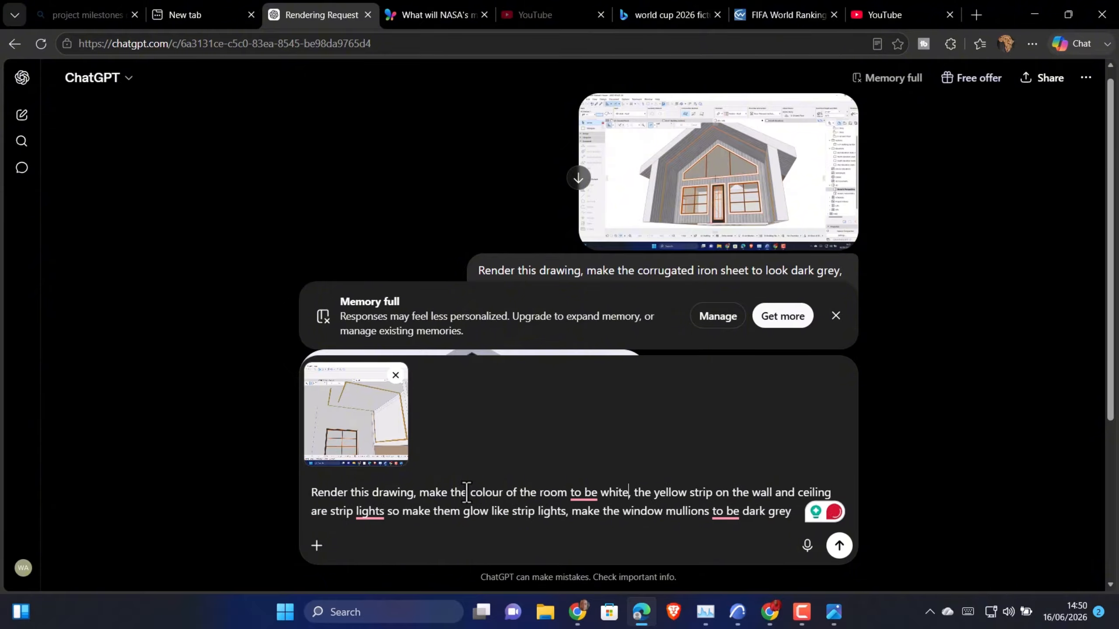
type(",")
key("BackSpace")
key("BackSpace")
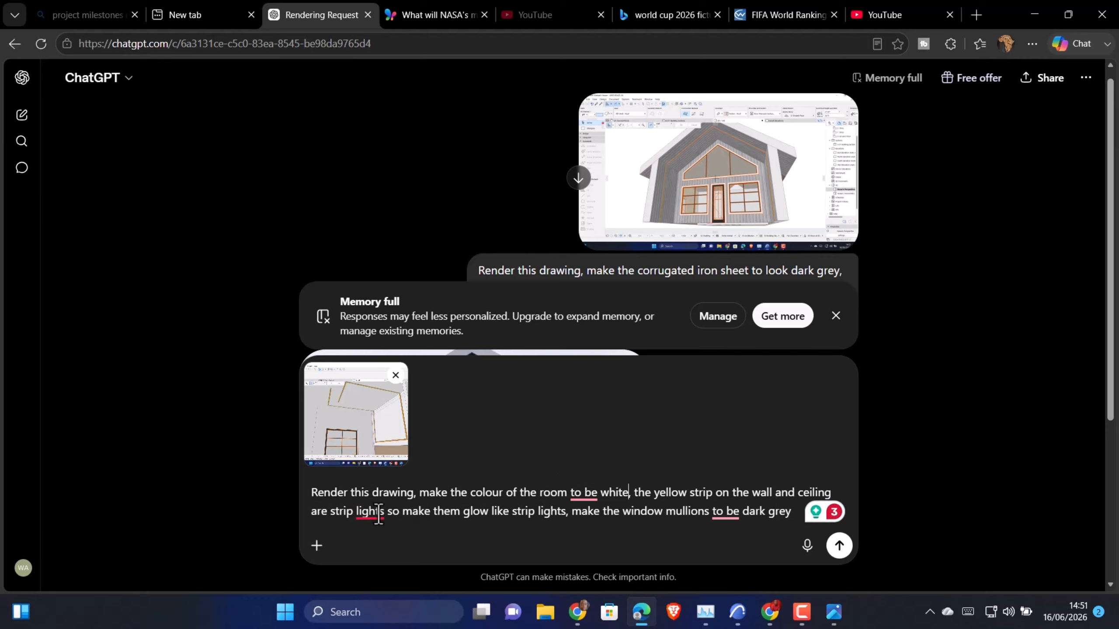
Submit the edited bedroom render prompt together with the attached screenshot
mouse_move(378, 514)
scroll(689, 525, "down", 3)
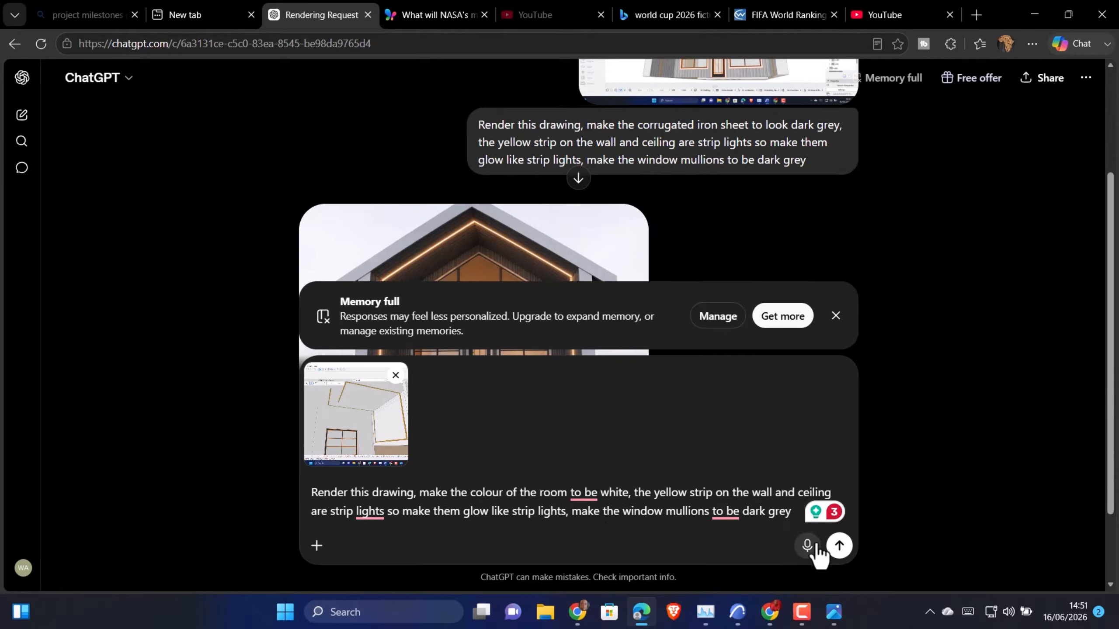
left_click(838, 546)
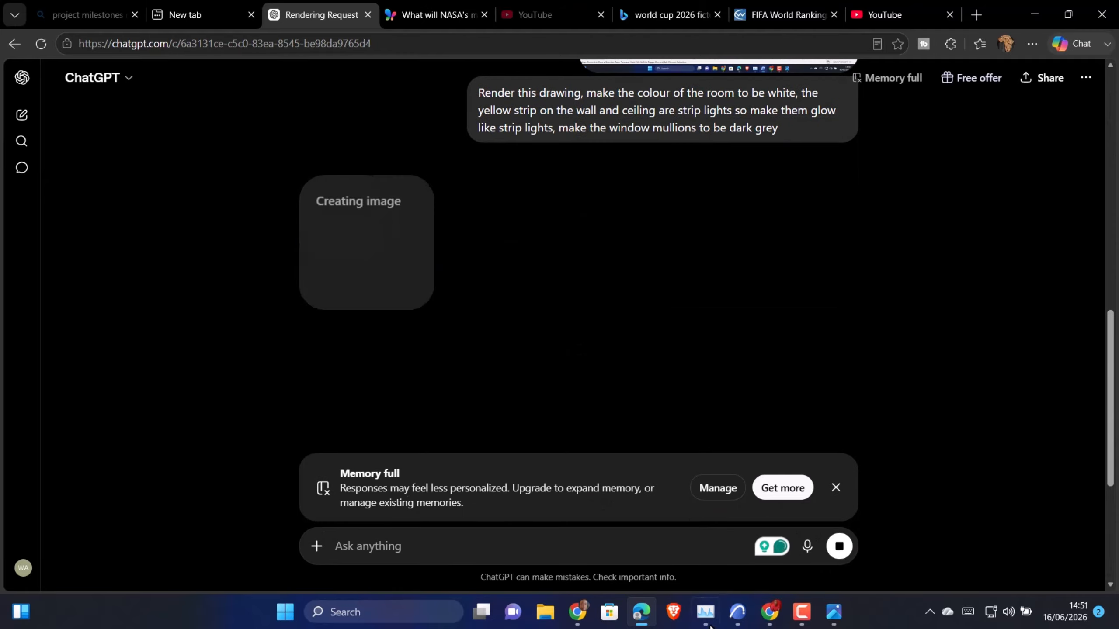
Switch to Archicad and inspect the bedroom's bed, window, feature wall and ceiling strips in 3D Explore
left_click(736, 613)
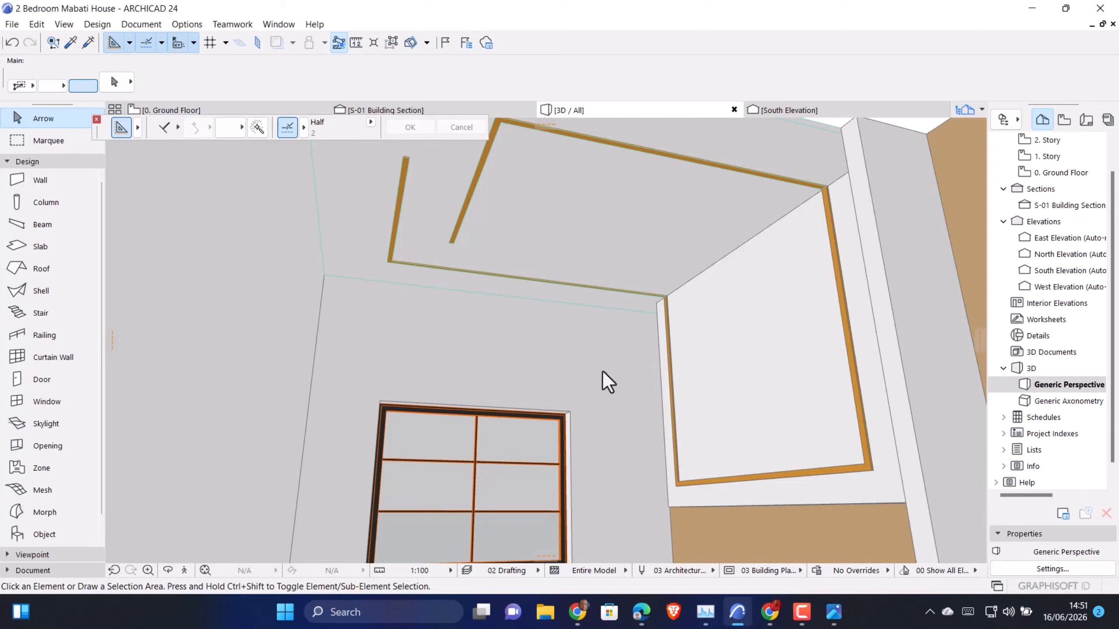
scroll(564, 341, "down", 2)
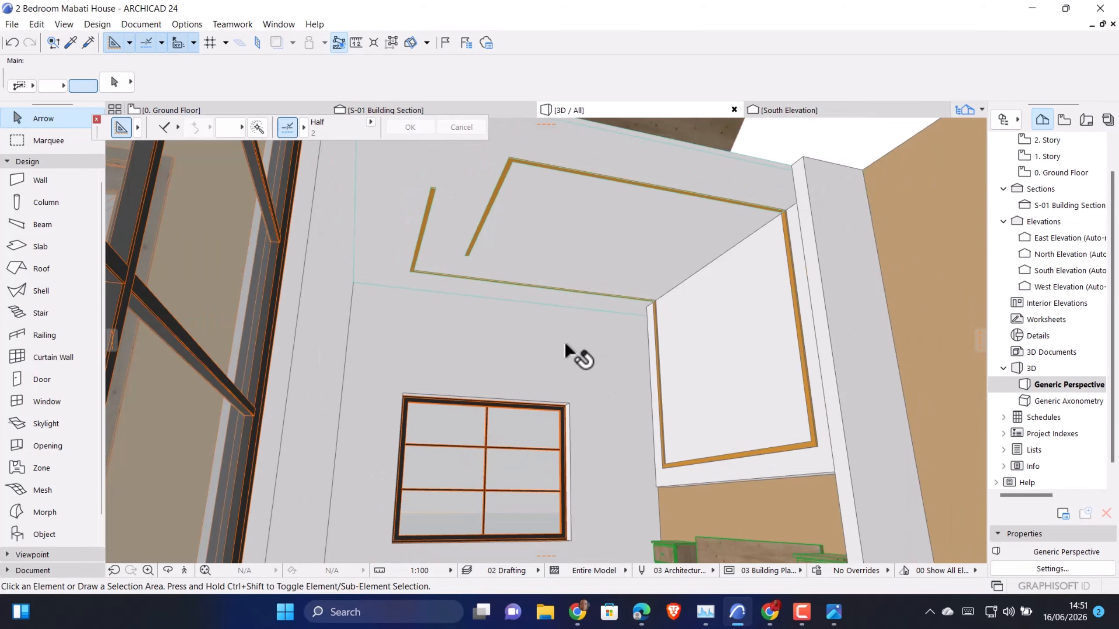
middle_click_drag(609, 477, 602, 455)
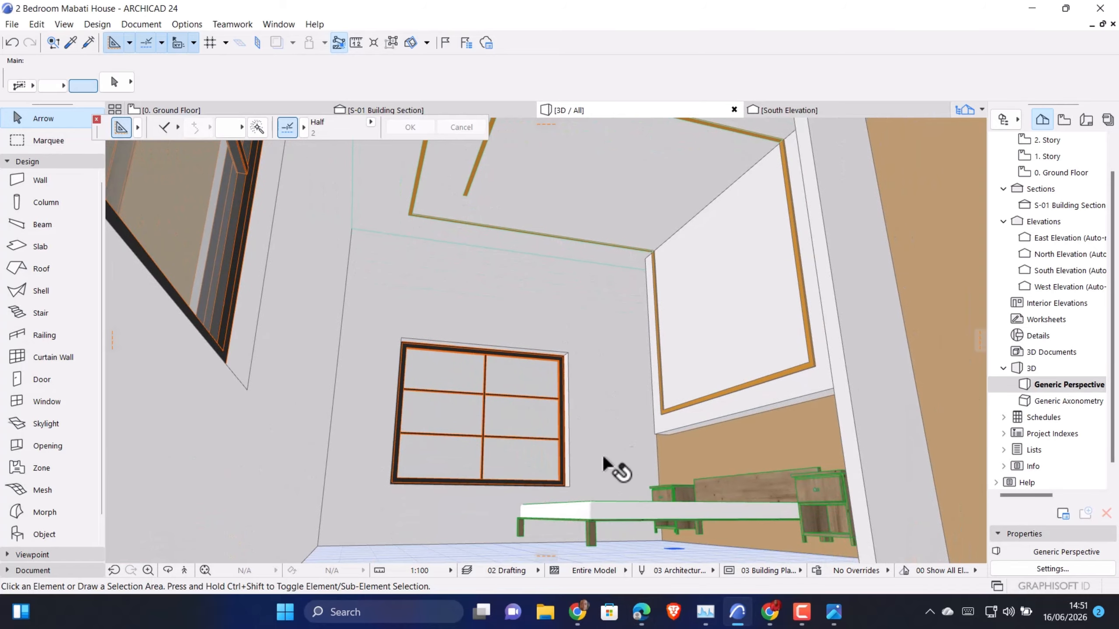
left_click(184, 570)
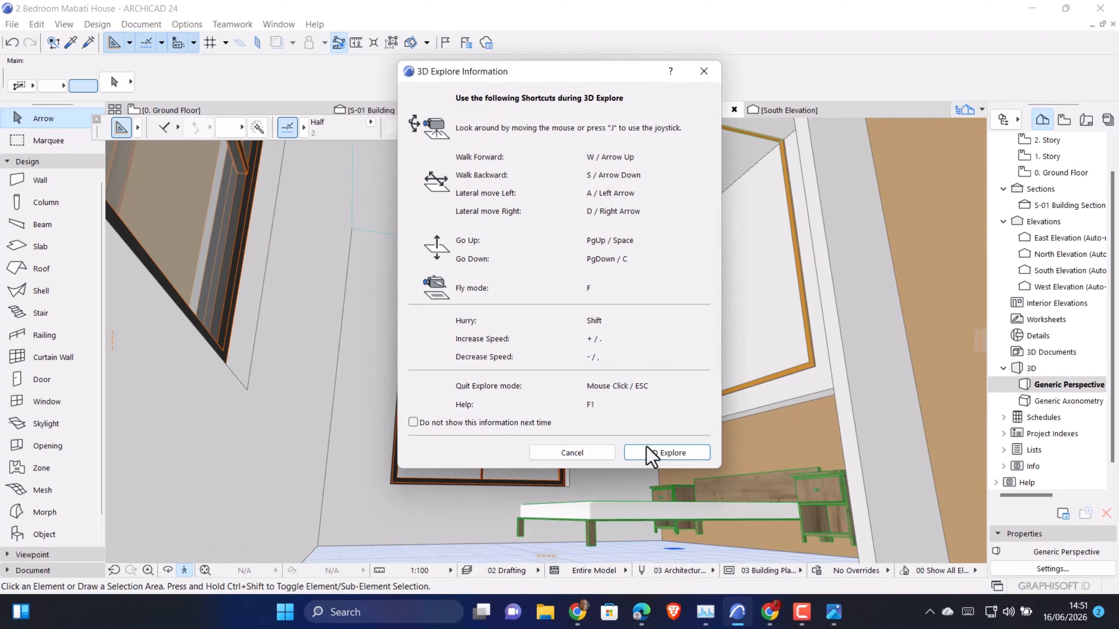
left_click(659, 443)
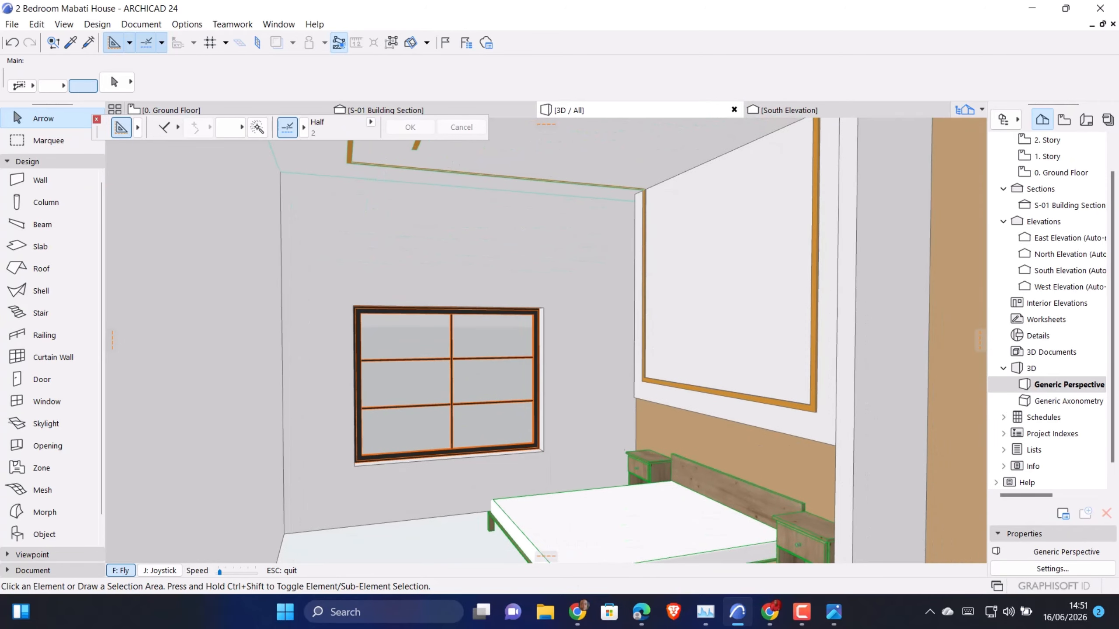
key("Escape")
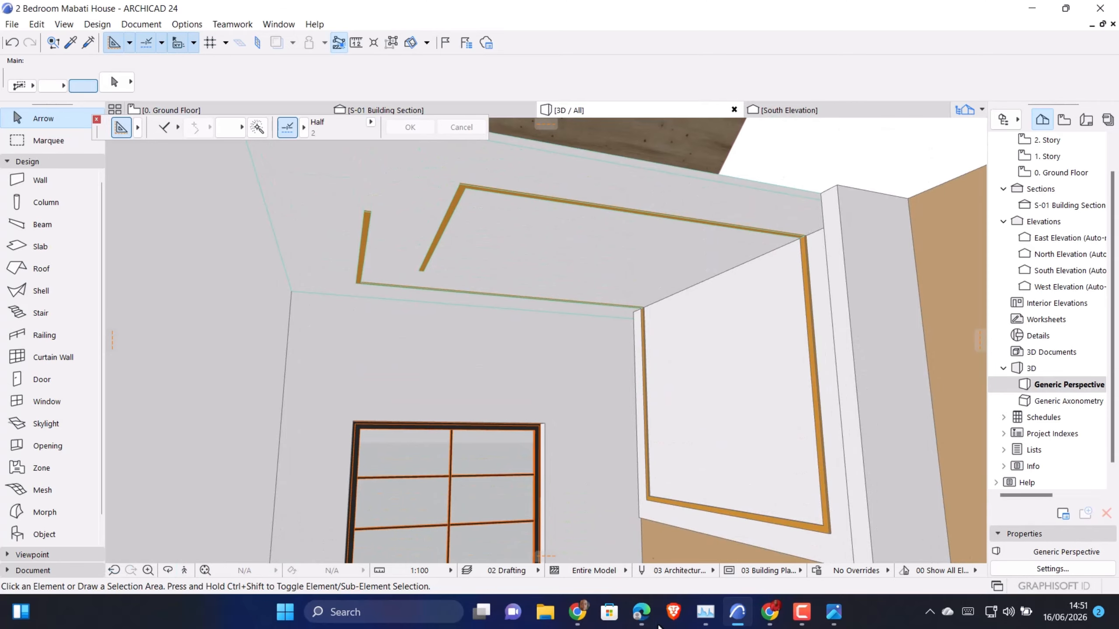
Switch back to ChatGPT and open the generated bedroom render at full size
left_click(641, 612)
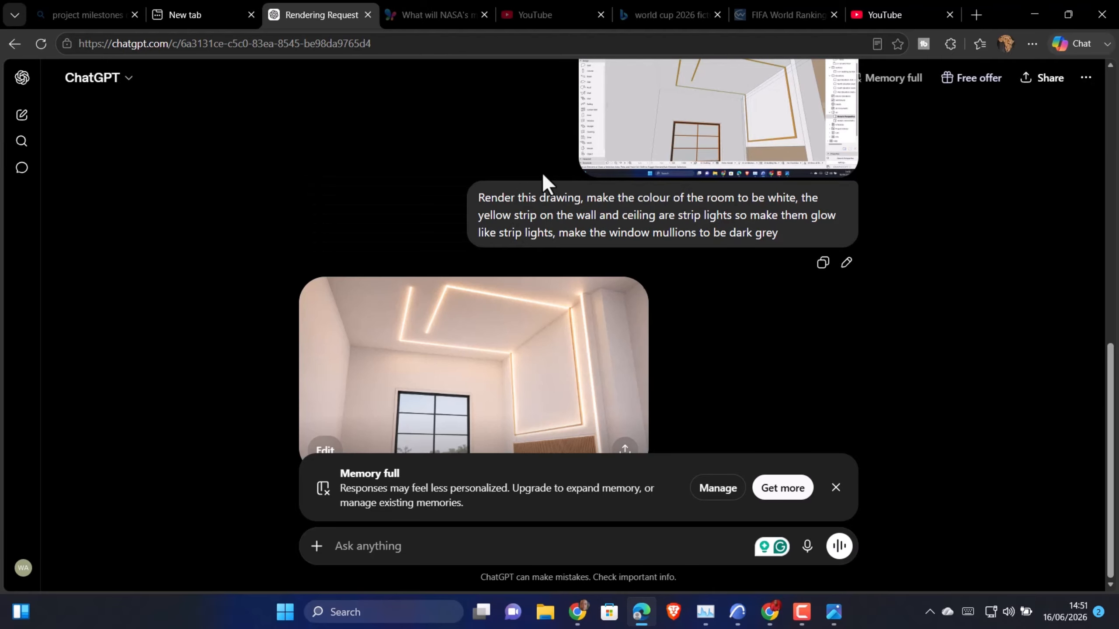
left_click(484, 368)
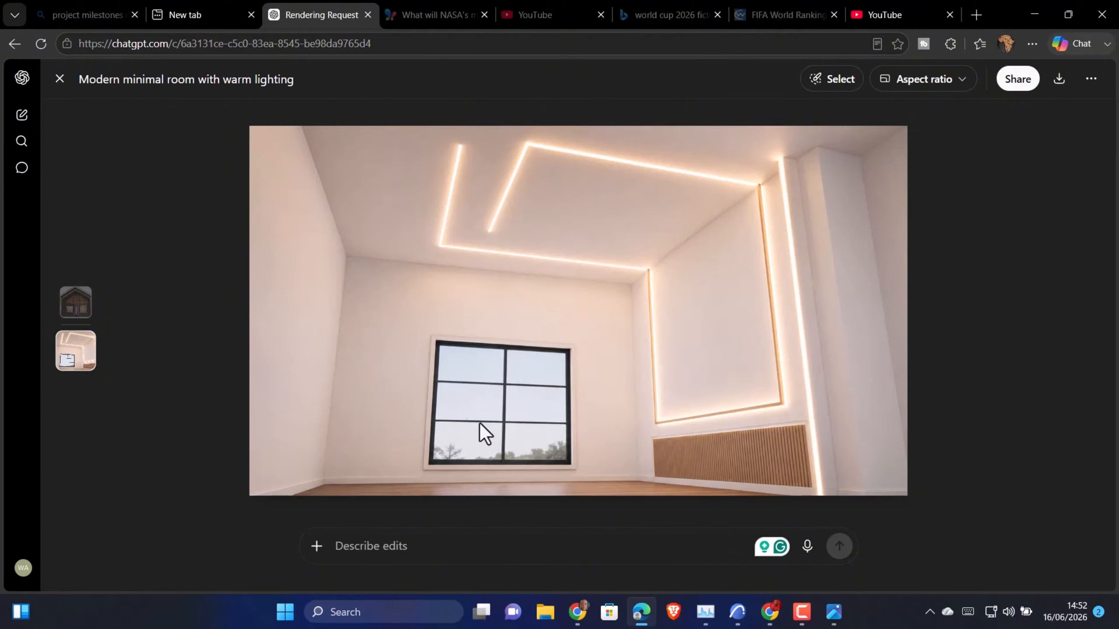
Return to Archicad and orbit around the feature wall, ceiling strips and bed to compare the model with the render
left_click(739, 613)
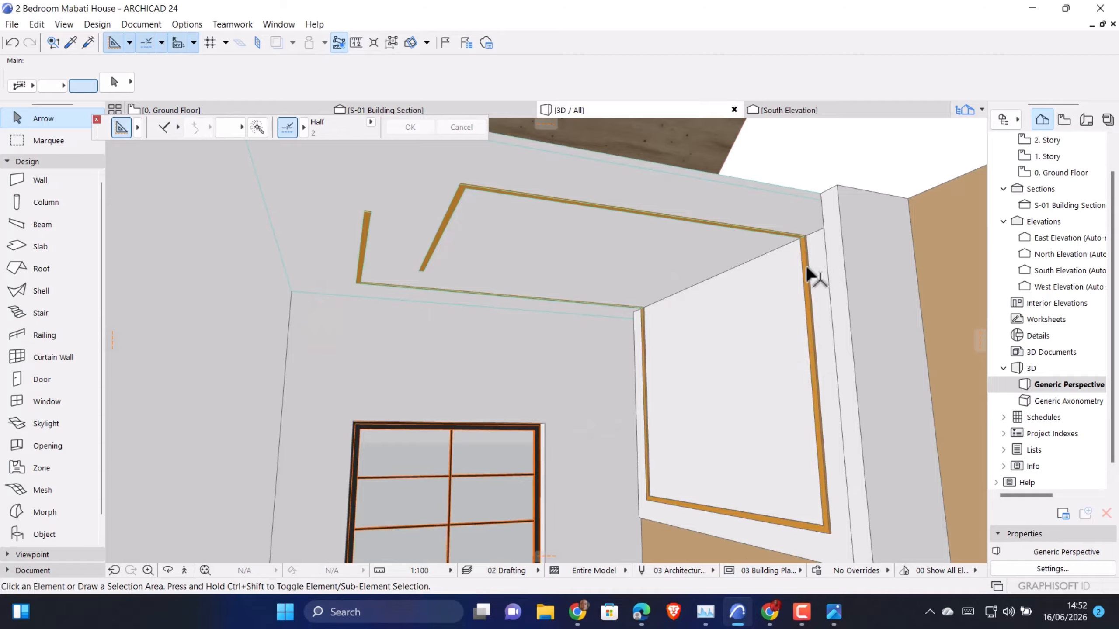
mouse_move(617, 414)
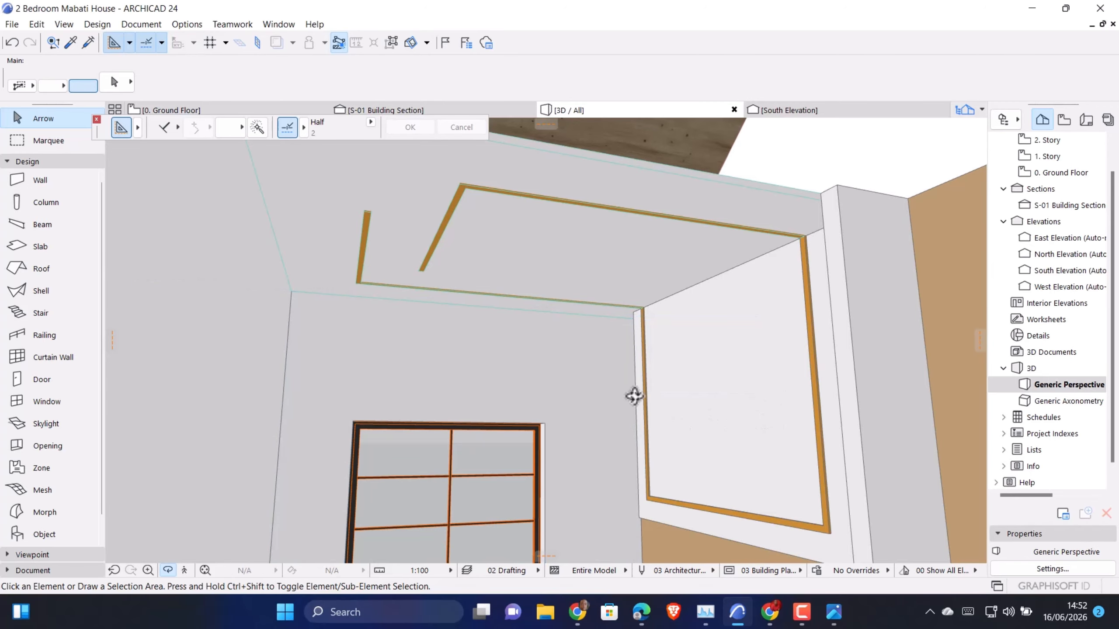
middle_click_drag(582, 439, 918, 398, "shift")
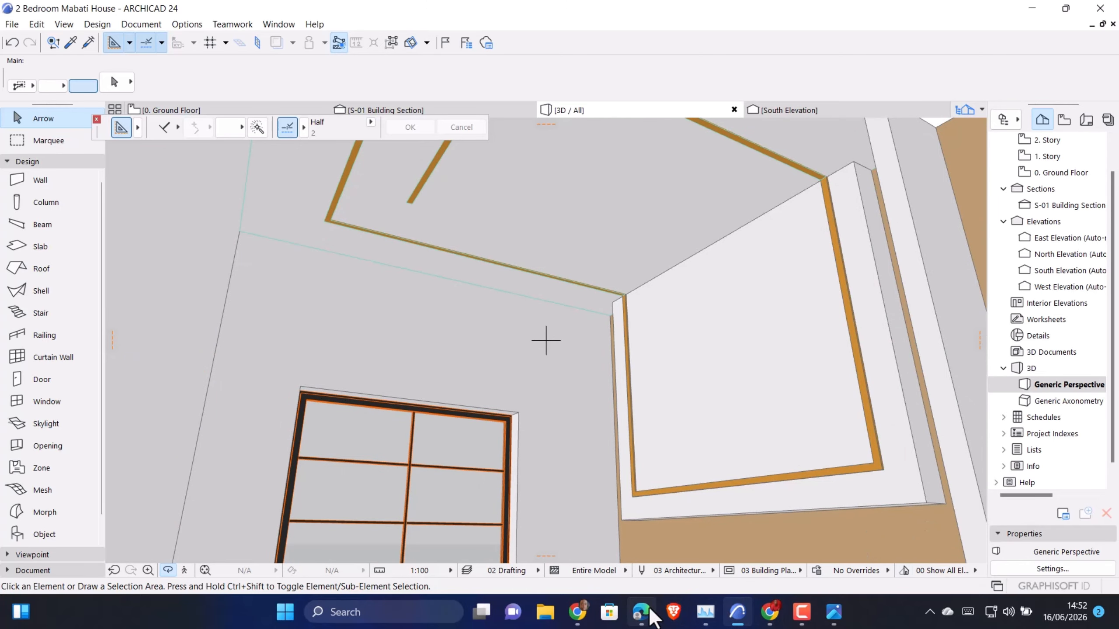
middle_click_drag(577, 383, 441, 491, "shift")
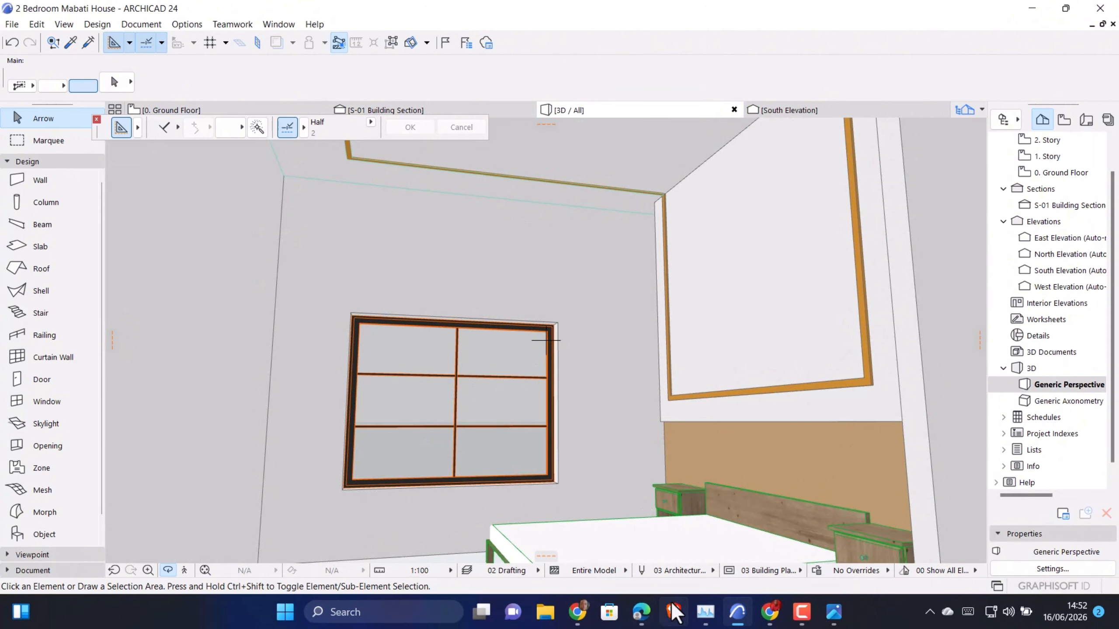
Download the bedroom render from ChatGPT and open the Downloads folder in File Explorer
left_click(641, 612)
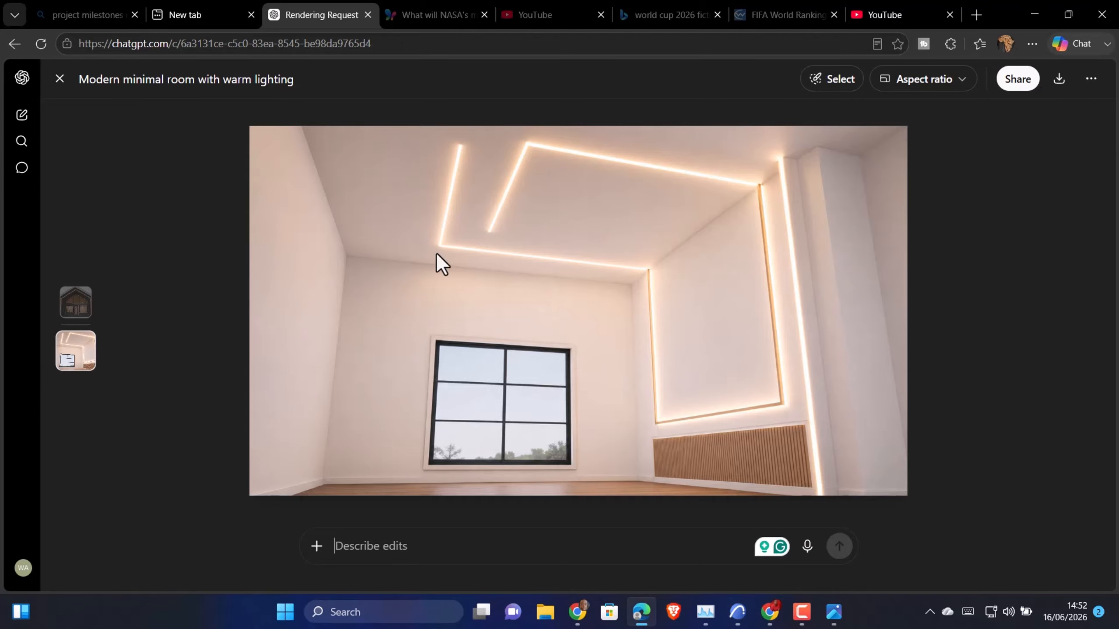
left_click(1070, 86)
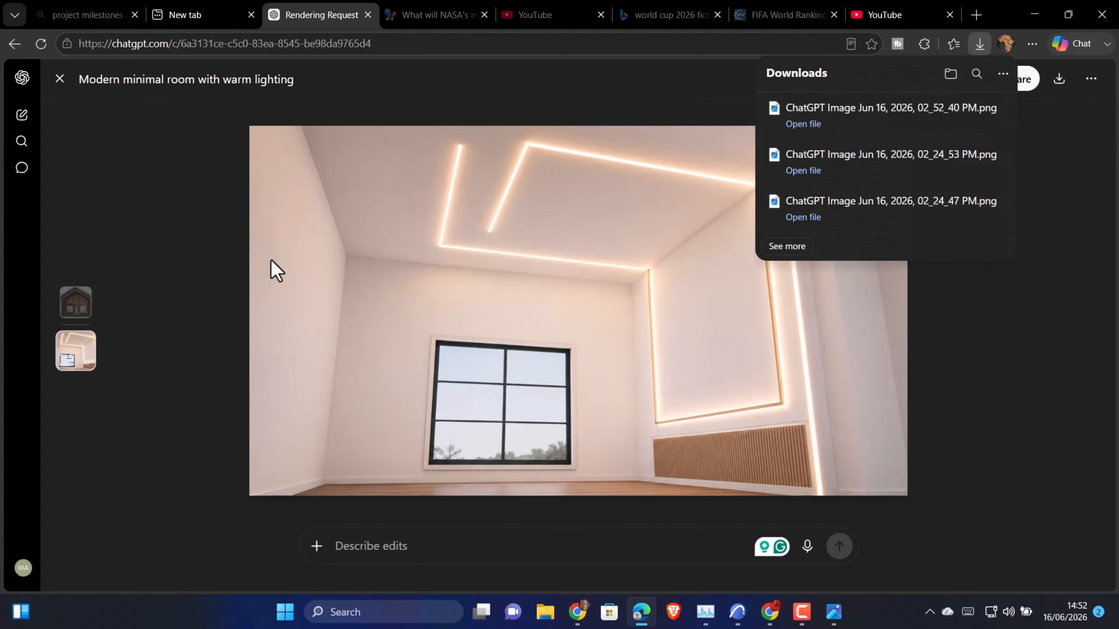
left_click(546, 621)
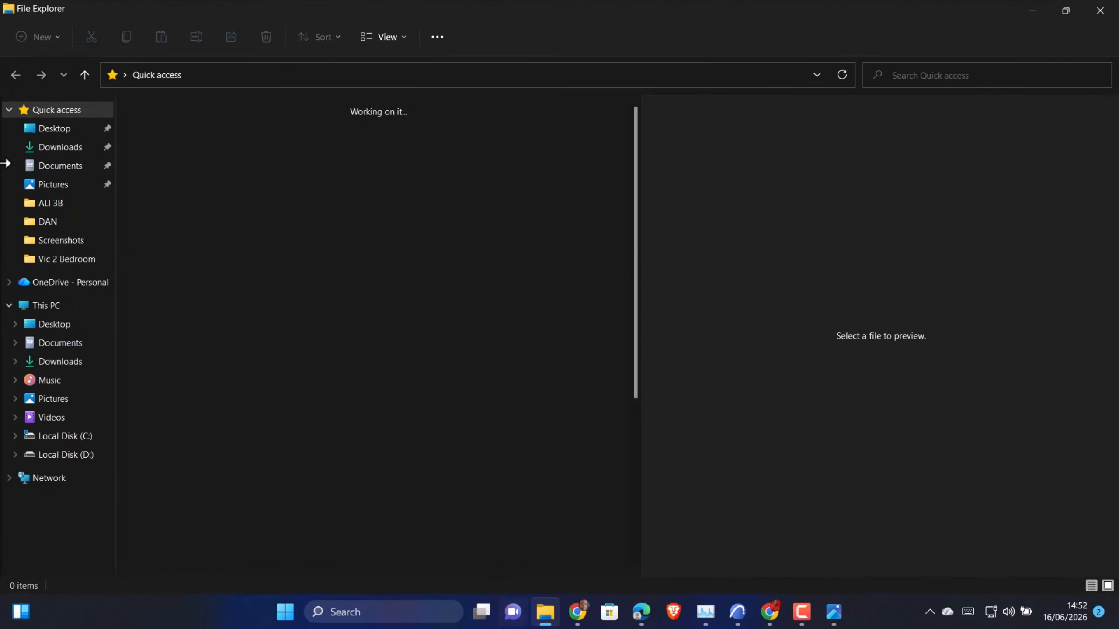
left_click(60, 152)
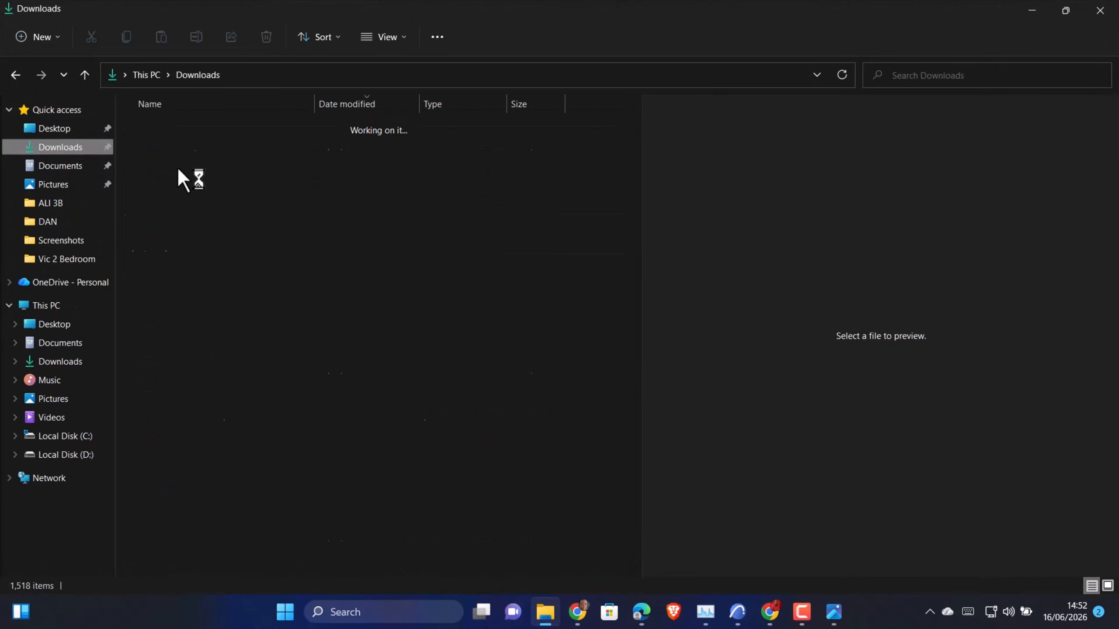
Open the newly downloaded ChatGPT bedroom render from the Downloads folder for viewing
left_click(188, 149)
double_click(187, 148)
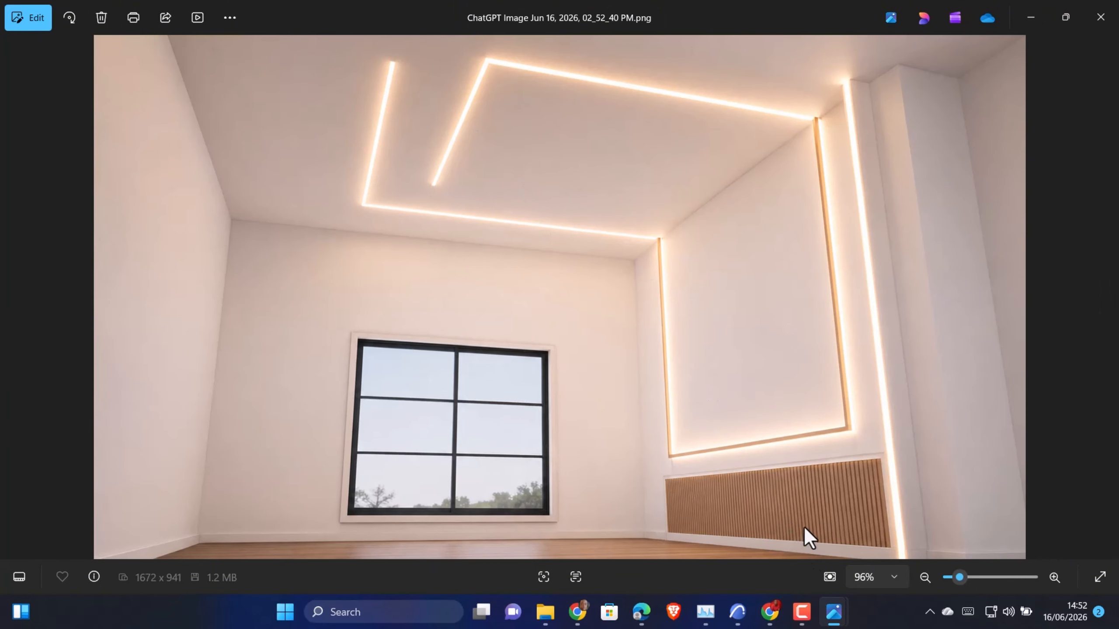
left_click(770, 613)
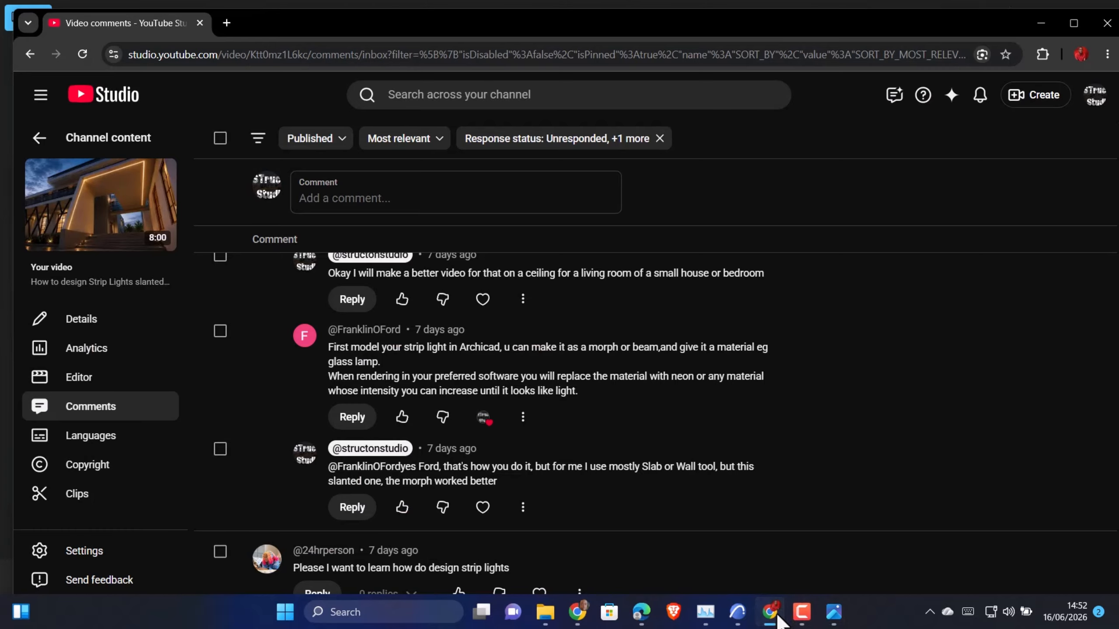
left_click(777, 617)
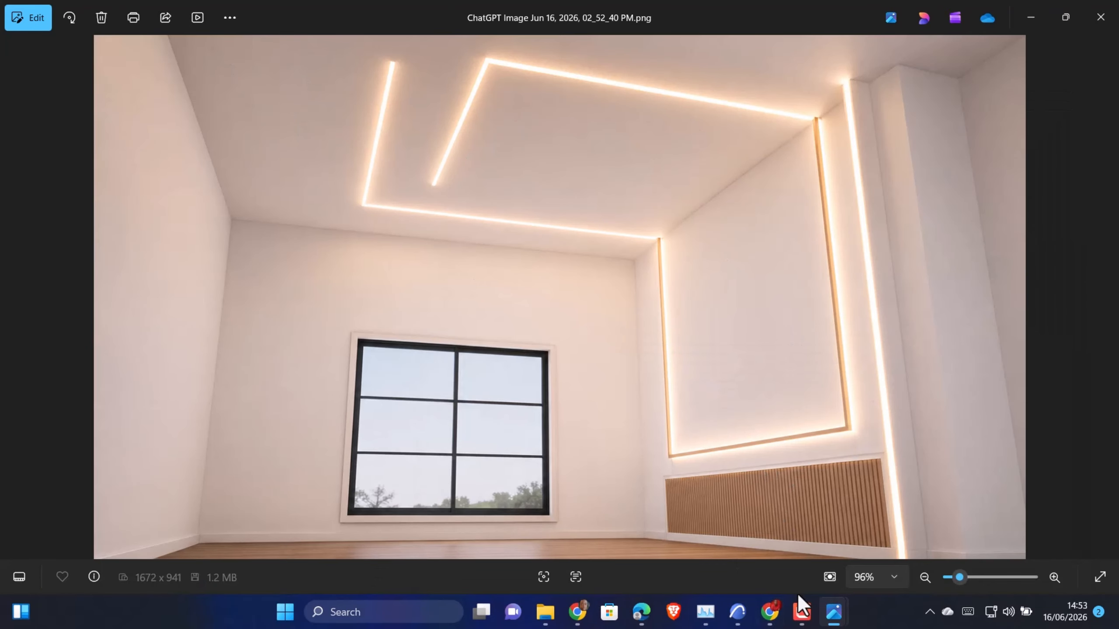
Switch to Archicad and, on the Ground Floor plan, stretch the short wall beside the bed about 6960 mm to the wall beyond the bathroom and corridor
left_click(736, 615)
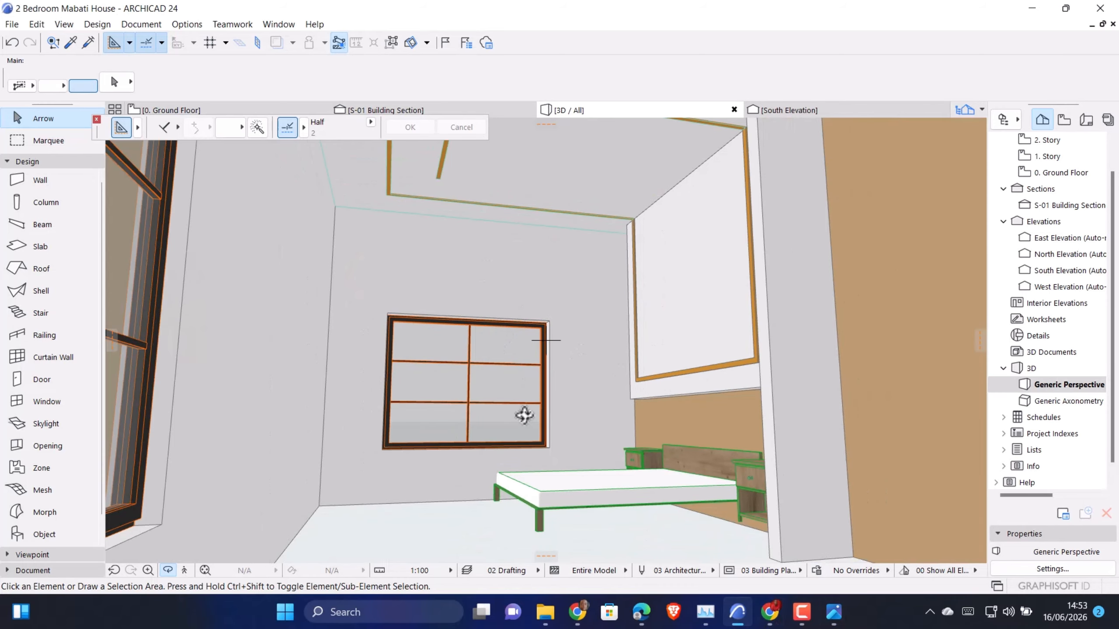
left_click_drag(524, 416, 278, 141)
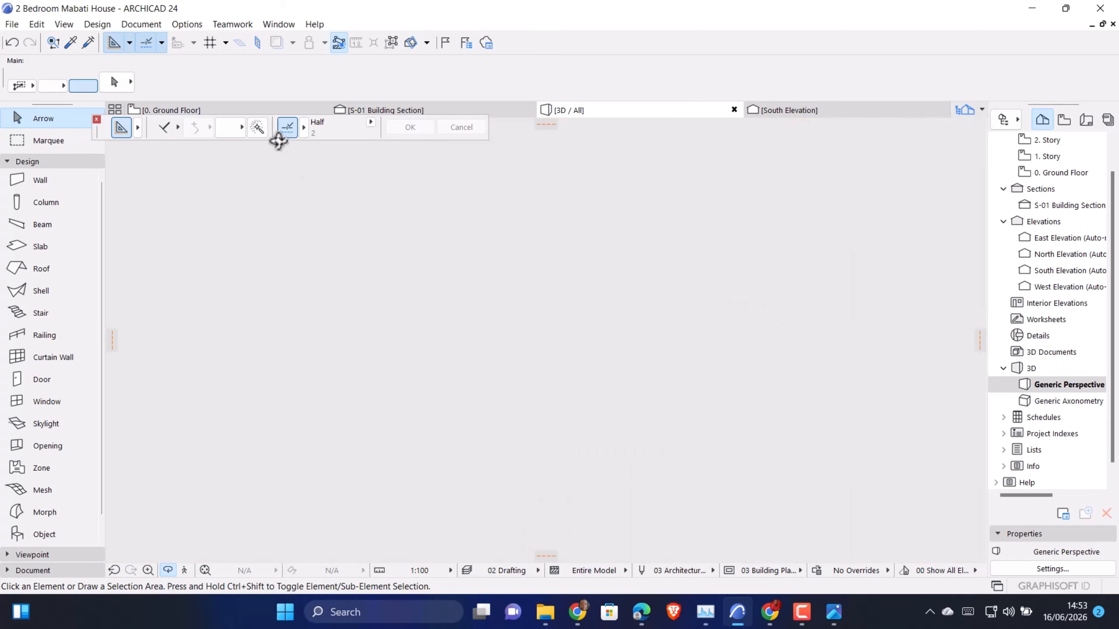
left_click(222, 111)
left_click(757, 353)
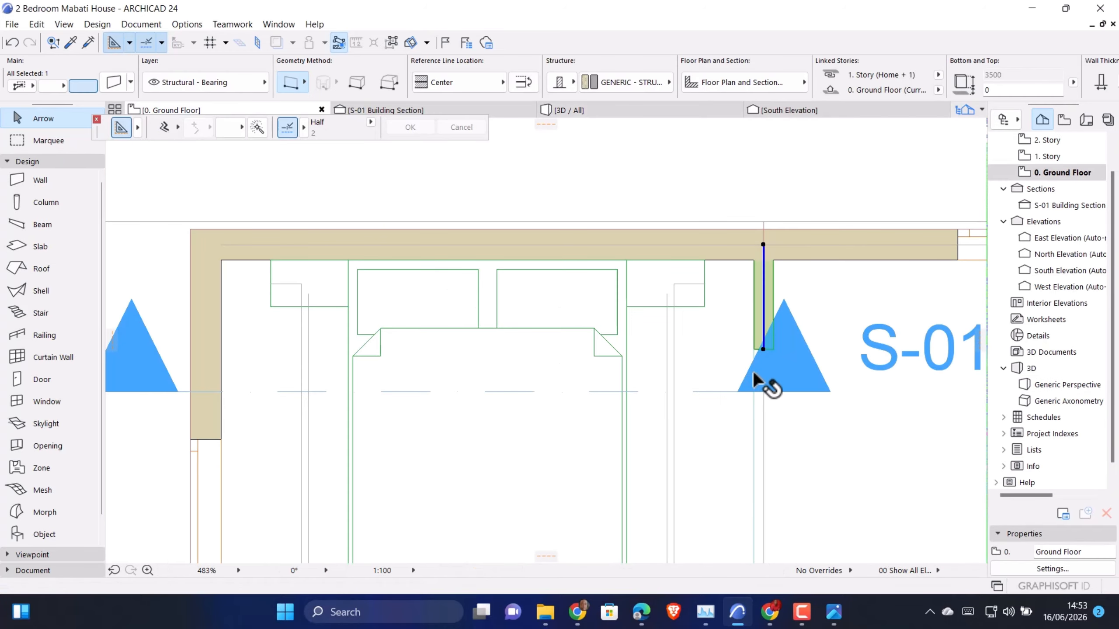
scroll(753, 373, "down", 3)
left_click(753, 352)
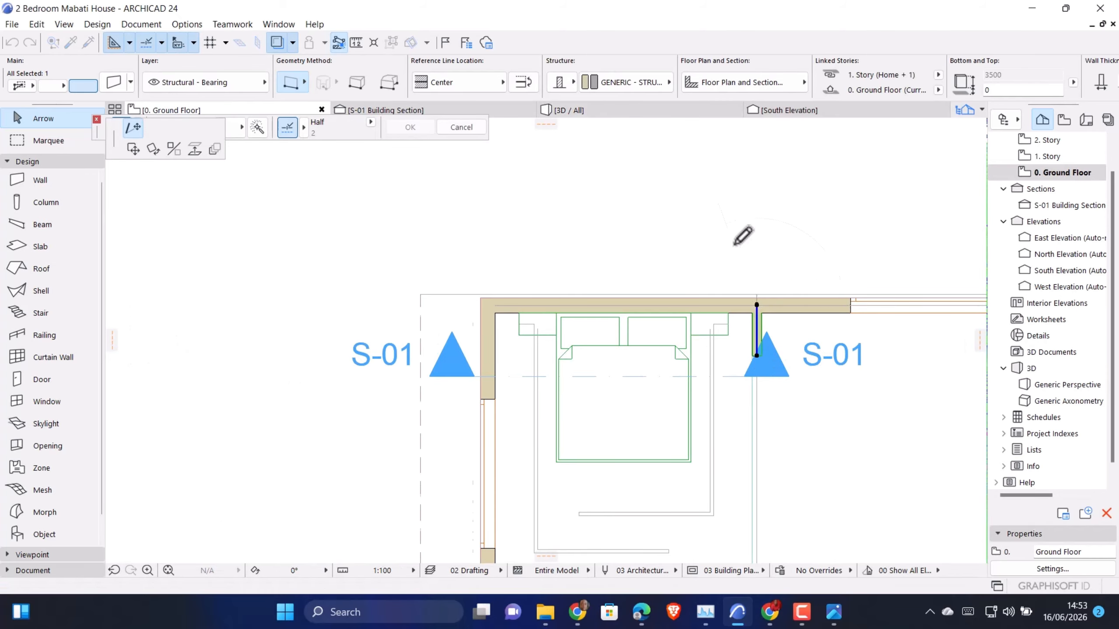
scroll(742, 238, "down", 5)
scroll(738, 364, "up", 5)
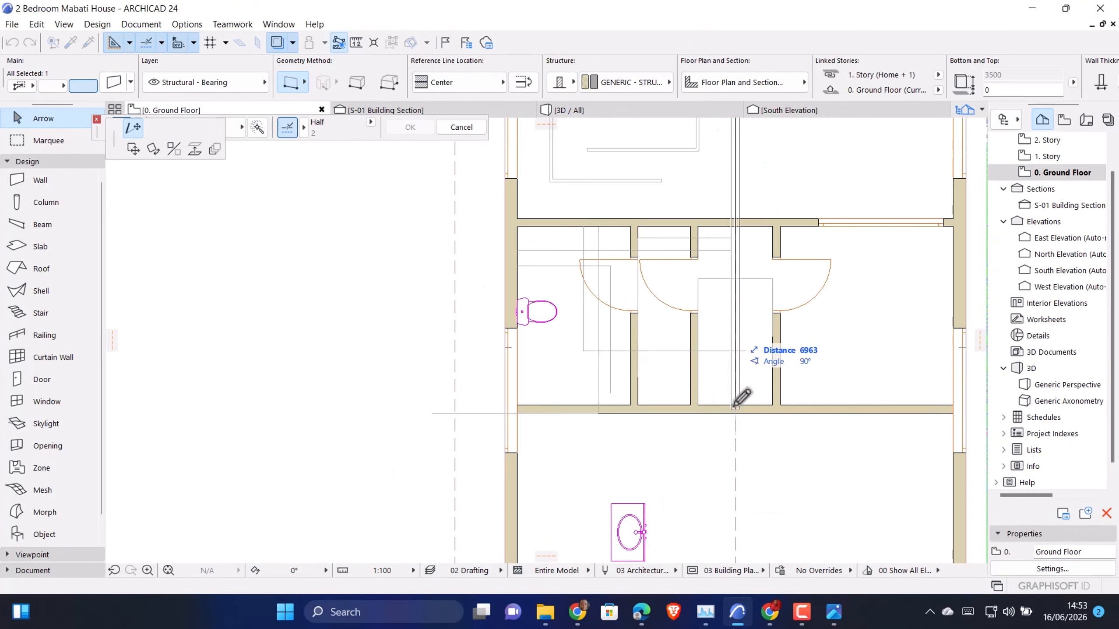
left_click(734, 409)
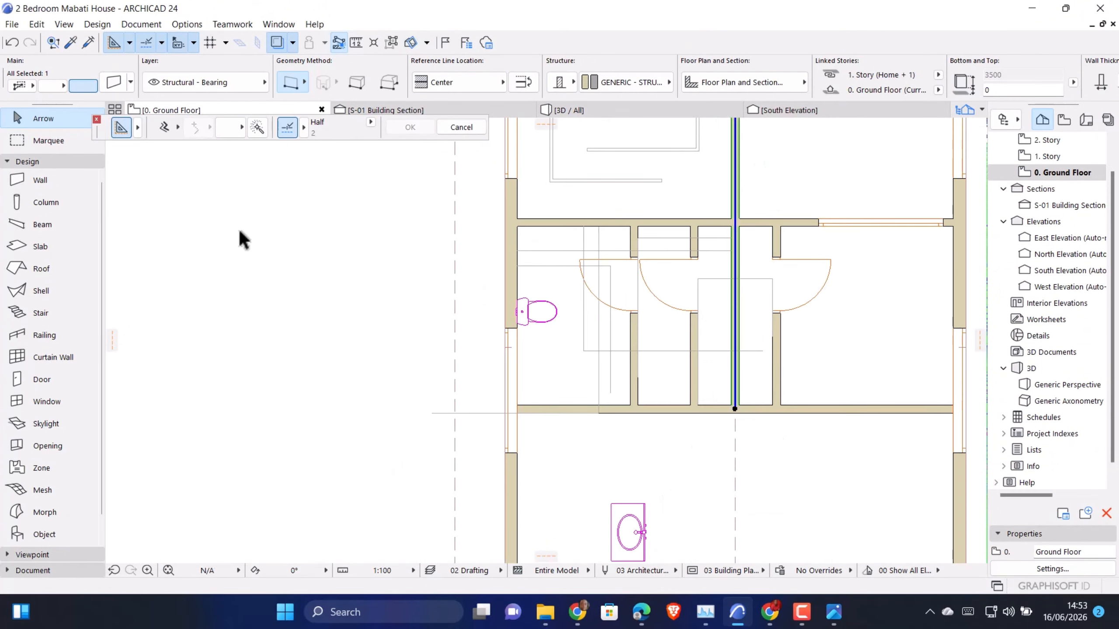
Inspect the house in 3D, orbiting from the gabled front facade into the interior to examine the walls and open roof space
left_click(580, 109)
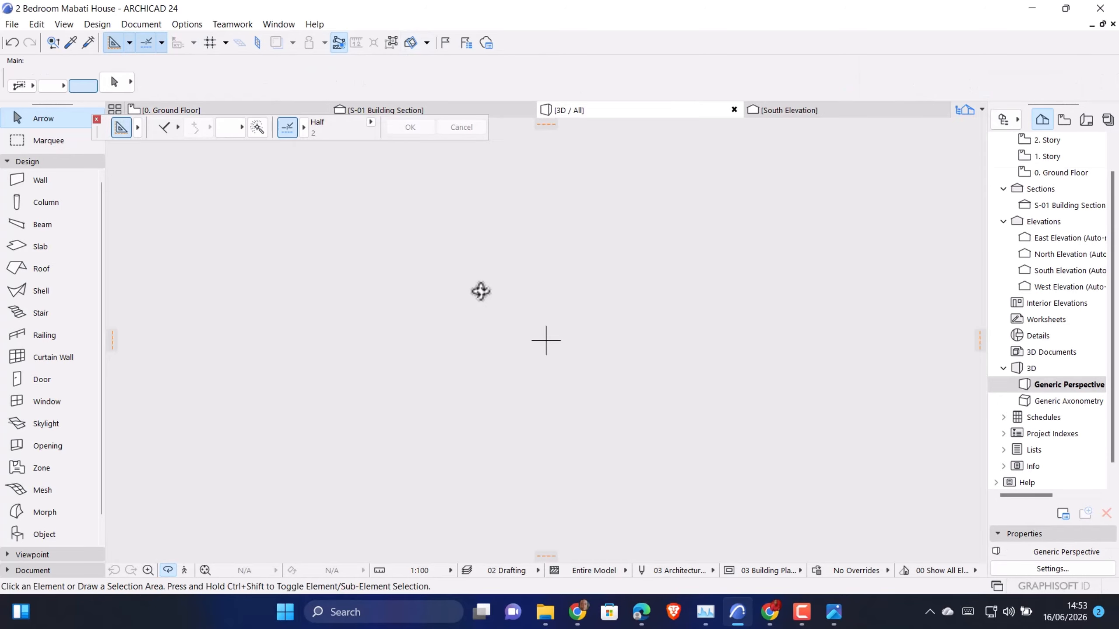
left_click_drag(526, 243, 399, 333)
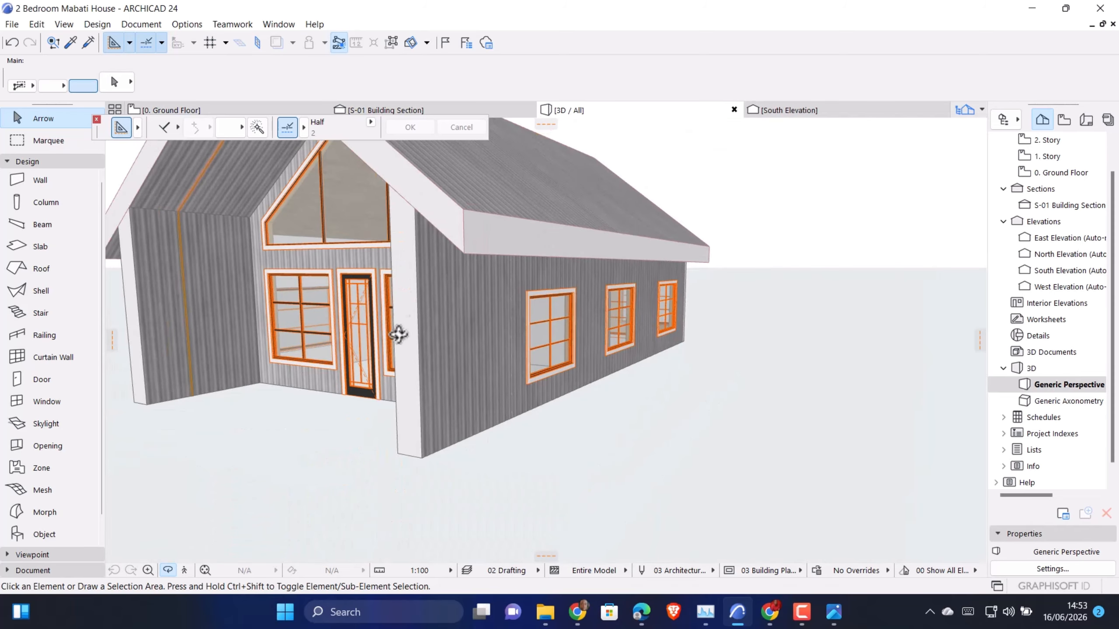
left_click_drag(252, 266, 477, 419)
scroll(477, 418, "up", 10)
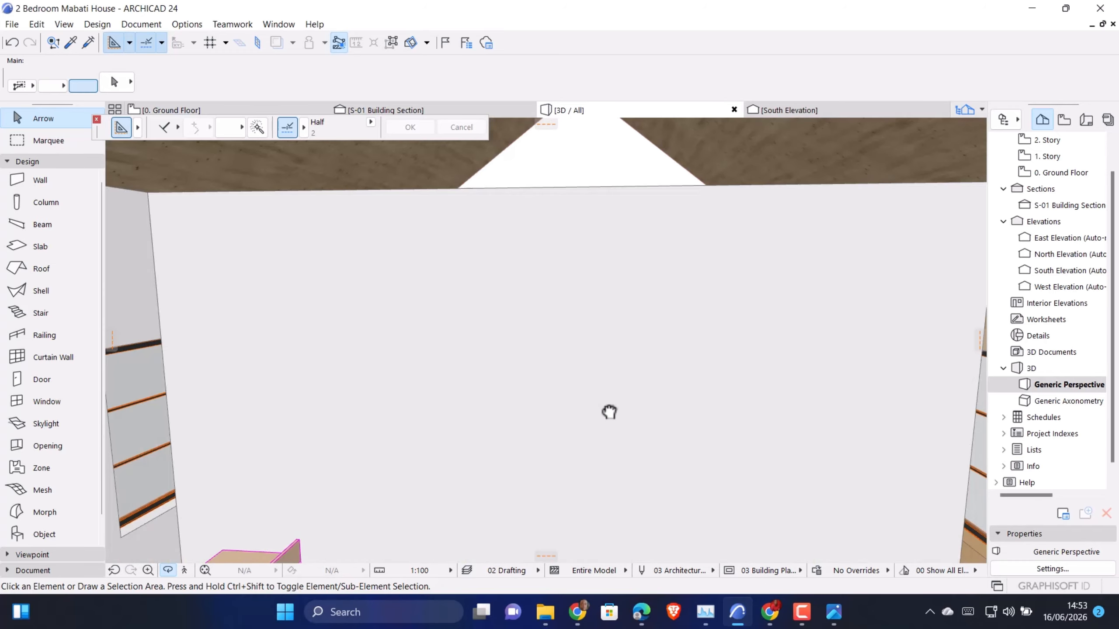
left_click_drag(613, 444, 610, 343)
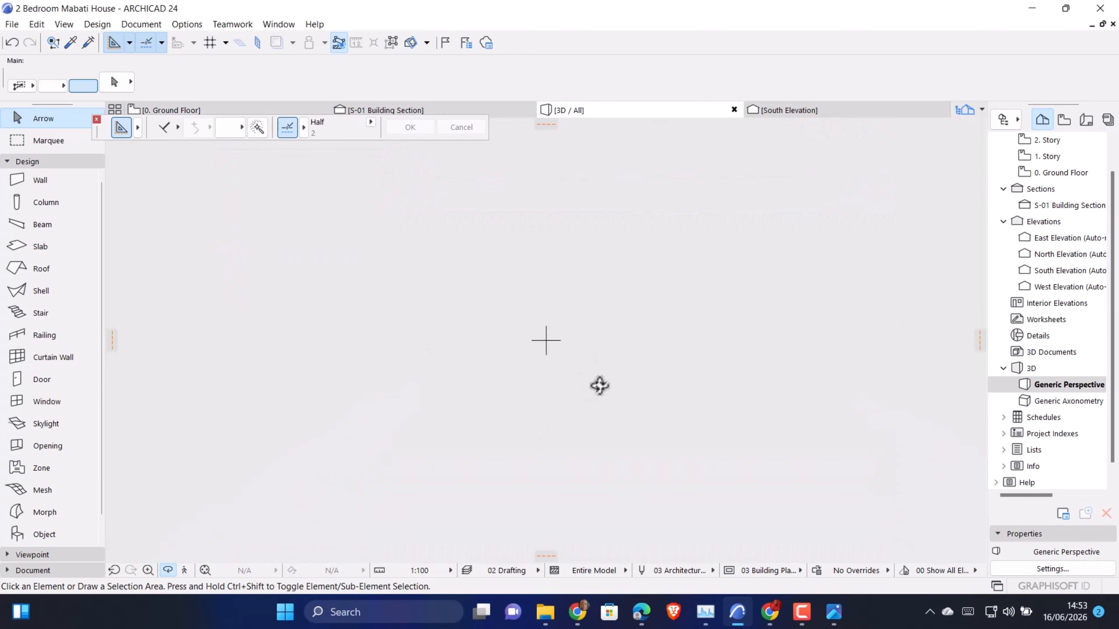
left_click_drag(610, 383, 635, 387)
left_click_drag(683, 435, 594, 440)
left_click_drag(677, 262, 585, 548)
left_click_drag(501, 437, 419, 464)
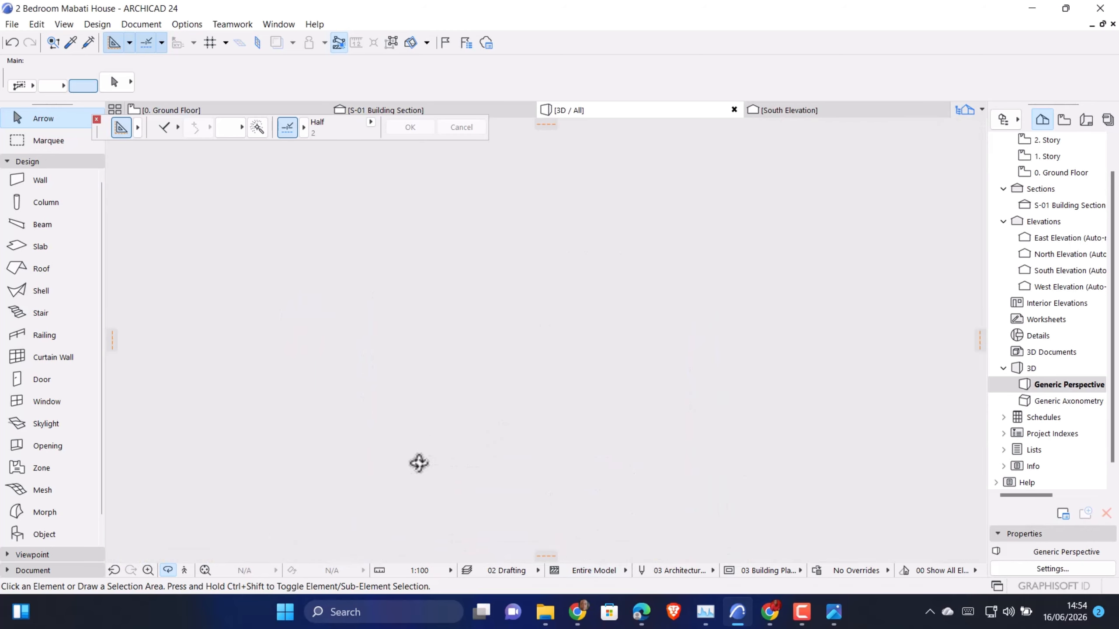
left_click(795, 613)
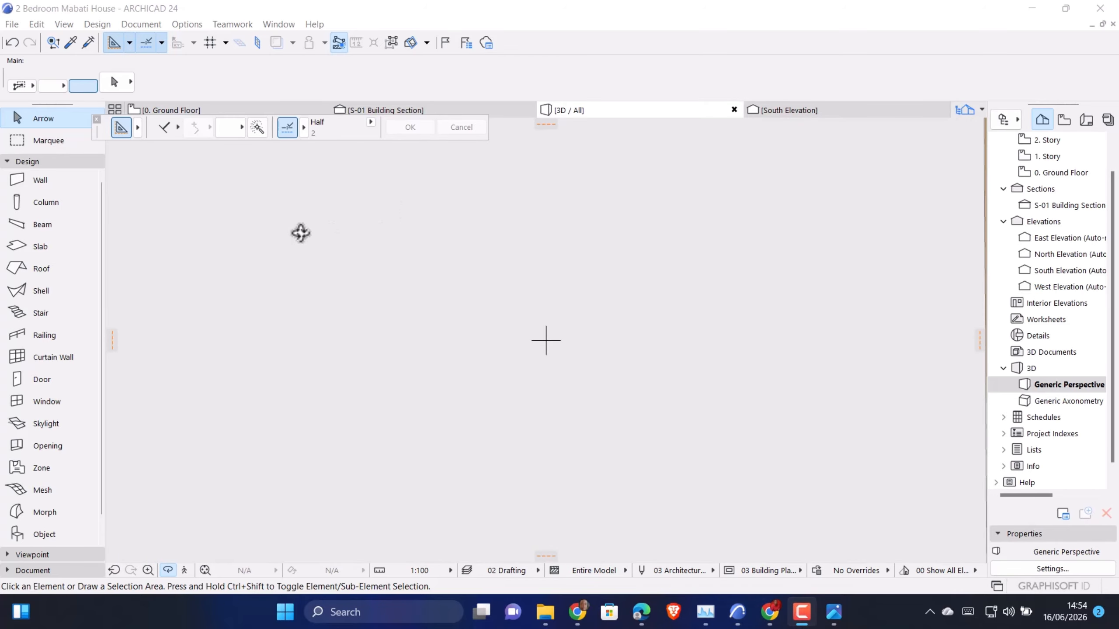